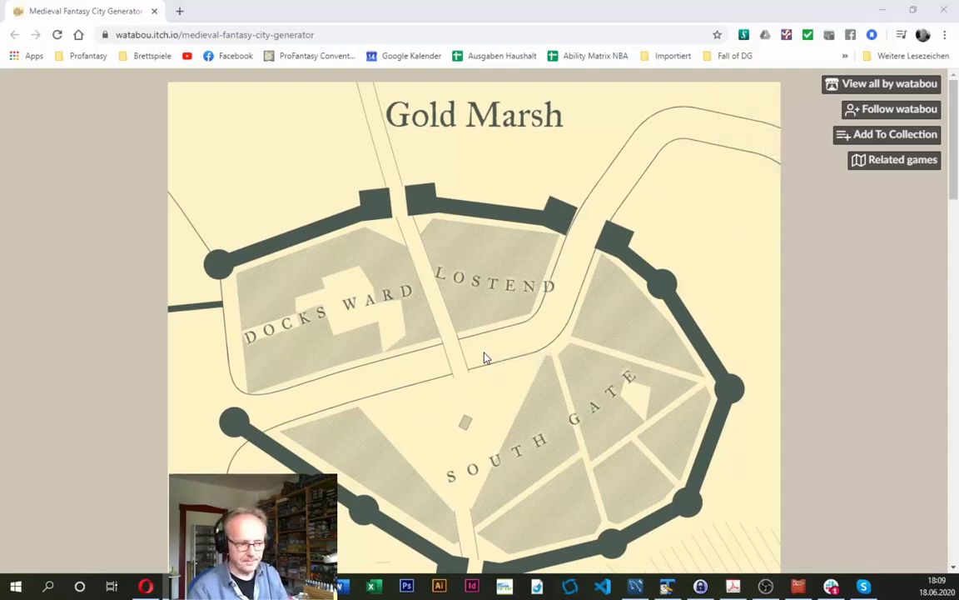
# - Check the style advice in the mapping guide PDF, return to the city generator, and hide the map's city name and district labels
pyautogui.hotkey('alt', 'Tab')
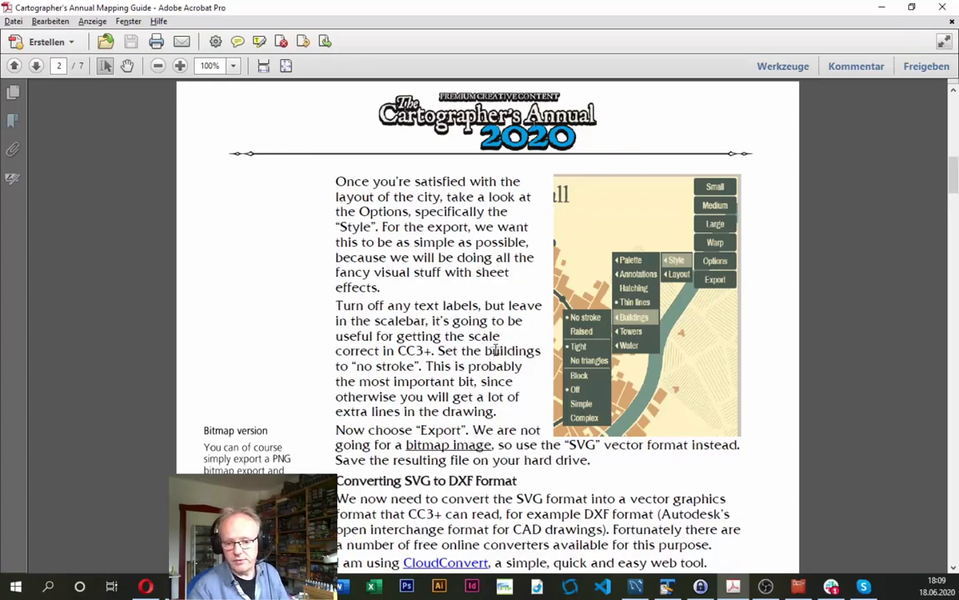
pyautogui.hotkey('alt', 'Tab')
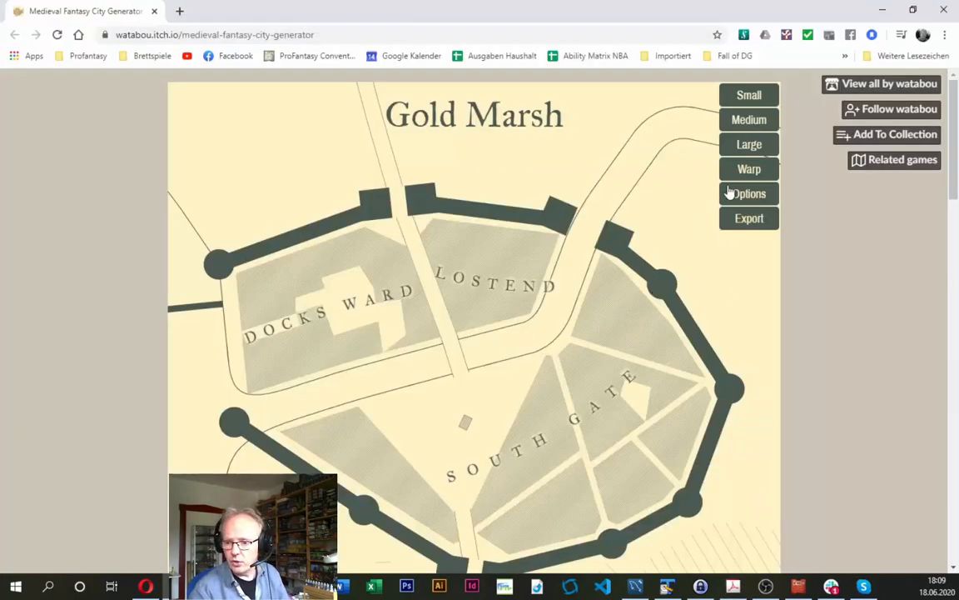
pyautogui.moveTo(765, 198)
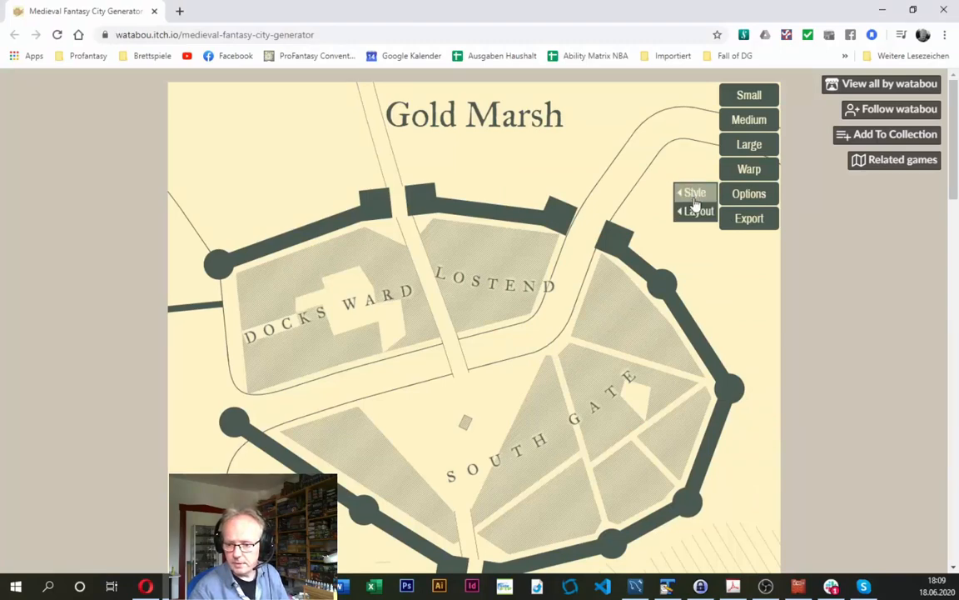
pyautogui.moveTo(700, 214)
pyautogui.moveTo(698, 195)
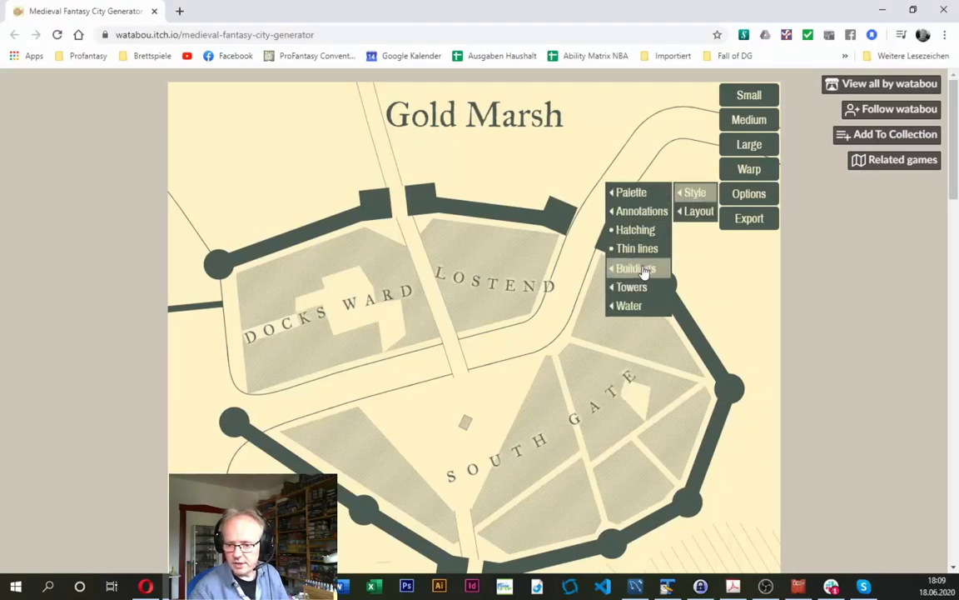
pyautogui.moveTo(639, 211)
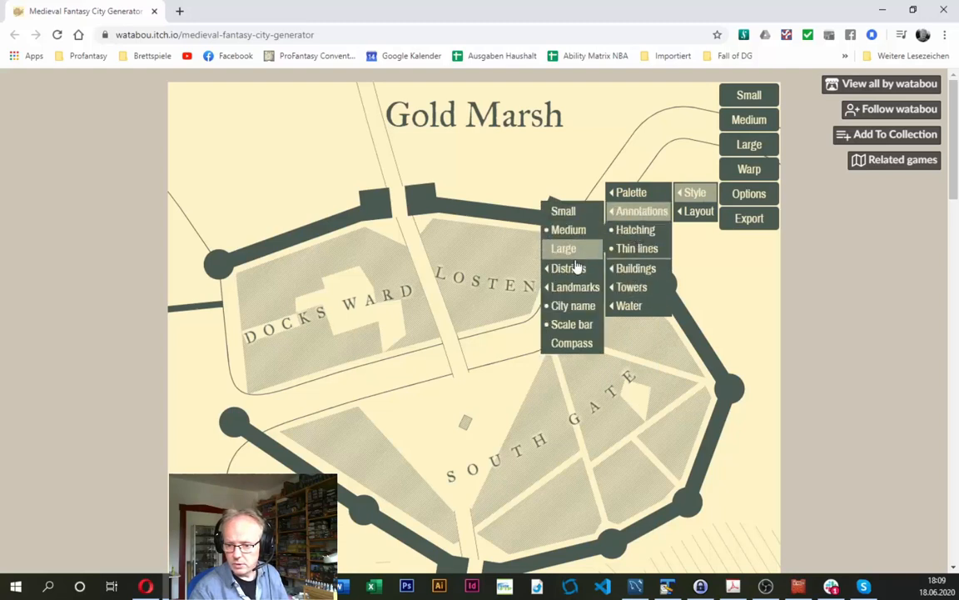
pyautogui.click(571, 305)
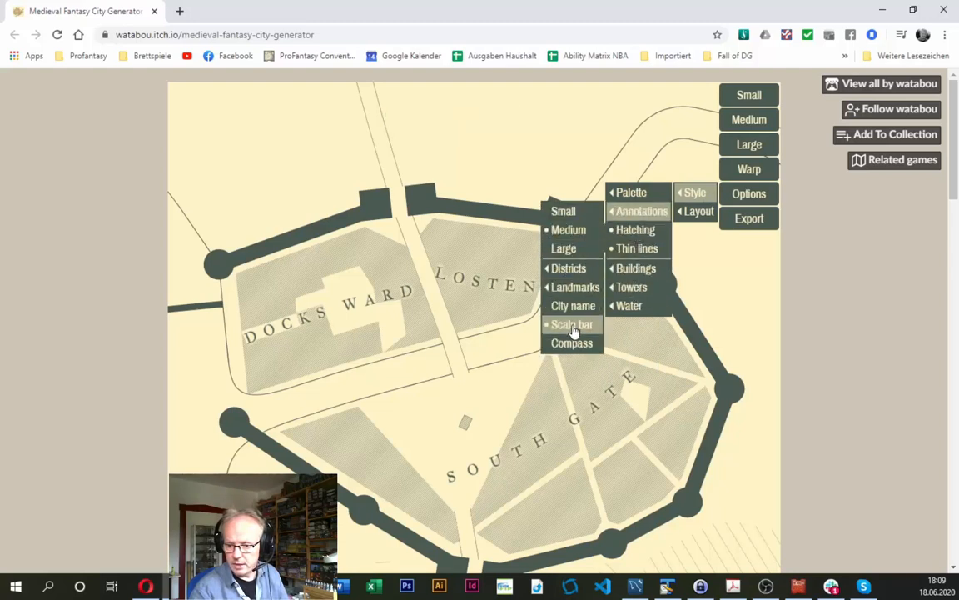
pyautogui.moveTo(567, 288)
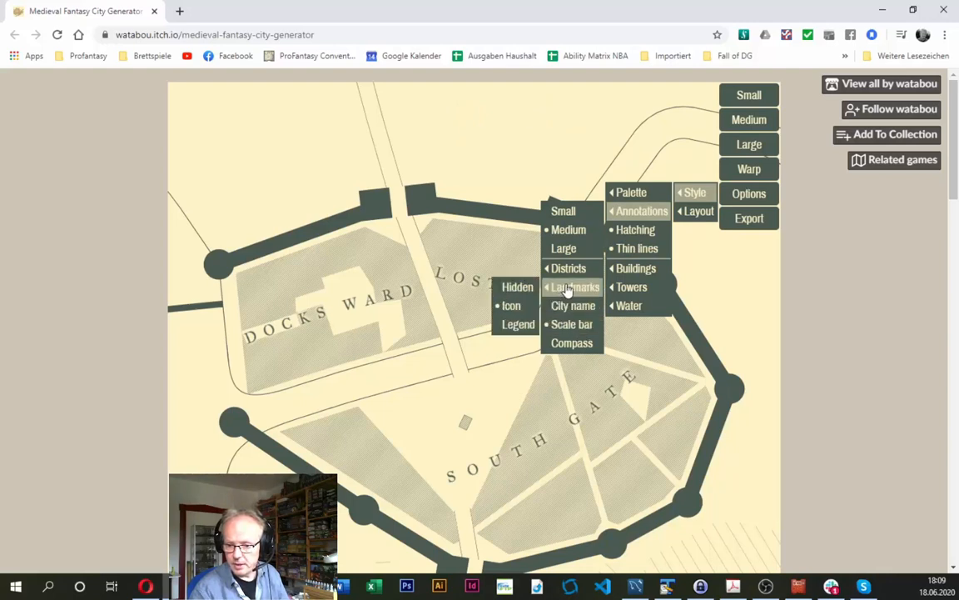
pyautogui.moveTo(575, 267)
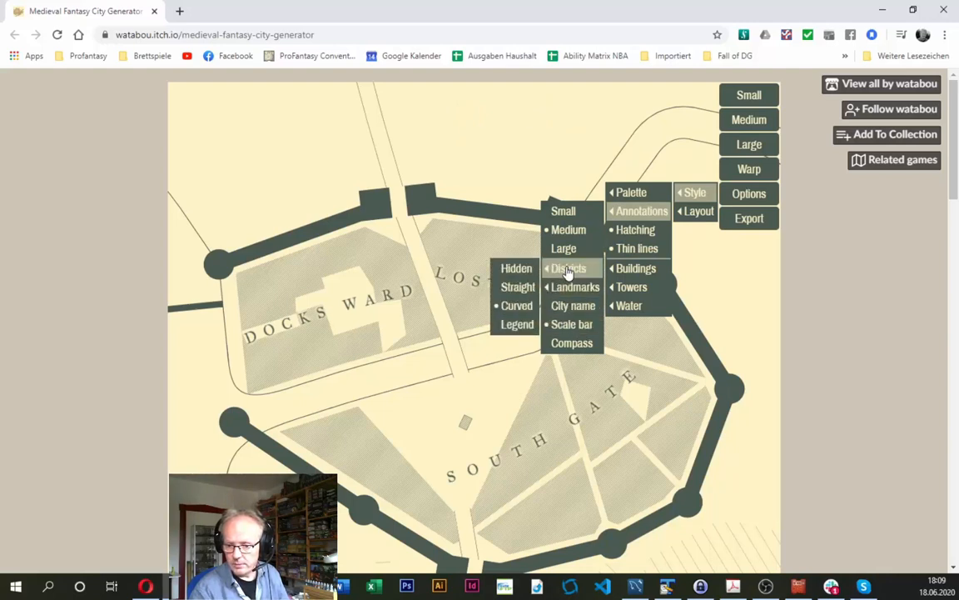
pyautogui.click(516, 269)
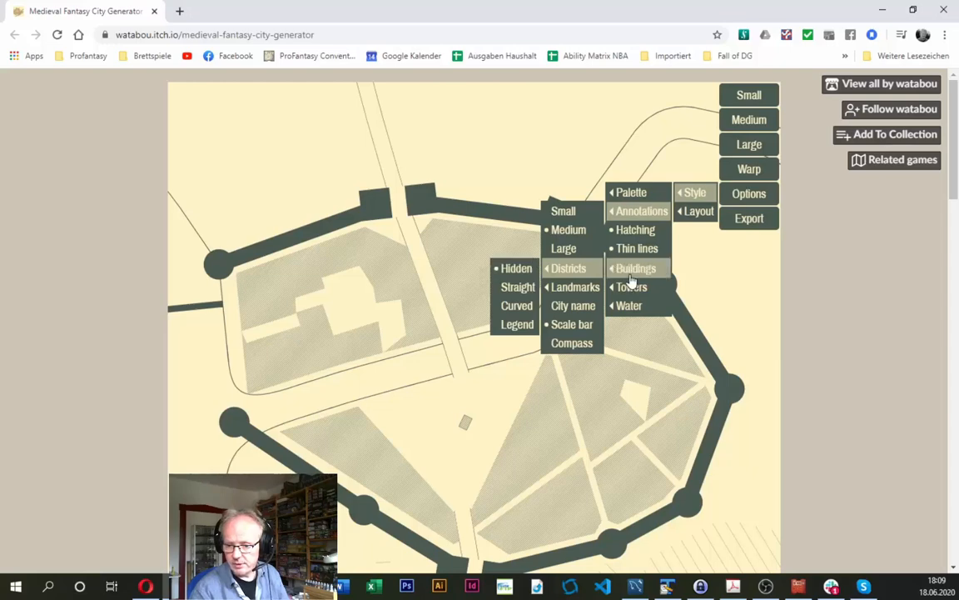
# - Turn off hatching in the map style so the city is drawn with plain colour fills
pyautogui.click(637, 232)
pyautogui.click(636, 232)
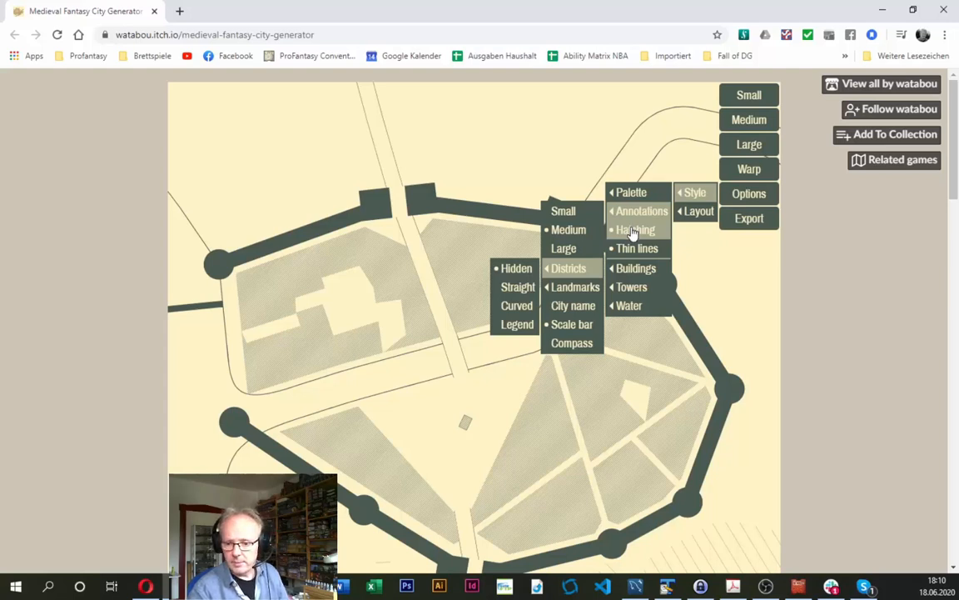
pyautogui.click(633, 233)
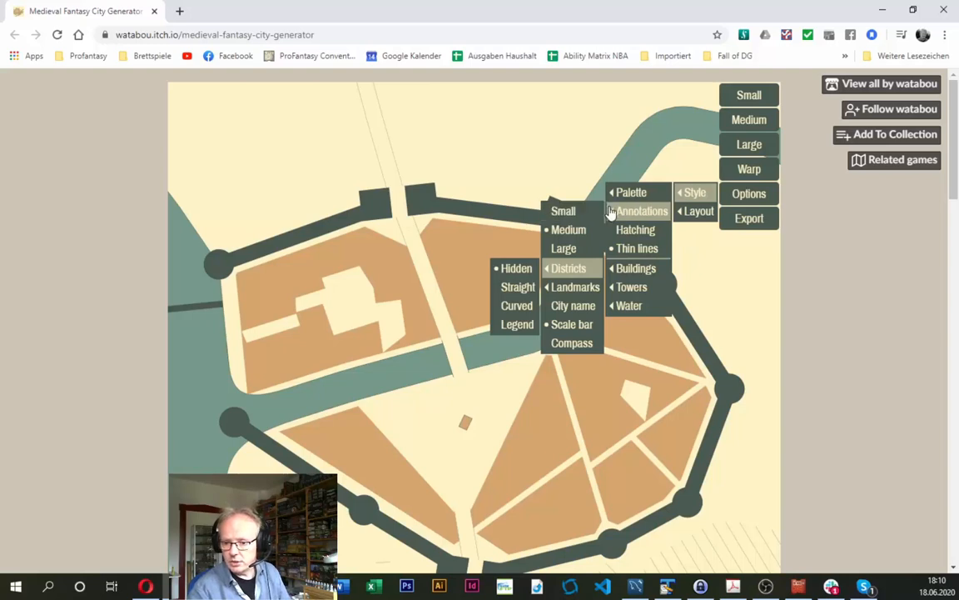
pyautogui.moveTo(626, 196)
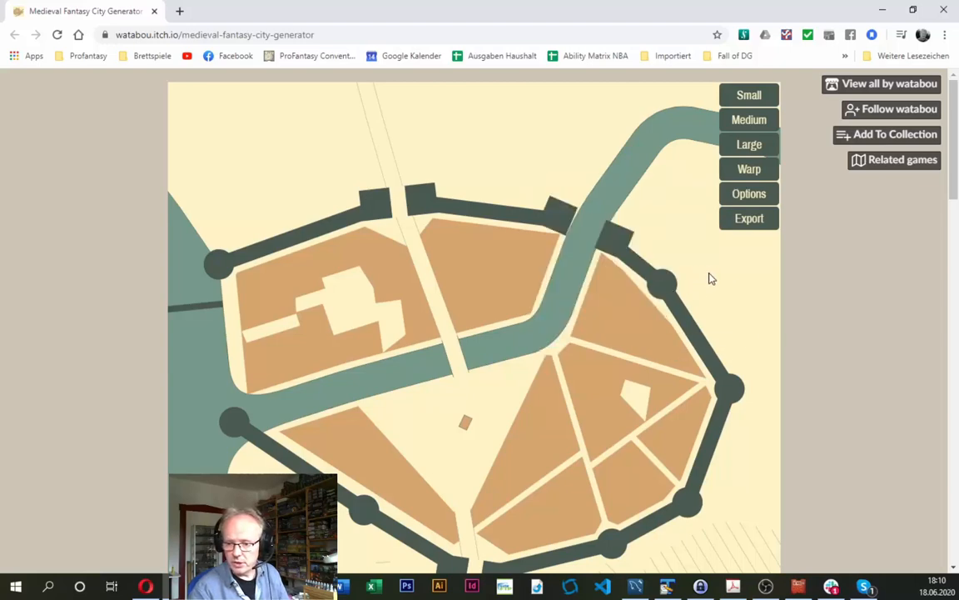
# - Look over the whole city map from the northern wall down to the farm fields and scale bar
pyautogui.scroll(-3, 634, 307)
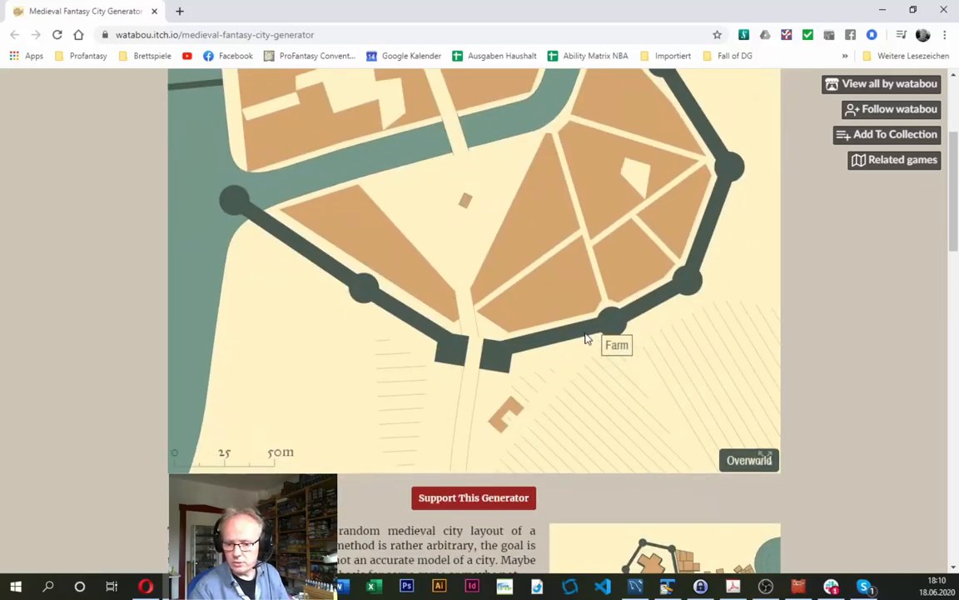
pyautogui.scroll(1, 586, 339)
pyautogui.scroll(-1, 583, 336)
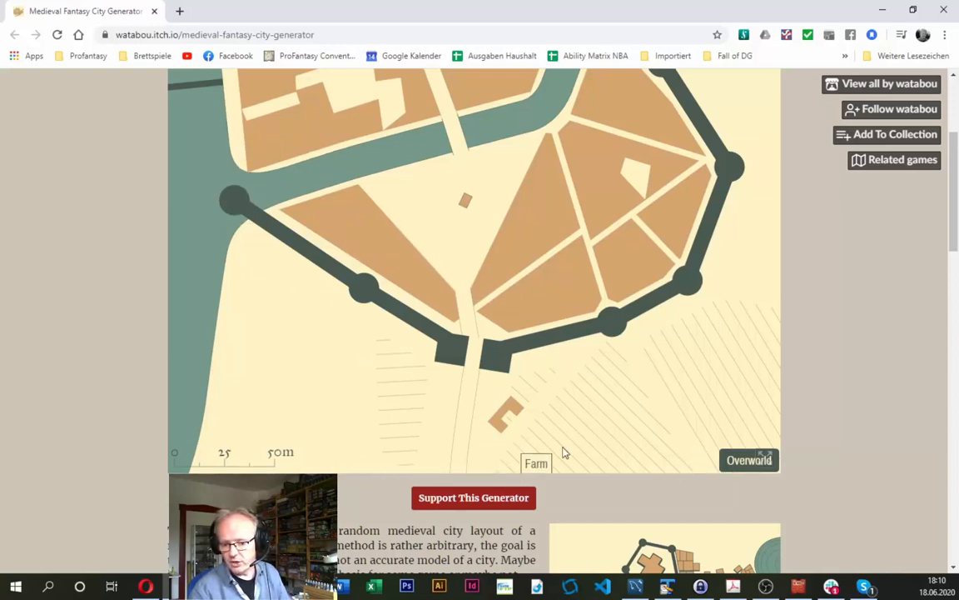
pyautogui.scroll(3, 442, 371)
pyautogui.scroll(-3, 441, 372)
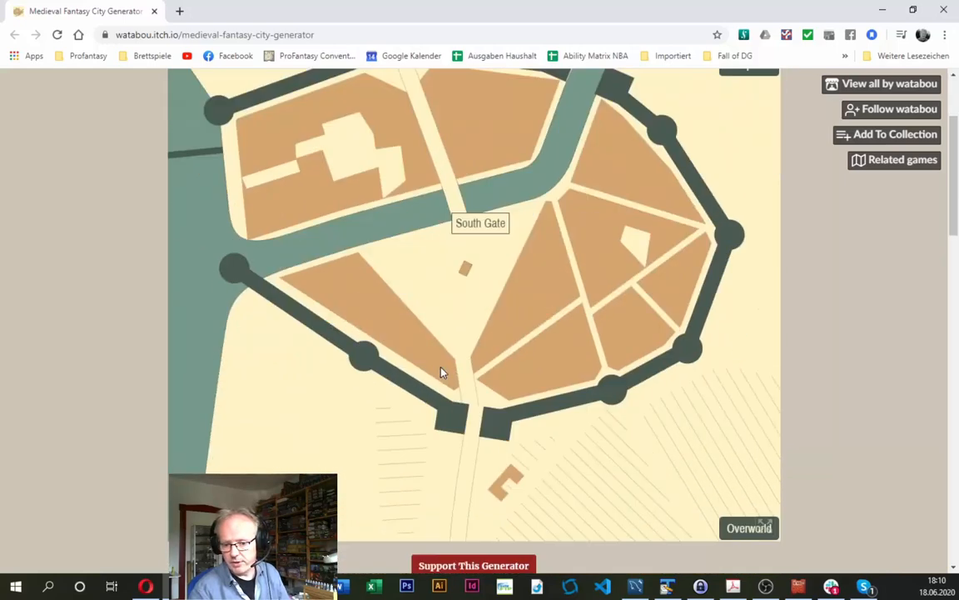
pyautogui.scroll(3, 467, 375)
pyautogui.scroll(-3, 516, 375)
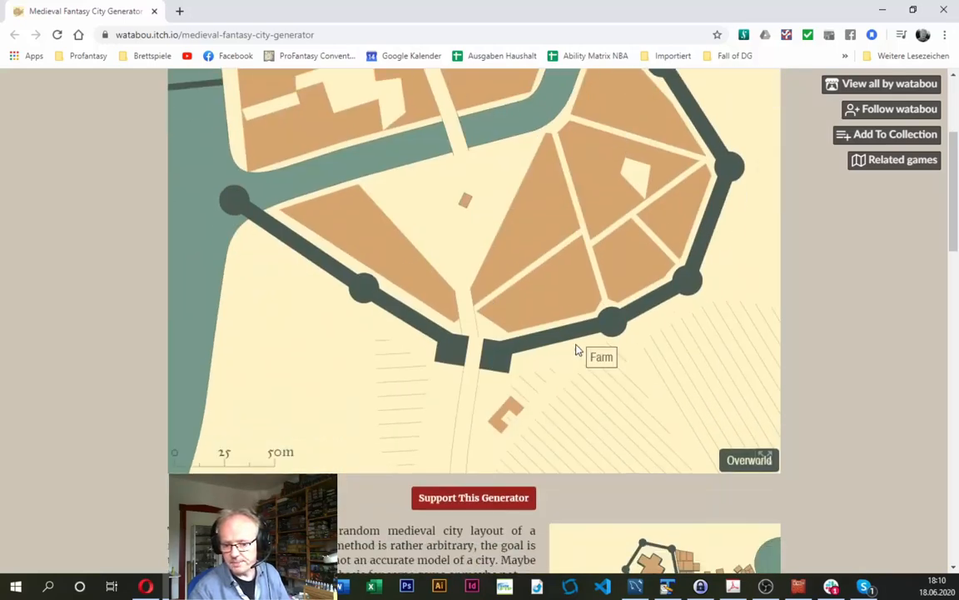
pyautogui.scroll(3, 583, 346)
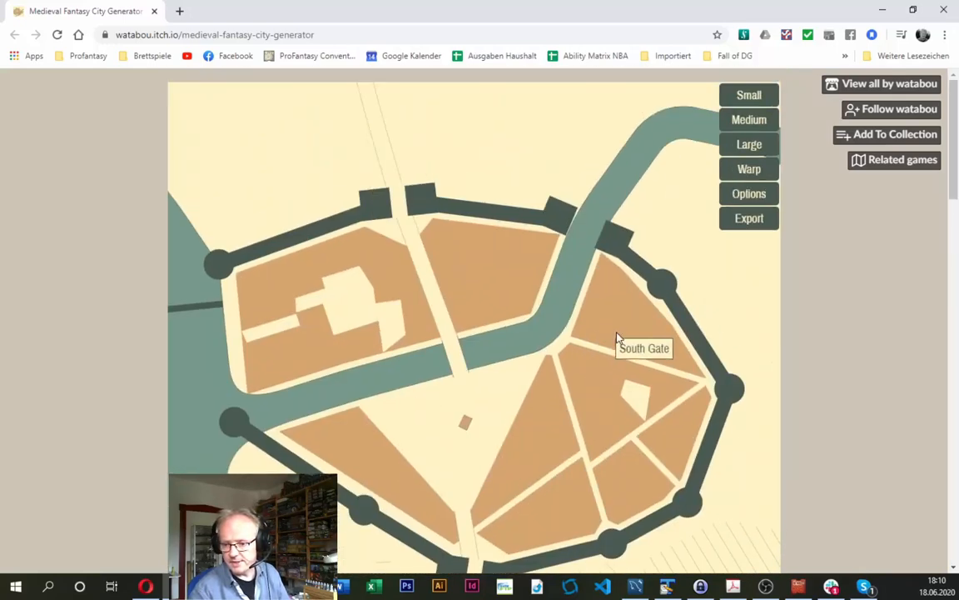
# - Export the city map in SVG format and save it as gold_marsh.svg in the 10 Annual - Watabou folder
pyautogui.click(748, 221)
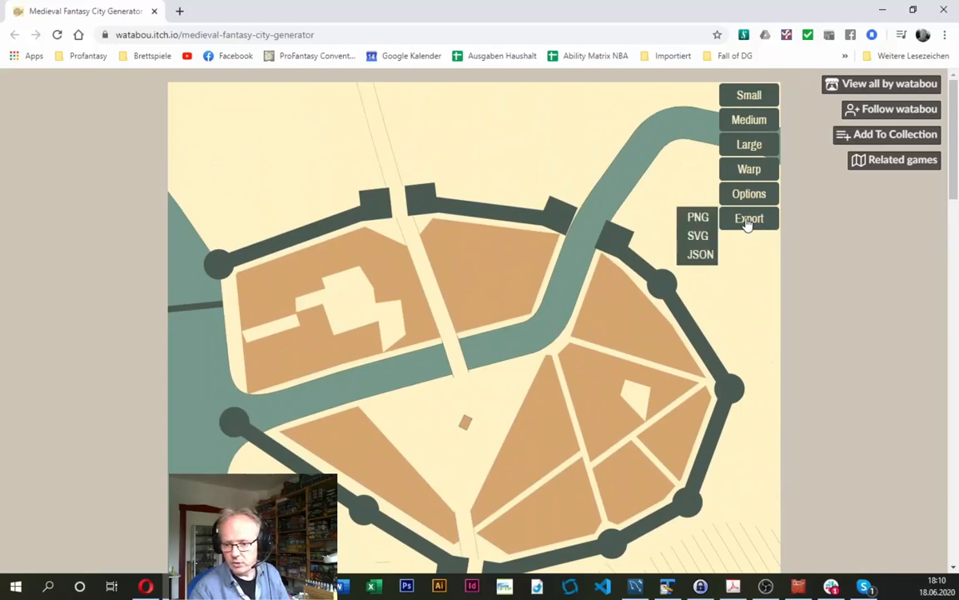
pyautogui.click(700, 238)
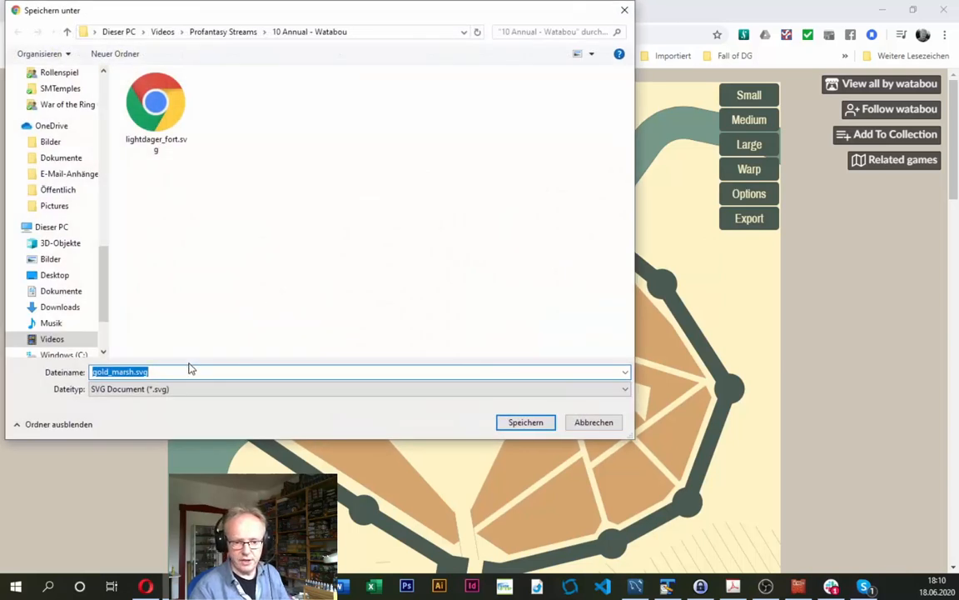
pyautogui.click(178, 371)
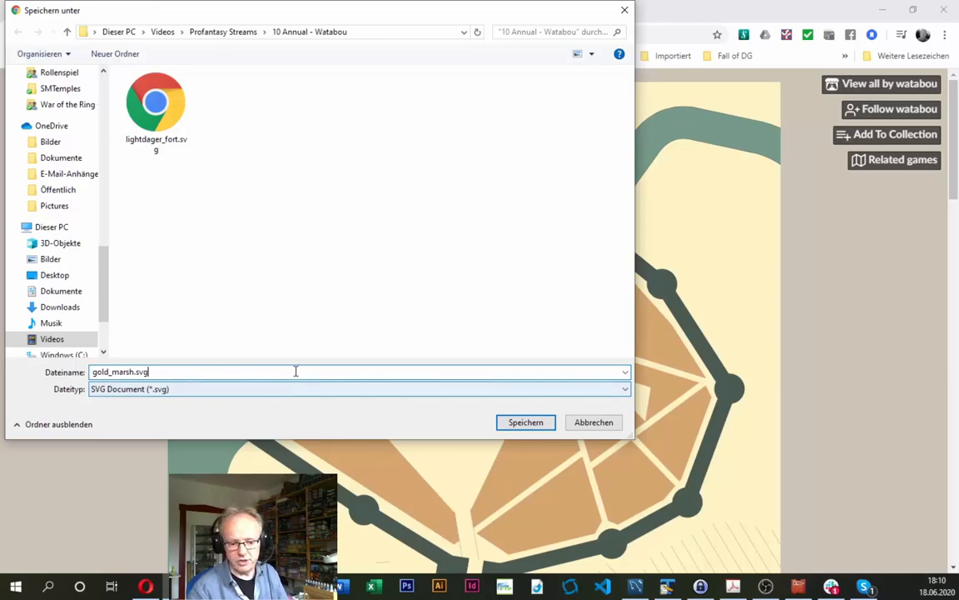
pyautogui.click(526, 422)
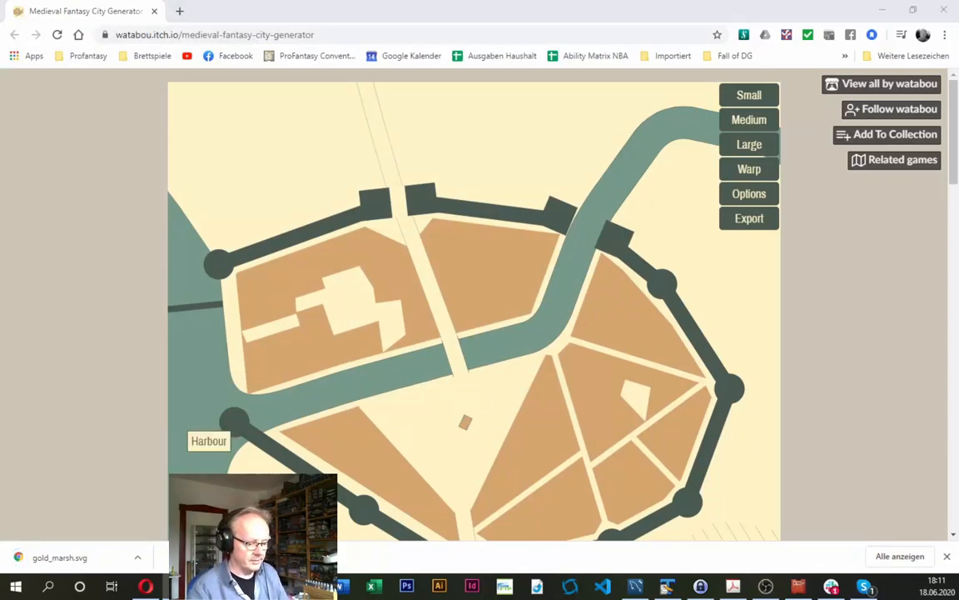
# - Switch to Campaign Cartographer 3+ and check which file types it can open, leaving the file dialog without opening anything
pyautogui.hotkey('alt', 'Tab')
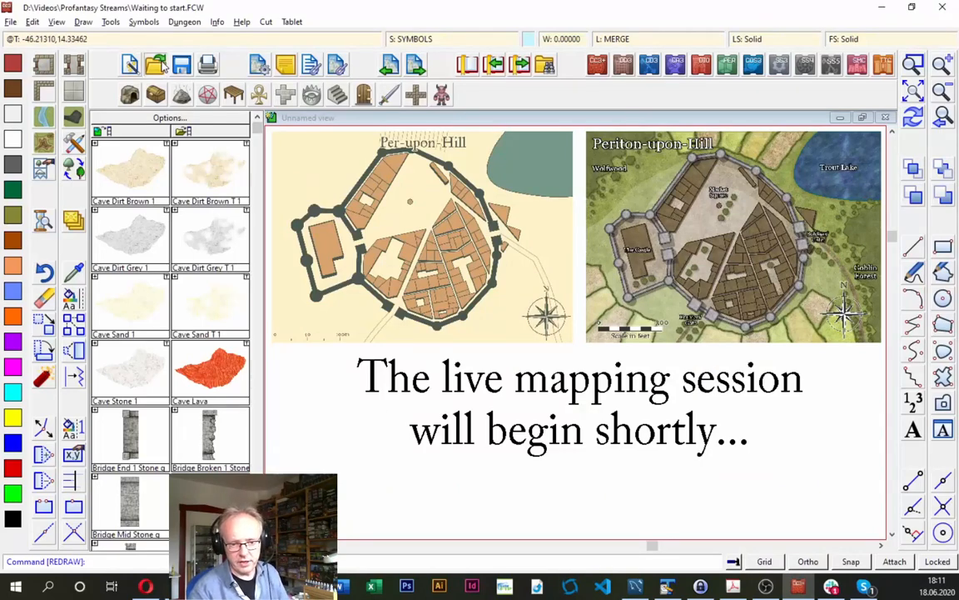
pyautogui.click(157, 65)
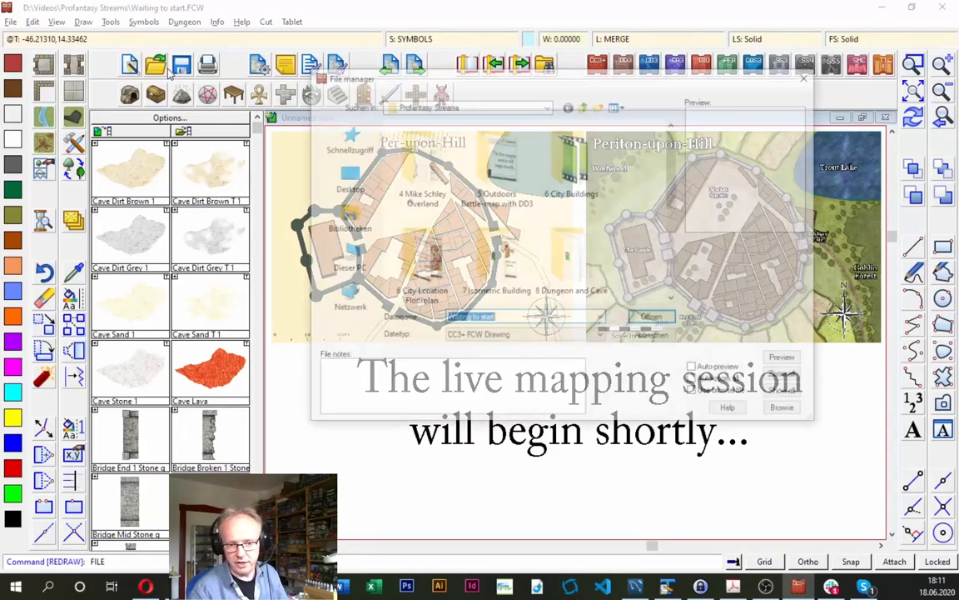
pyautogui.click(505, 335)
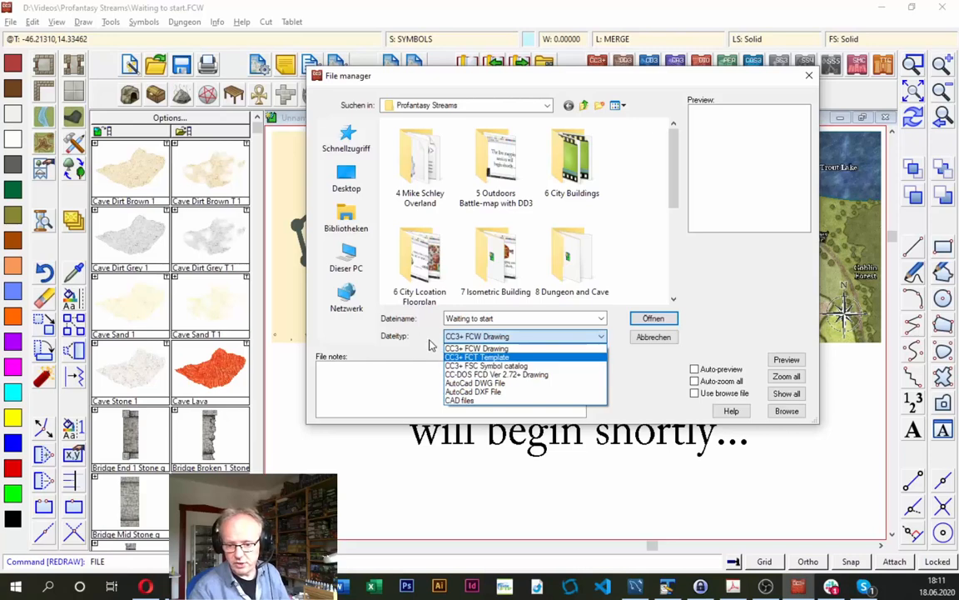
pyautogui.click(477, 348)
pyautogui.click(651, 337)
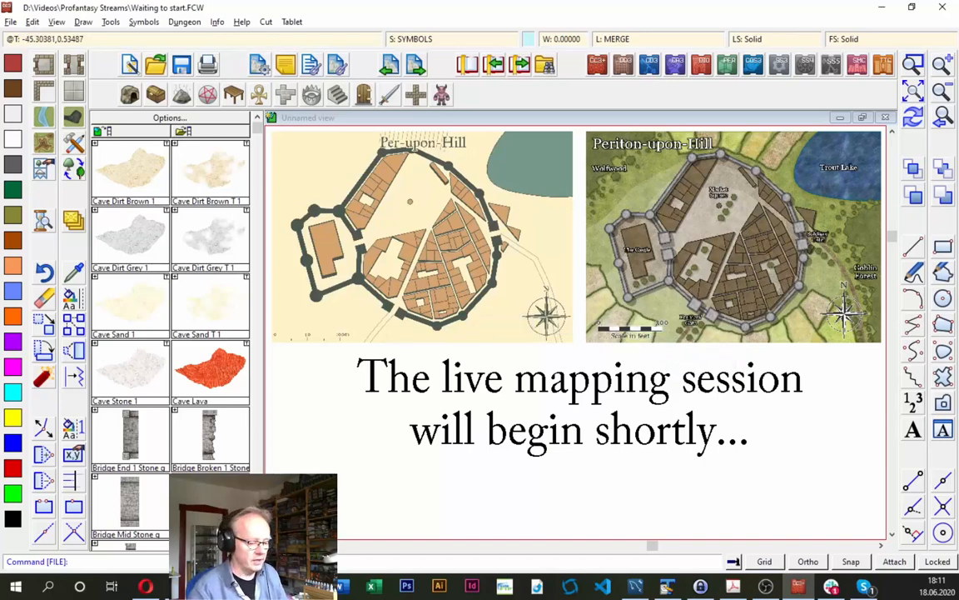
# - Switch to the mapping guide PDF, find the section on converting SVG to DXF, and follow its CloudConvert link
pyautogui.hotkey('alt', 'Tab')
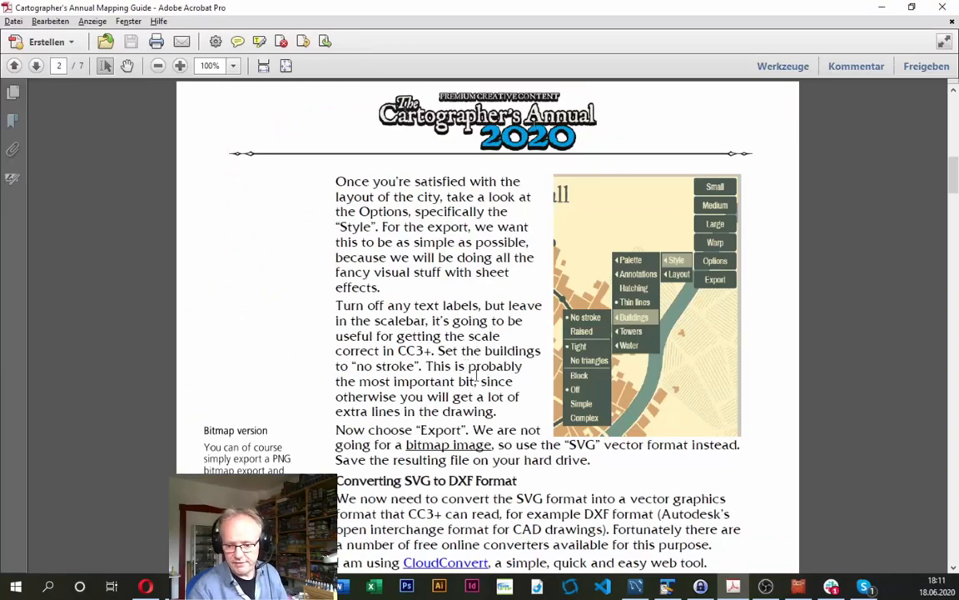
pyautogui.scroll(-3, 476, 379)
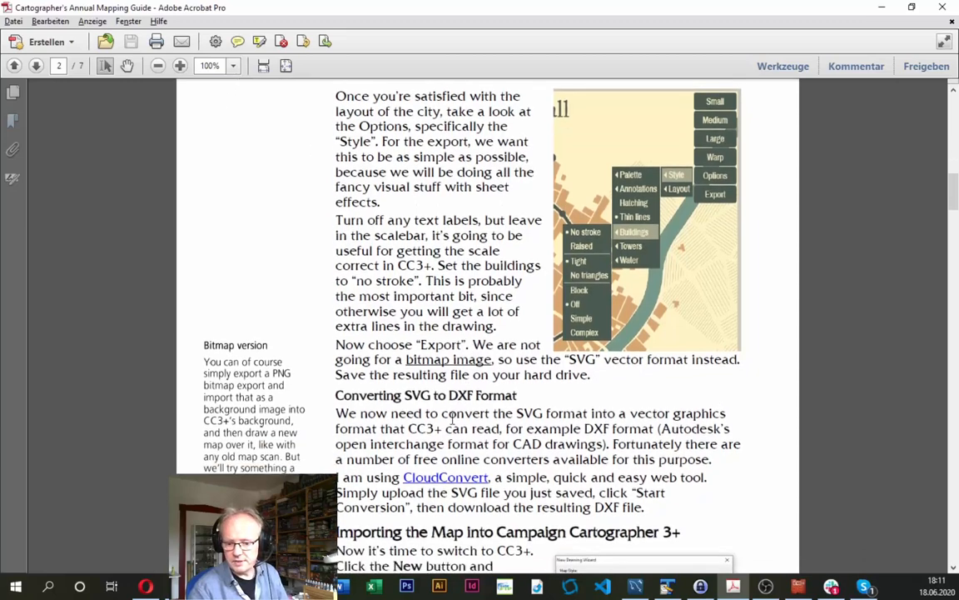
pyautogui.scroll(-5, 566, 477)
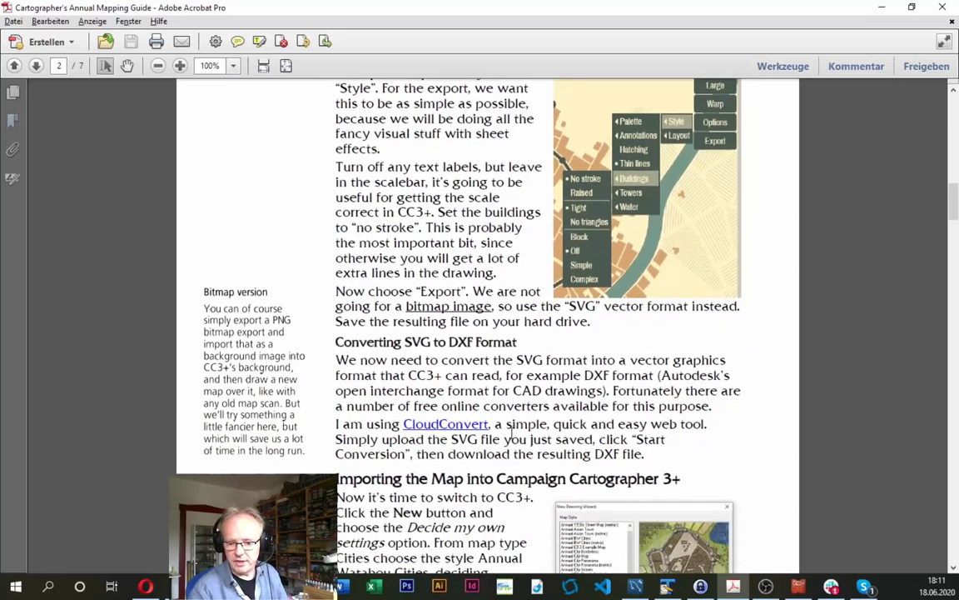
pyautogui.scroll(-1, 492, 397)
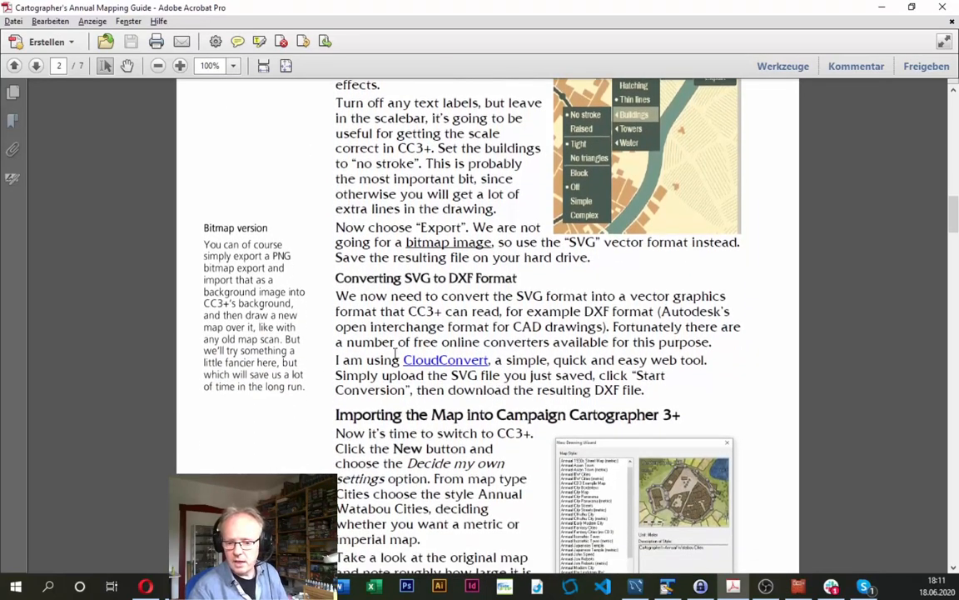
pyautogui.click(439, 360)
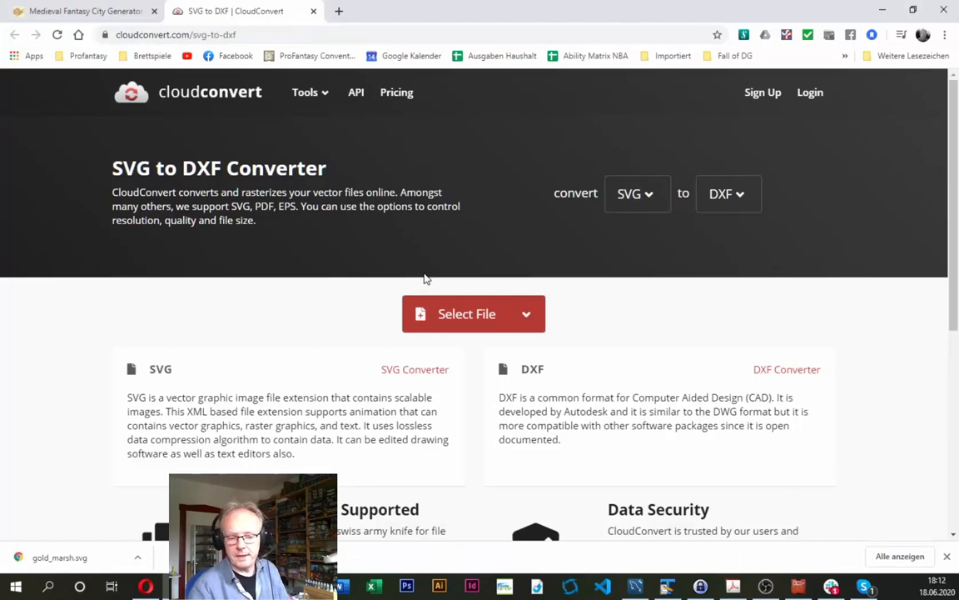
# - Upload gold_marsh.svg from the computer and try to convert it to DXF
pyautogui.click(526, 316)
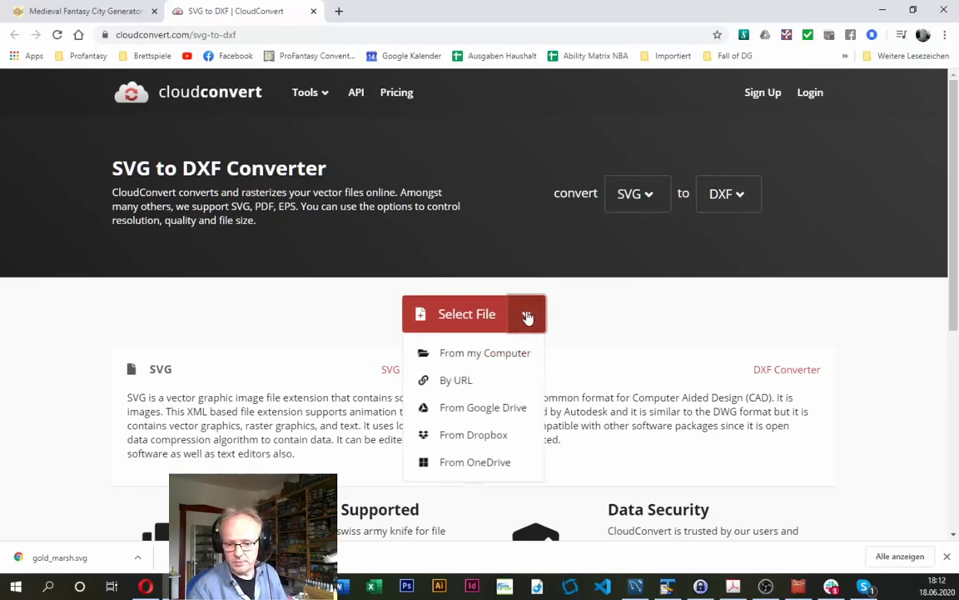
pyautogui.click(476, 357)
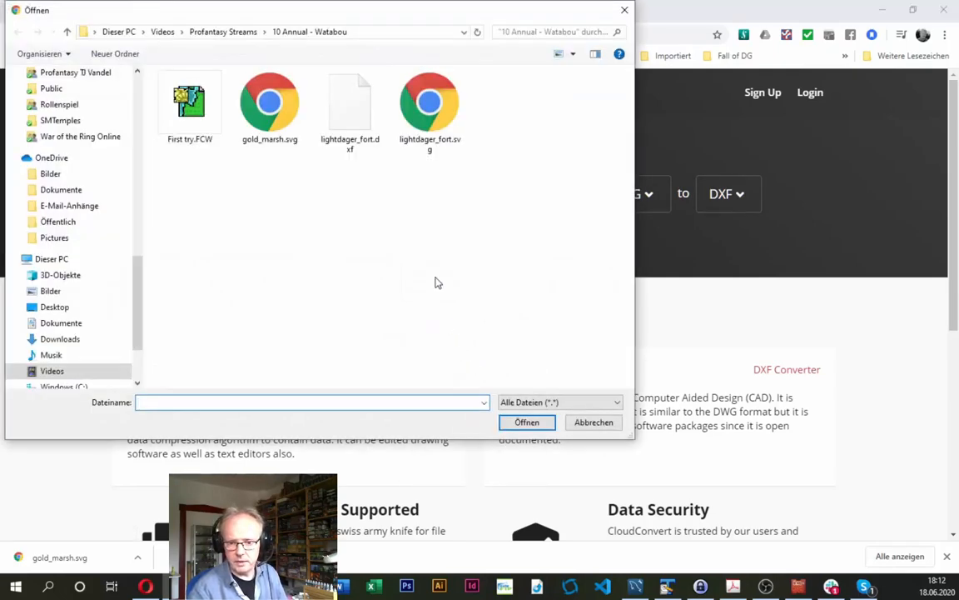
pyautogui.doubleClick(250, 117)
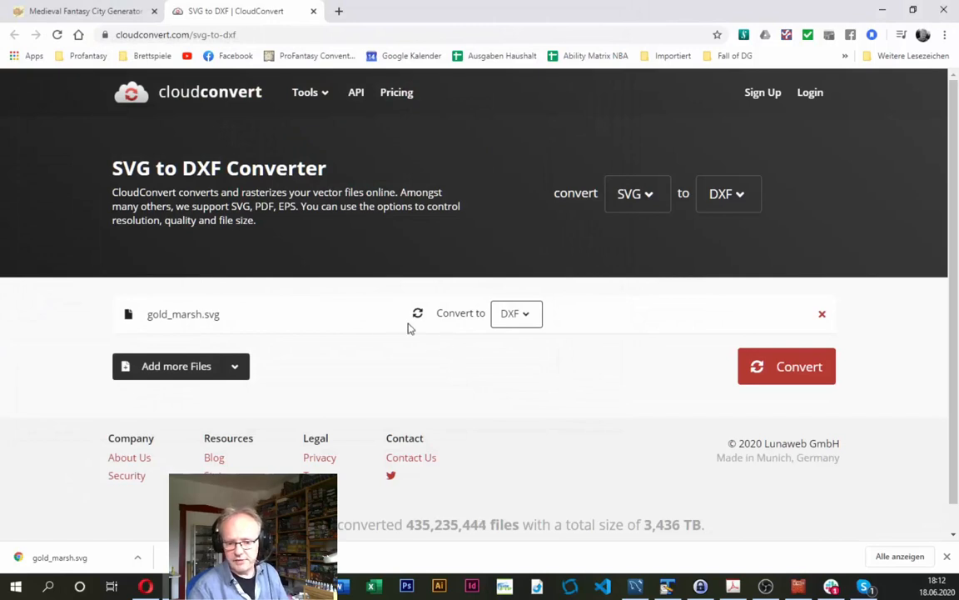
pyautogui.click(777, 370)
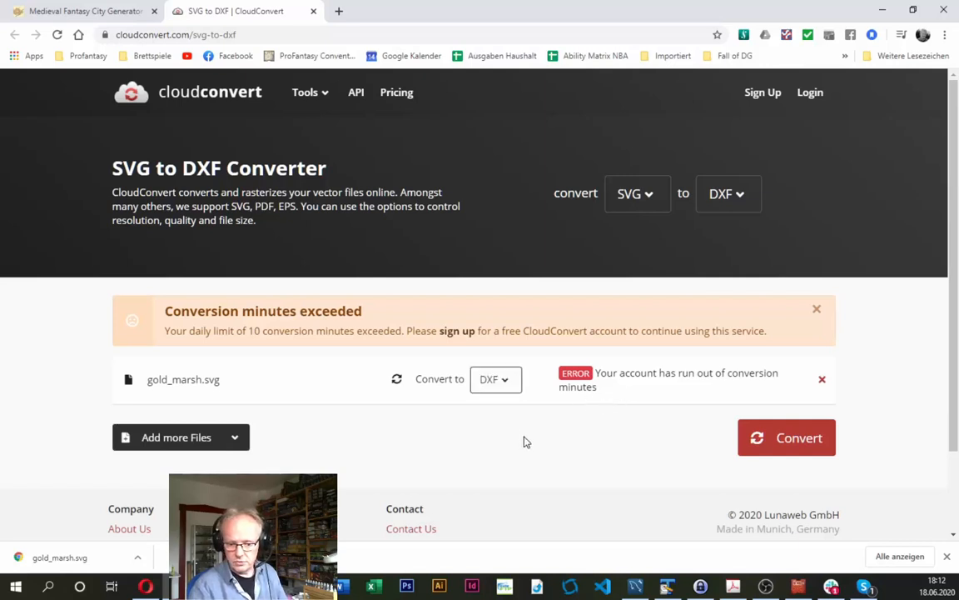
pyautogui.scroll(-2, 523, 435)
pyautogui.scroll(2, 521, 430)
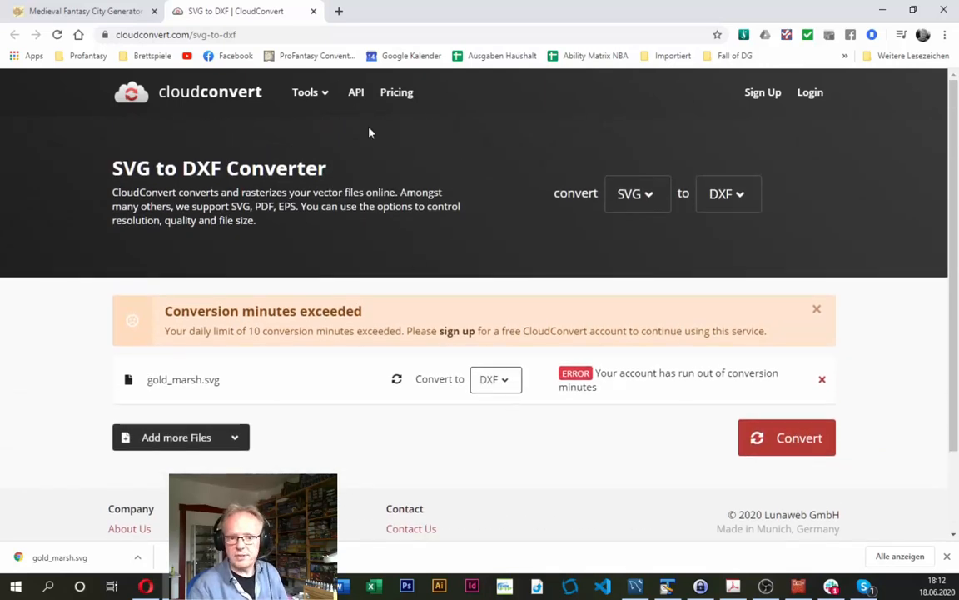
pyautogui.click(246, 34)
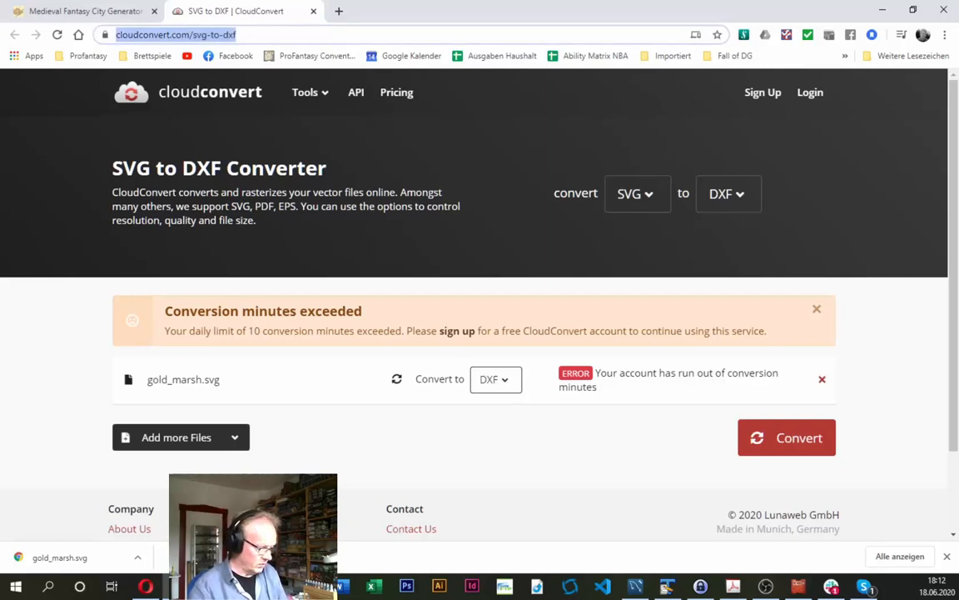
pyautogui.hotkey('alt', 'Tab')
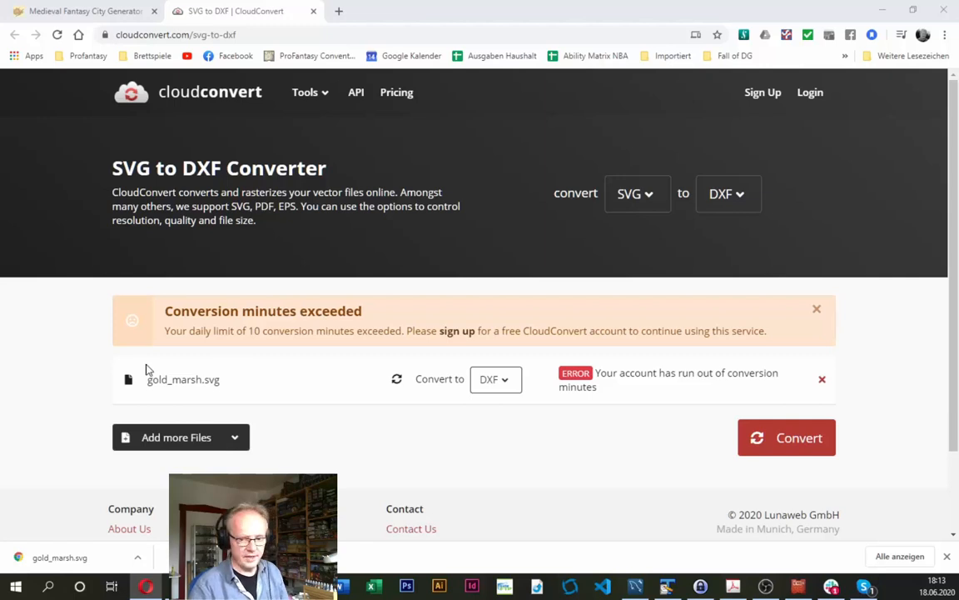
# - Start signing up for a free CloudConvert account with the personal Google account and allow the requested Google Drive access
pyautogui.click(460, 332)
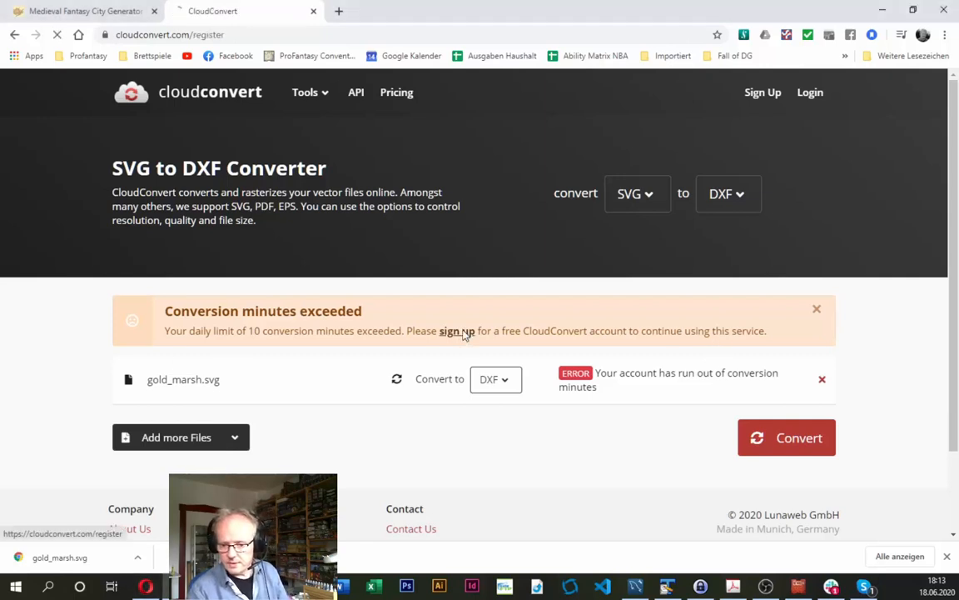
pyautogui.click(455, 196)
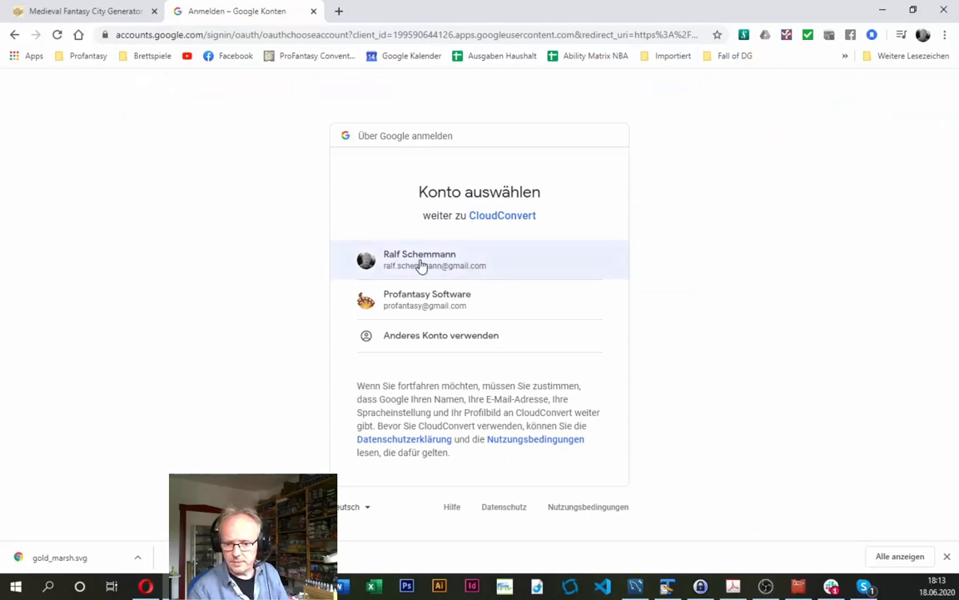
pyautogui.click(418, 268)
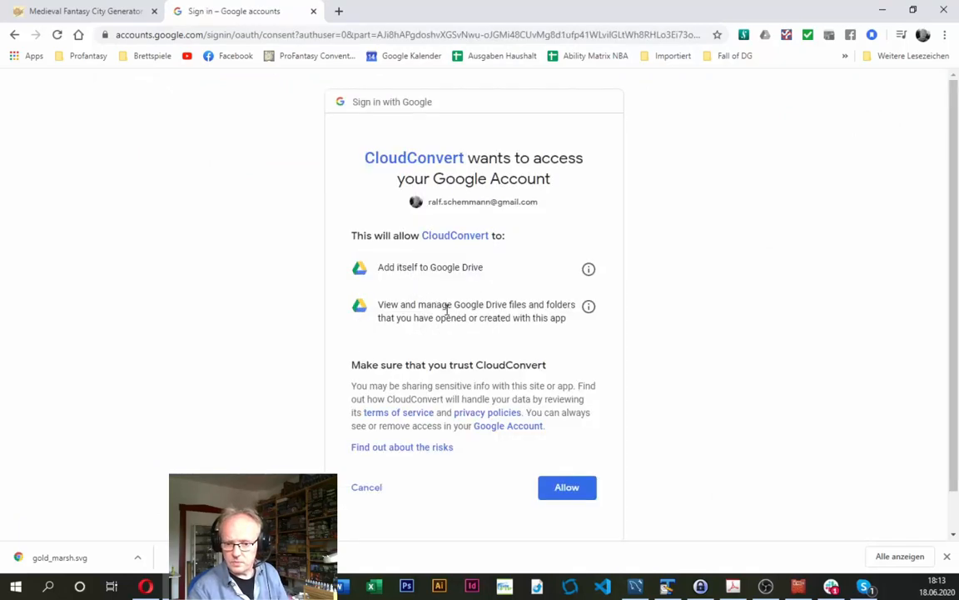
pyautogui.click(567, 493)
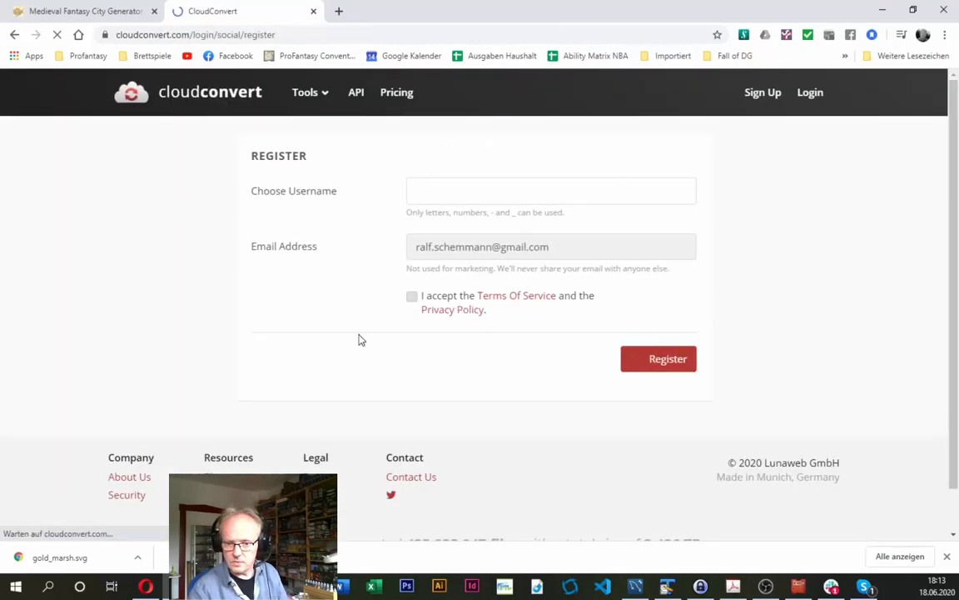
# - Enter the account holder's name as the username, accept the Terms Of Service and Privacy Policy, and register the account
pyautogui.click(445, 193)
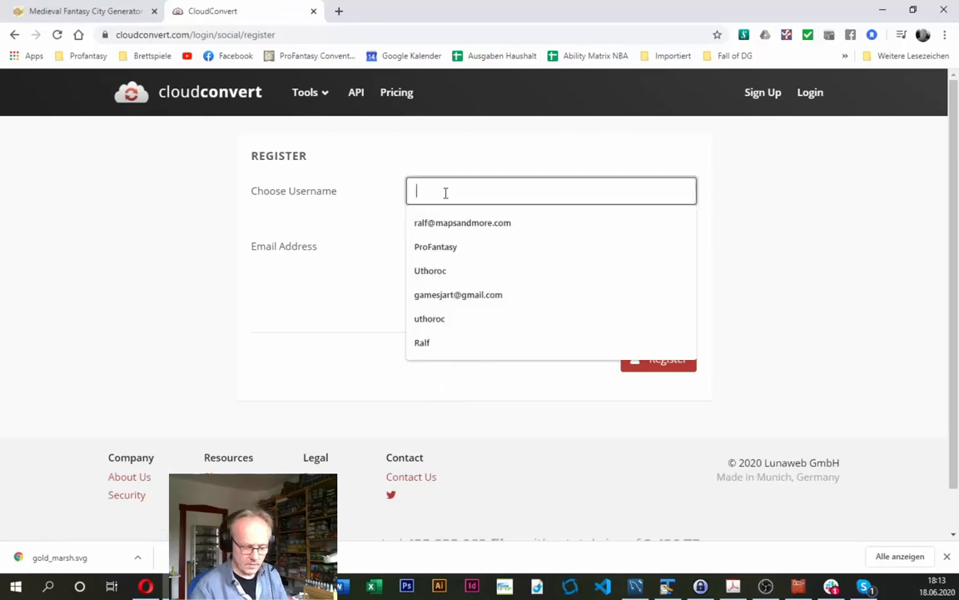
pyautogui.write('RAlfScn')
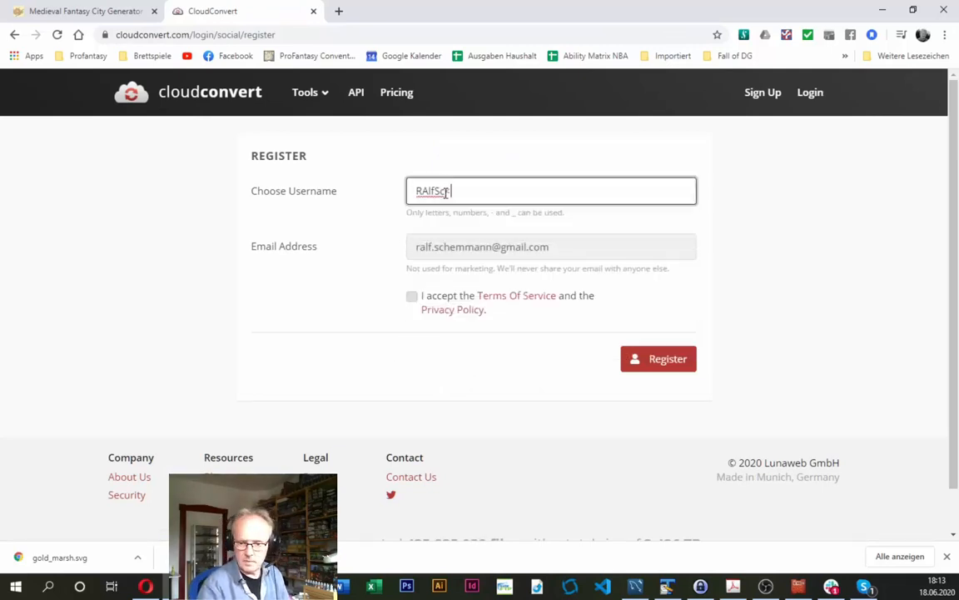
pyautogui.press('BackSpace')
pyautogui.press('BackSpace')
pyautogui.press('BackSpace')
pyautogui.press('BackSpace')
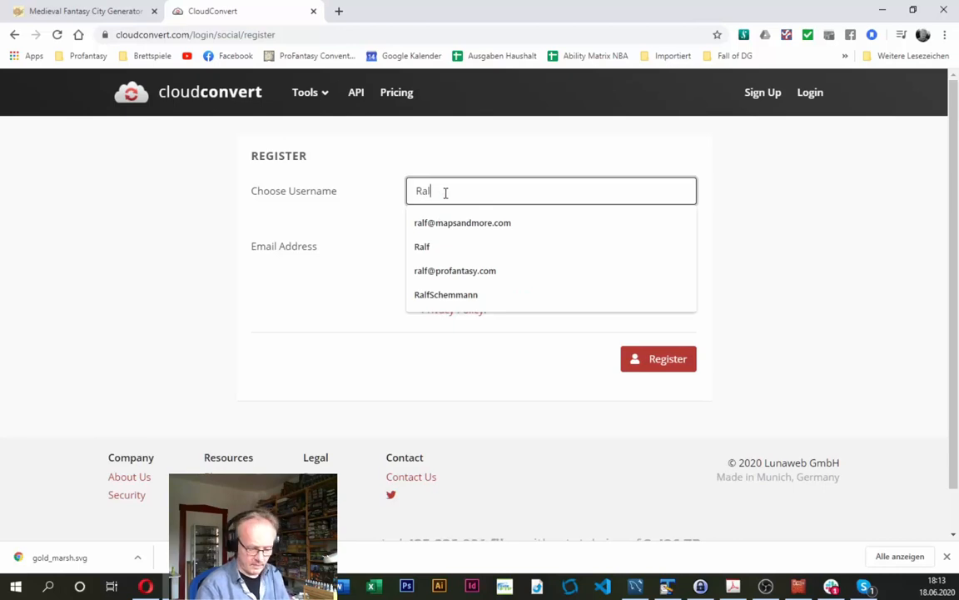
pyautogui.write('fSchemmann')
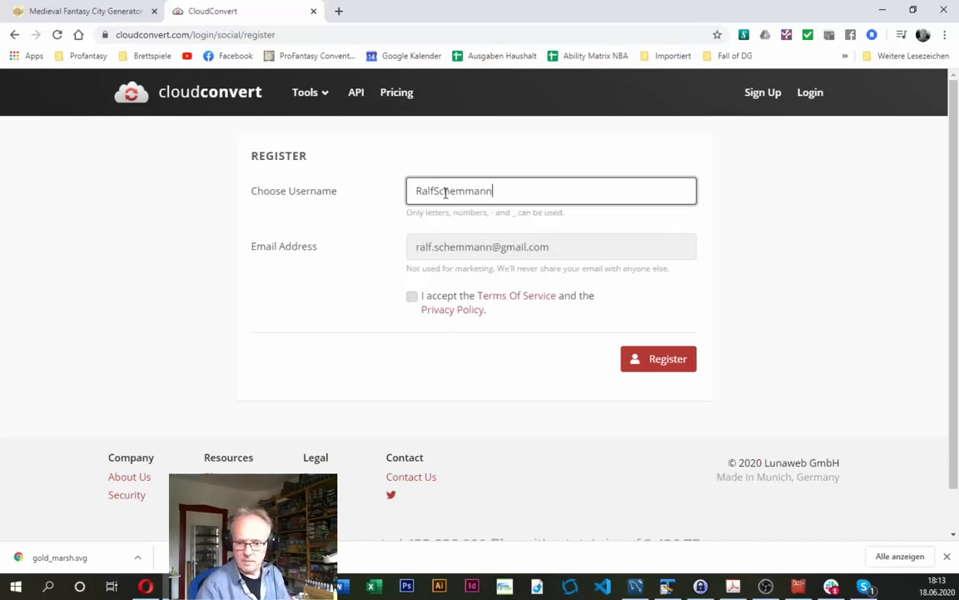
pyautogui.click(411, 296)
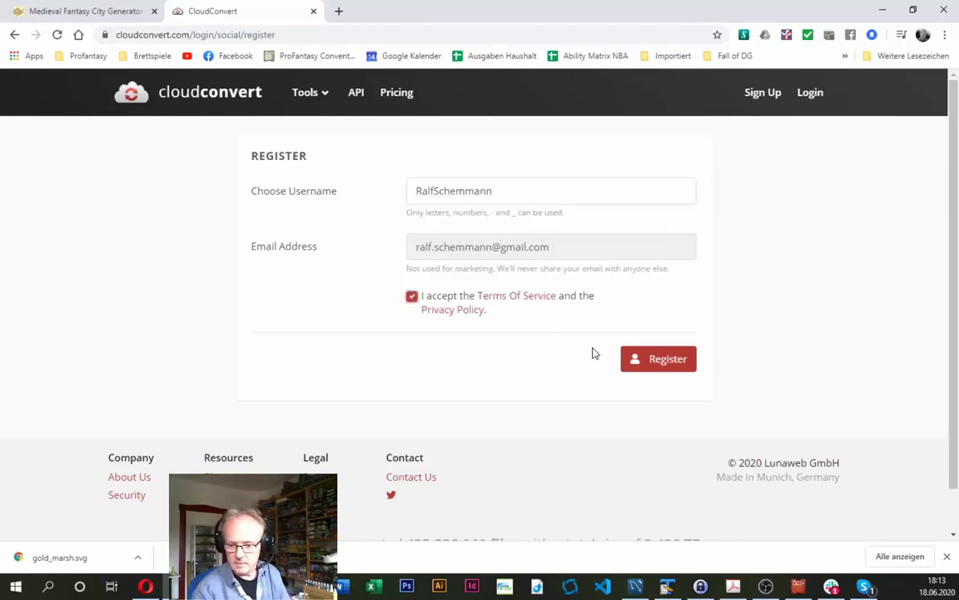
pyautogui.click(642, 363)
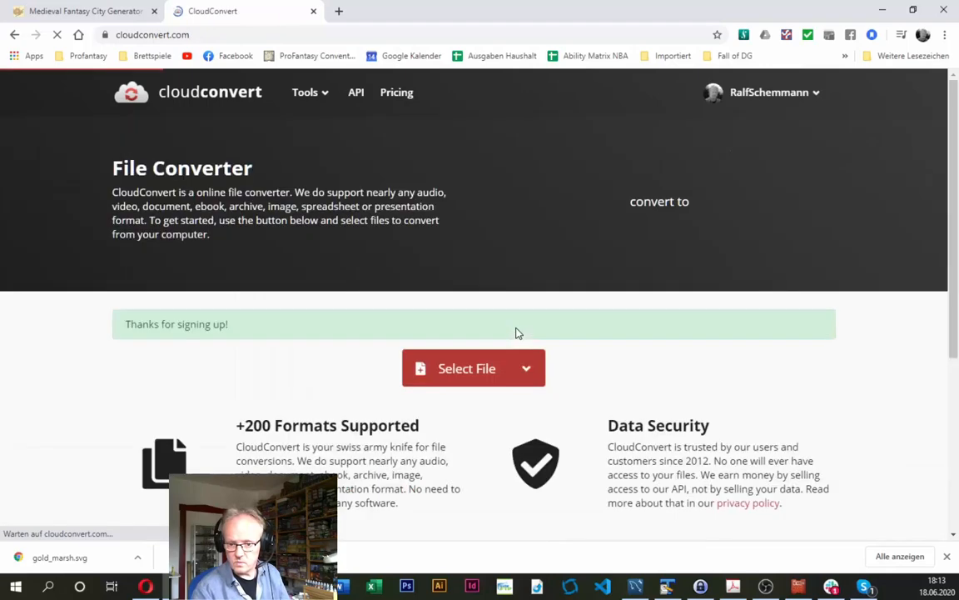
# - Load gold_marsh.svg from the 10 Annual - Watabou folder on the computer into the file converter
pyautogui.click(529, 369)
pyautogui.click(477, 409)
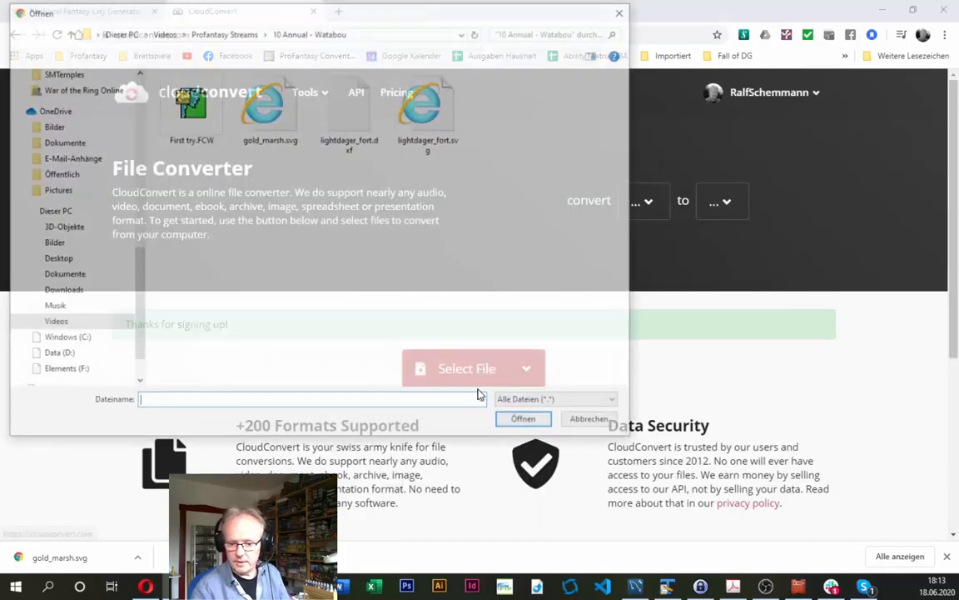
pyautogui.doubleClick(268, 104)
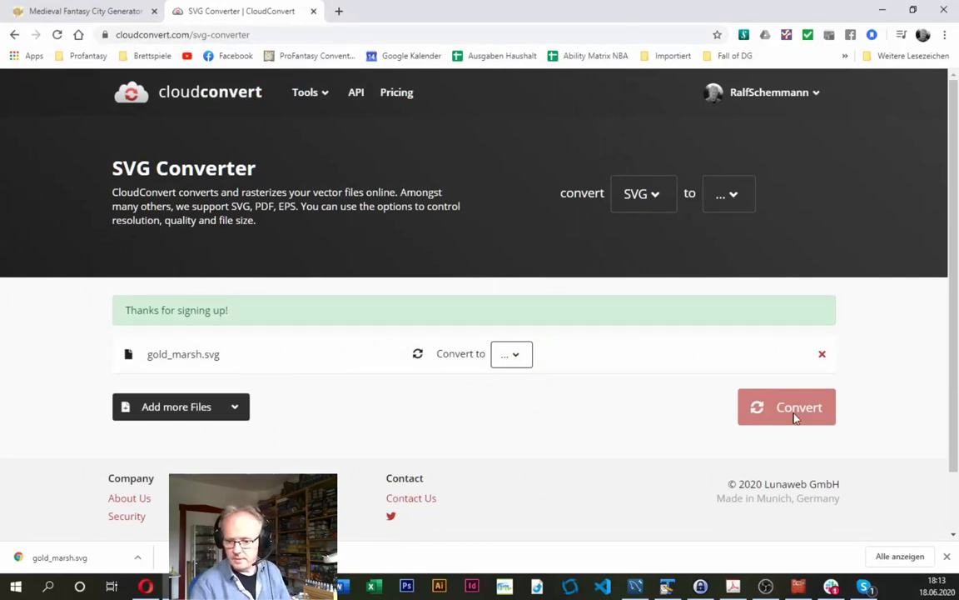
# - Convert gold_marsh.svg to the CAD format DXF and save the result as gold_marsh.dxf in the 10 Annual - Watabou folder
pyautogui.click(525, 360)
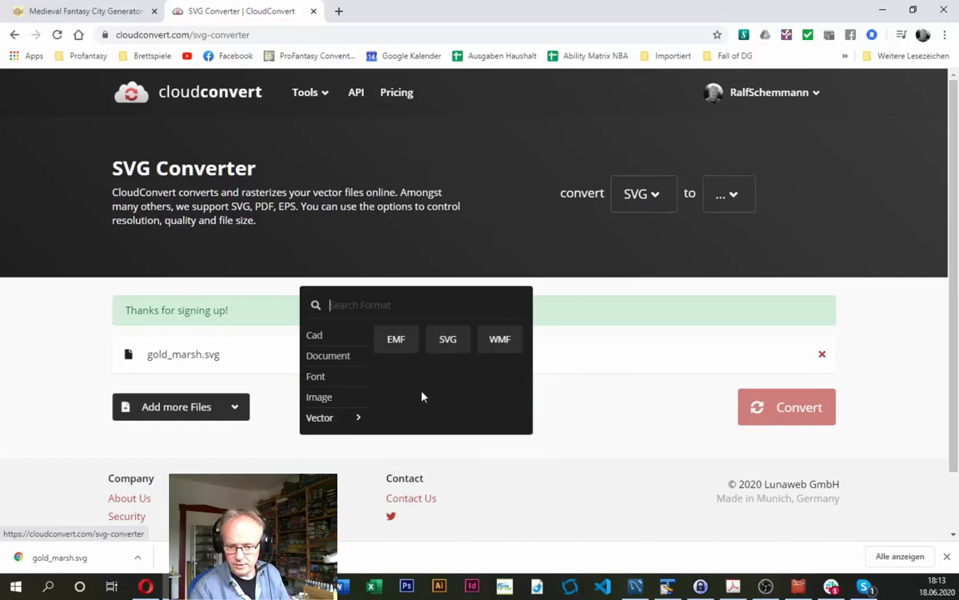
pyautogui.moveTo(346, 366)
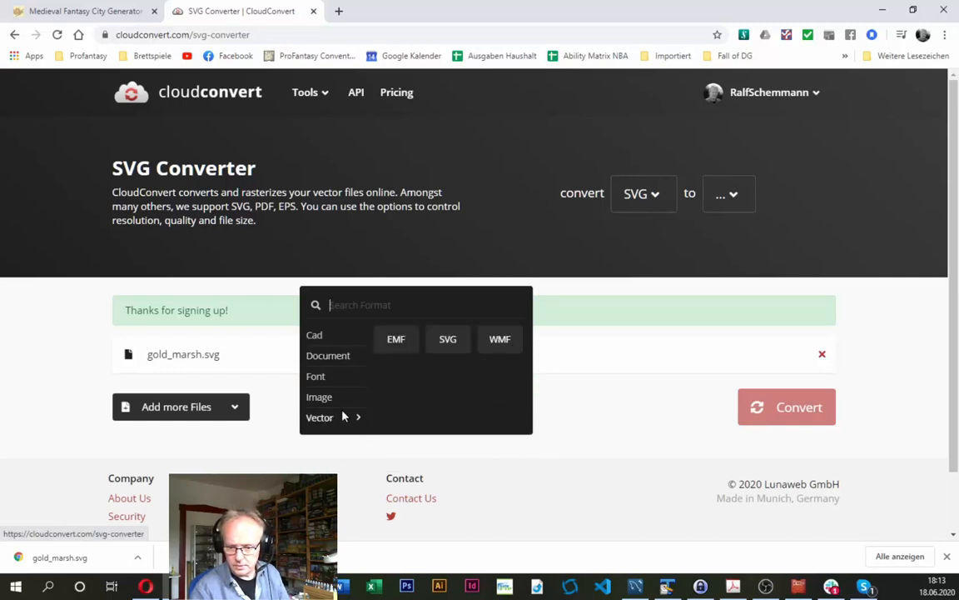
pyautogui.moveTo(322, 409)
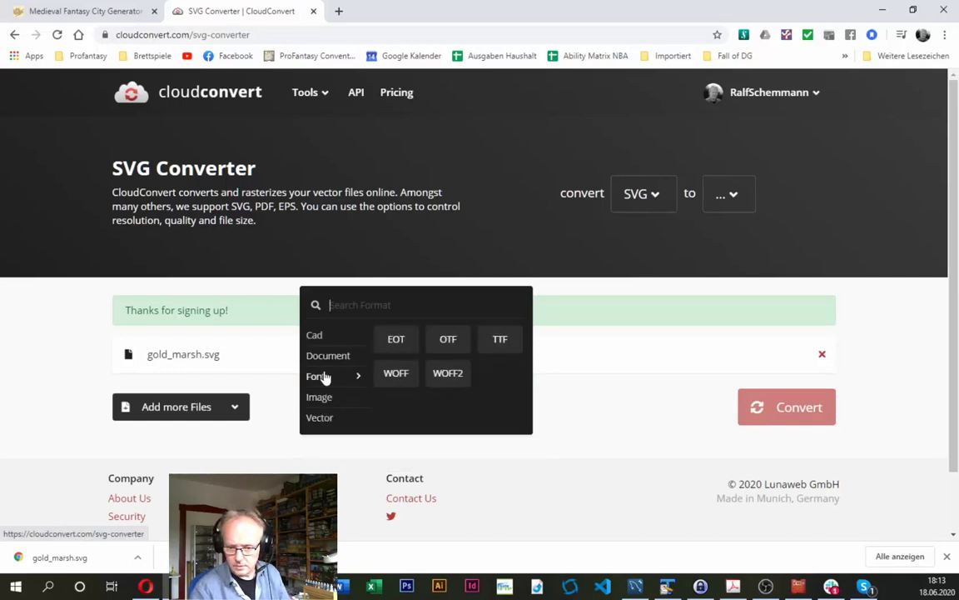
pyautogui.moveTo(322, 340)
pyautogui.click(392, 341)
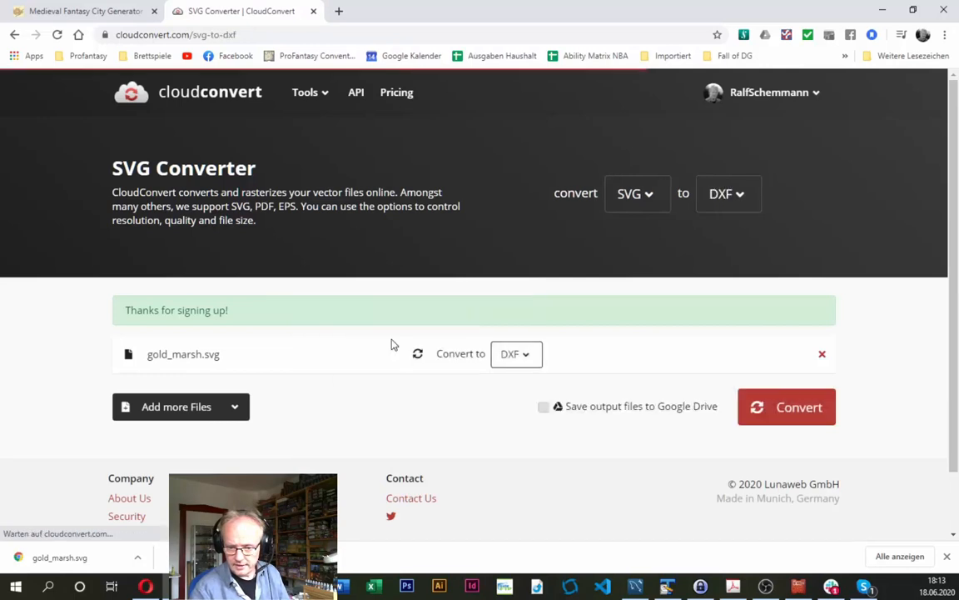
pyautogui.click(774, 413)
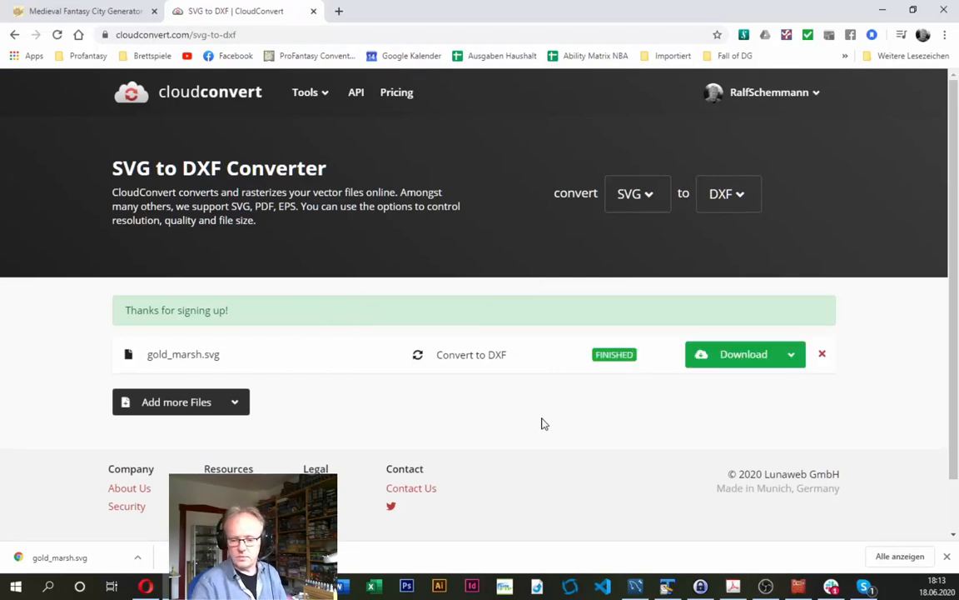
pyautogui.click(738, 358)
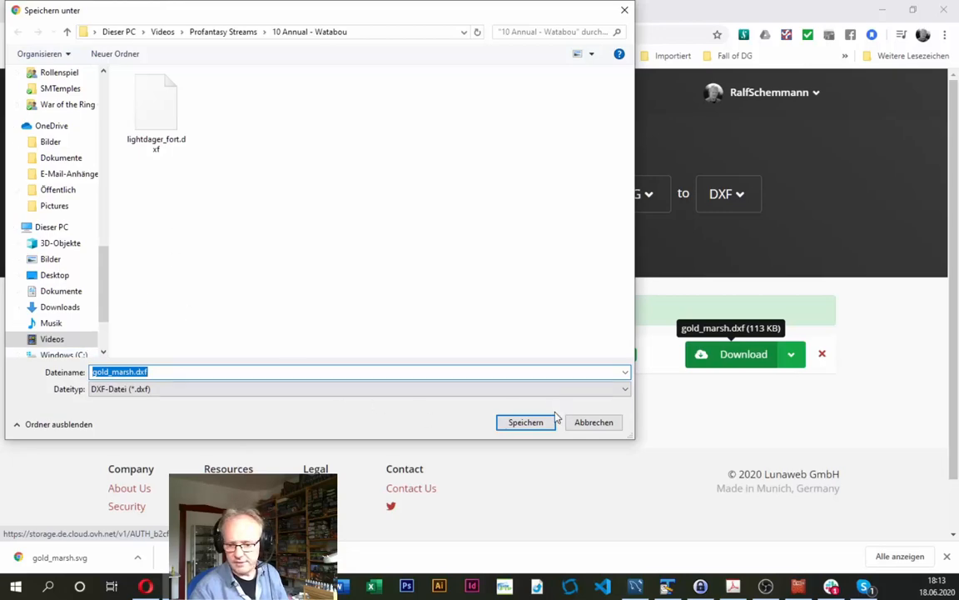
pyautogui.click(527, 424)
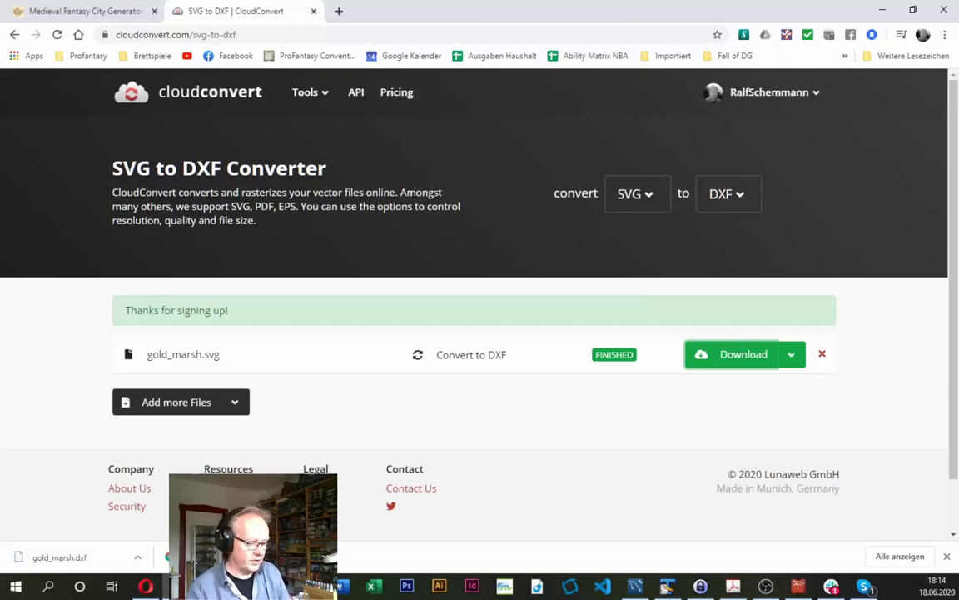
# - Switch to the mapping guide PDF and read the section on importing the map into Campaign Cartographer 3+
pyautogui.hotkey('alt', 'Tab')
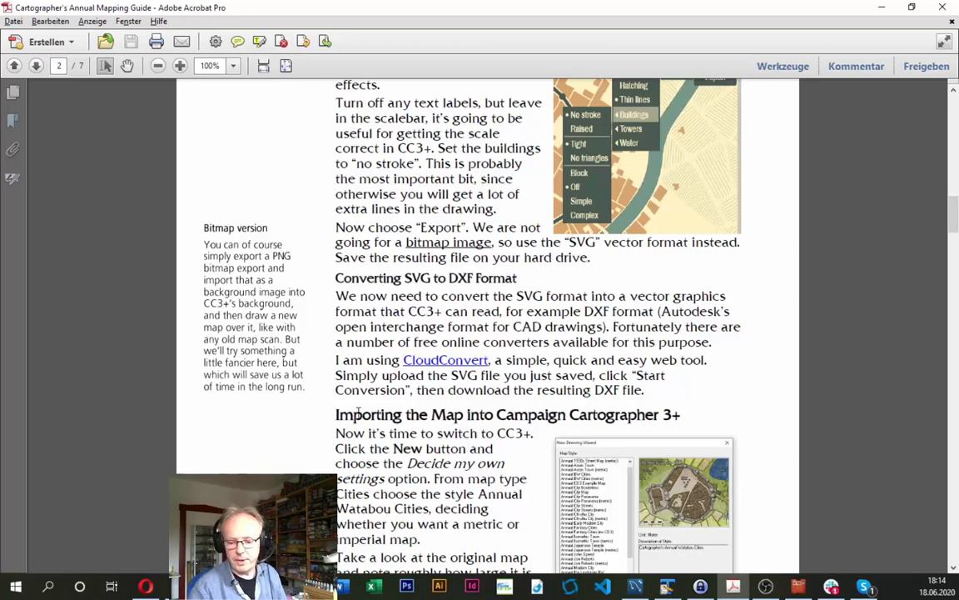
pyautogui.scroll(-2, 358, 411)
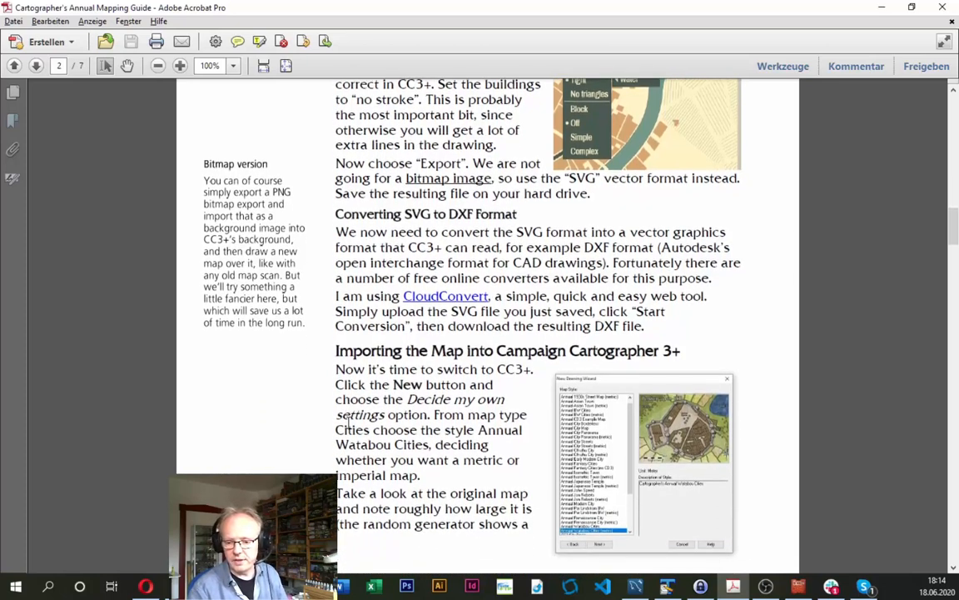
pyautogui.scroll(-2, 348, 421)
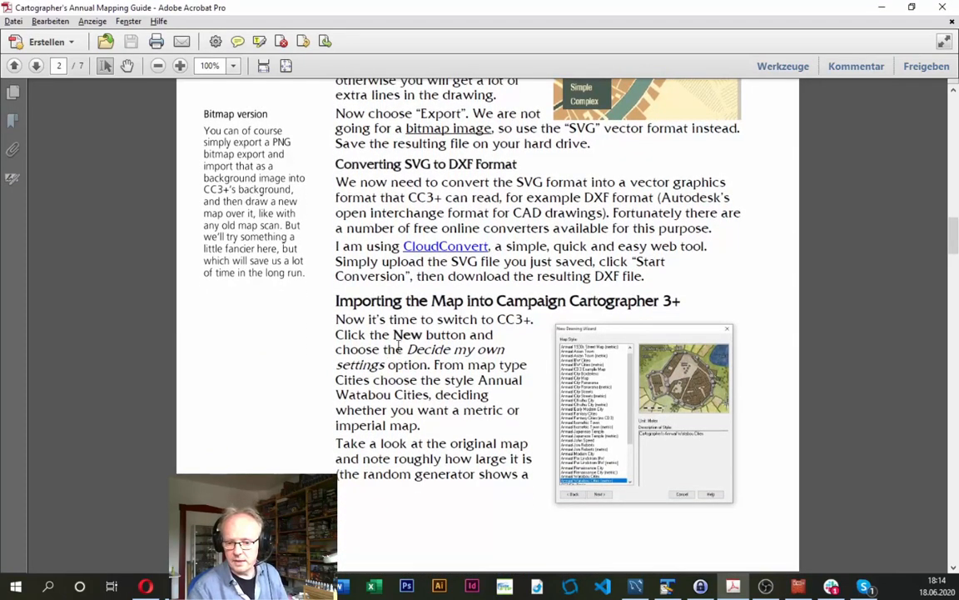
pyautogui.scroll(-3, 398, 348)
pyautogui.scroll(3, 434, 354)
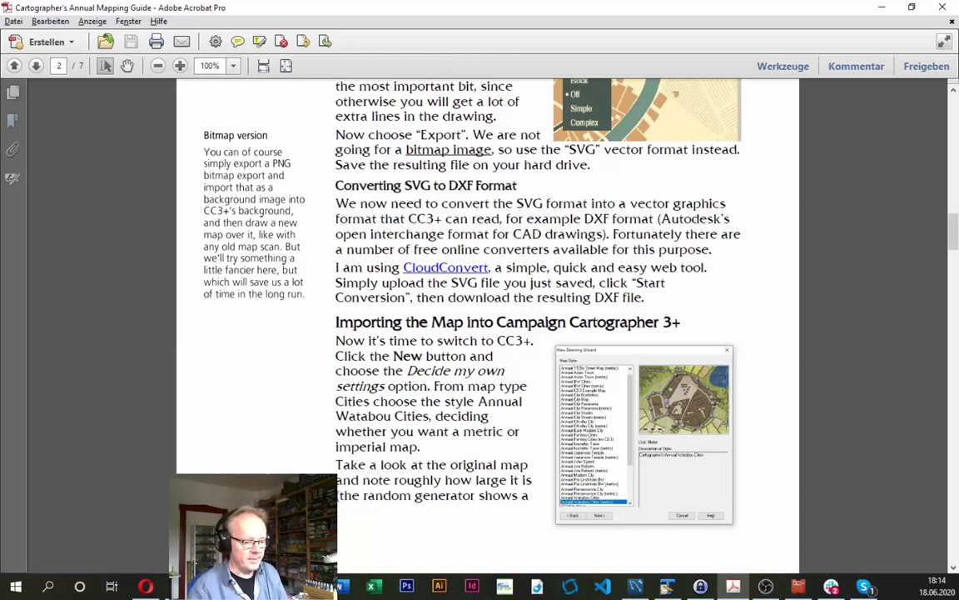
# - Switch to Campaign Cartographer 3+ and start a new Cities map with self-decided settings, discarding changes to the open drawing
pyautogui.hotkey('alt', 'Tab')
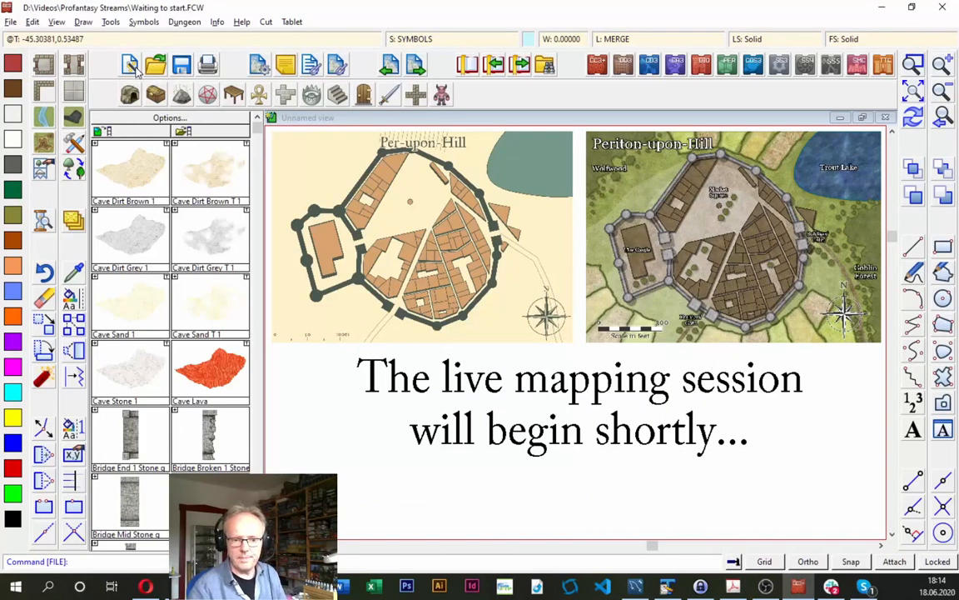
pyautogui.click(133, 68)
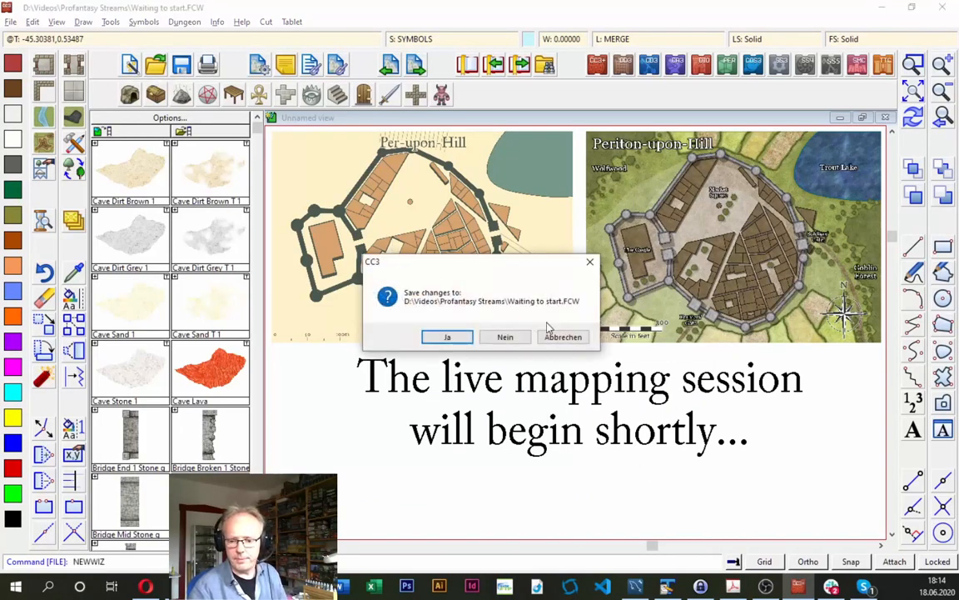
pyautogui.click(506, 338)
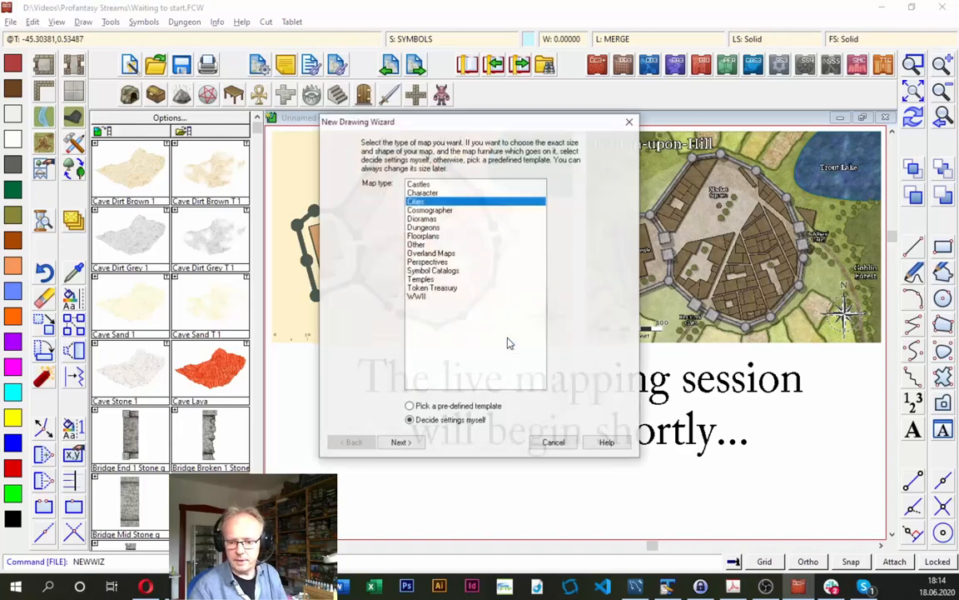
pyautogui.click(423, 212)
pyautogui.click(417, 201)
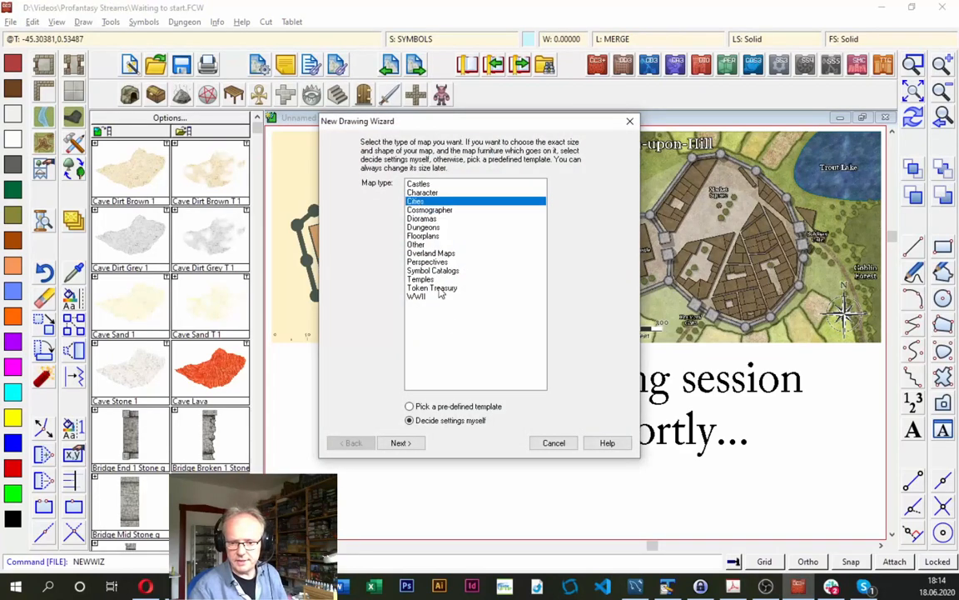
pyautogui.click(412, 443)
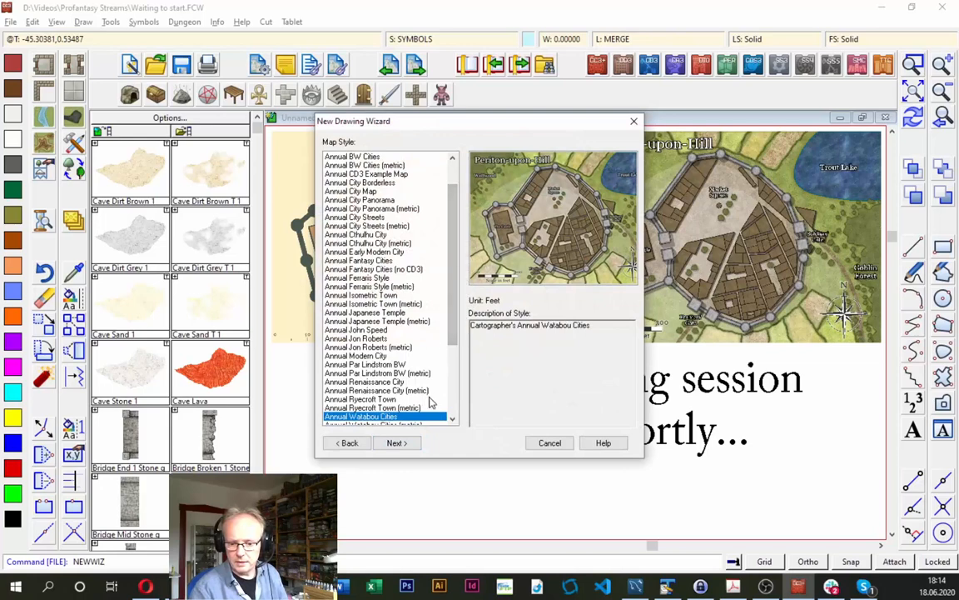
# - Choose the Annual Watabou Cities (metric) map style for the new drawing and continue to its dimensions
pyautogui.scroll(-3, 453, 308)
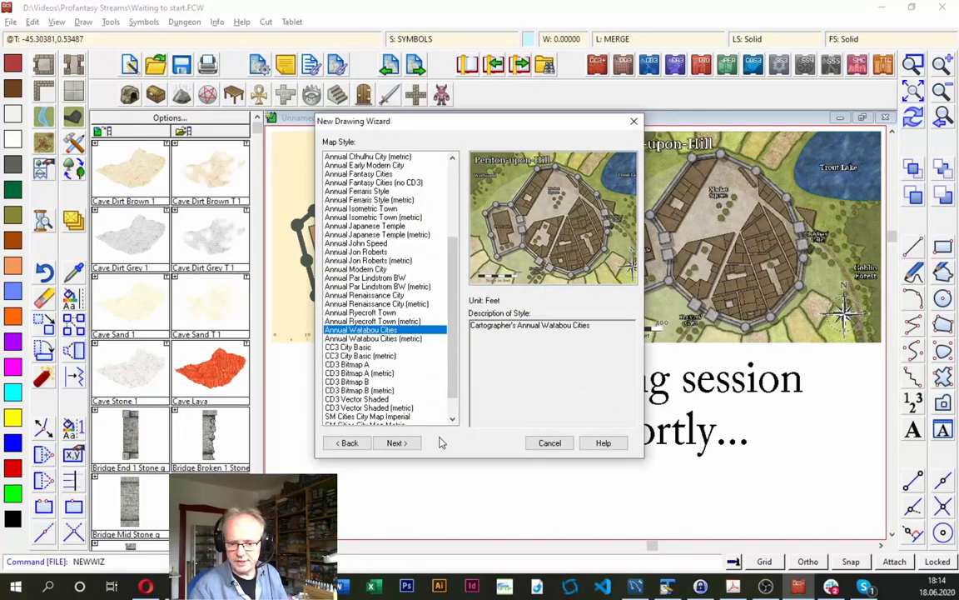
pyautogui.click(379, 340)
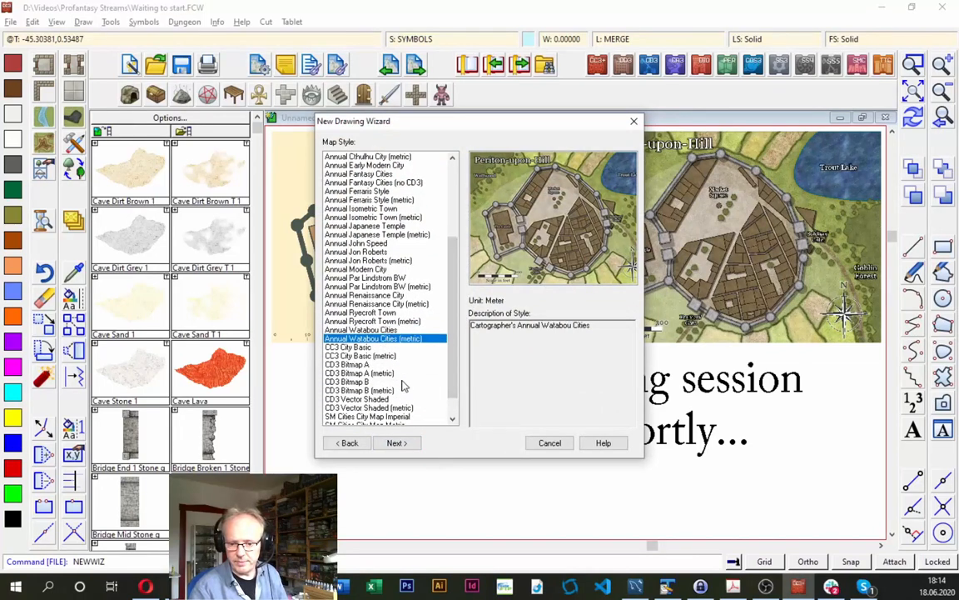
pyautogui.click(396, 444)
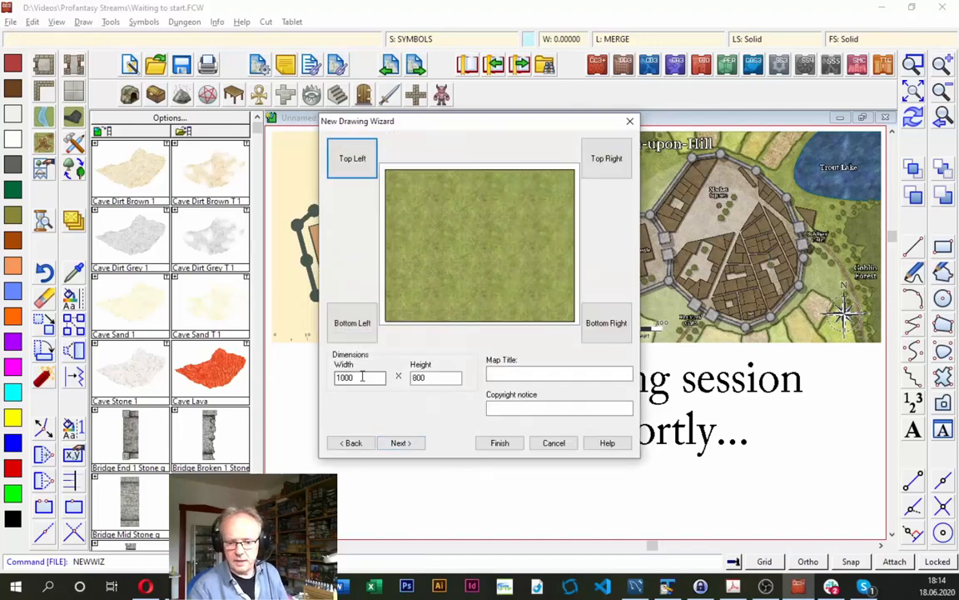
# - Set the new drawing's dimensions to a width of 350 and a height of 350
pyautogui.press('Tab')
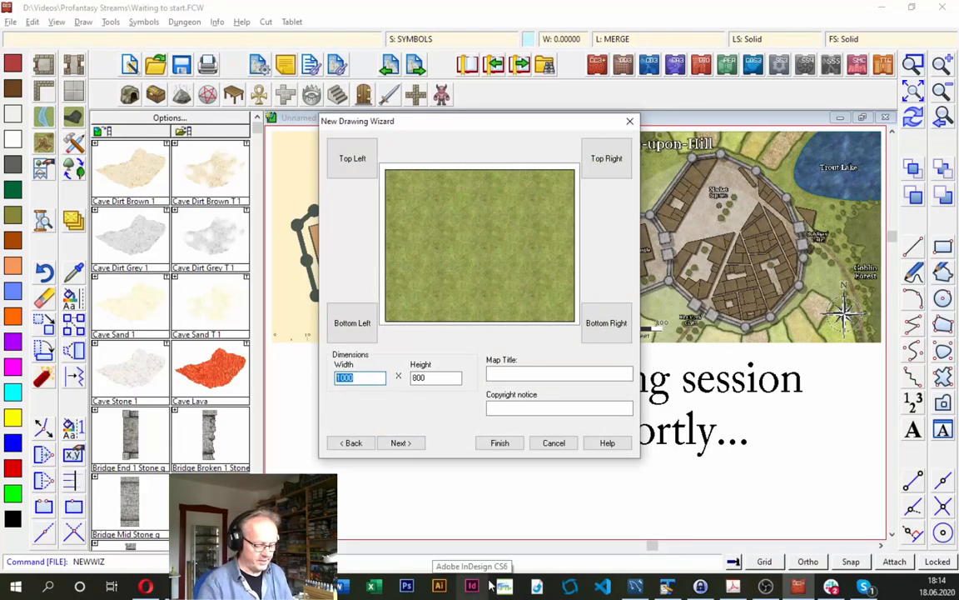
pyautogui.write('35')
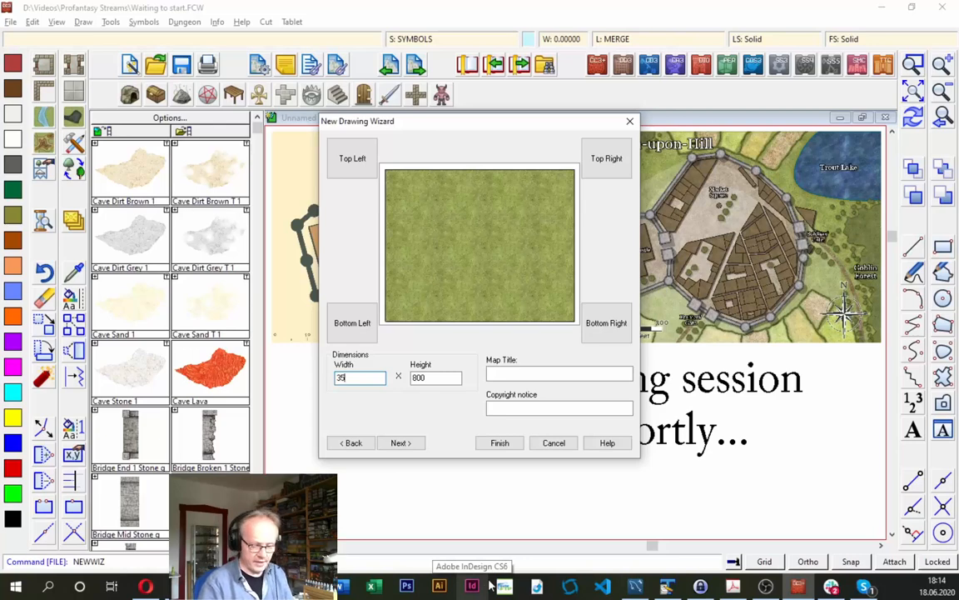
pyautogui.write('0')
pyautogui.press('Tab')
pyautogui.write('350')
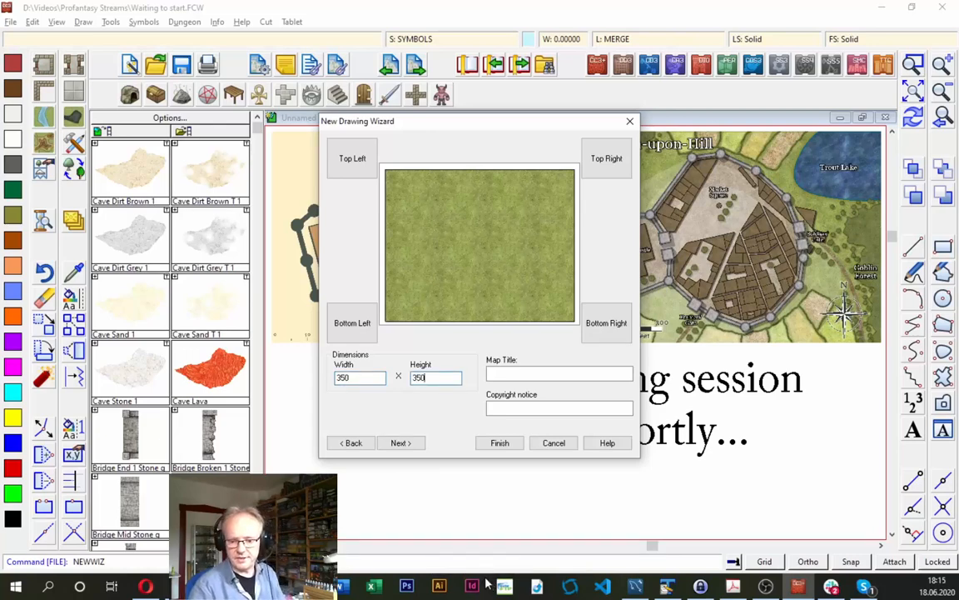
# - Finish the new drawing setup and save the map as Goldmarsh in the 10 Annual - Watabou folder
pyautogui.click(497, 444)
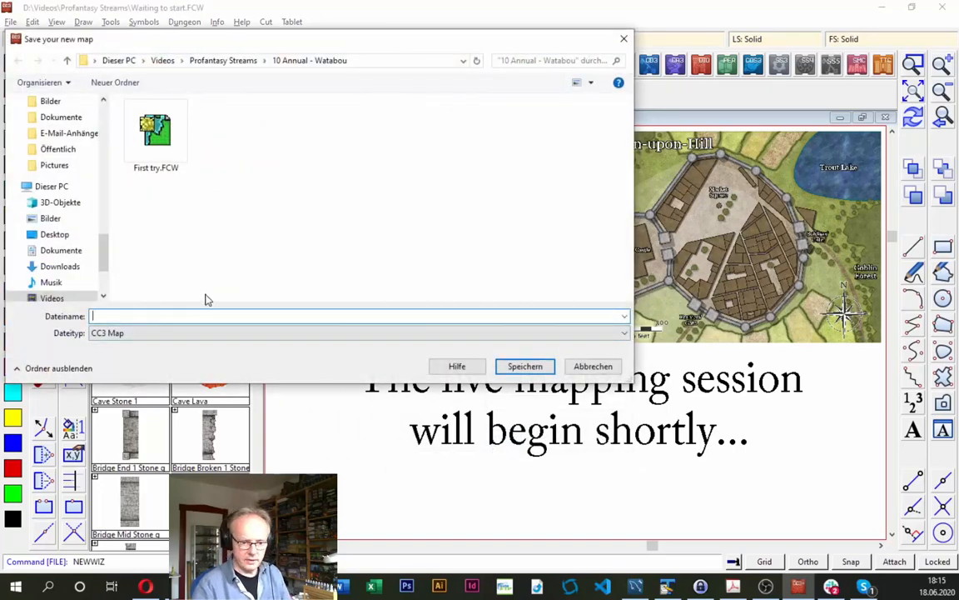
pyautogui.write('GOl')
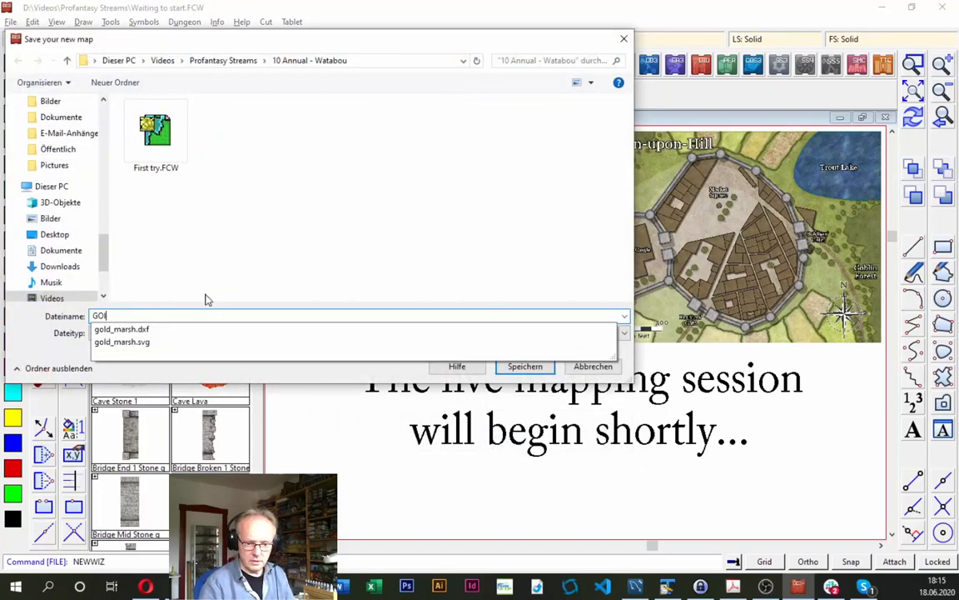
pyautogui.write('oldmarsh')
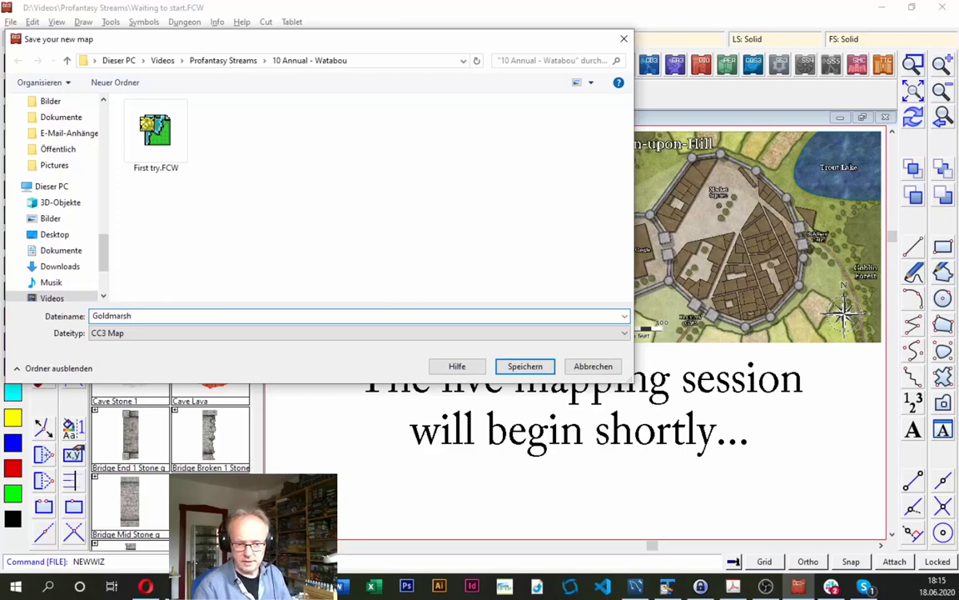
pyautogui.press('Return')
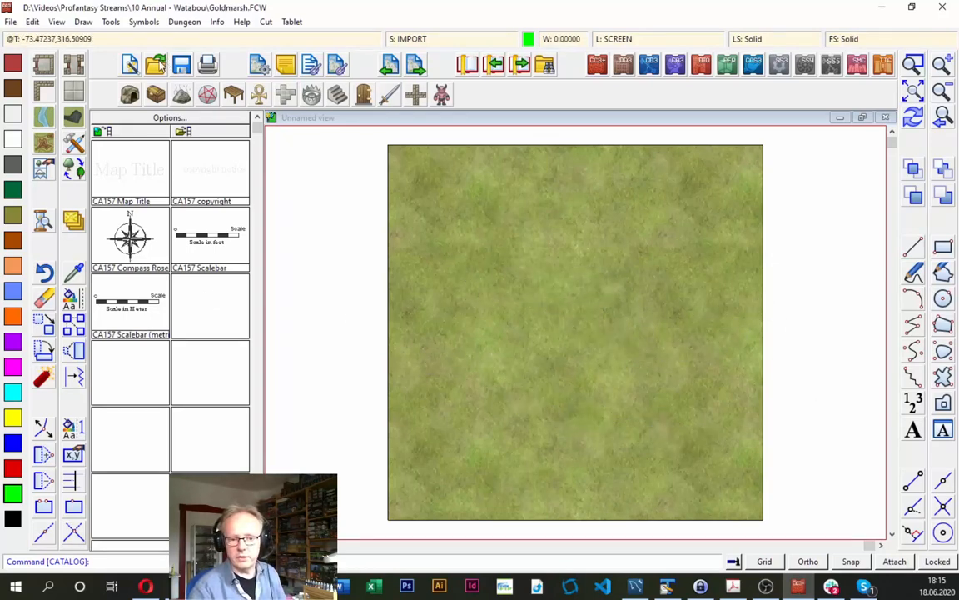
# - Insert the converted gold_marsh.dxf file from the 10 Annual - Watabou folder and place it at coordinates 0,0
pyautogui.click(77, 22)
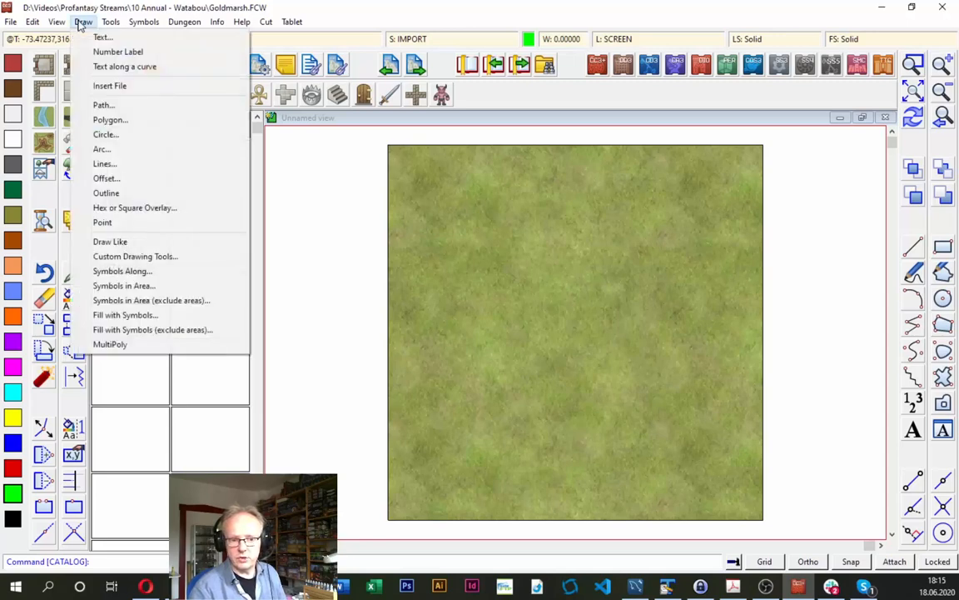
pyautogui.click(115, 86)
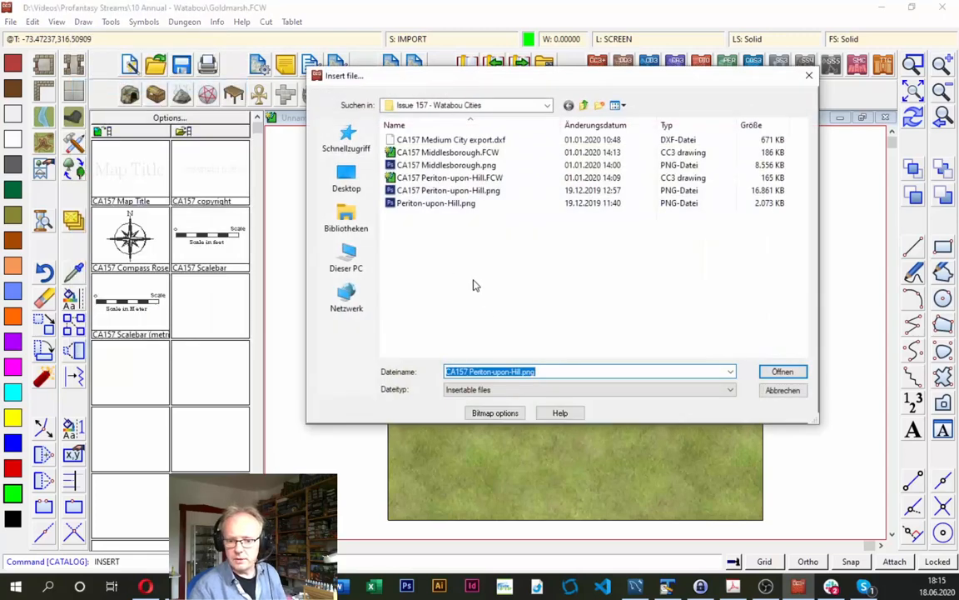
pyautogui.click(333, 254)
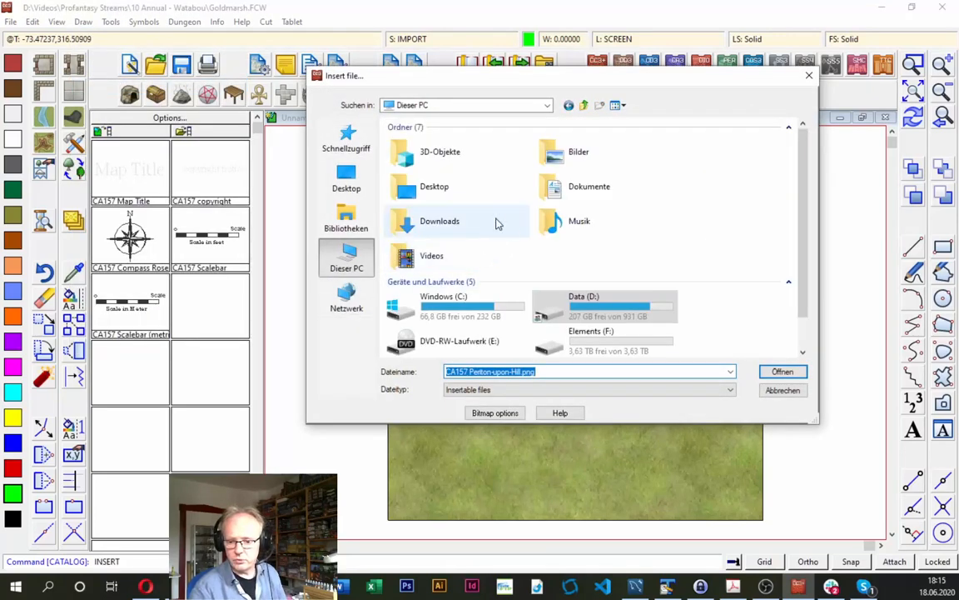
pyautogui.doubleClick(429, 255)
pyautogui.doubleClick(554, 178)
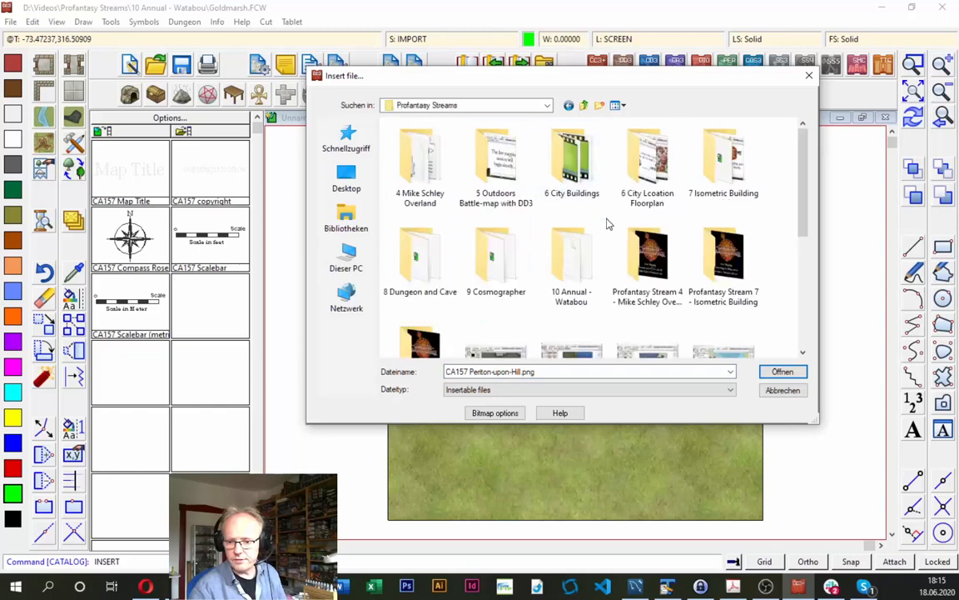
pyautogui.click(506, 268)
pyautogui.doubleClick(569, 267)
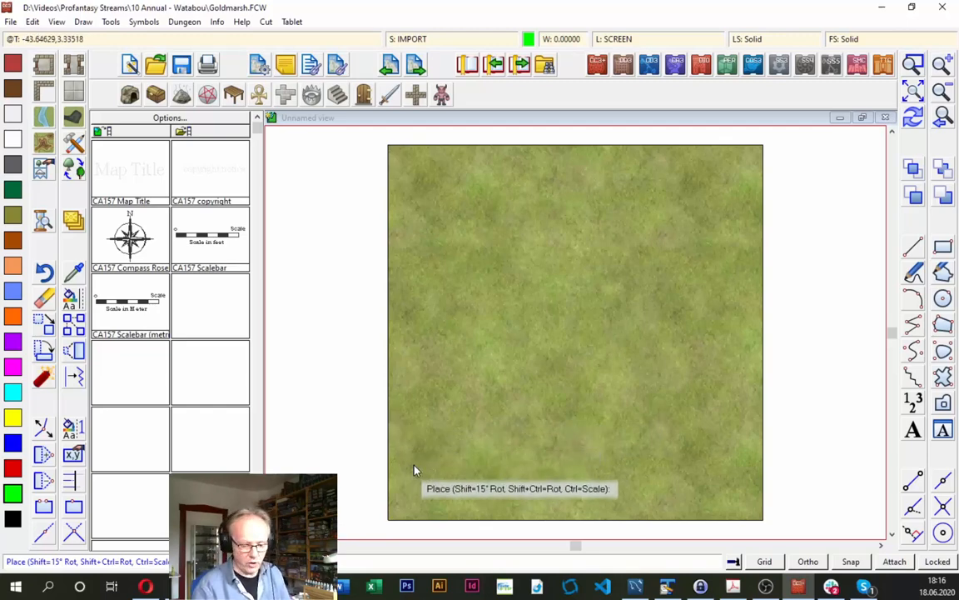
pyautogui.write('0')
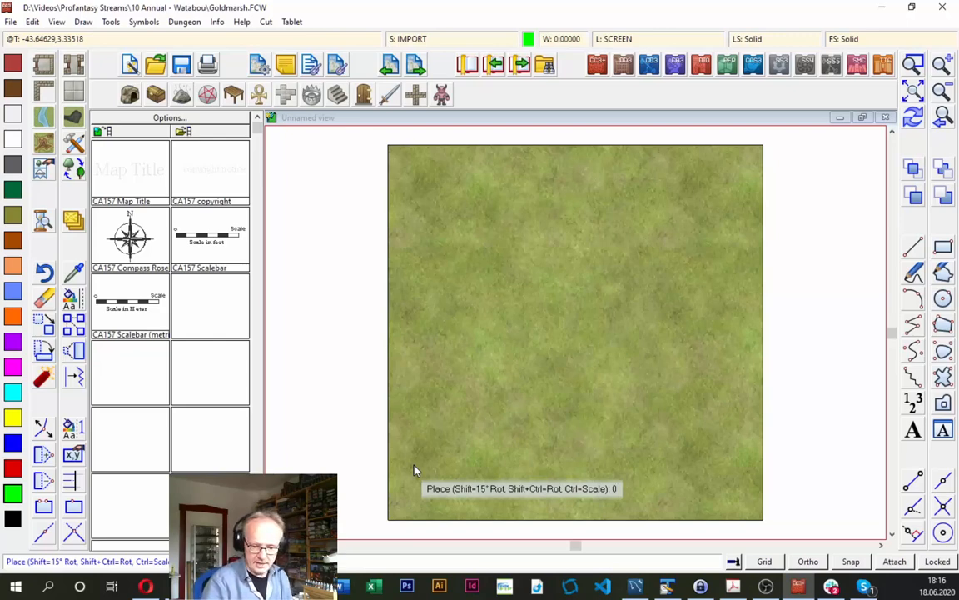
pyautogui.write('.0')
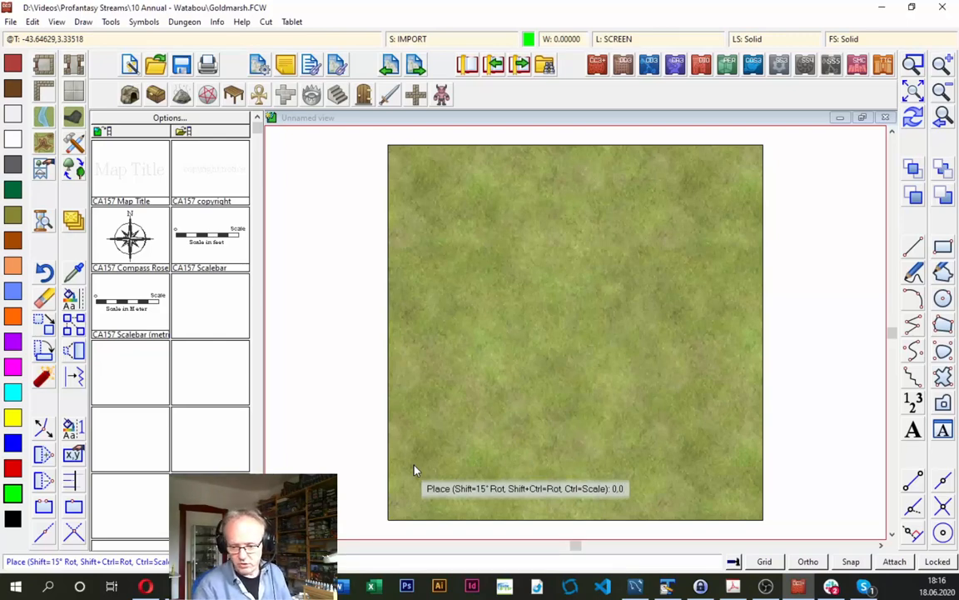
pyautogui.press('Return')
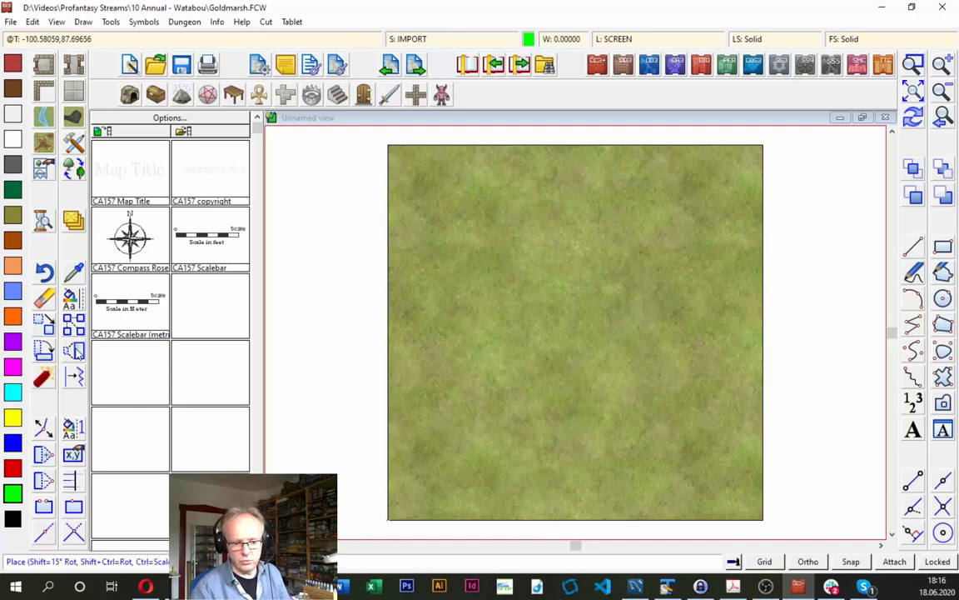
# - Scale the prior selection, the inserted city import, with Non-visual Scale by a factor of 350 about the centre 0,0
pyautogui.rightClick(76, 353)
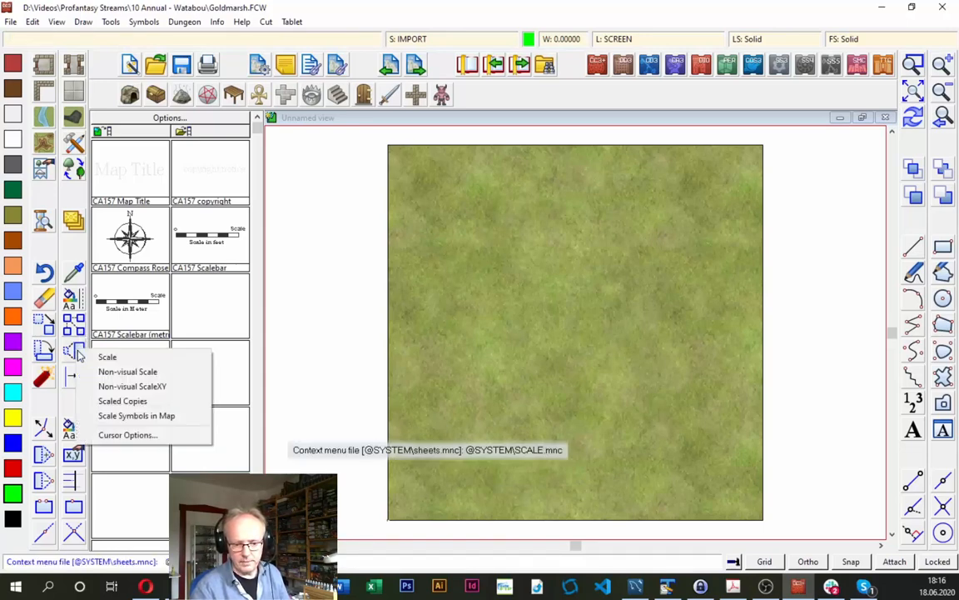
pyautogui.click(114, 375)
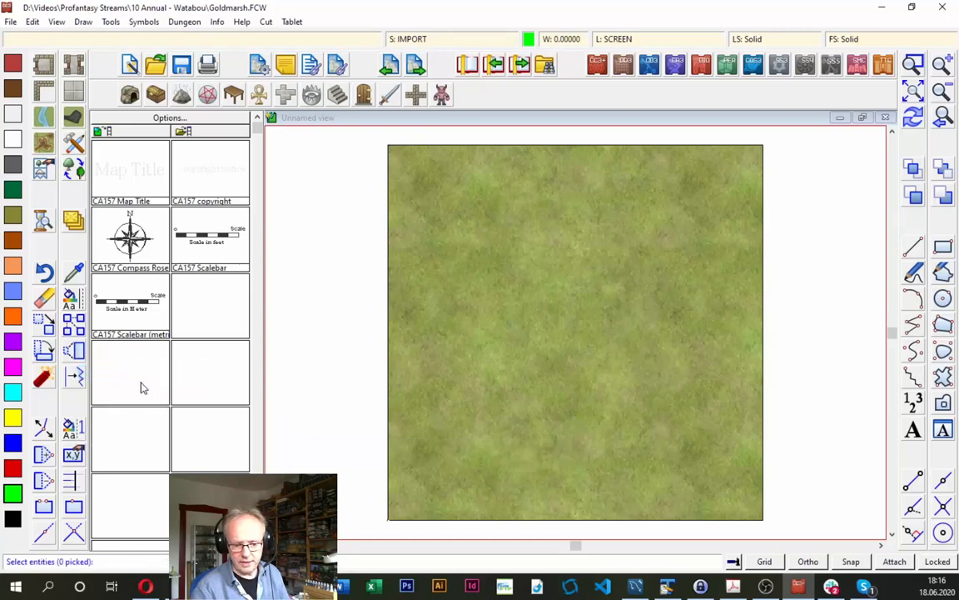
pyautogui.rightClick(437, 315)
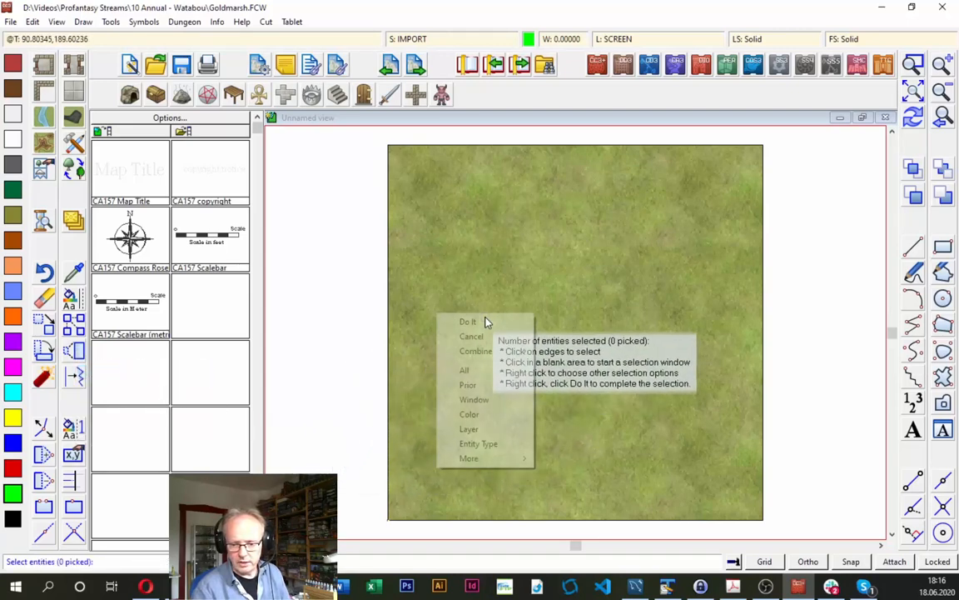
pyautogui.click(481, 388)
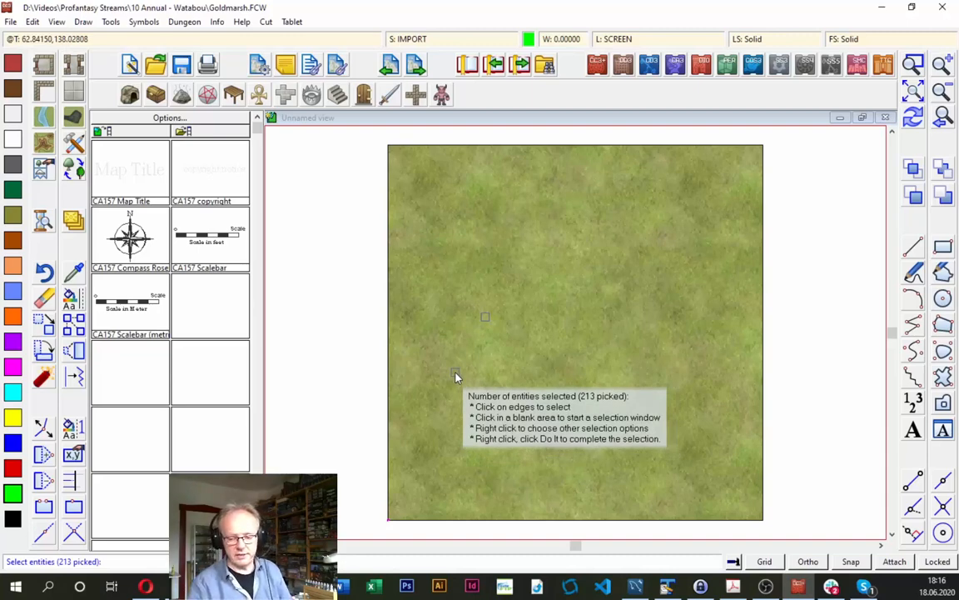
pyautogui.rightClick(457, 354)
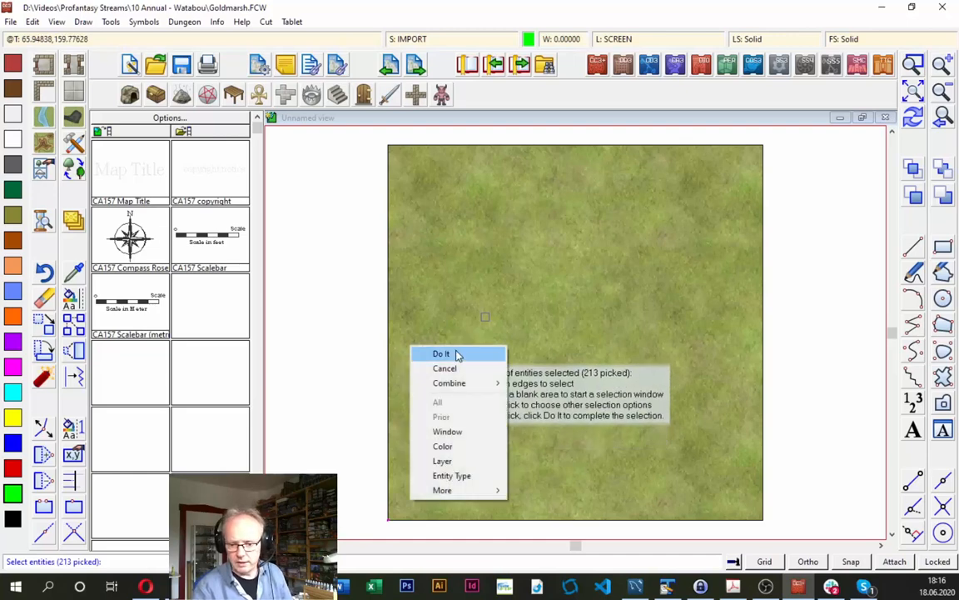
pyautogui.click(455, 354)
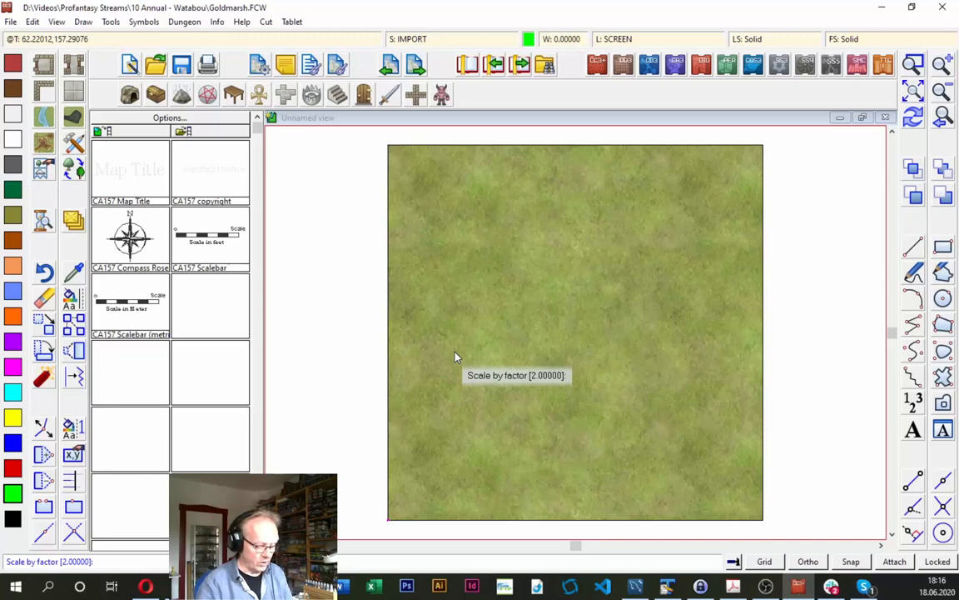
pyautogui.write('359')
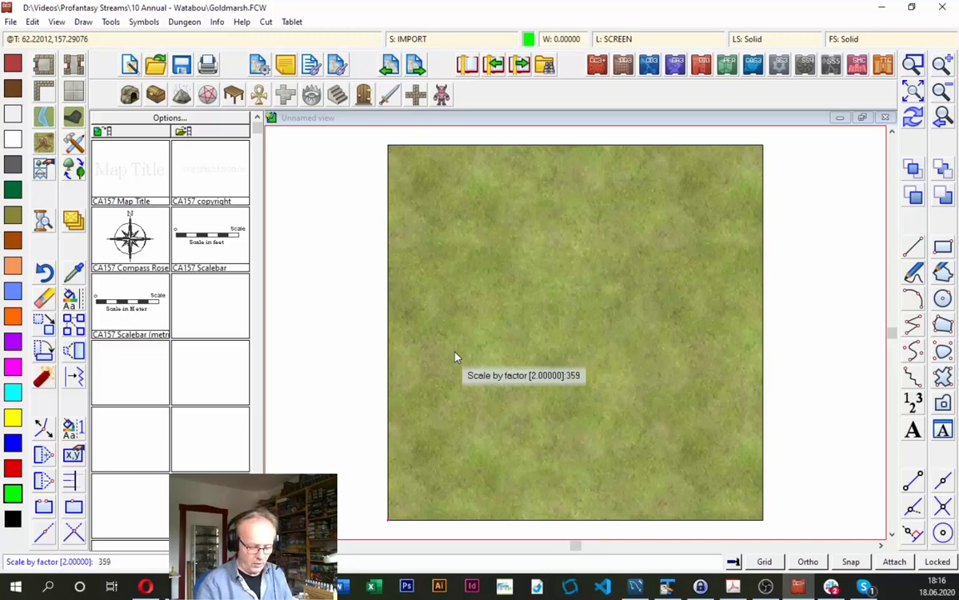
pyautogui.press('BackSpace')
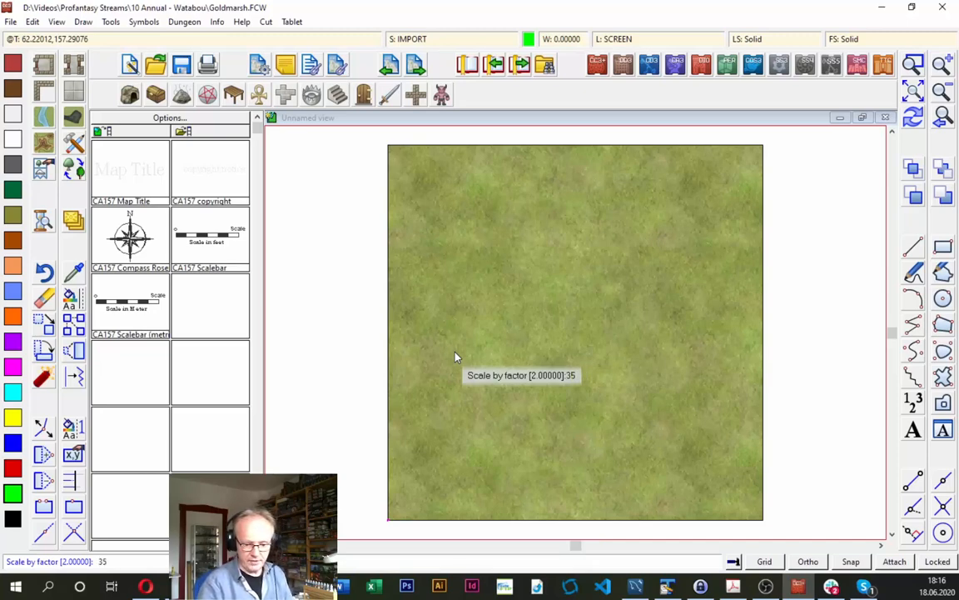
pyautogui.write('0')
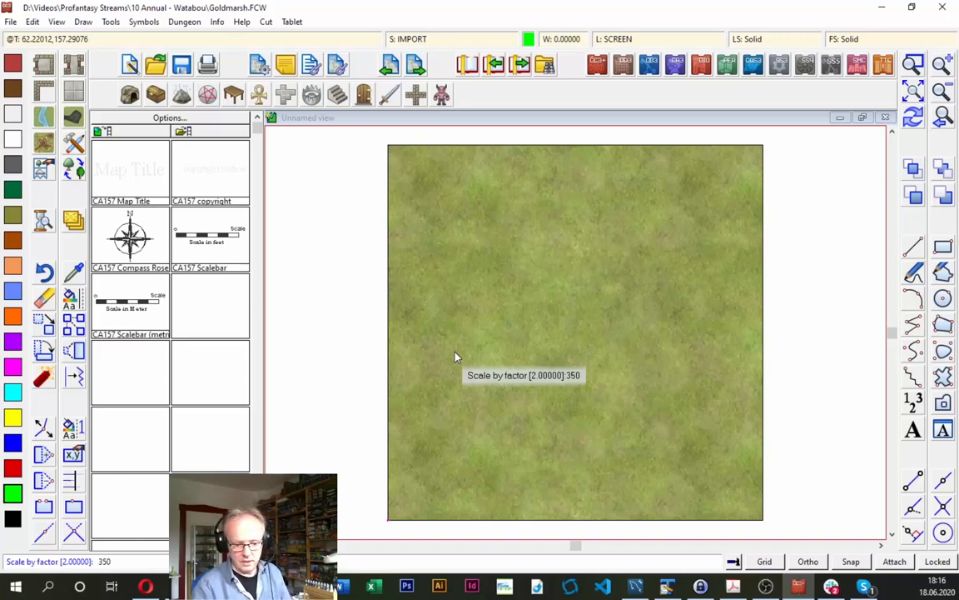
pyautogui.press('Return')
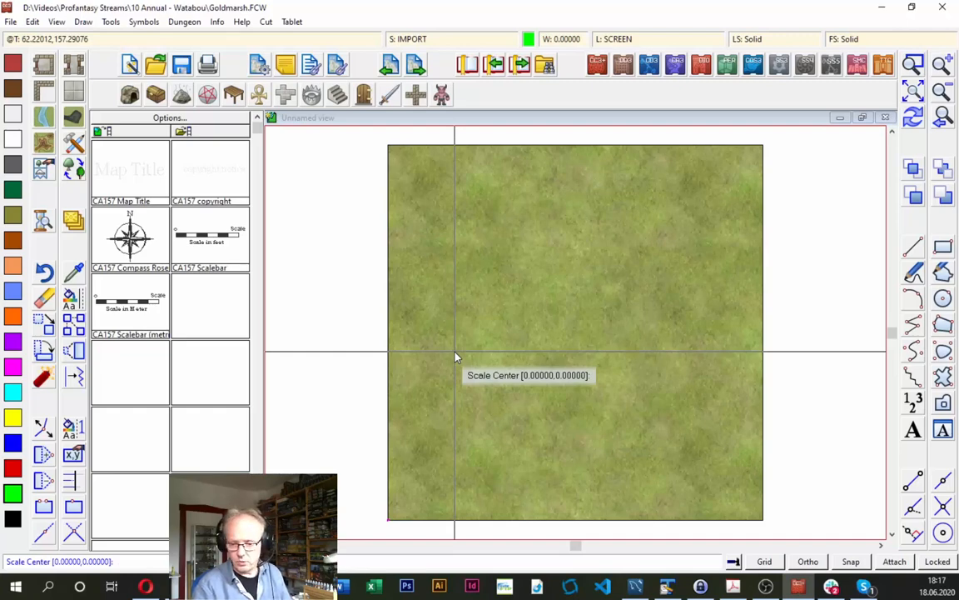
pyautogui.press('Return')
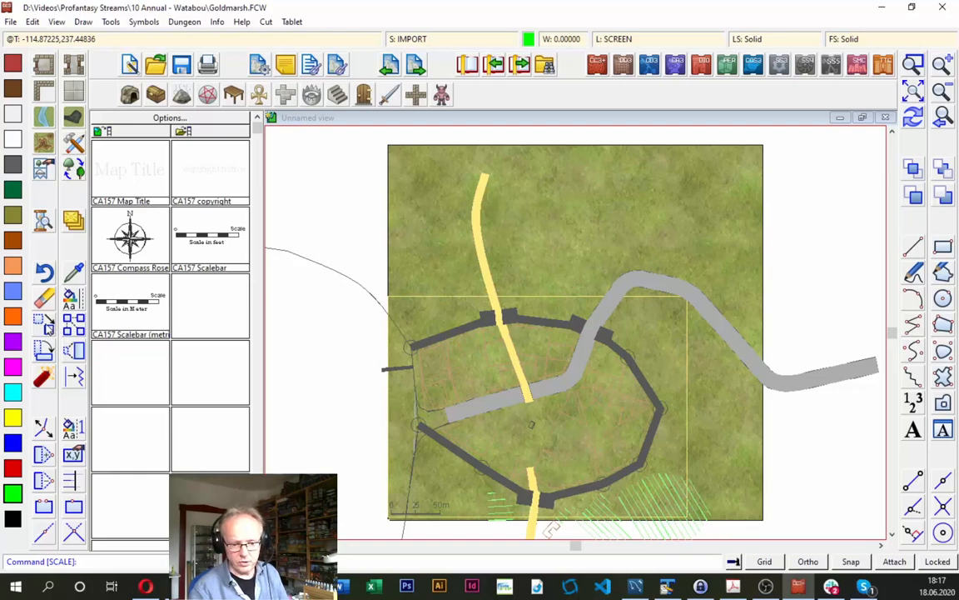
# - Move the prior selection up and to the right so the walled city sits near the map's centre, and redraw the view
pyautogui.click(46, 323)
pyautogui.rightClick(241, 309)
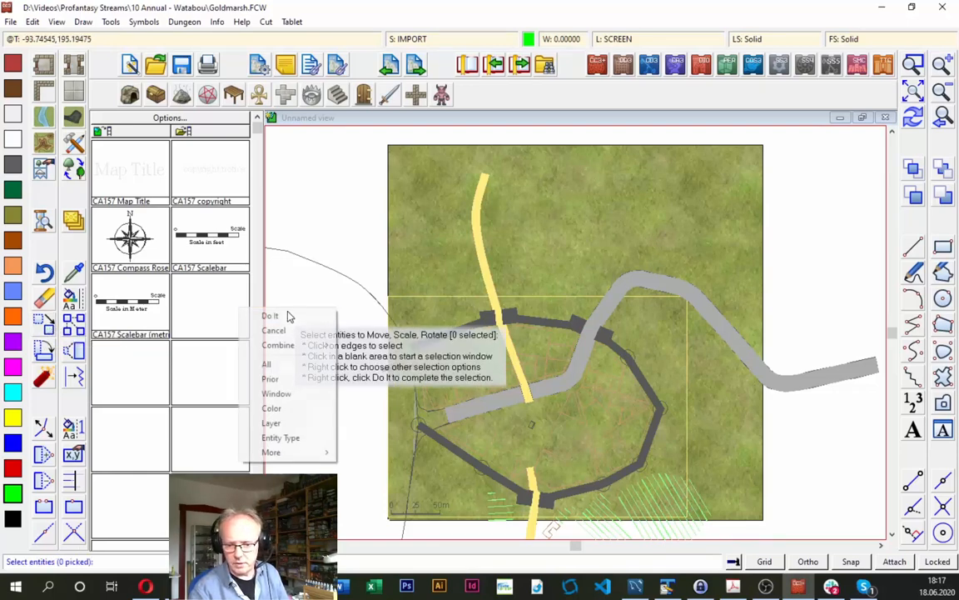
pyautogui.click(271, 379)
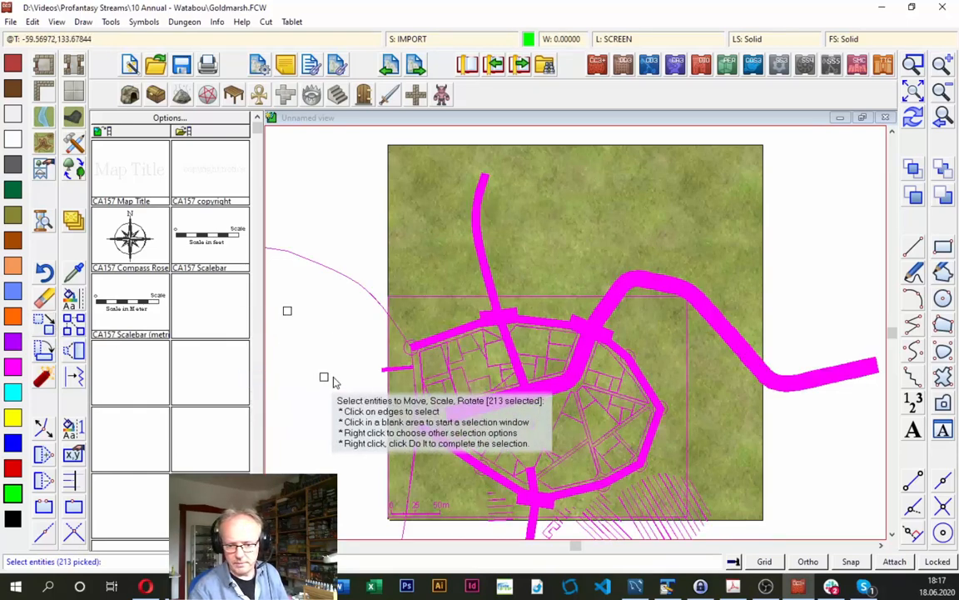
pyautogui.rightClick(453, 350)
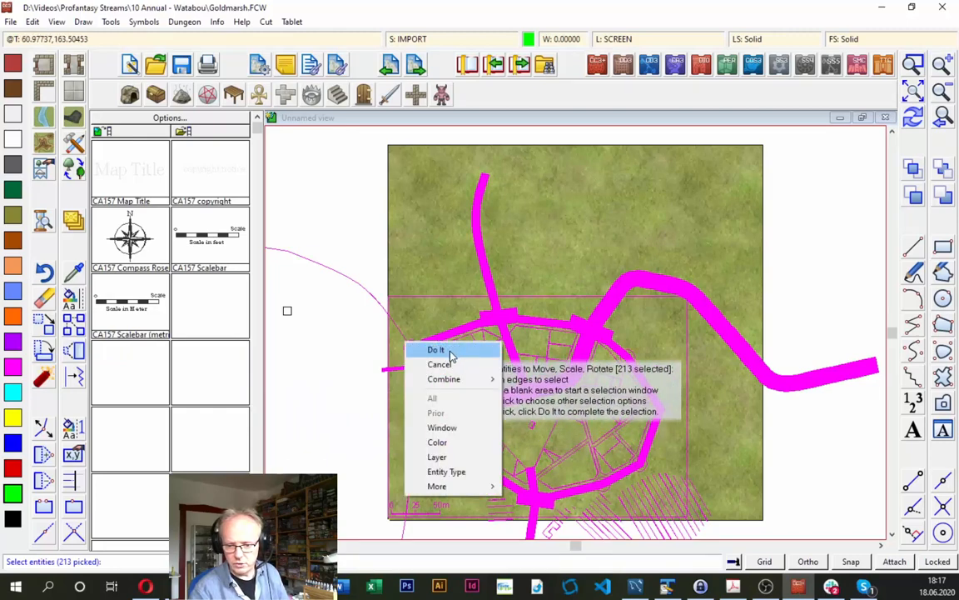
pyautogui.click(457, 350)
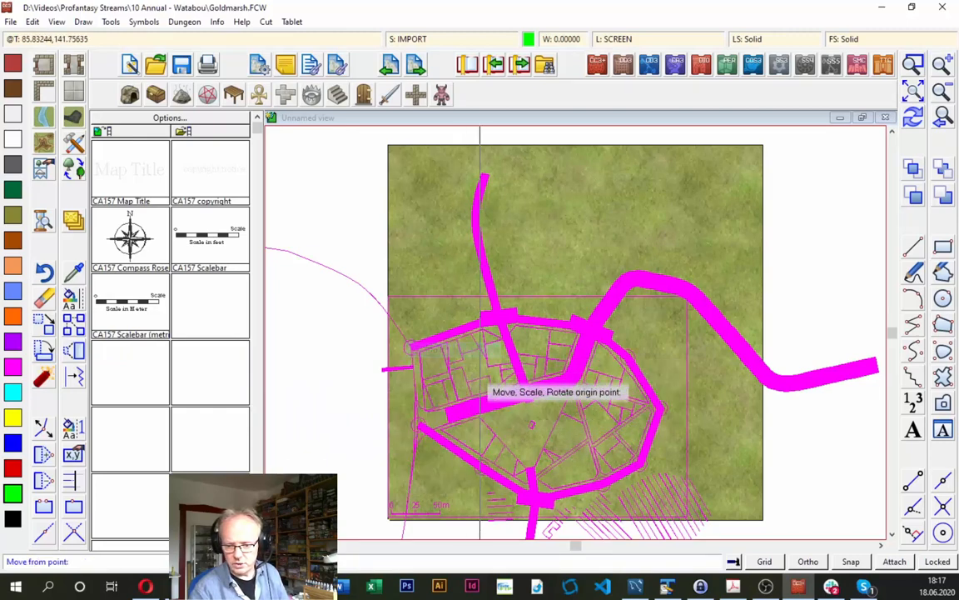
pyautogui.click(514, 419)
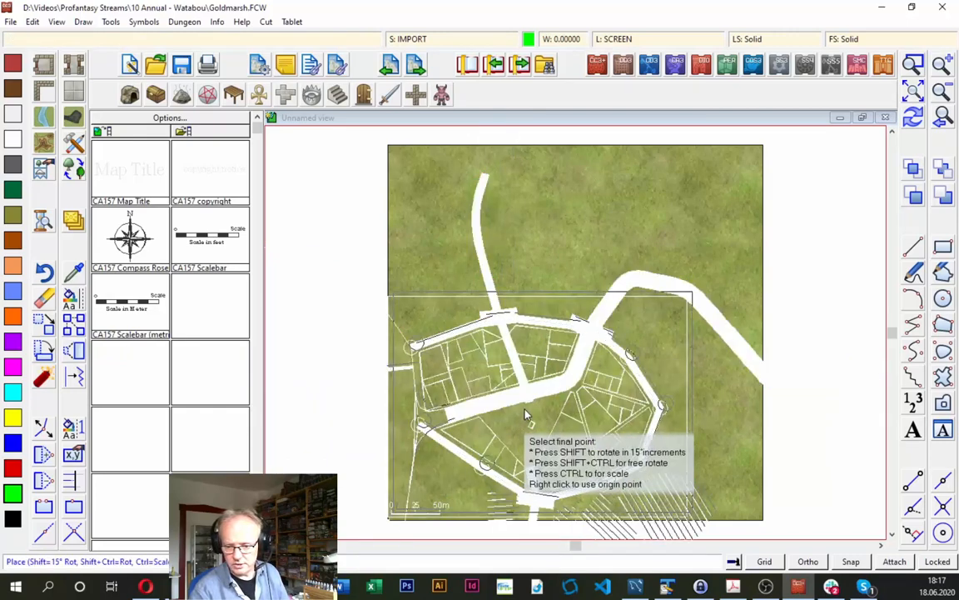
pyautogui.click(552, 358)
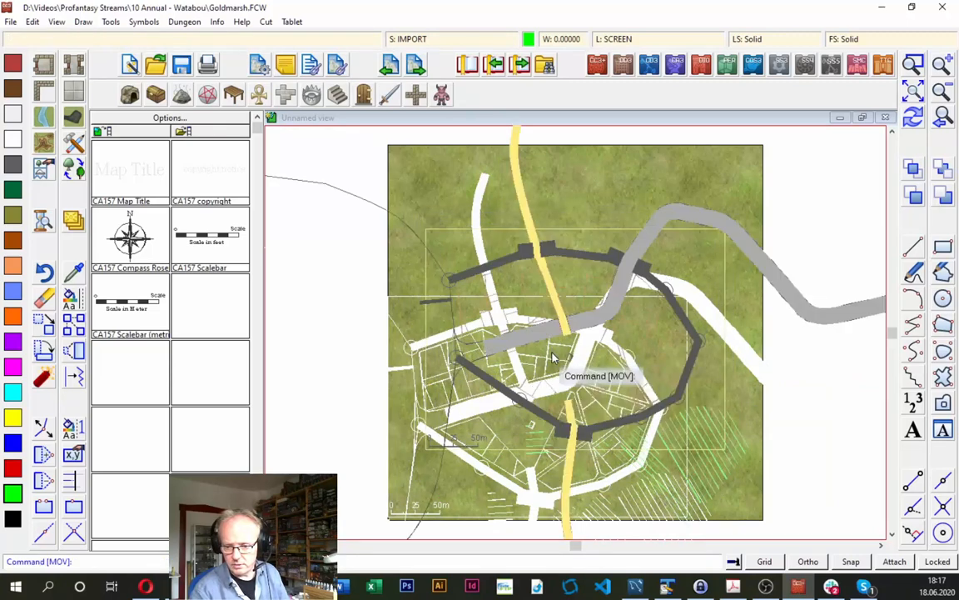
pyautogui.click(913, 118)
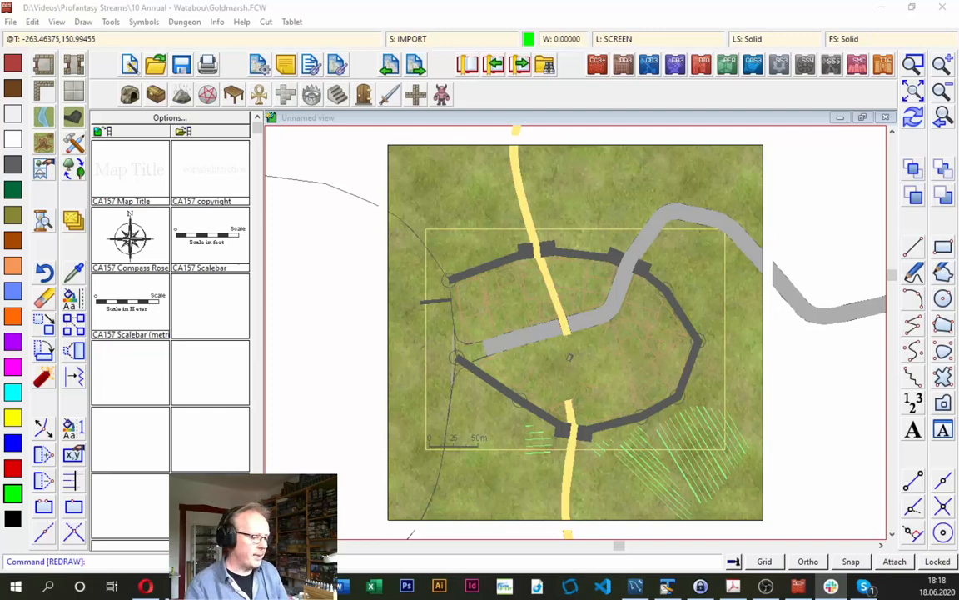
# - Switch to the mapping guide PDF and read the instructions on erasing extra entities when converting the map into a city style
pyautogui.hotkey('alt', 'Tab')
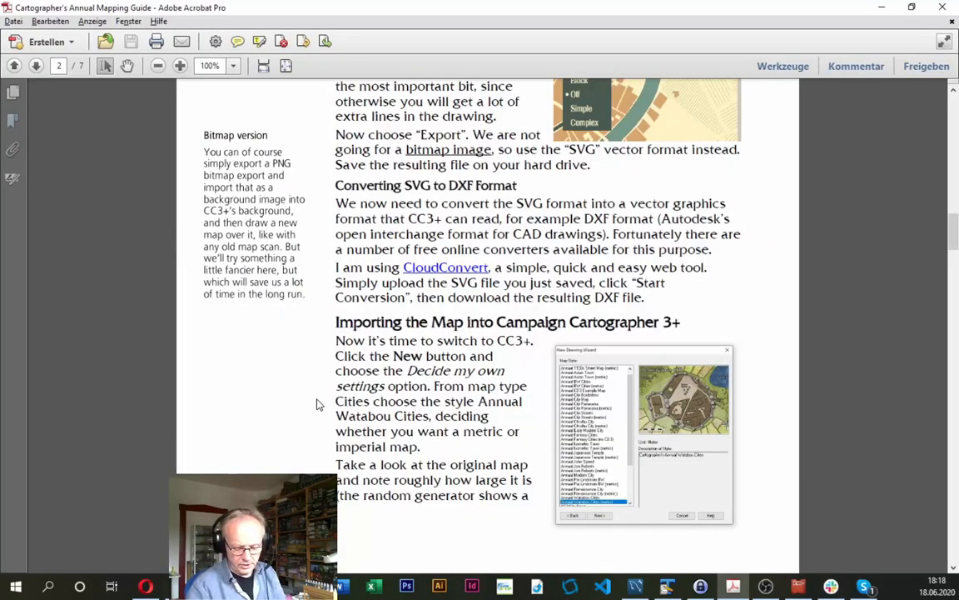
pyautogui.scroll(-1, 319, 398)
pyautogui.scroll(-10, 319, 398)
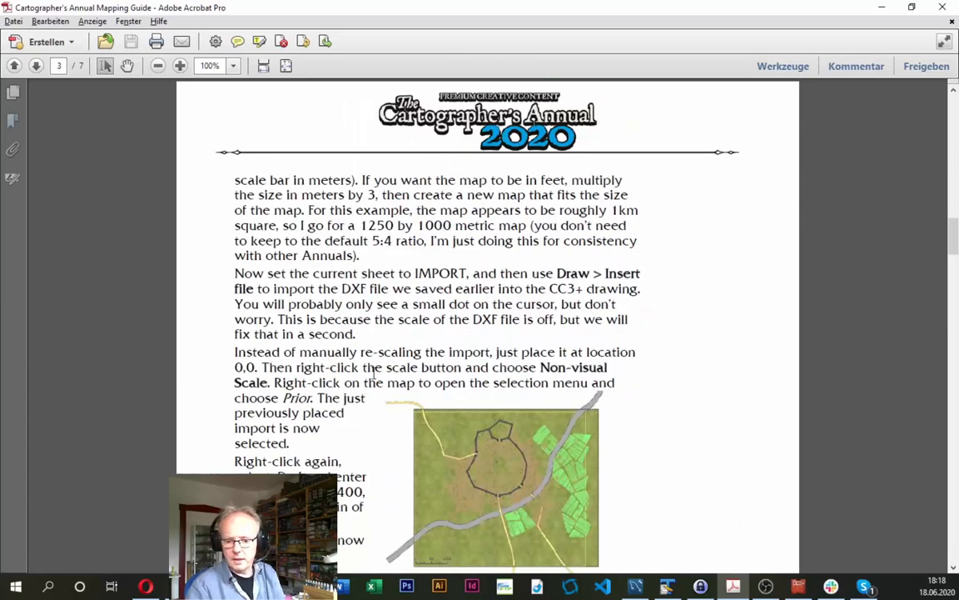
pyautogui.scroll(-1, 333, 338)
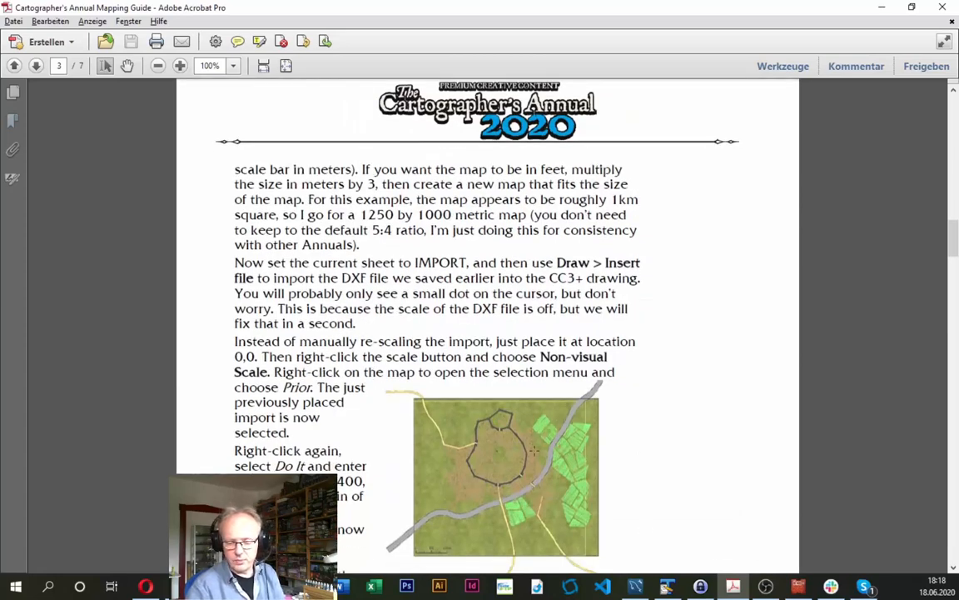
pyautogui.scroll(-1, 336, 398)
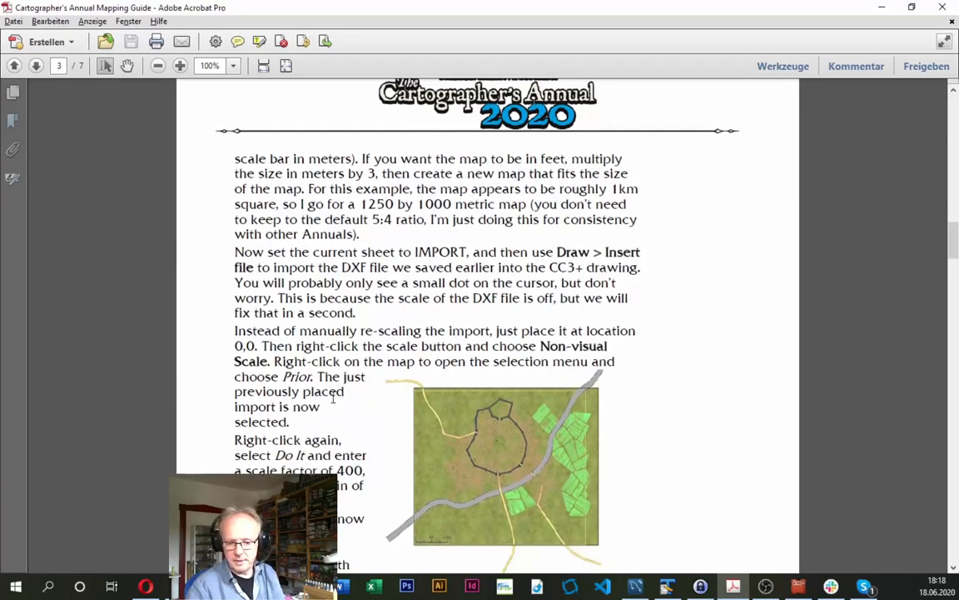
pyautogui.scroll(-5, 336, 398)
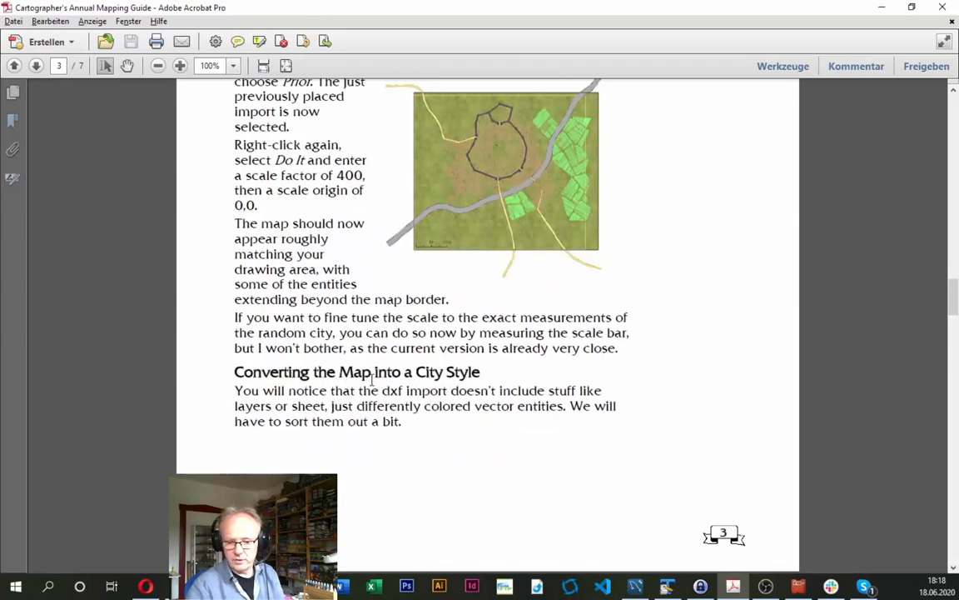
pyautogui.scroll(-3, 338, 346)
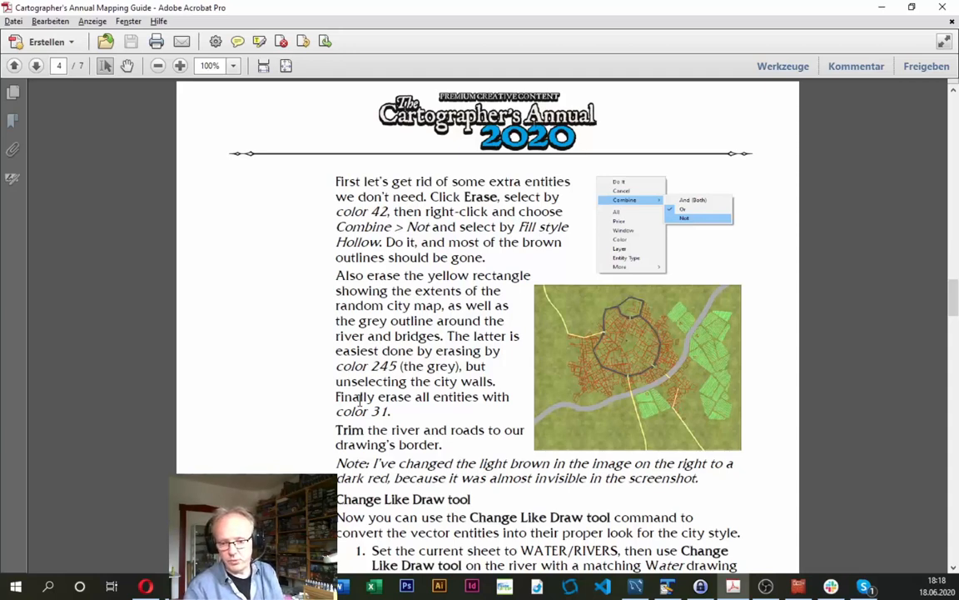
pyautogui.scroll(1, 359, 401)
pyautogui.scroll(-1, 359, 402)
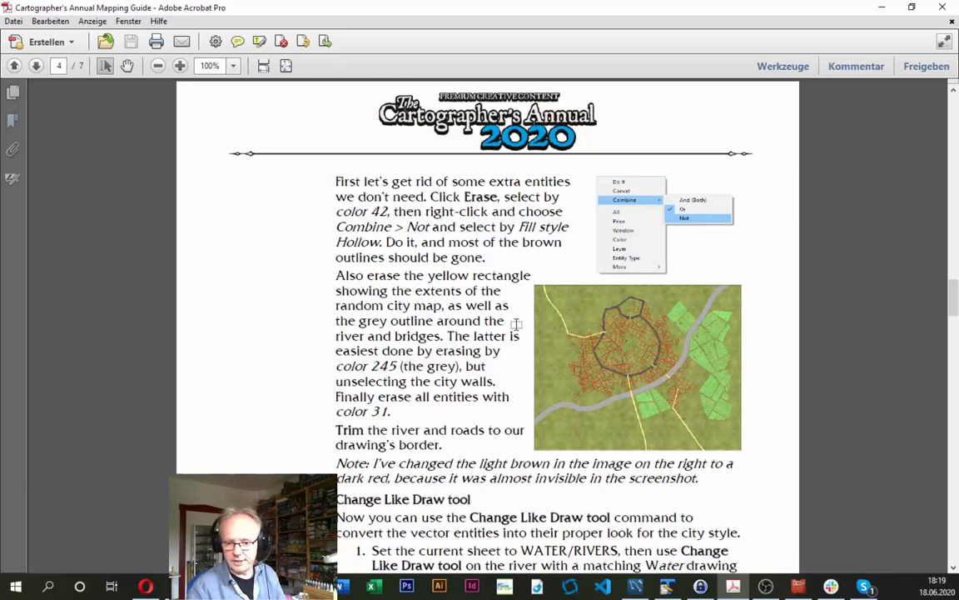
# - Switch back to Campaign Cartographer and select all entities with color 42 for the Erase command
pyautogui.hotkey('alt', 'Tab')
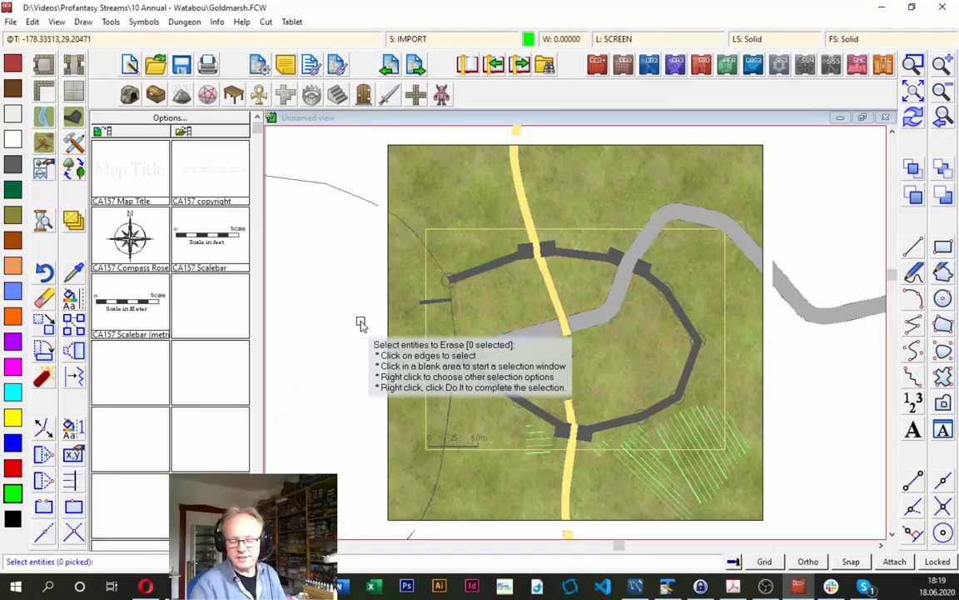
pyautogui.rightClick(462, 251)
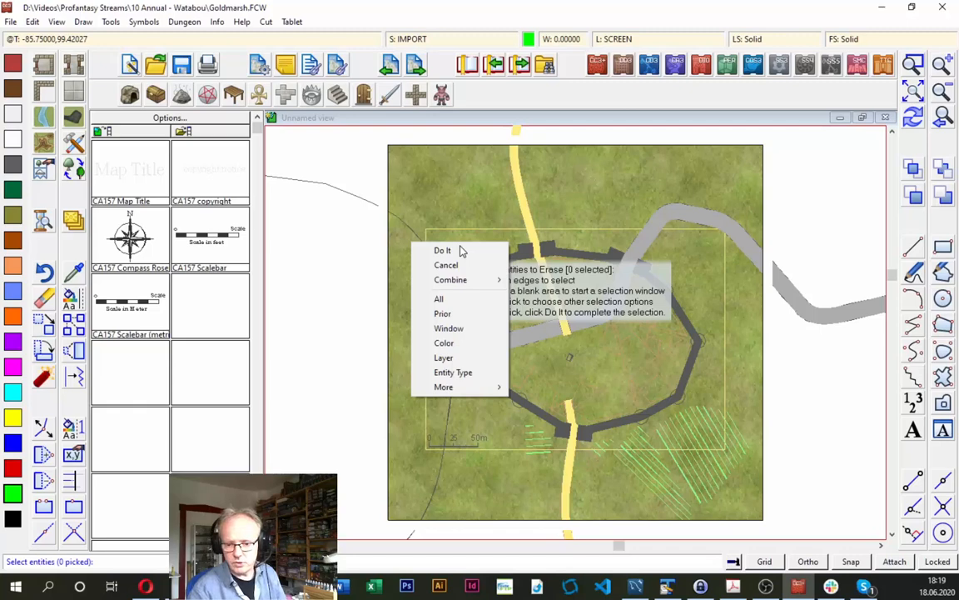
pyautogui.click(453, 348)
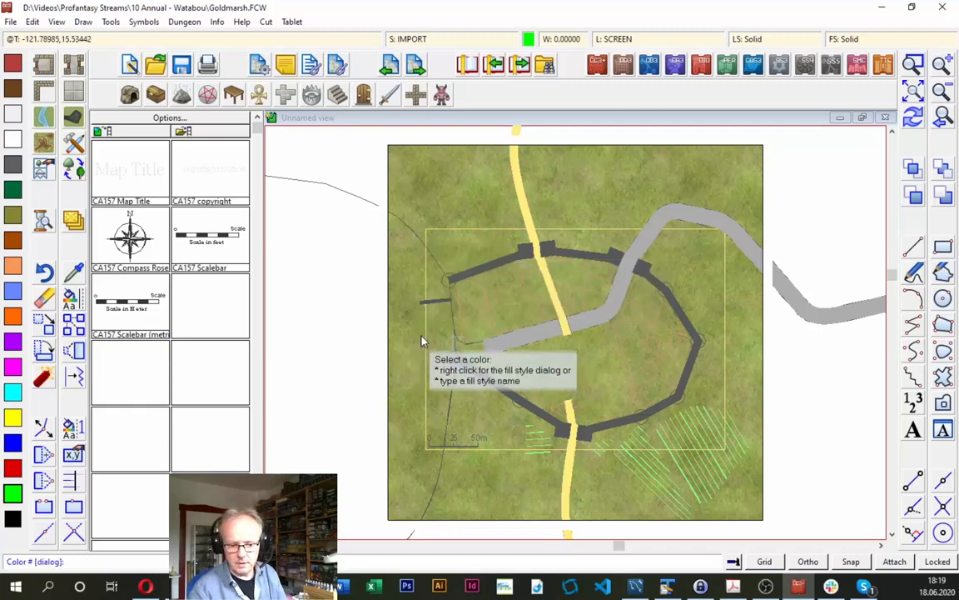
pyautogui.write('42')
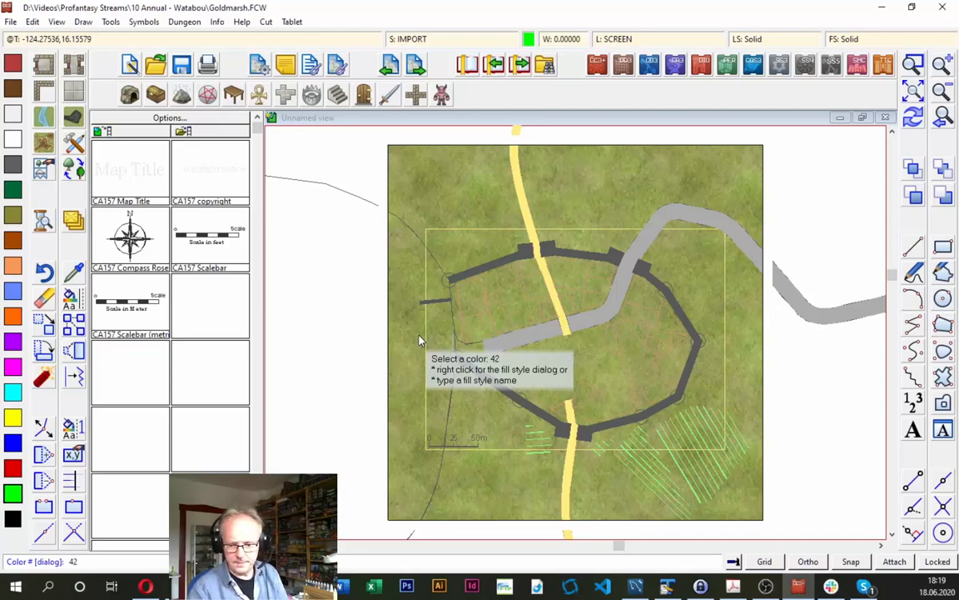
pyautogui.press('Return')
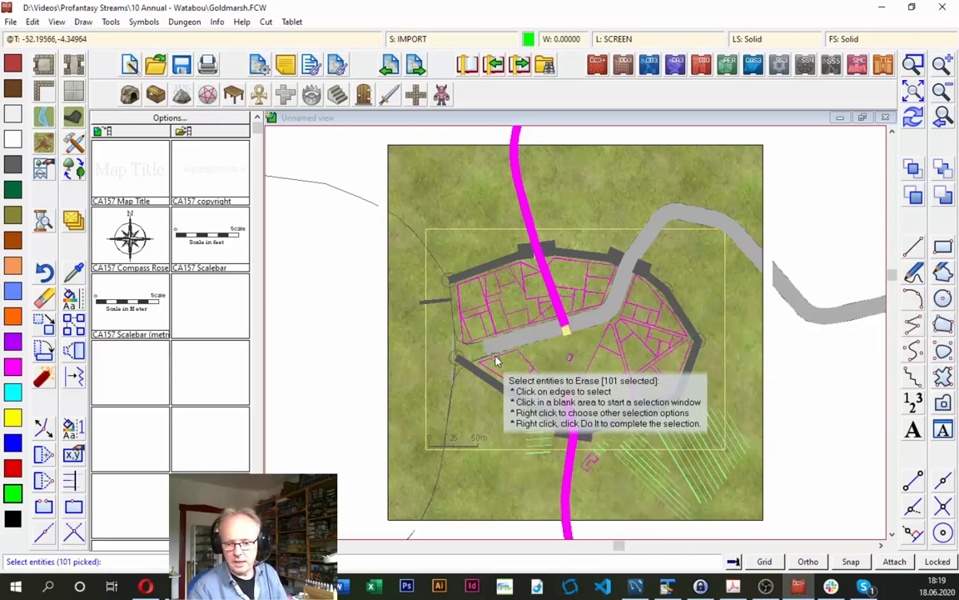
# - Exclude Hollow fill style entities from the Erase selection using Combine Not, erase the remaining selected entities, and redraw the map
pyautogui.rightClick(417, 287)
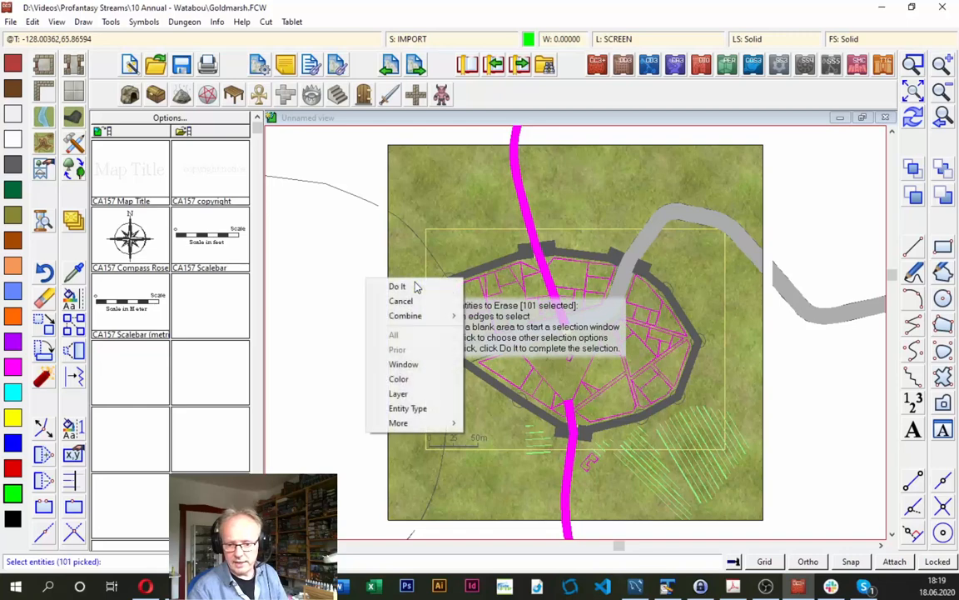
pyautogui.moveTo(424, 318)
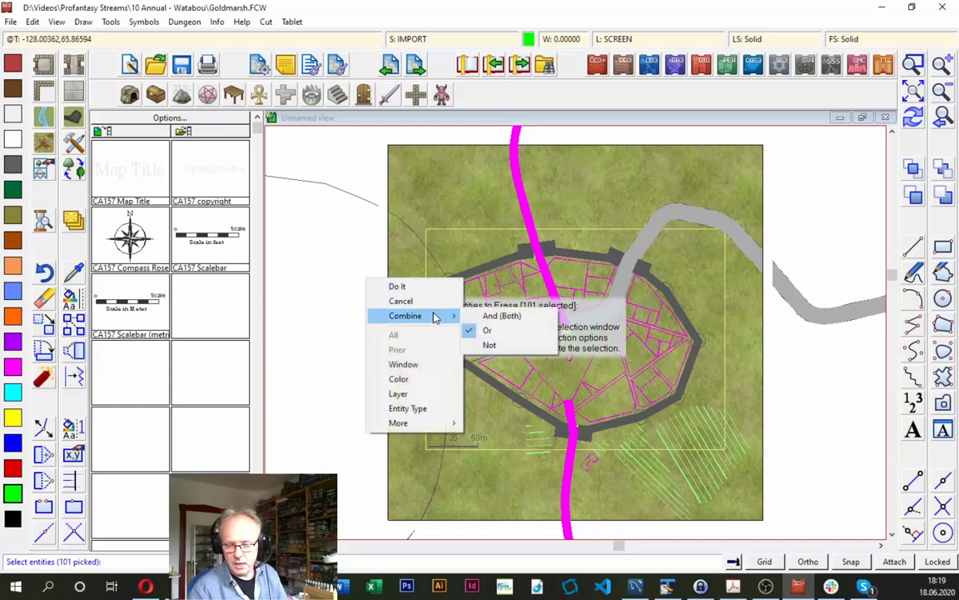
pyautogui.click(491, 345)
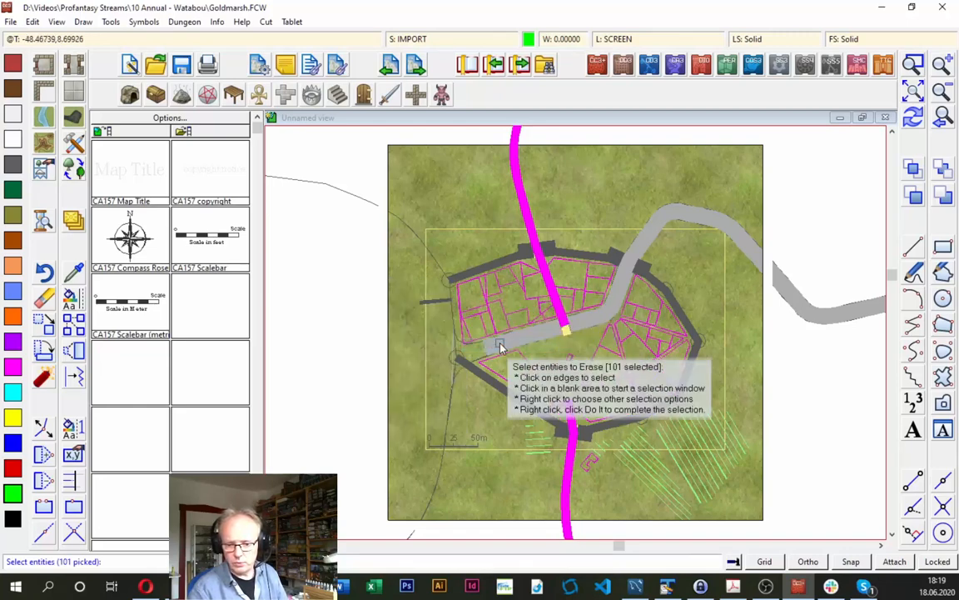
pyautogui.rightClick(428, 293)
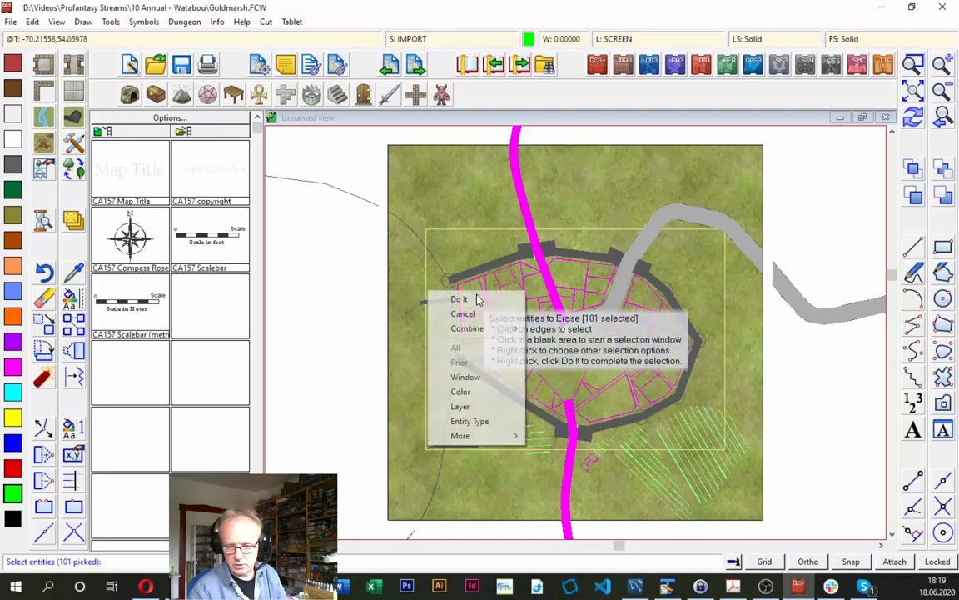
pyautogui.moveTo(485, 436)
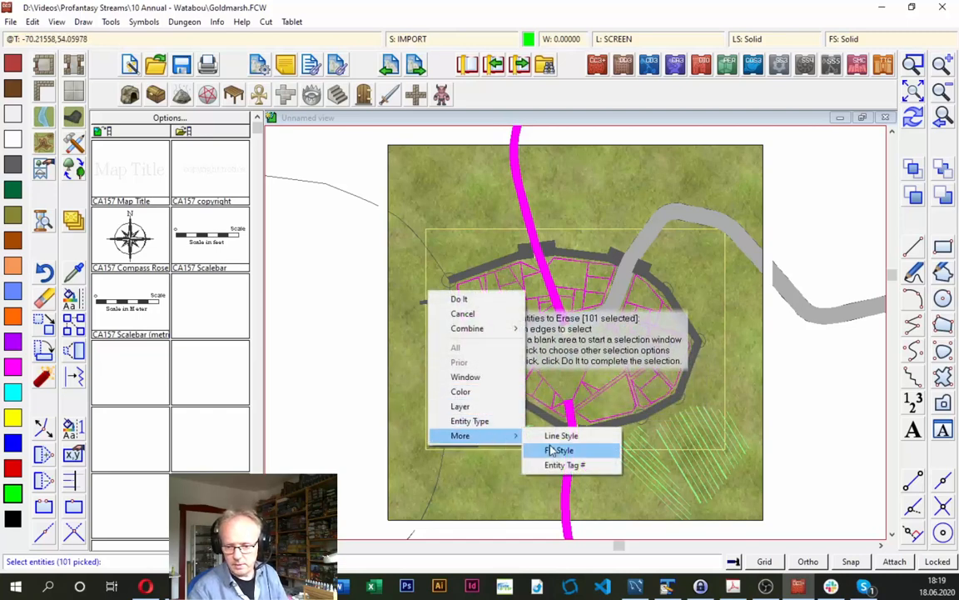
pyautogui.click(559, 451)
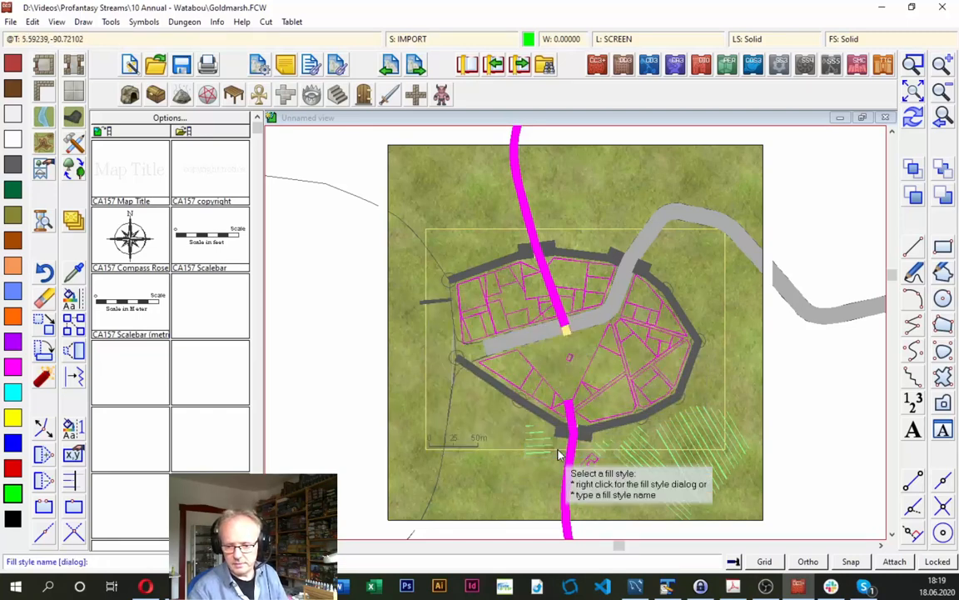
pyautogui.rightClick(556, 447)
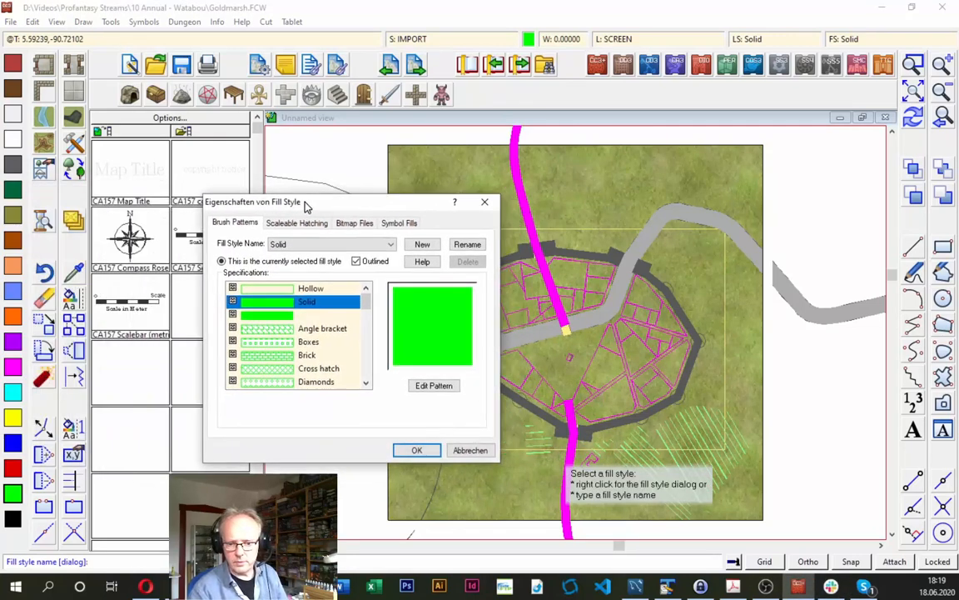
pyautogui.click(305, 289)
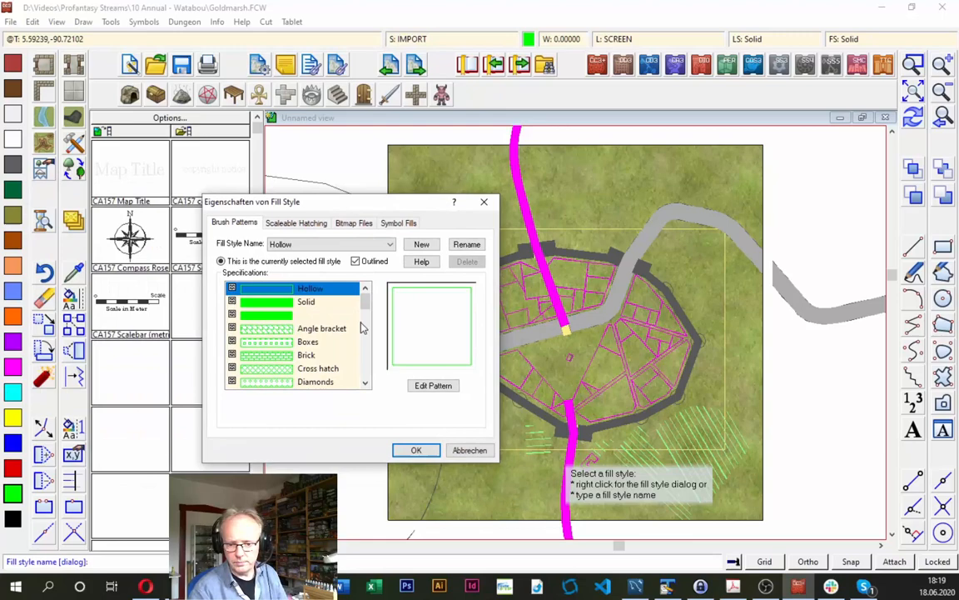
pyautogui.click(419, 450)
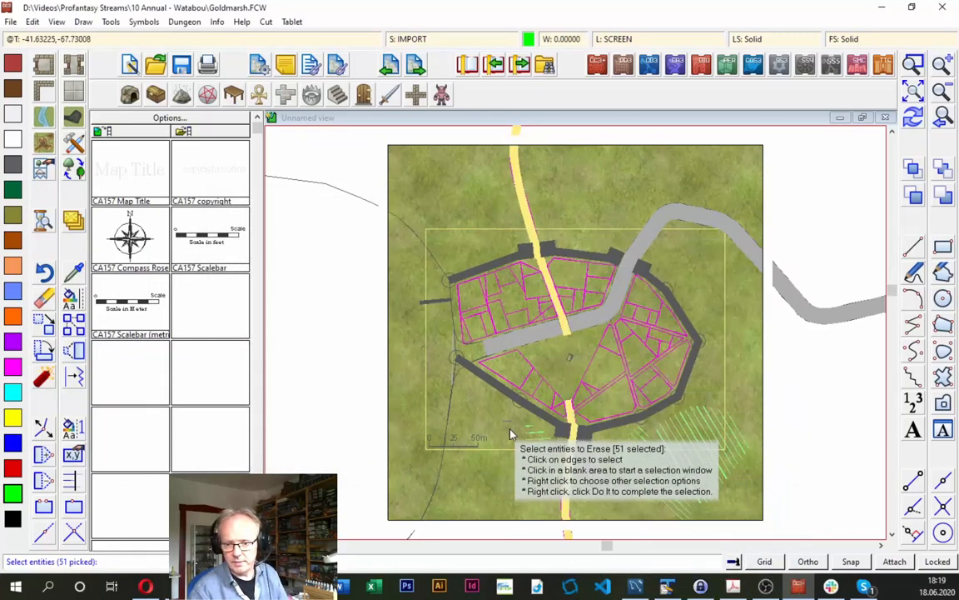
pyautogui.rightClick(316, 264)
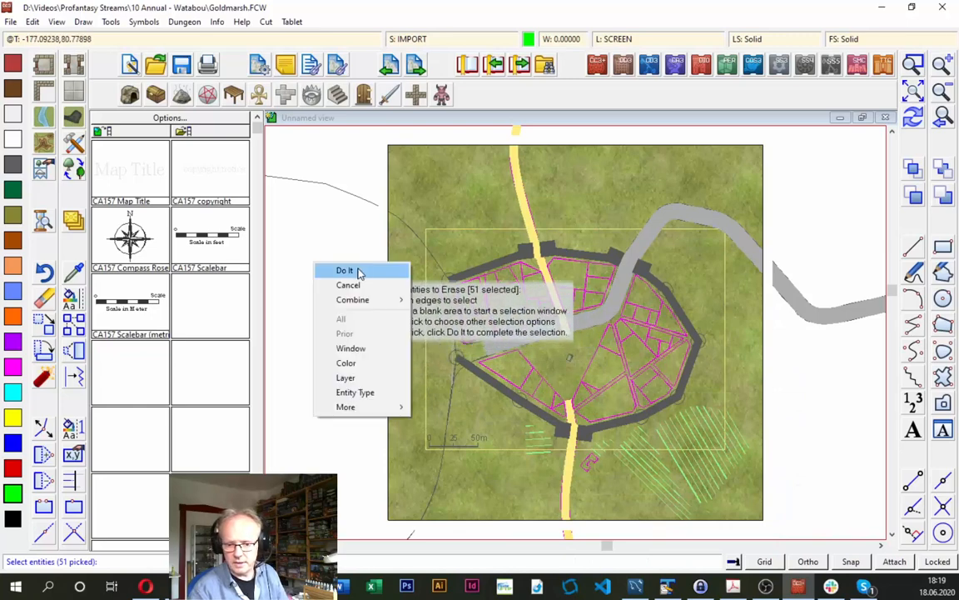
pyautogui.click(358, 271)
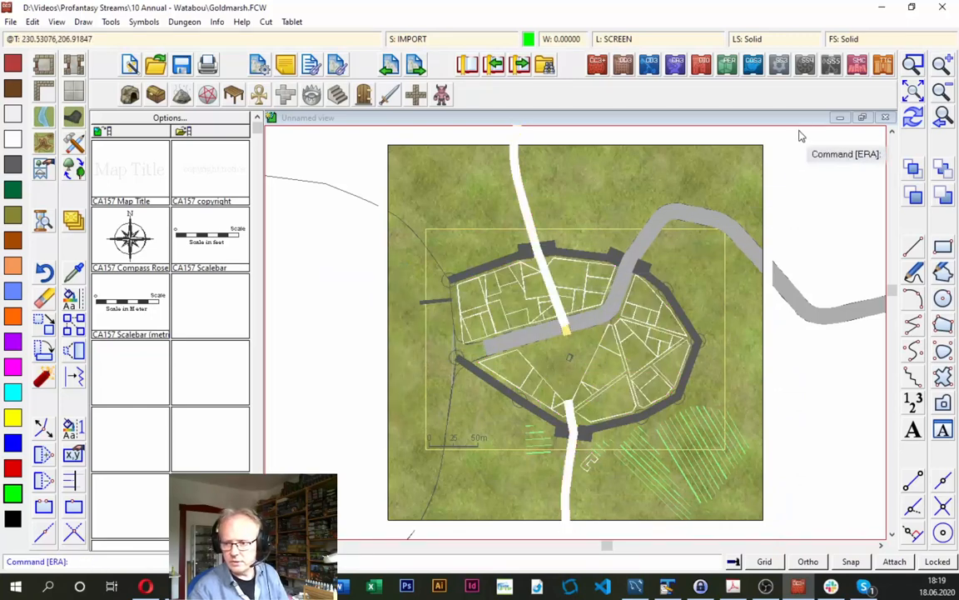
pyautogui.click(914, 119)
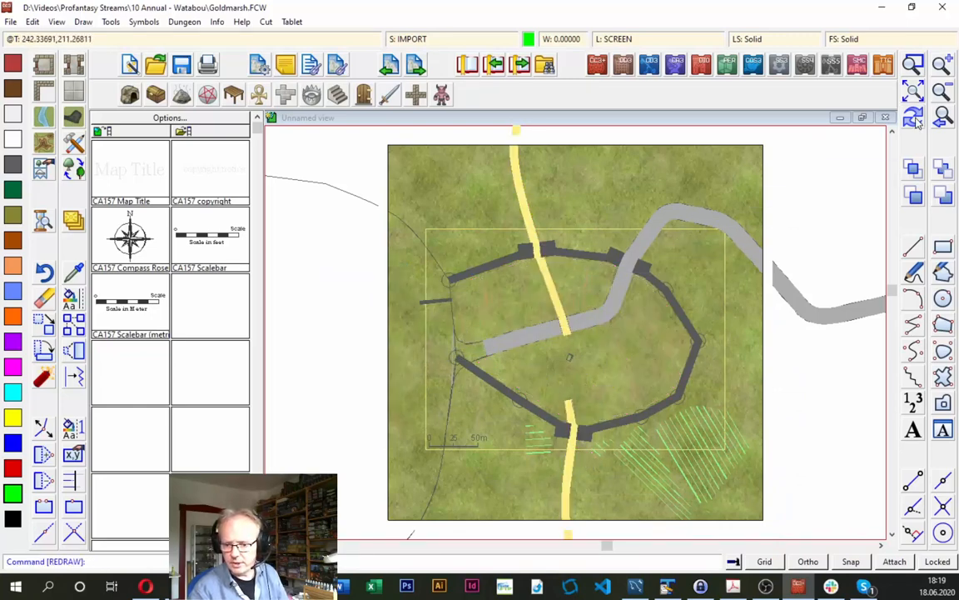
# - Use Change Color to turn the faint building outlines inside the city walls red (color 2), selecting them by the color of an existing outline
pyautogui.click(919, 68)
pyautogui.click(417, 256)
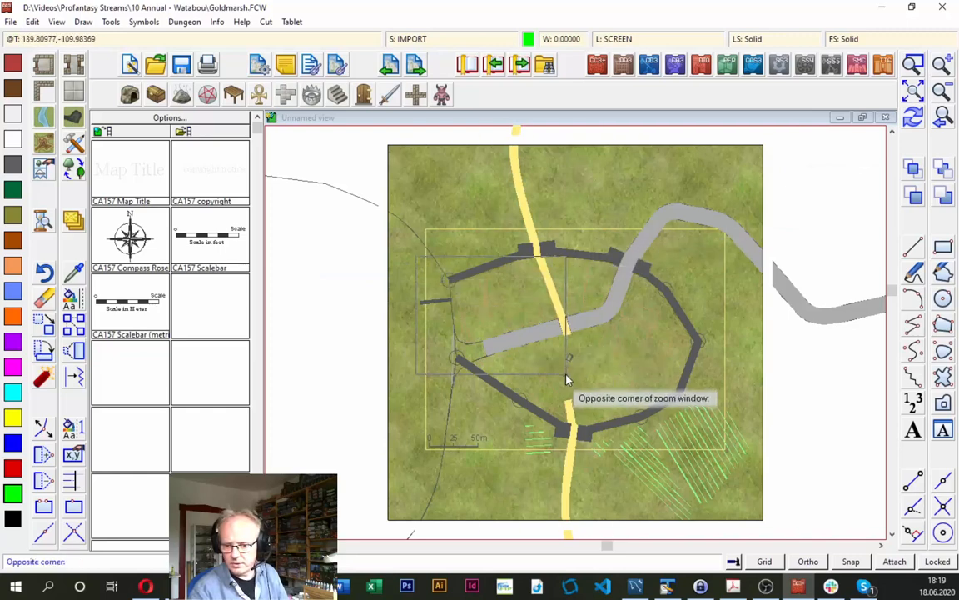
pyautogui.click(566, 380)
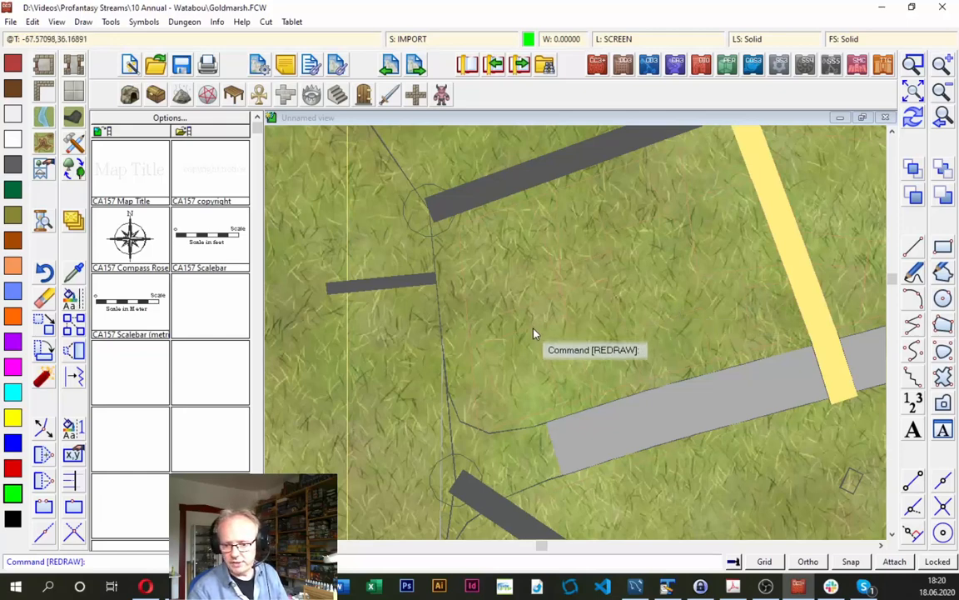
pyautogui.rightClick(94, 301)
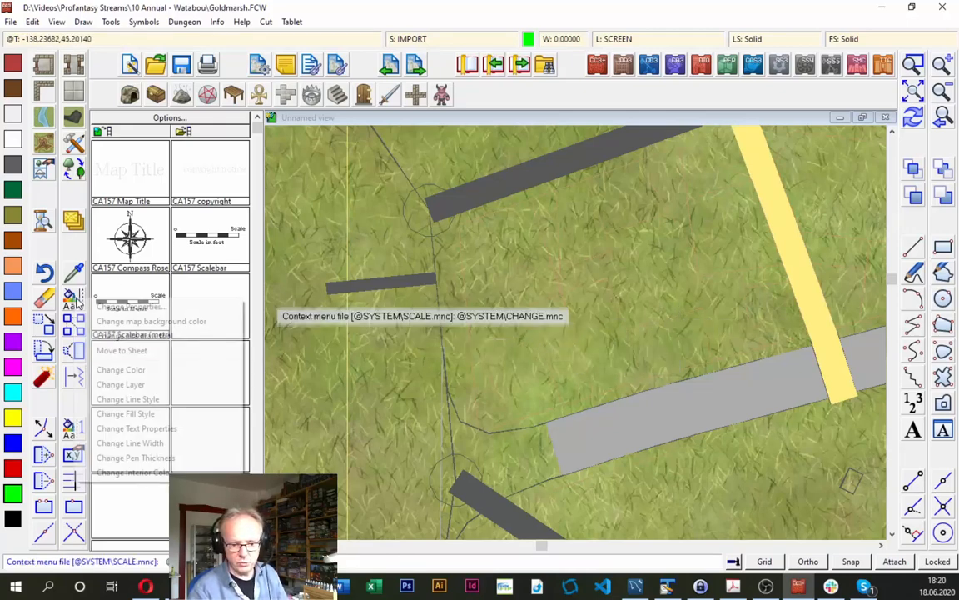
pyautogui.click(121, 369)
pyautogui.rightClick(464, 268)
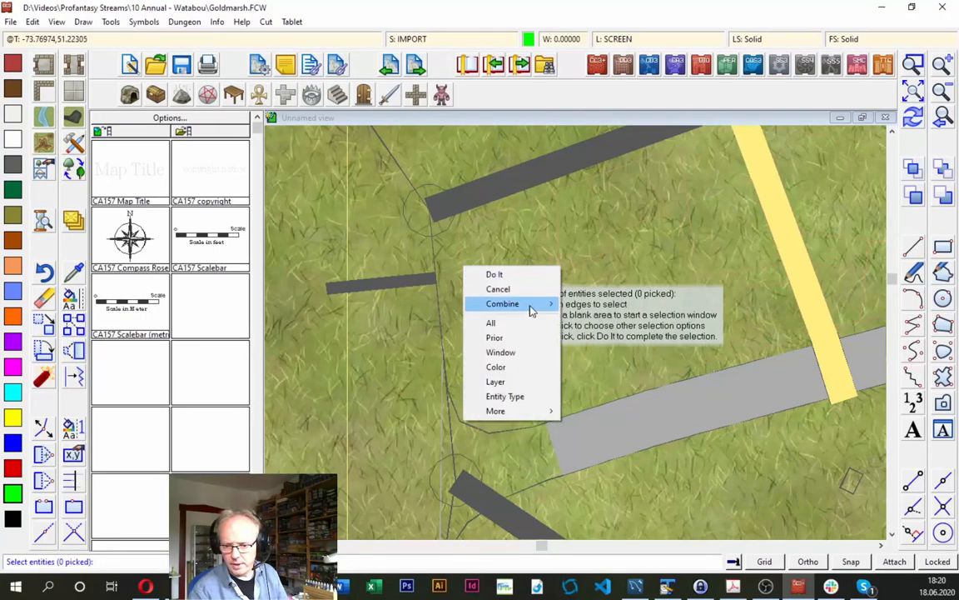
pyautogui.moveTo(531, 308)
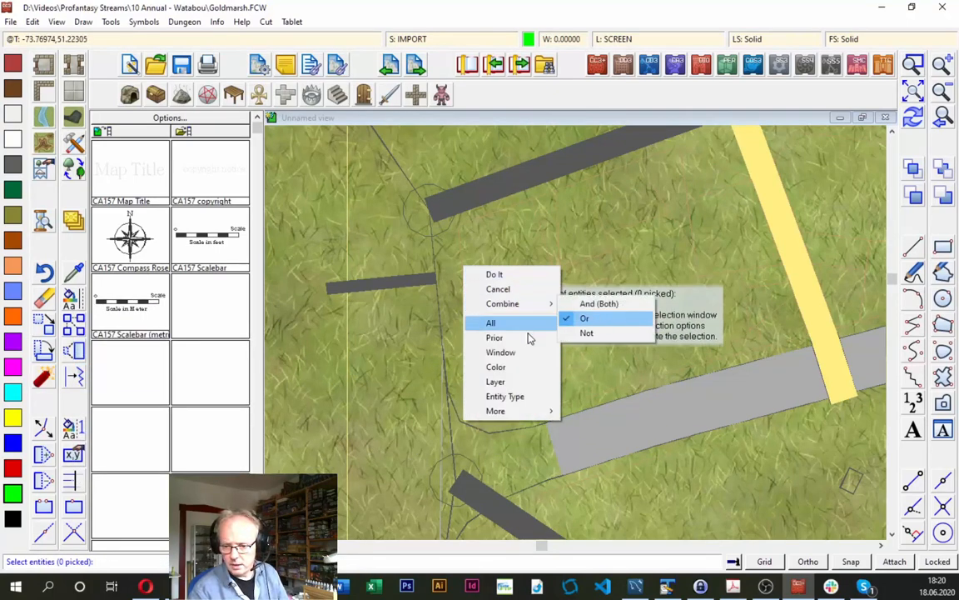
pyautogui.click(498, 367)
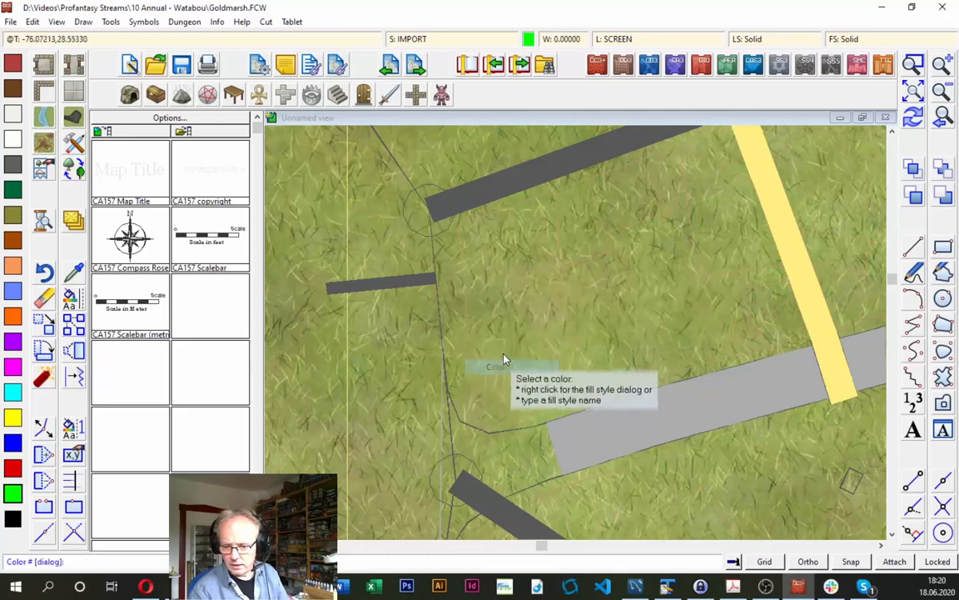
pyautogui.click(498, 311)
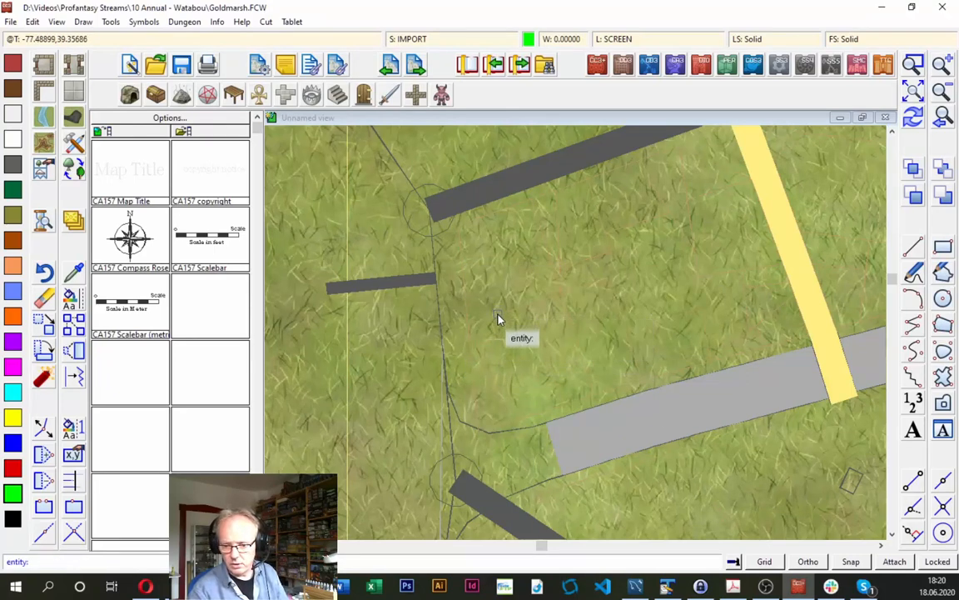
pyautogui.click(498, 319)
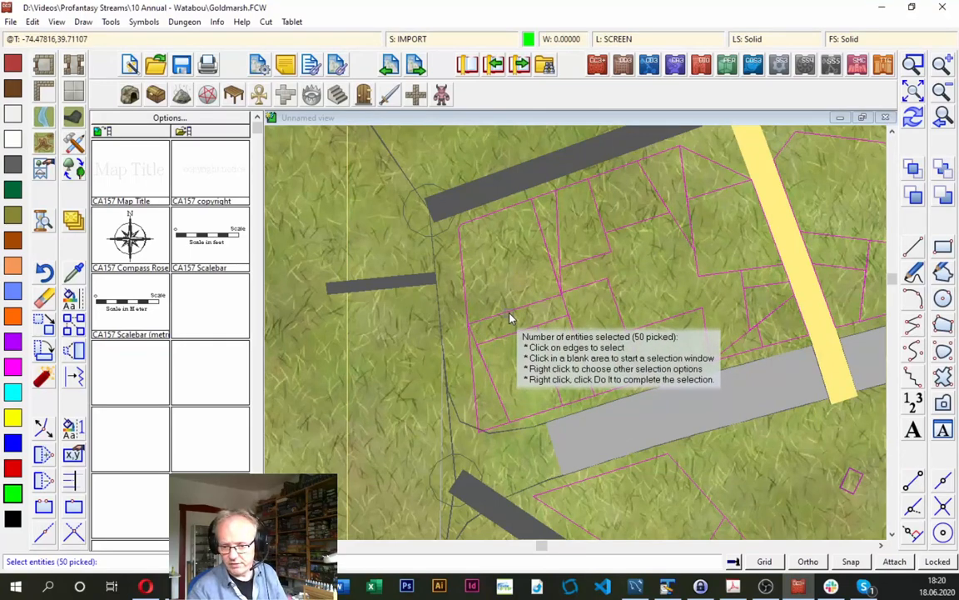
pyautogui.rightClick(497, 264)
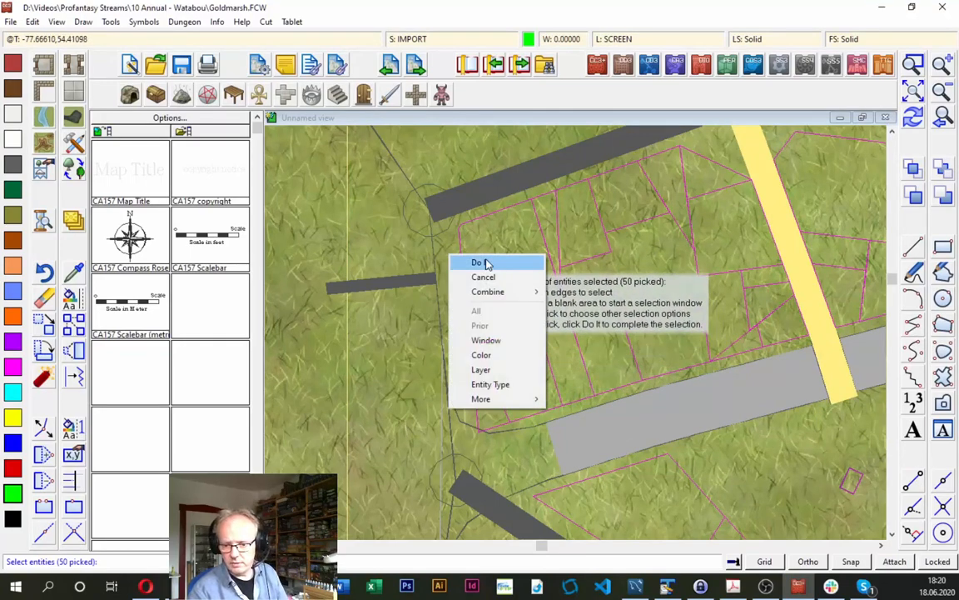
pyautogui.click(487, 263)
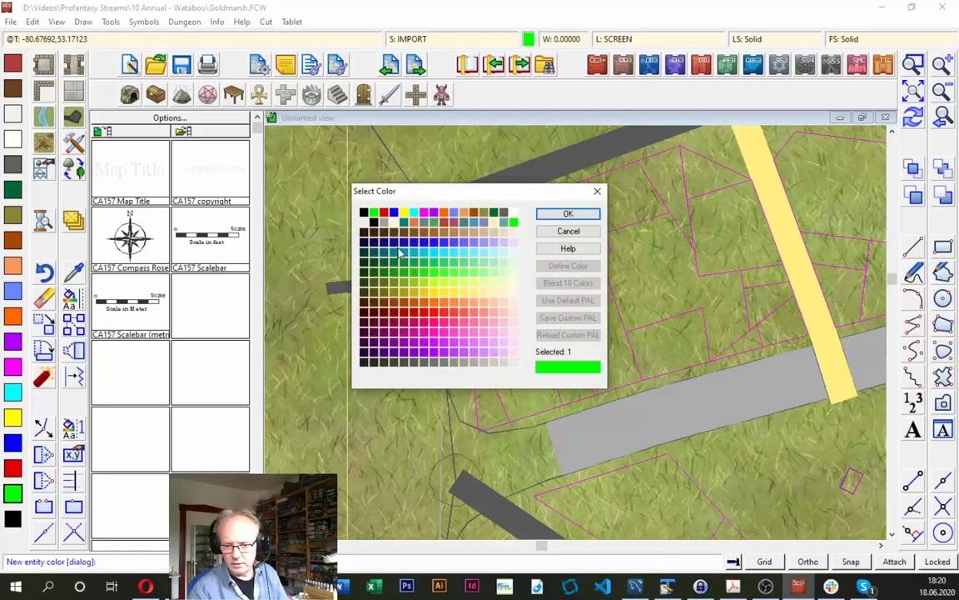
pyautogui.click(563, 216)
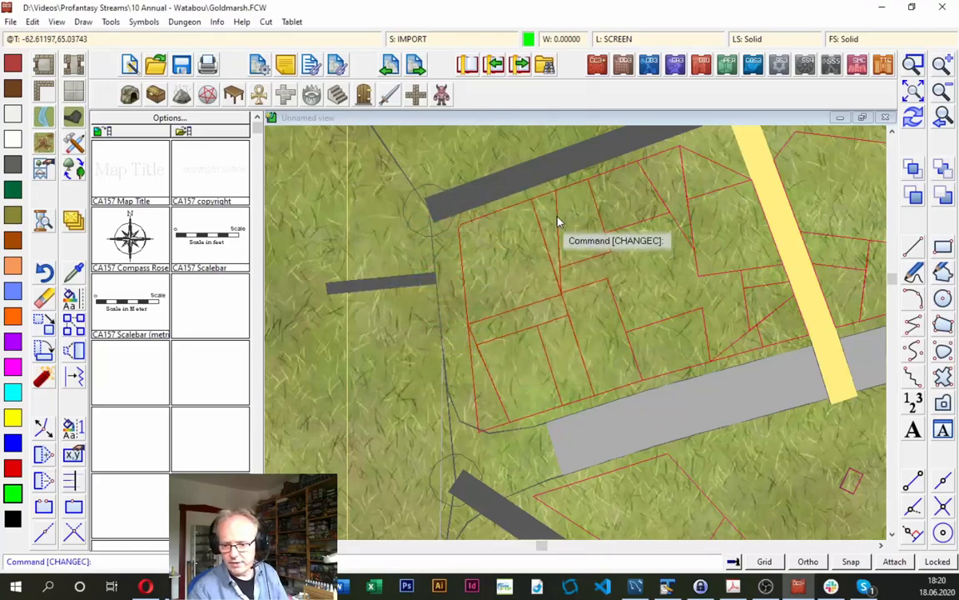
# - Check the mapping guide PDF for the next cleanup instruction and erase the yellow rectangle marking the extents of the imported city map
pyautogui.click(912, 94)
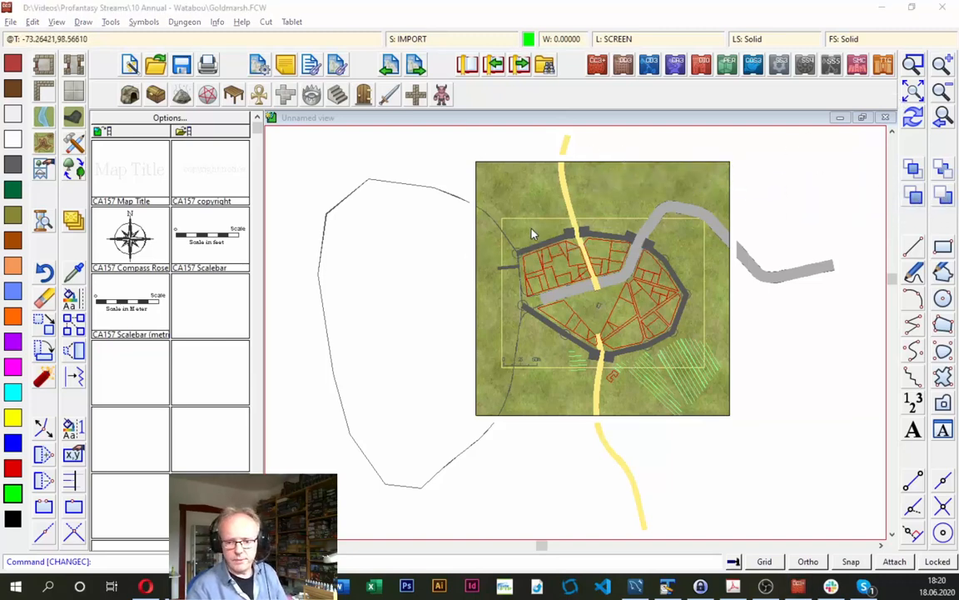
pyautogui.hotkey('alt', 'Tab')
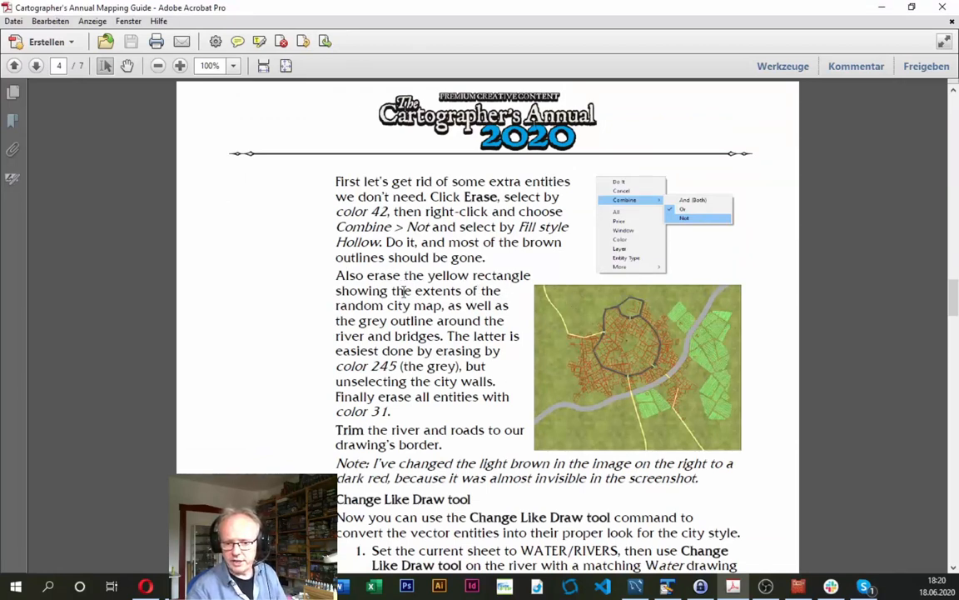
pyautogui.hotkey('alt', 'Tab')
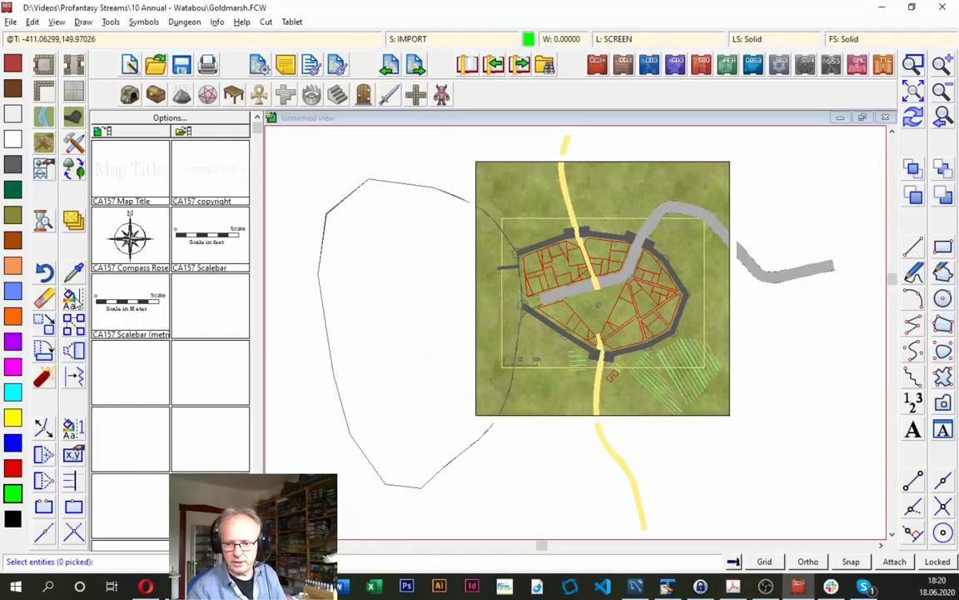
pyautogui.click(510, 219)
pyautogui.rightClick(620, 246)
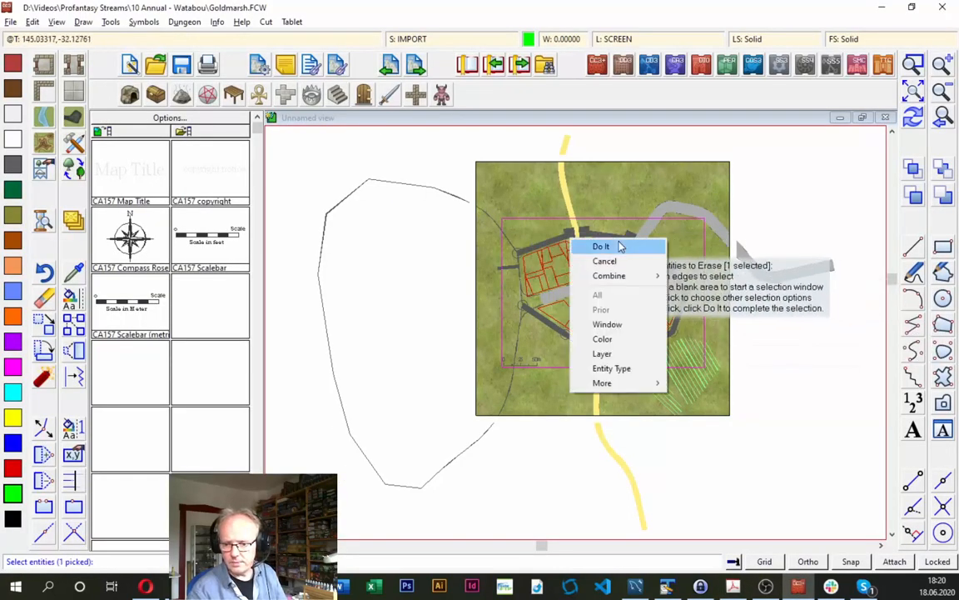
pyautogui.click(615, 246)
# - Consult the mapping guide PDF again and, back in Campaign Cartographer, select all entities with color 245 for the Erase command
pyautogui.hotkey('alt', 'Tab')
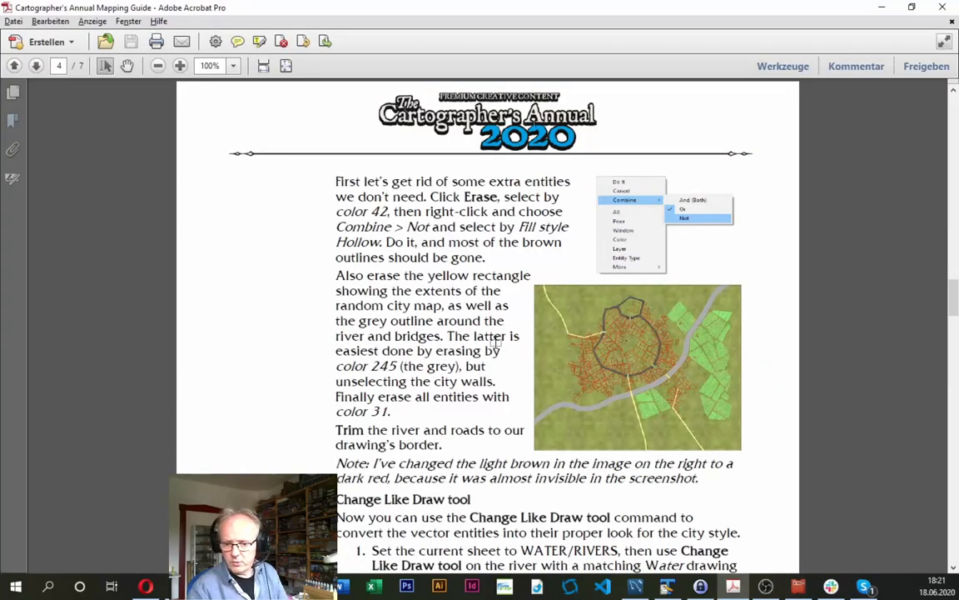
pyautogui.hotkey('alt', 'Tab')
pyautogui.click(912, 67)
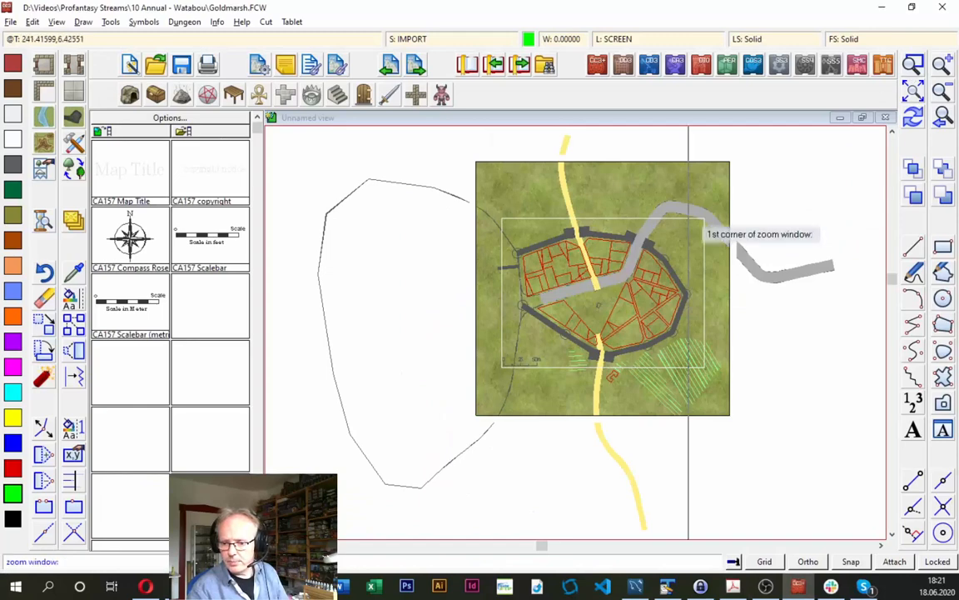
pyautogui.click(510, 218)
pyautogui.click(641, 336)
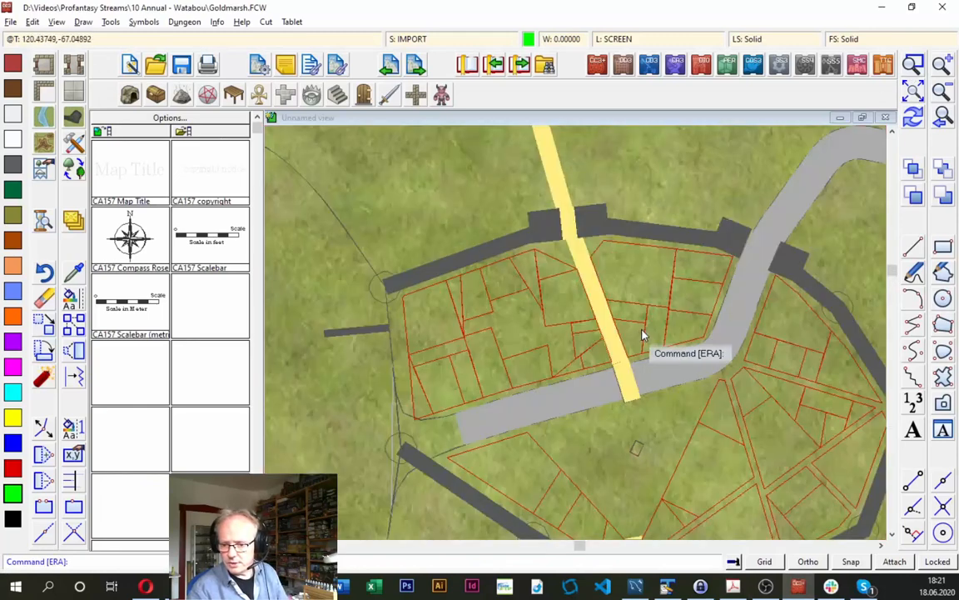
pyautogui.click(45, 297)
pyautogui.rightClick(428, 259)
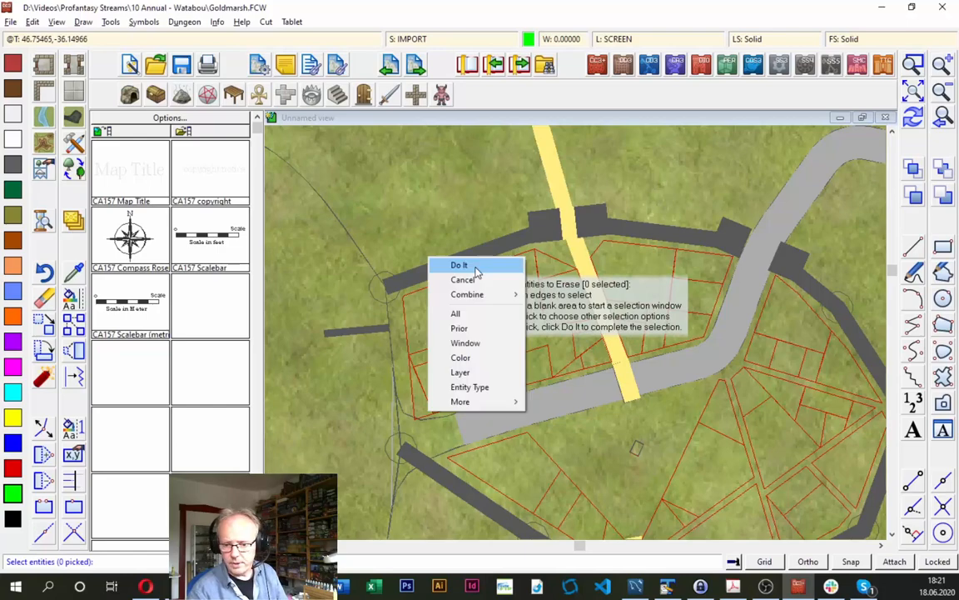
pyautogui.click(462, 358)
pyautogui.hotkey('alt', 'Tab')
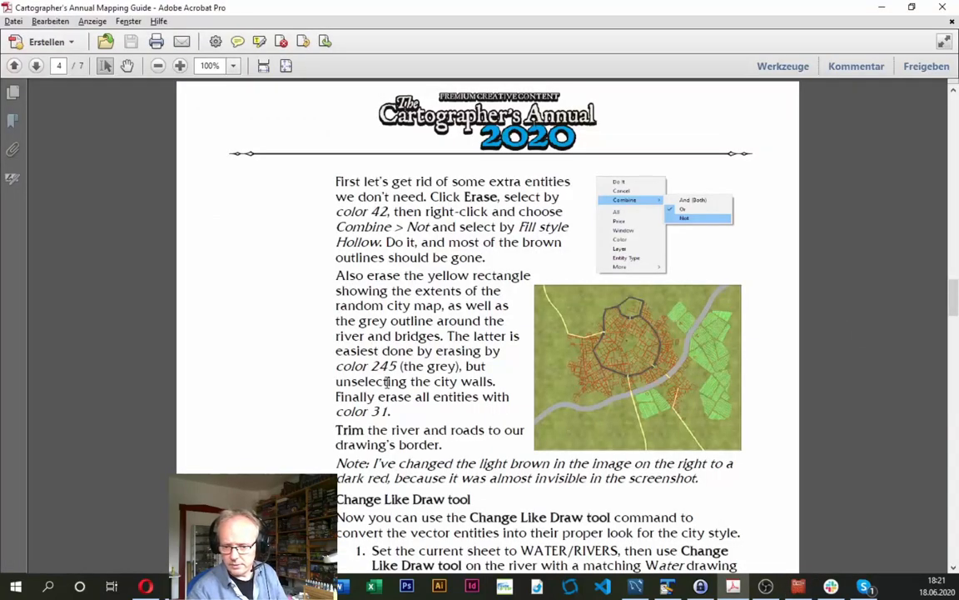
pyautogui.hotkey('alt', 'Tab')
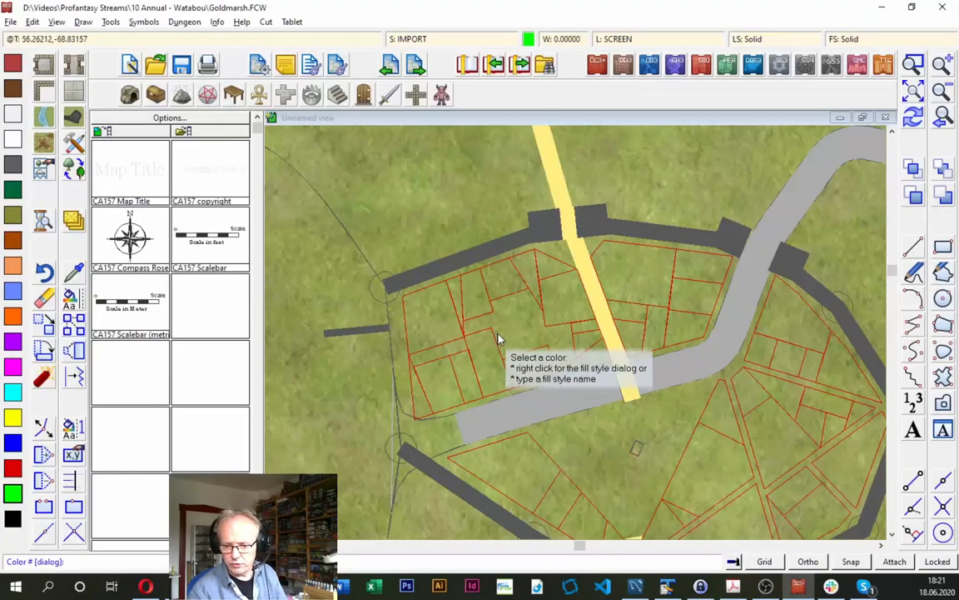
pyautogui.write('240')
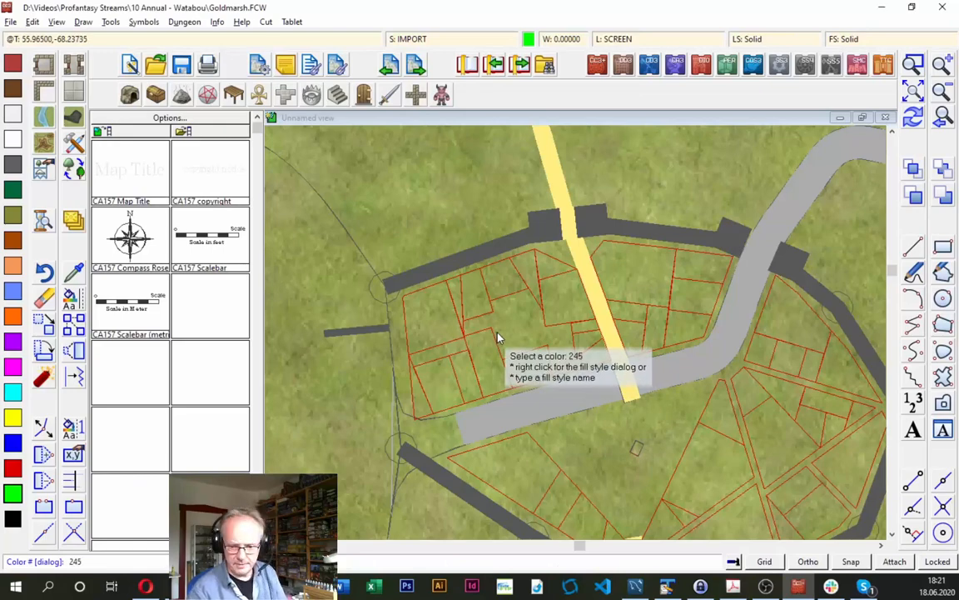
pyautogui.press('Return')
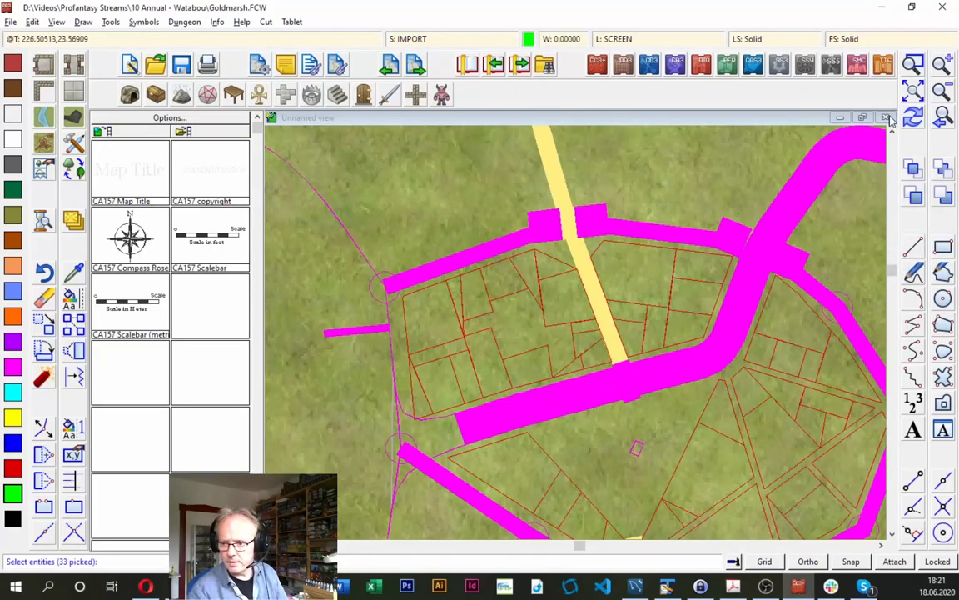
# - Recheck the guide, set the selection to Combine Not, and exclude the northern and eastern city walls and towers from the Erase selection
pyautogui.hotkey('alt', 'Tab')
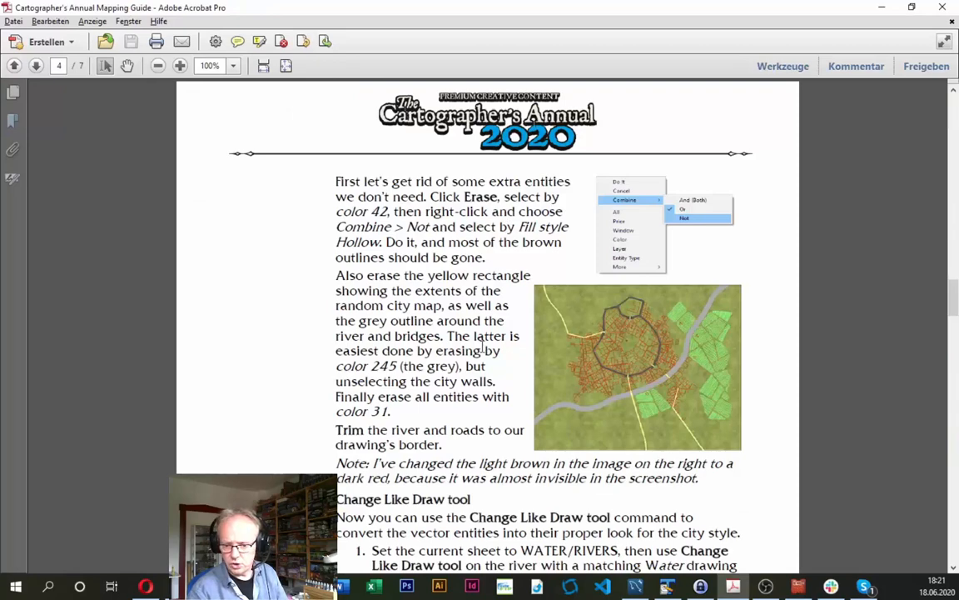
pyautogui.hotkey('alt', 'Tab')
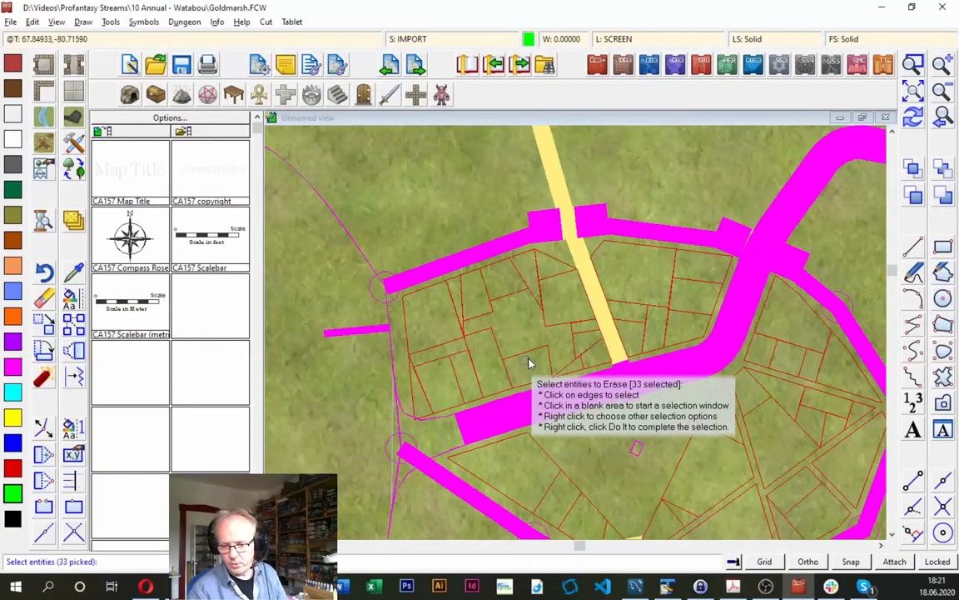
pyautogui.click(944, 97)
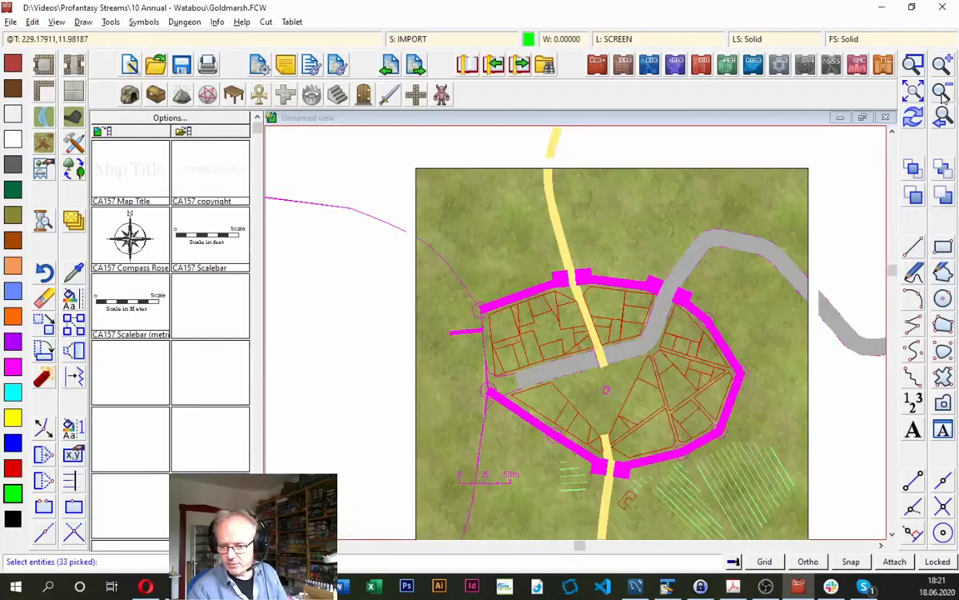
pyautogui.rightClick(516, 260)
pyautogui.moveTo(524, 289)
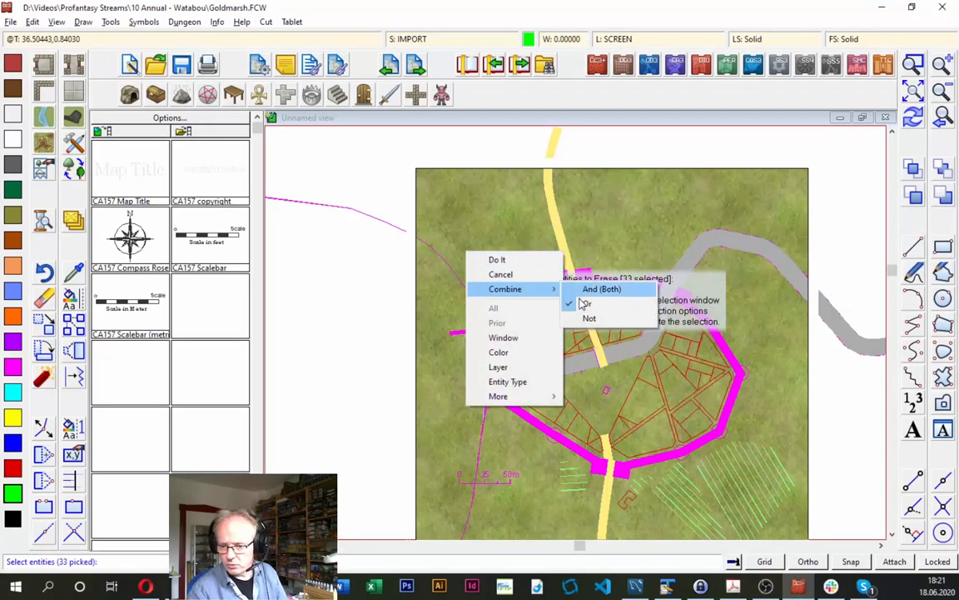
pyautogui.click(588, 319)
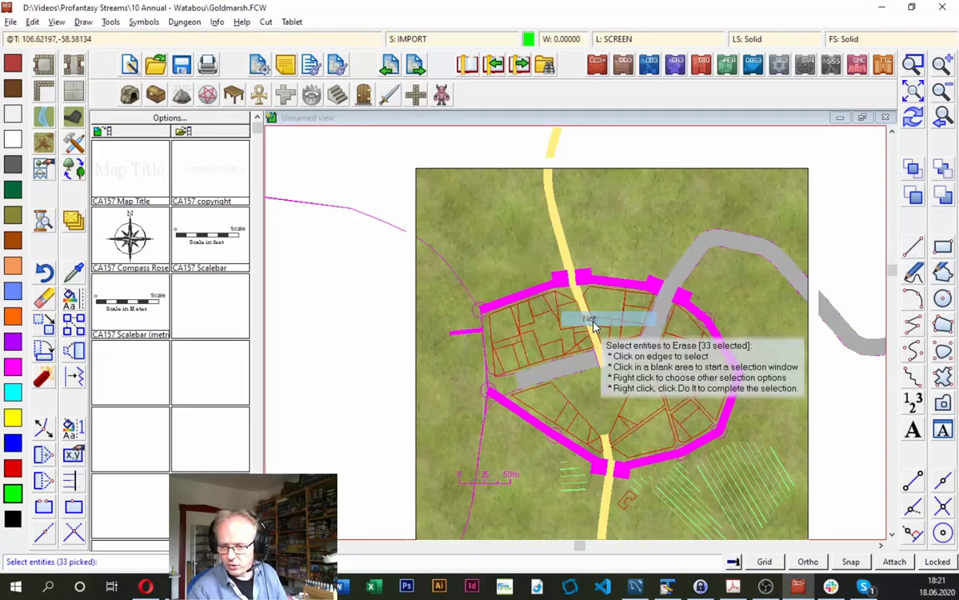
pyautogui.click(556, 279)
pyautogui.click(589, 276)
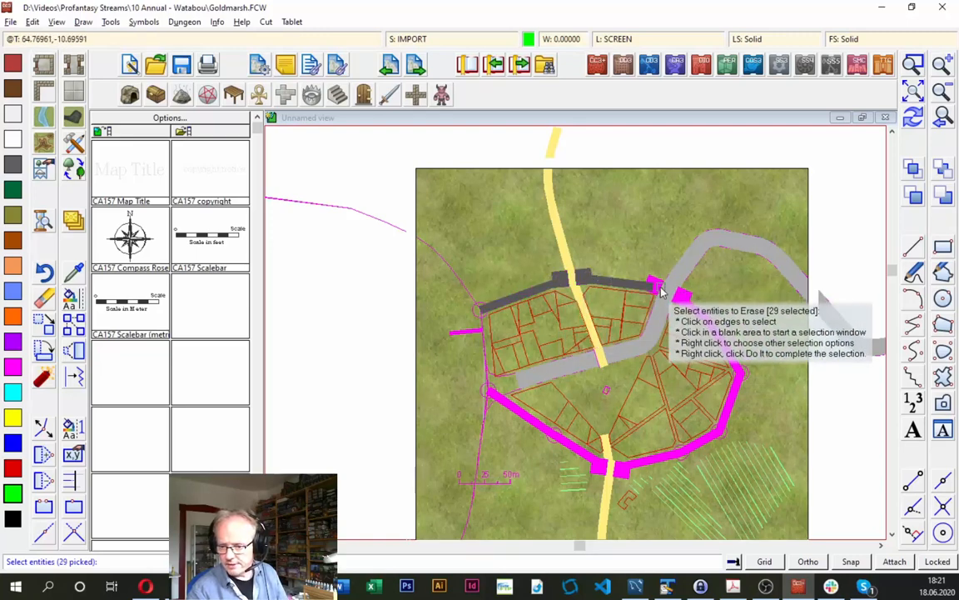
pyautogui.click(654, 279)
pyautogui.click(653, 278)
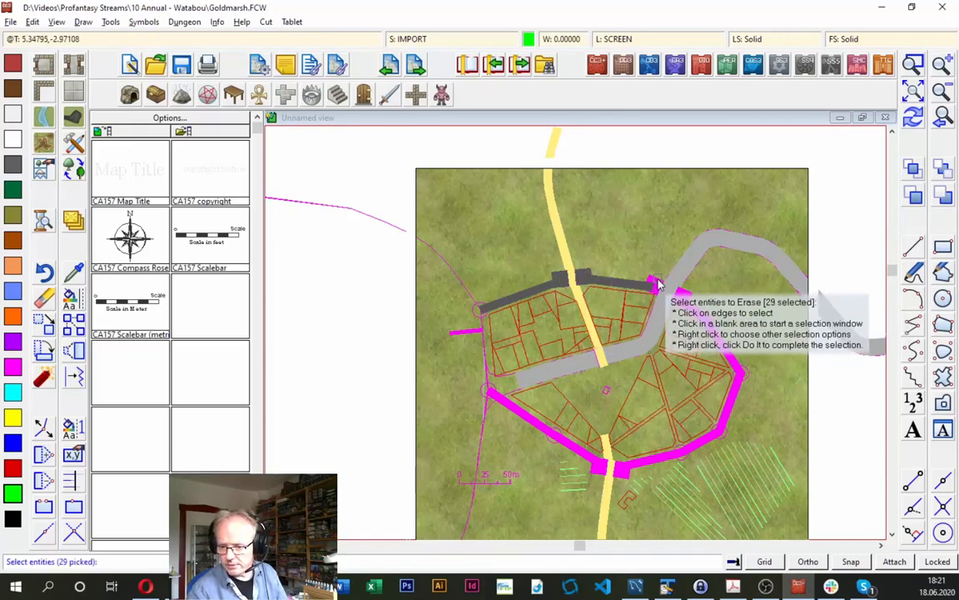
pyautogui.click(657, 281)
pyautogui.click(640, 264)
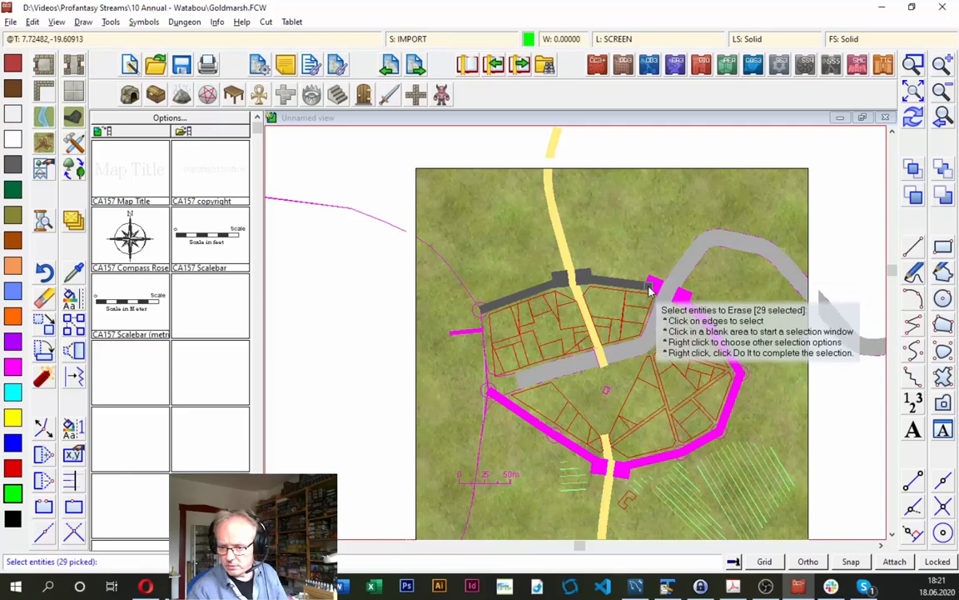
pyautogui.click(656, 285)
pyautogui.click(691, 301)
pyautogui.click(722, 331)
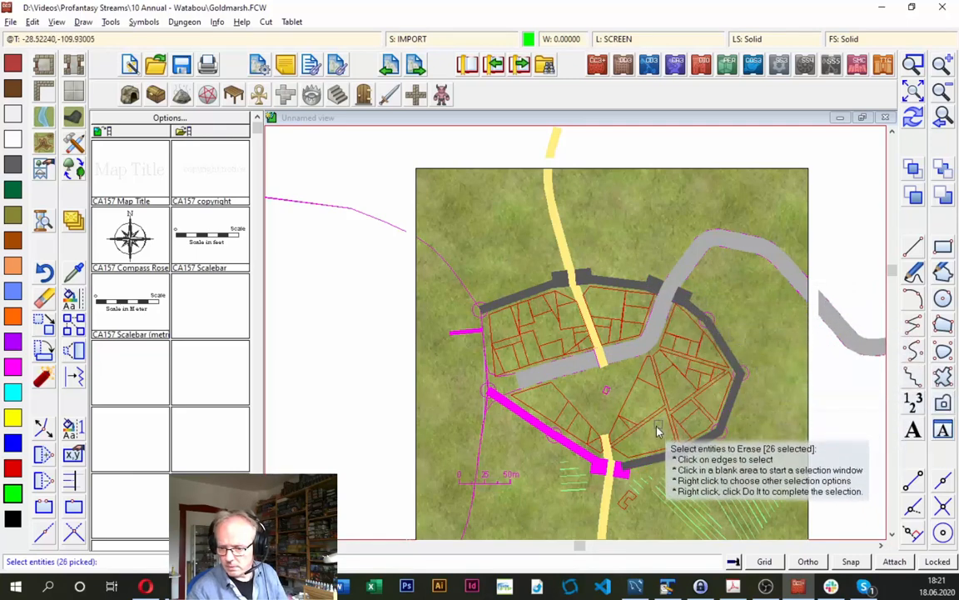
# - Exclude the southern gate towers and southwestern wall sections from the selection and erase the remaining grey outlines
pyautogui.click(626, 476)
pyautogui.click(599, 462)
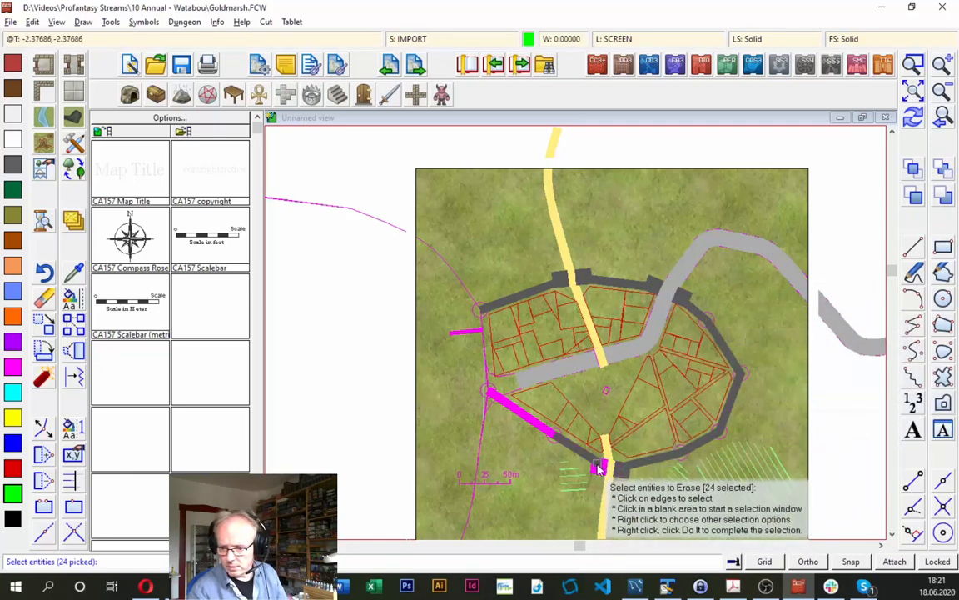
pyautogui.click(592, 462)
pyautogui.click(521, 423)
pyautogui.click(522, 415)
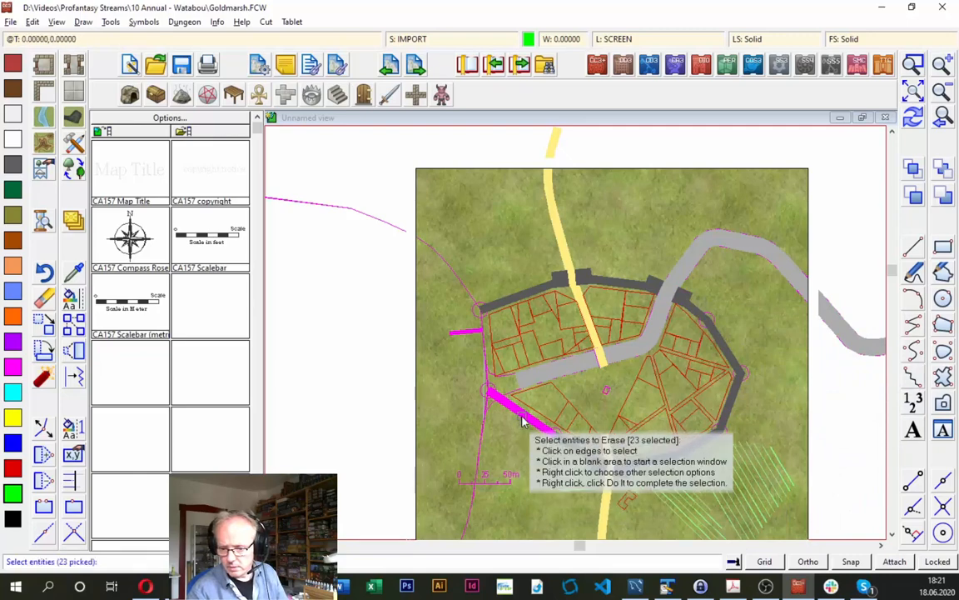
pyautogui.click(523, 414)
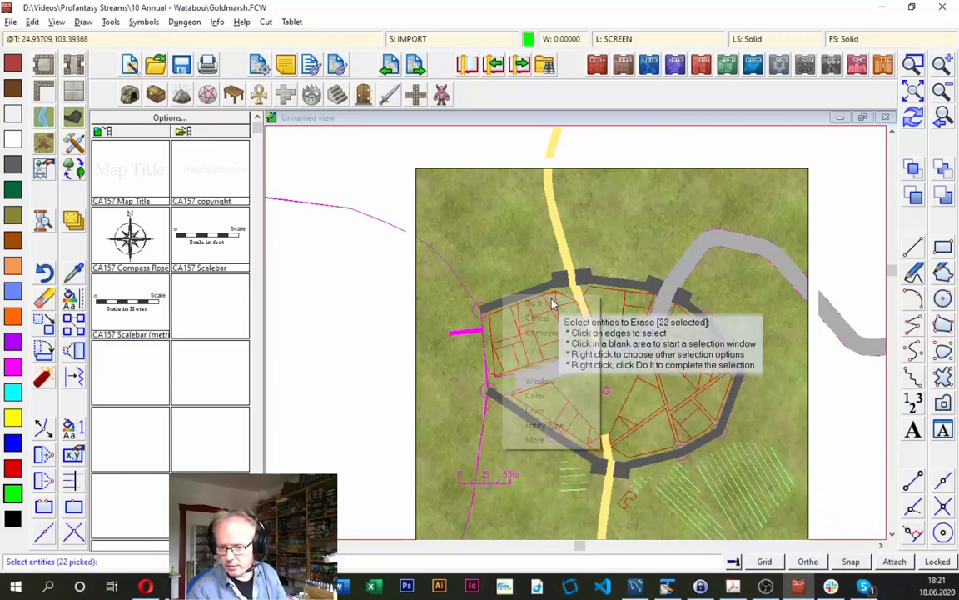
pyautogui.rightClick(552, 306)
pyautogui.click(534, 304)
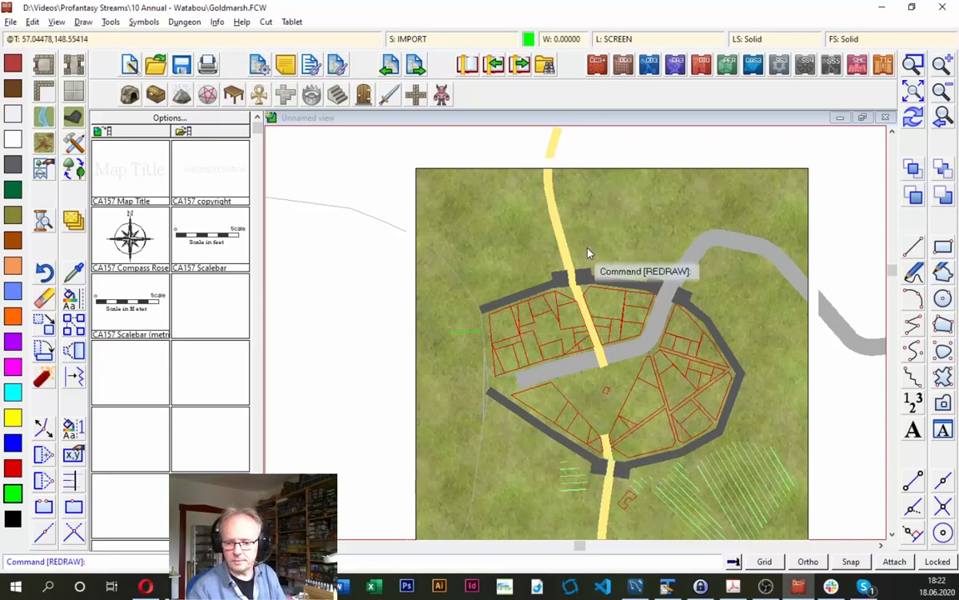
# - Check the mapping guide PDF, return to Campaign Cartographer, and erase all entities with color 31
pyautogui.hotkey('alt', 'Tab')
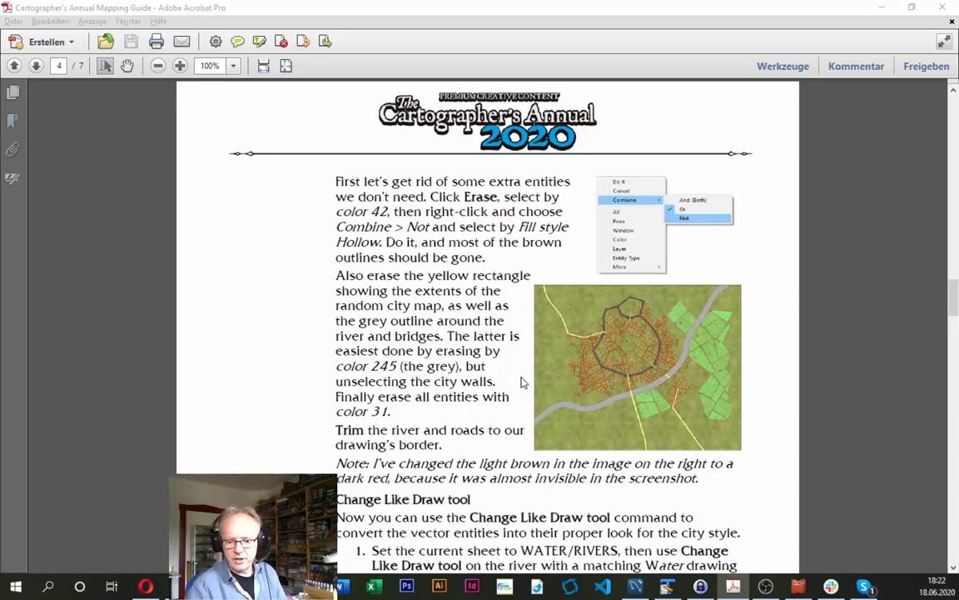
pyautogui.hotkey('alt', 'Tab')
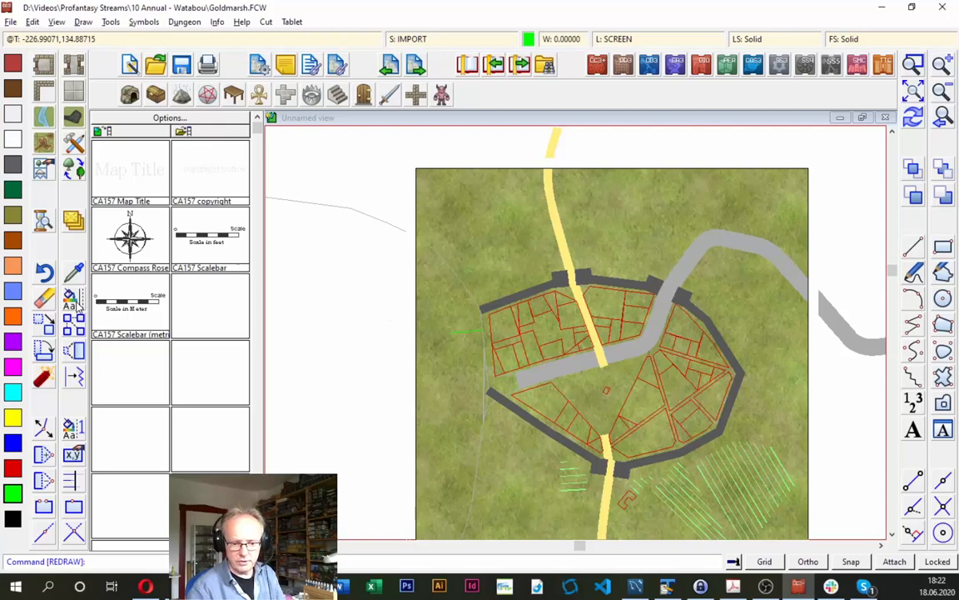
pyautogui.click(44, 296)
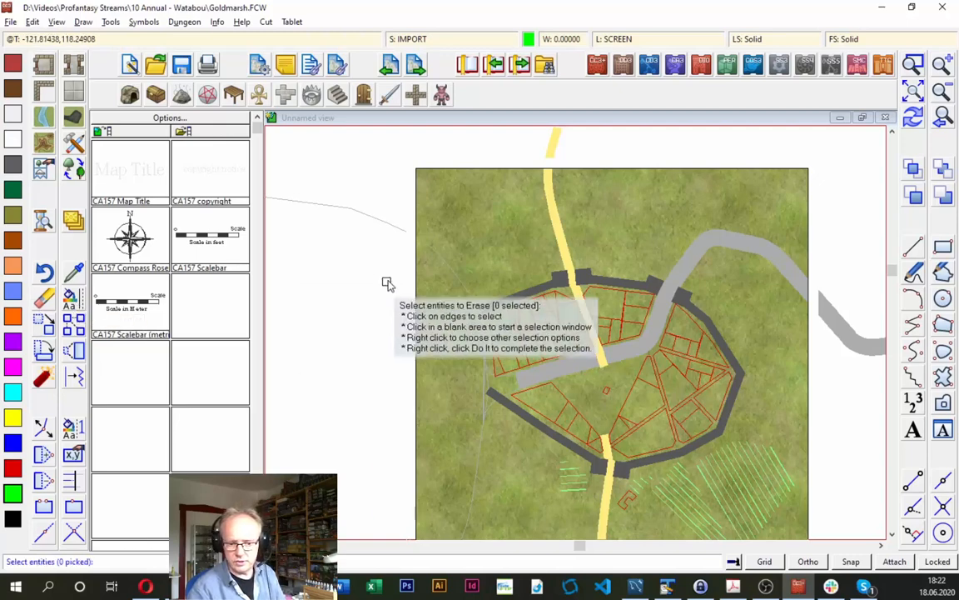
pyautogui.rightClick(389, 281)
pyautogui.click(395, 374)
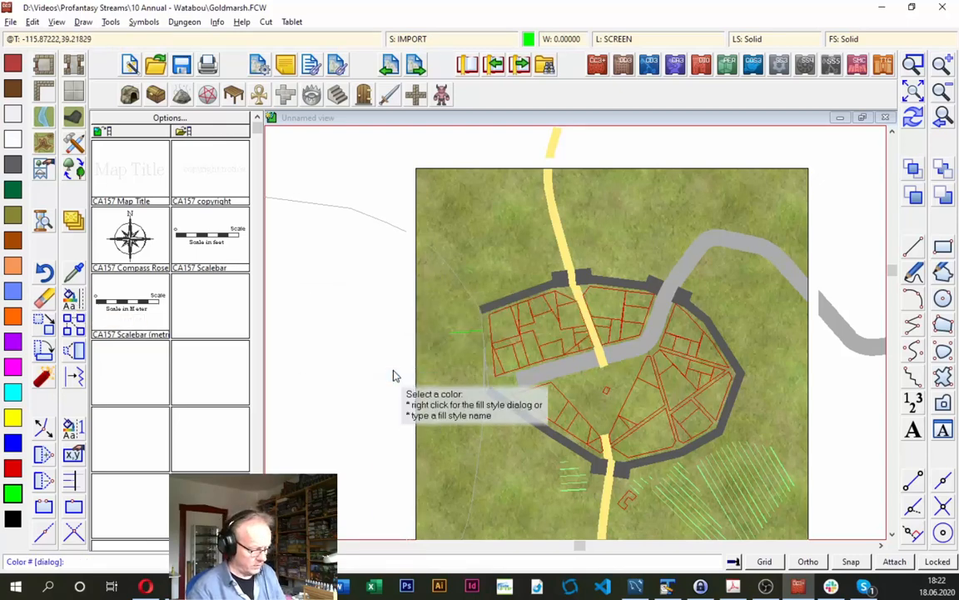
pyautogui.write('1')
pyautogui.press('Return')
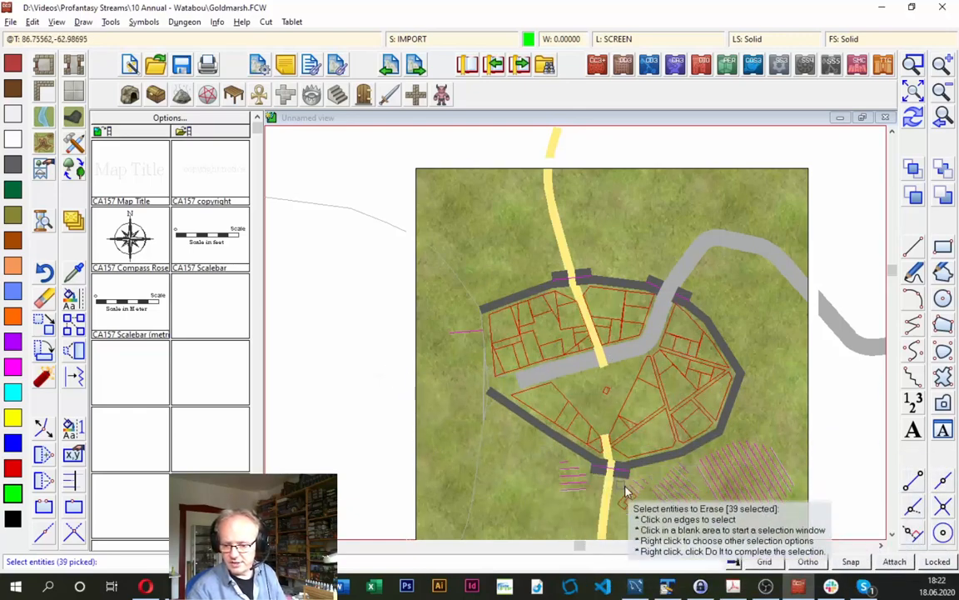
pyautogui.rightClick(535, 302)
pyautogui.click(531, 305)
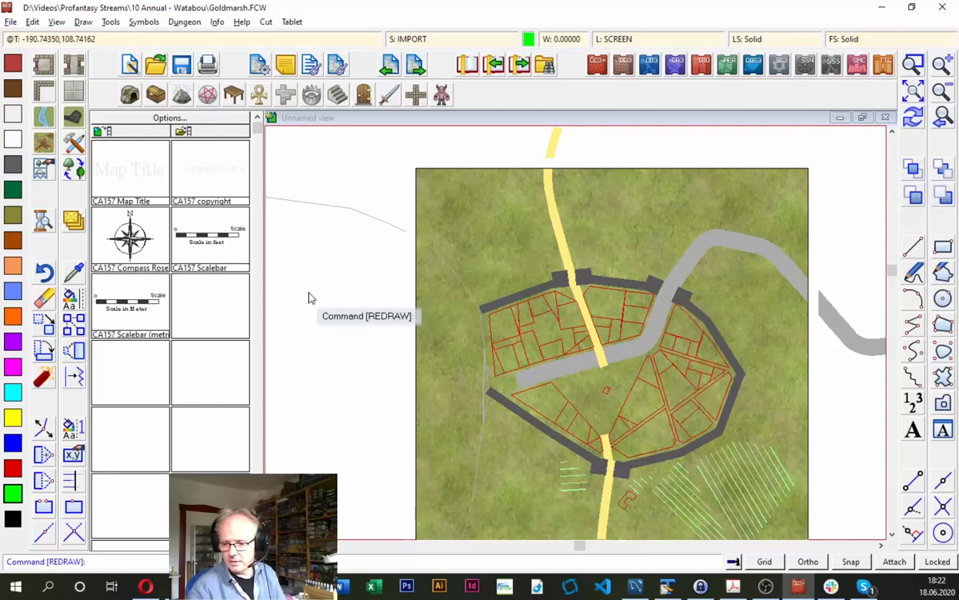
# - Read the mapping guide PDF's instructions on trimming the river and roads and using Change Like Draw tool, and return to the map
pyautogui.hotkey('alt', 'Tab')
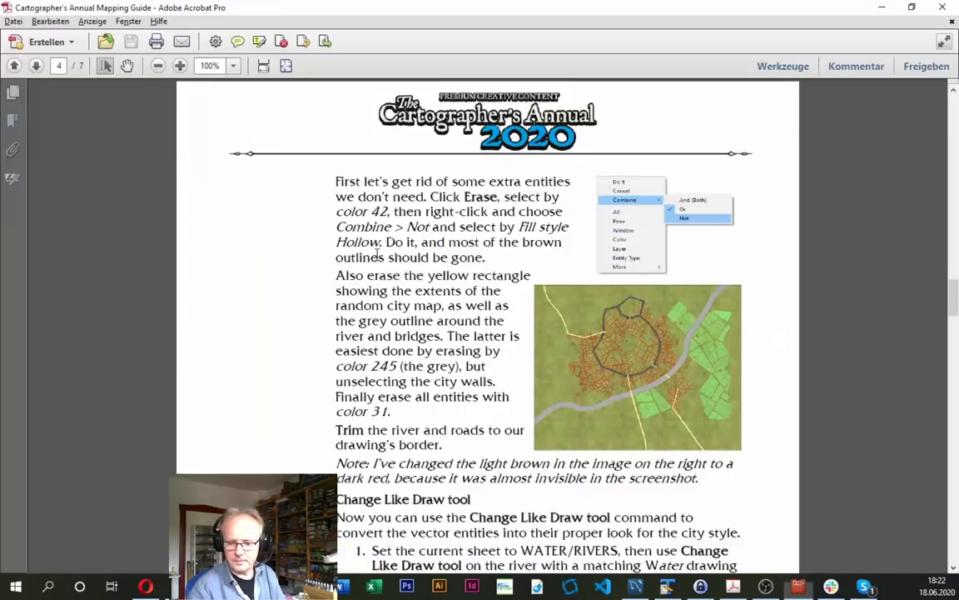
pyautogui.scroll(-3, 463, 392)
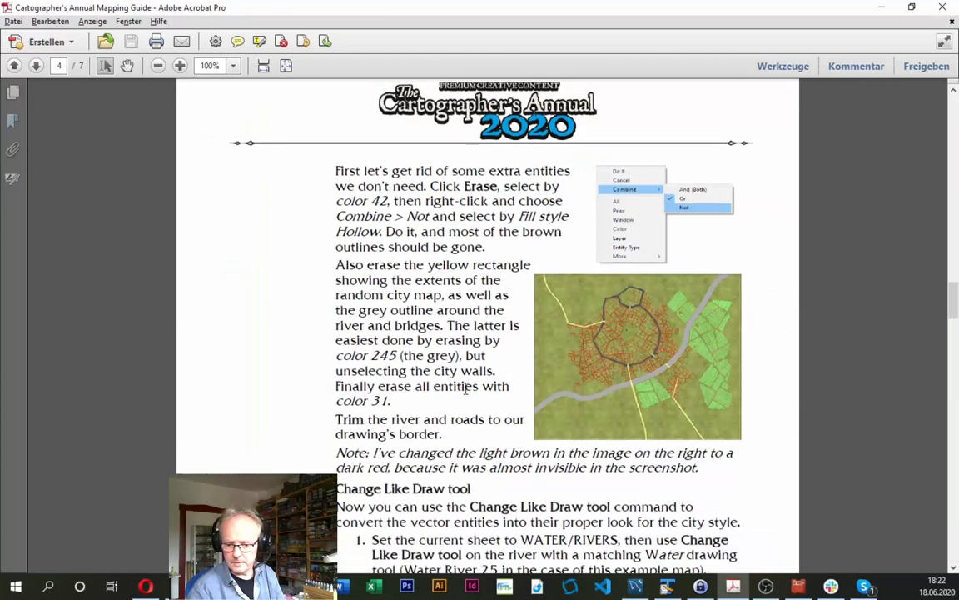
pyautogui.scroll(-2, 463, 379)
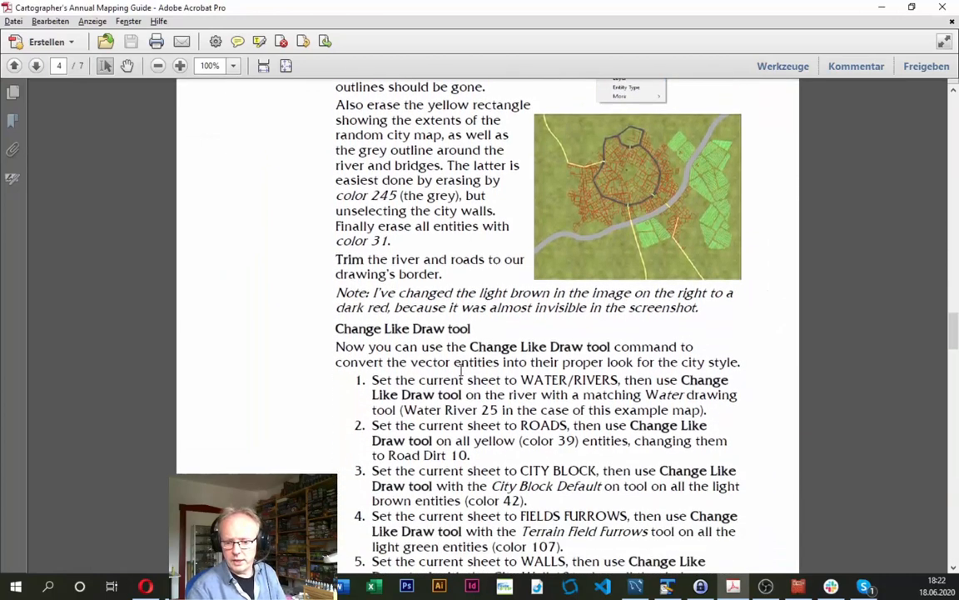
pyautogui.hotkey('alt', 'Tab')
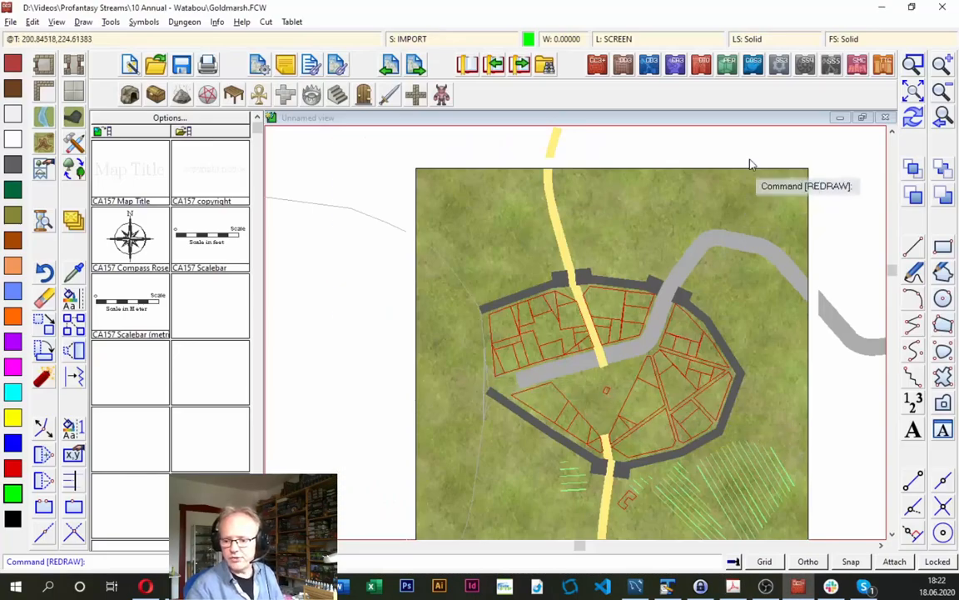
# - Trim the northern and southern yellow roads to the map's upper and lower borders
pyautogui.click(914, 96)
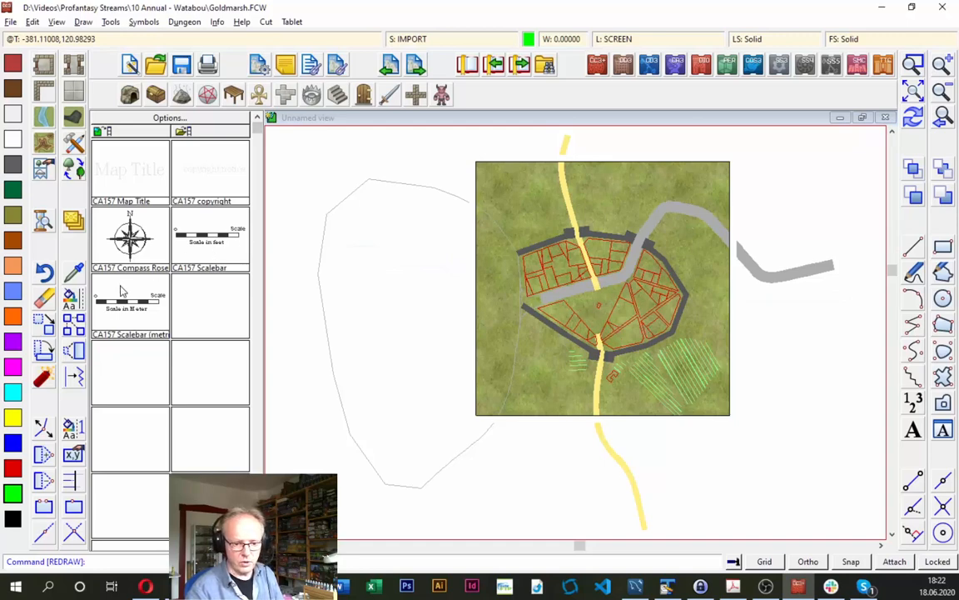
pyautogui.click(44, 534)
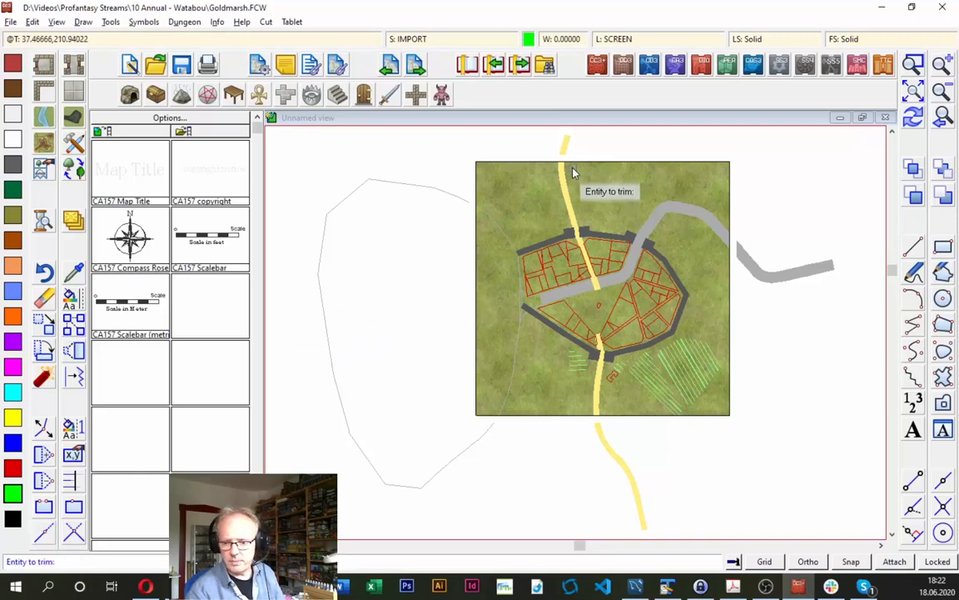
pyautogui.click(564, 189)
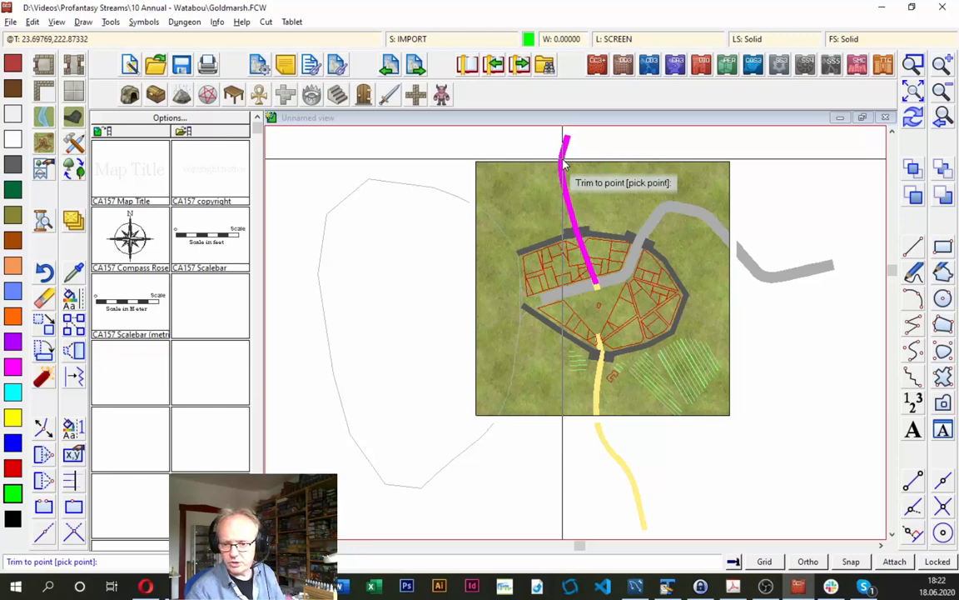
pyautogui.click(564, 165)
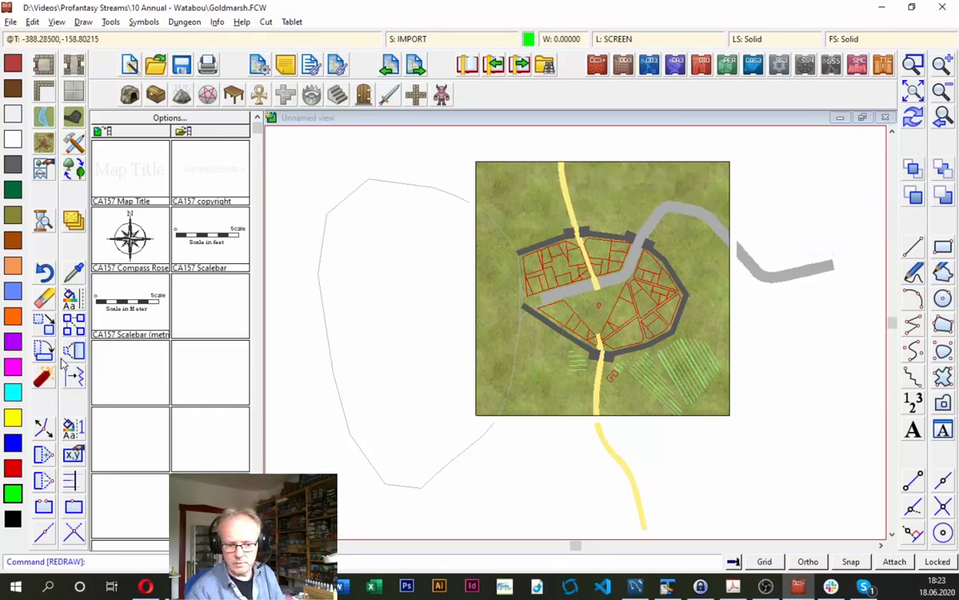
pyautogui.click(41, 481)
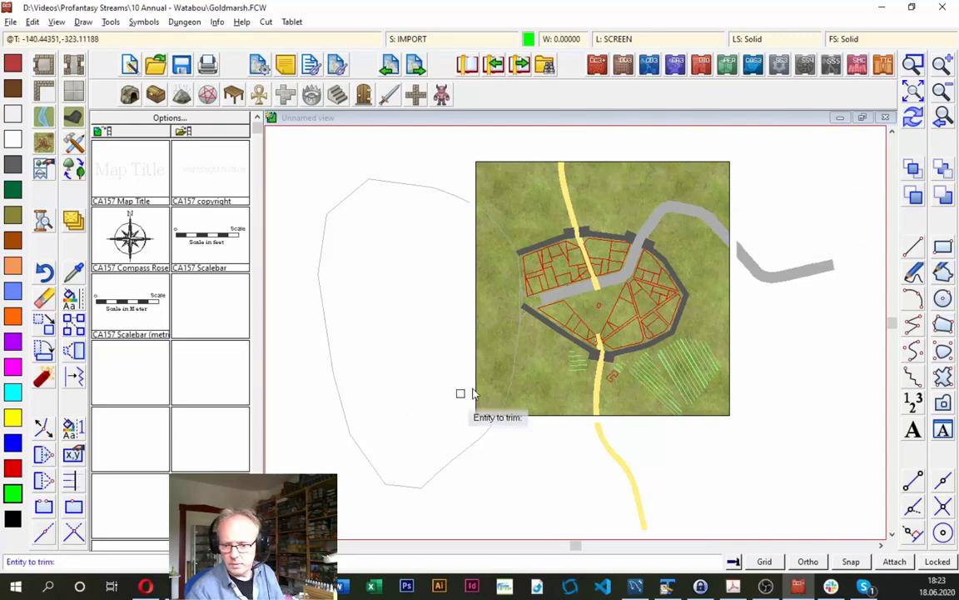
pyautogui.click(598, 403)
pyautogui.click(597, 415)
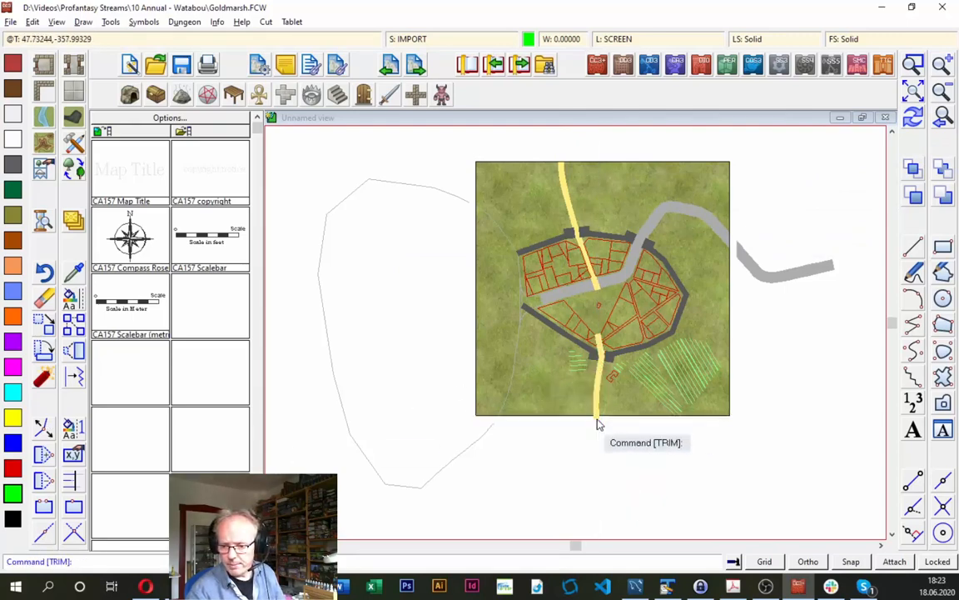
# - Trim the grey river's eastern end back to the map's right-hand border
pyautogui.rightClick(701, 218)
pyautogui.click(702, 218)
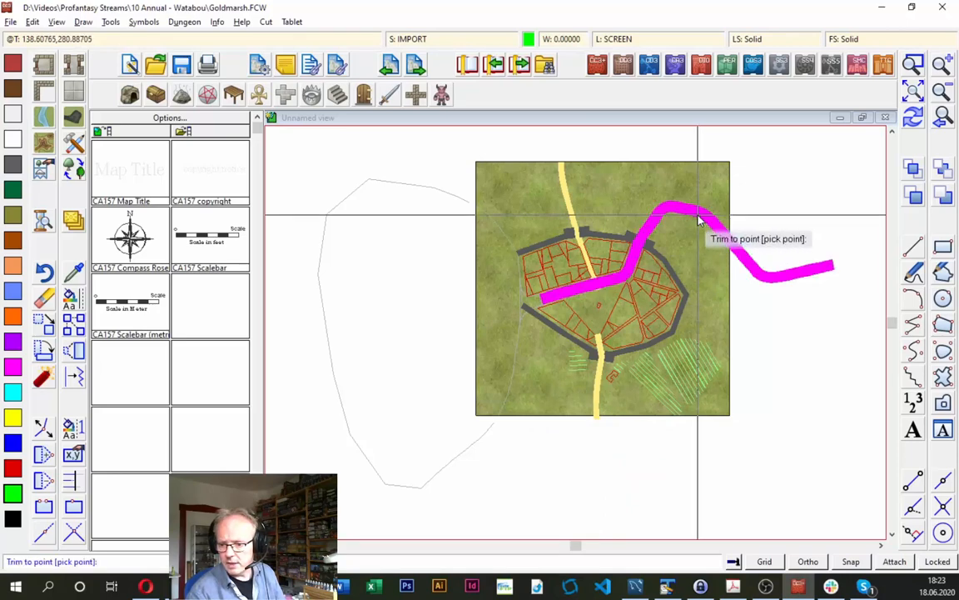
pyautogui.click(732, 246)
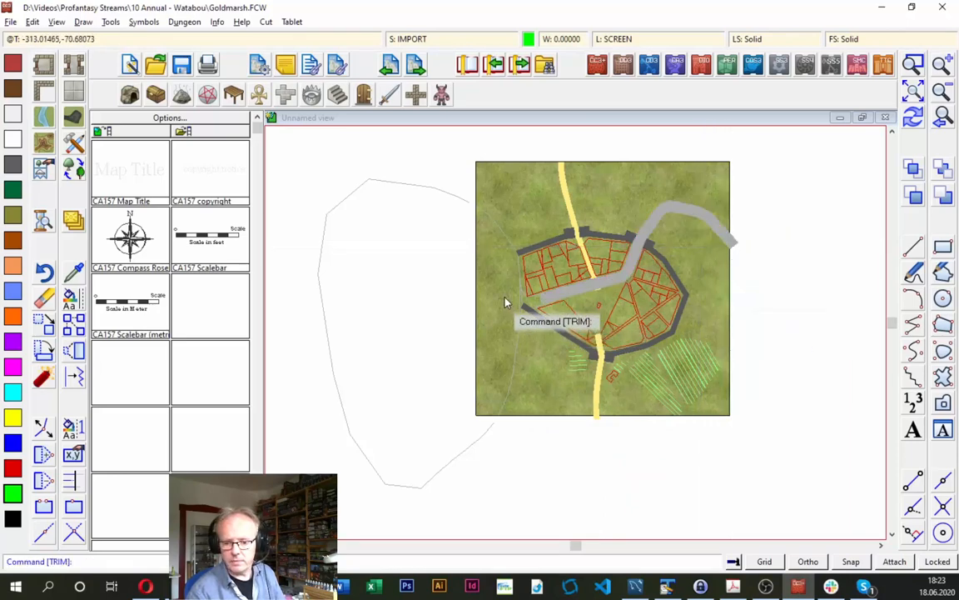
# - Break the large shoreline outline west of the city so its part outside the map border is removed
pyautogui.rightClick(492, 237)
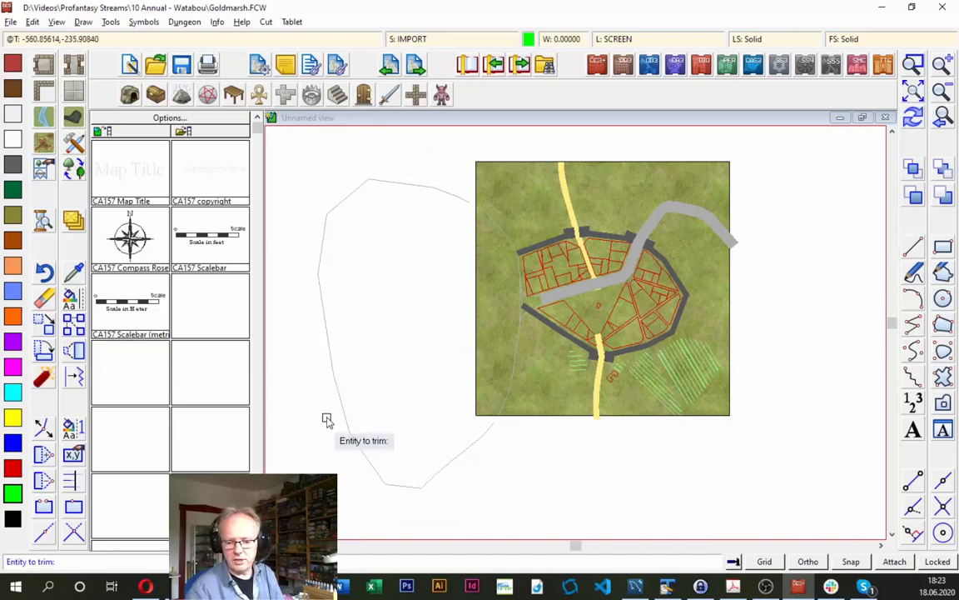
pyautogui.click(44, 506)
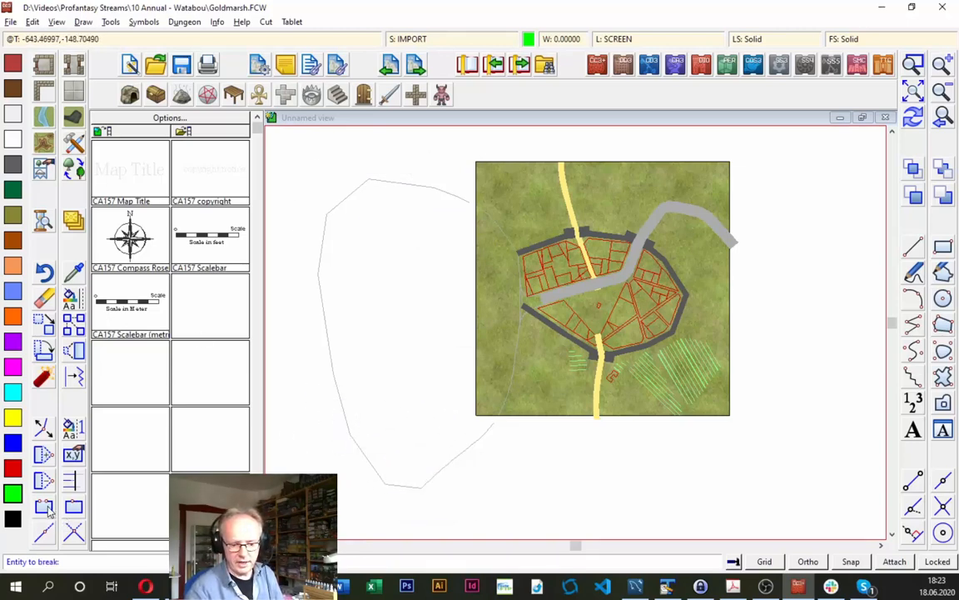
pyautogui.click(504, 233)
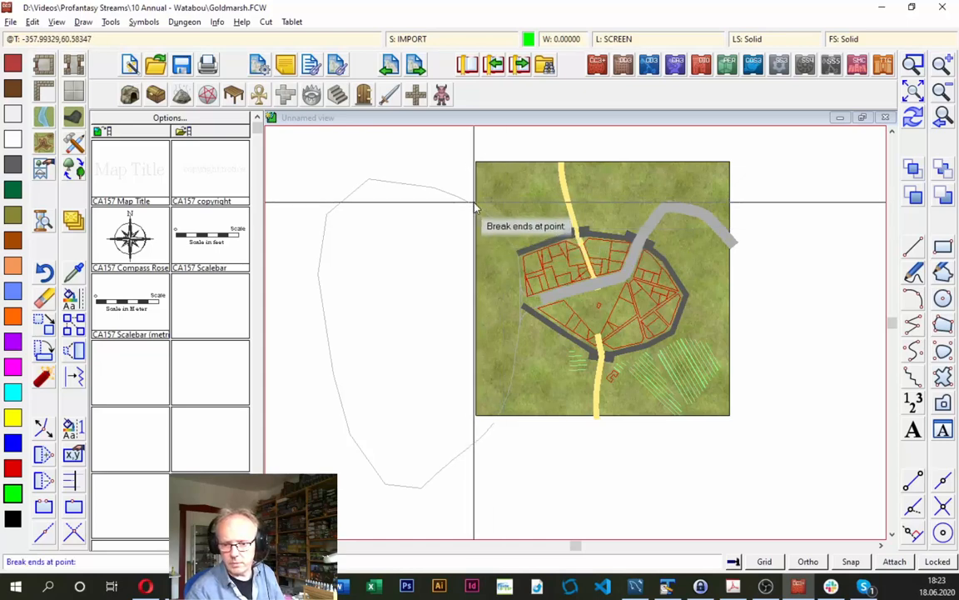
pyautogui.click(473, 205)
pyautogui.click(500, 422)
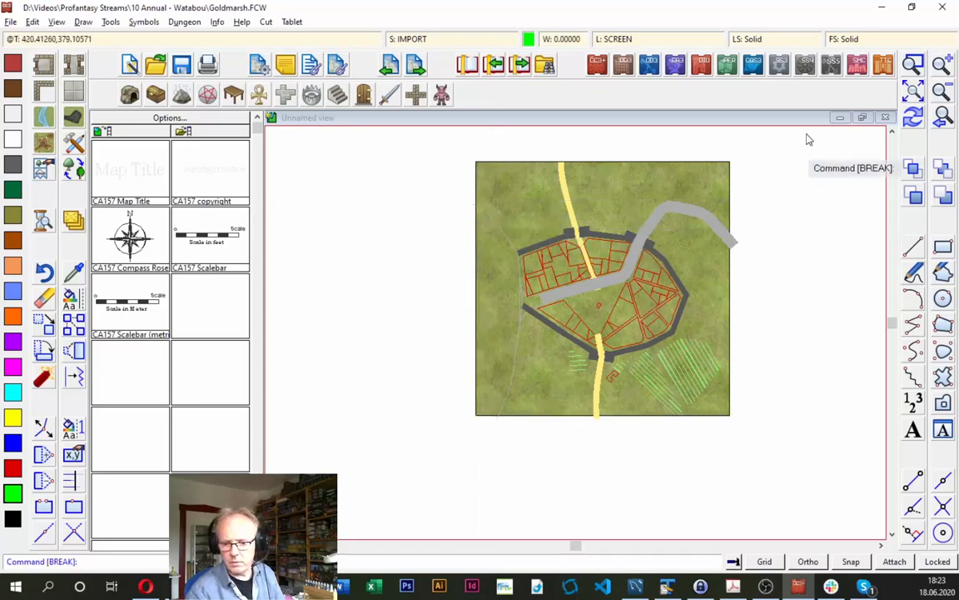
pyautogui.click(914, 116)
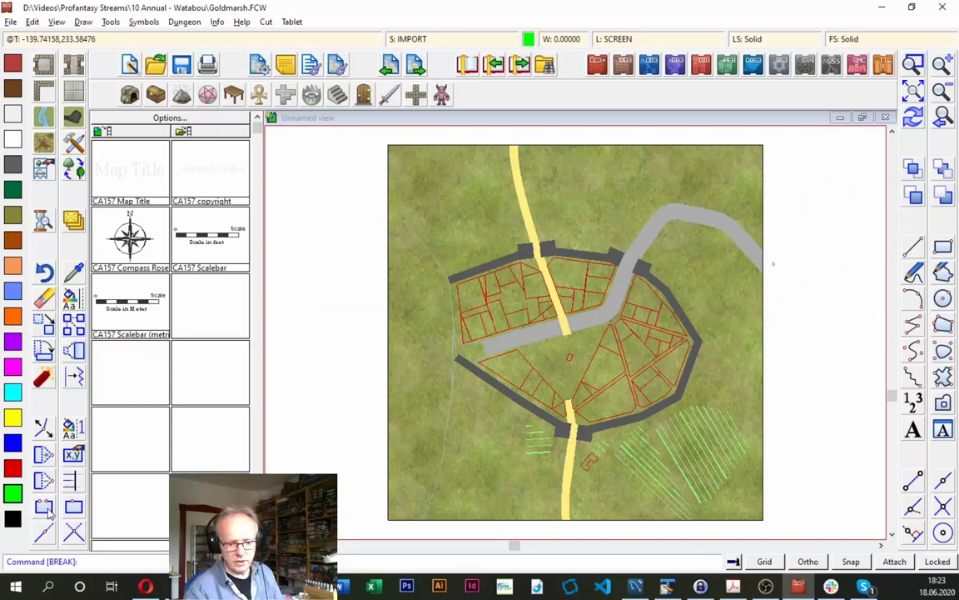
# - Retrim the river's eastern end to a point just past the map border and redraw the map
pyautogui.click(43, 483)
pyautogui.click(738, 229)
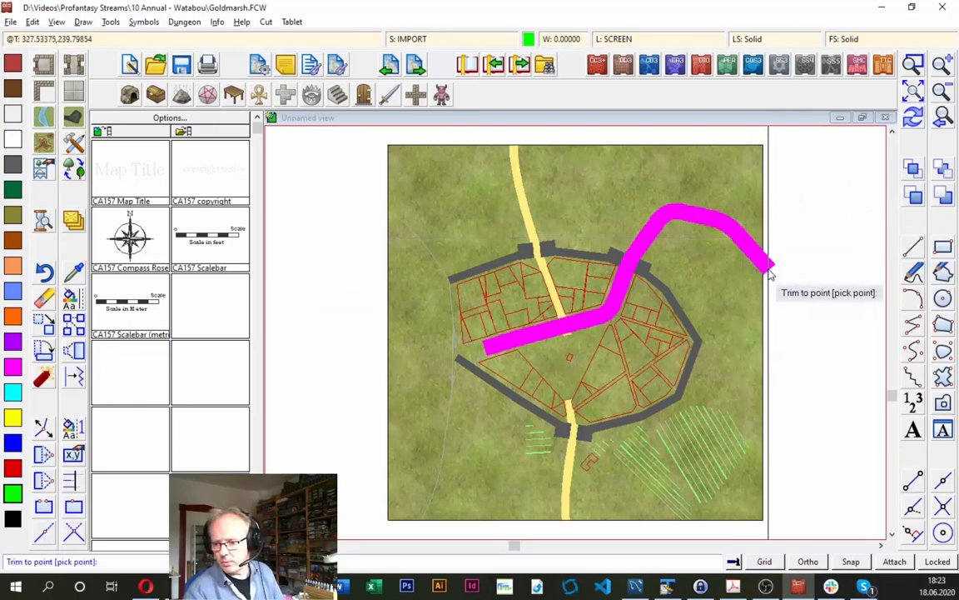
pyautogui.click(768, 270)
pyautogui.click(912, 115)
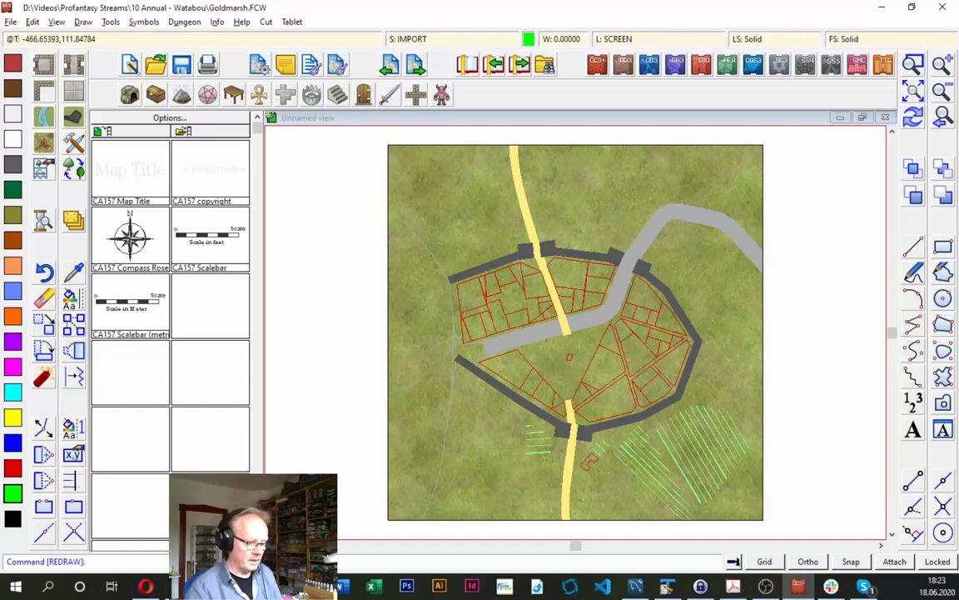
# - Check the mapping guide PDF's Change Like Draw Tool instructions, return to Campaign Cartographer, and set the current sheet to WATER/RIVERS
pyautogui.hotkey('alt', 'Tab')
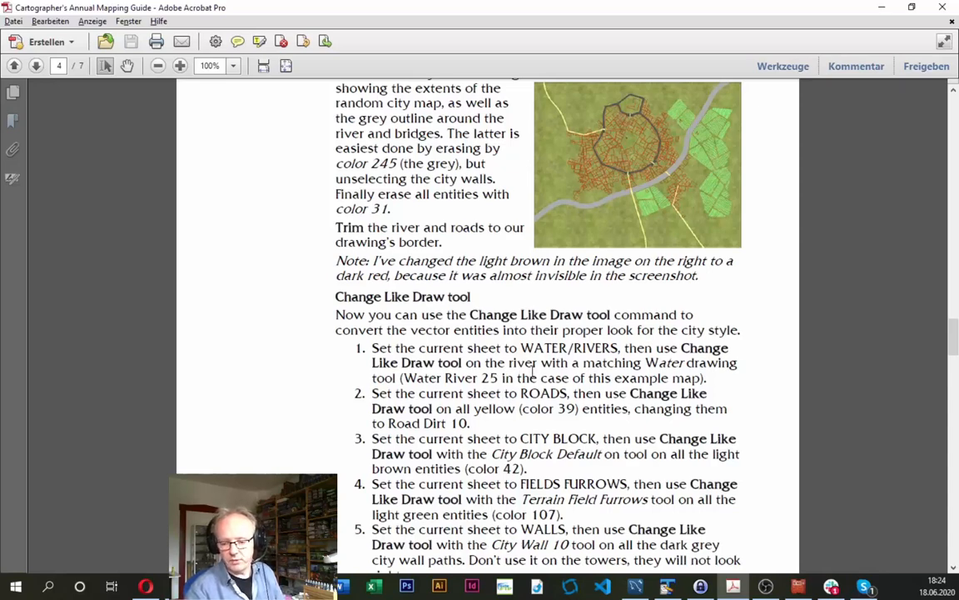
pyautogui.hotkey('alt', 'Tab')
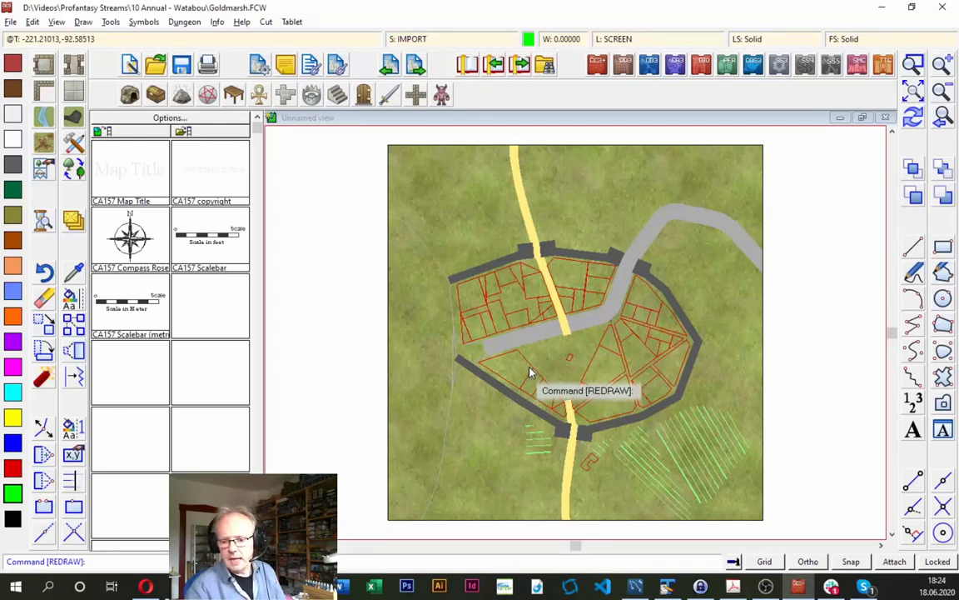
pyautogui.click(412, 40)
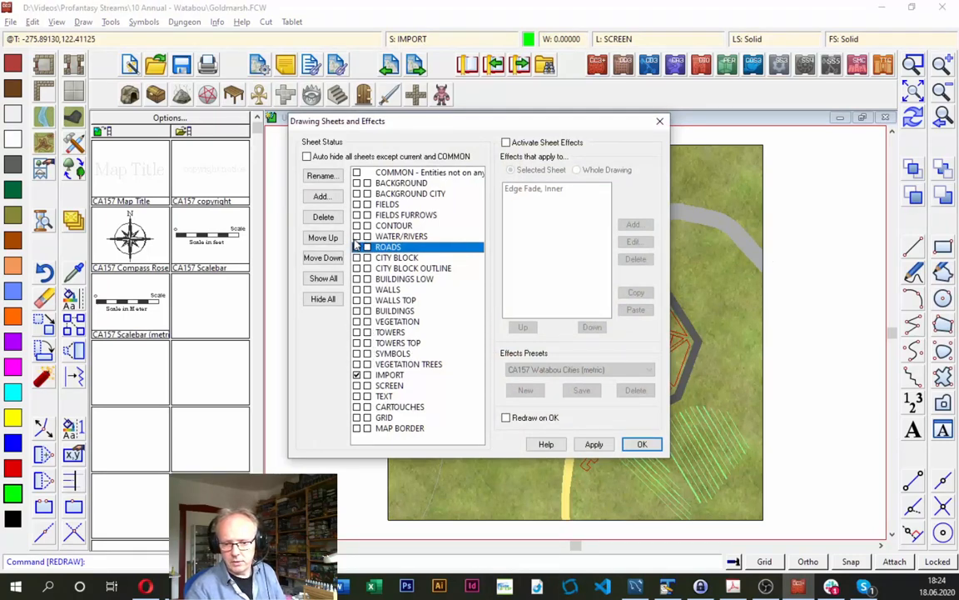
pyautogui.click(357, 237)
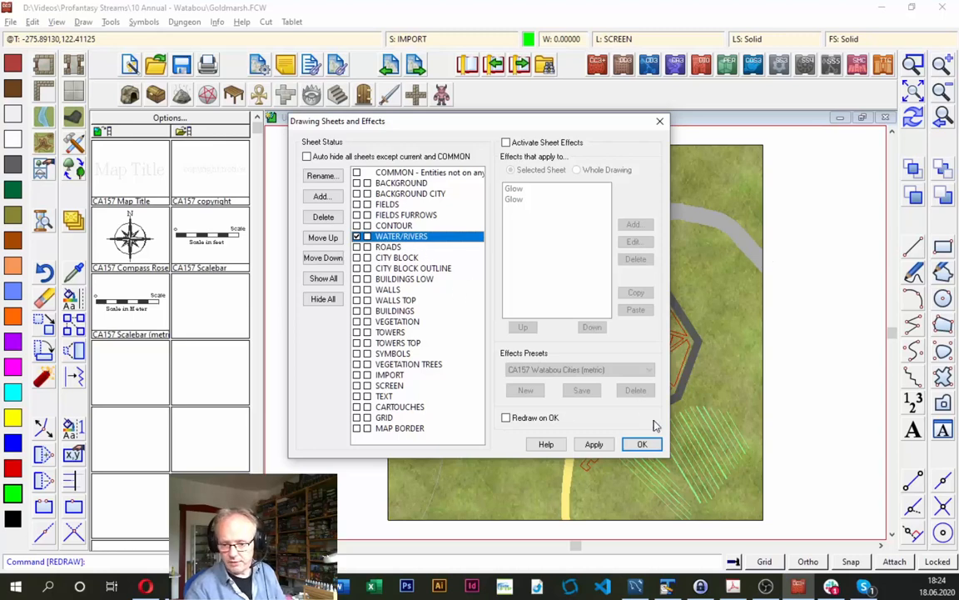
pyautogui.click(640, 445)
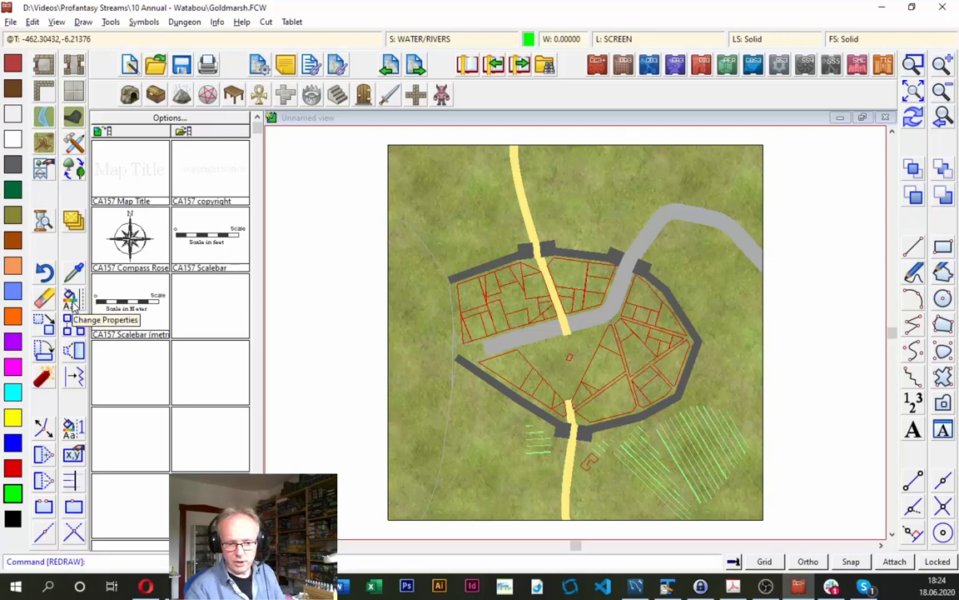
# - Start Change Like Draw Tool and choose the Water, Blue Normal drawing tool
pyautogui.rightClick(72, 300)
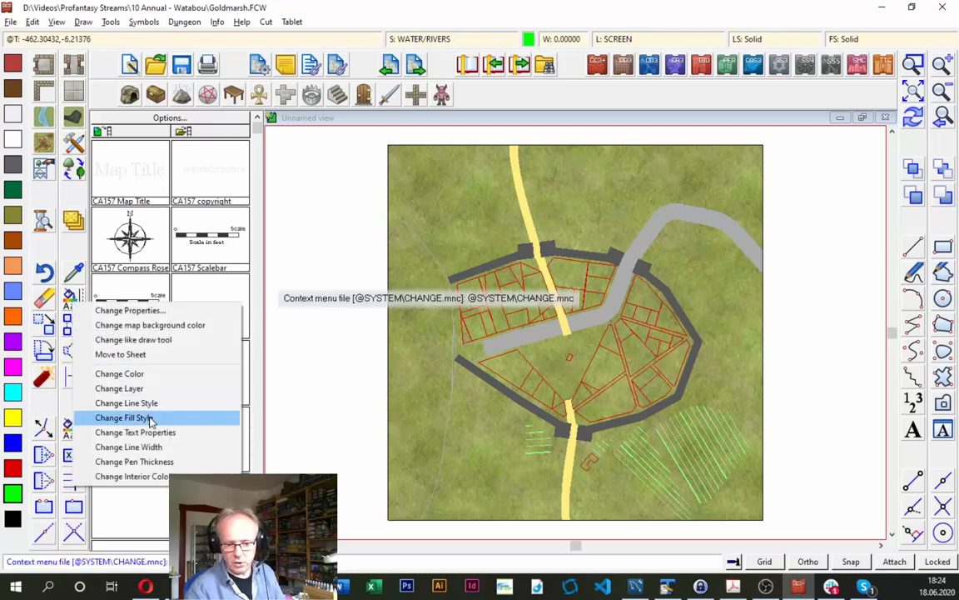
pyautogui.click(135, 342)
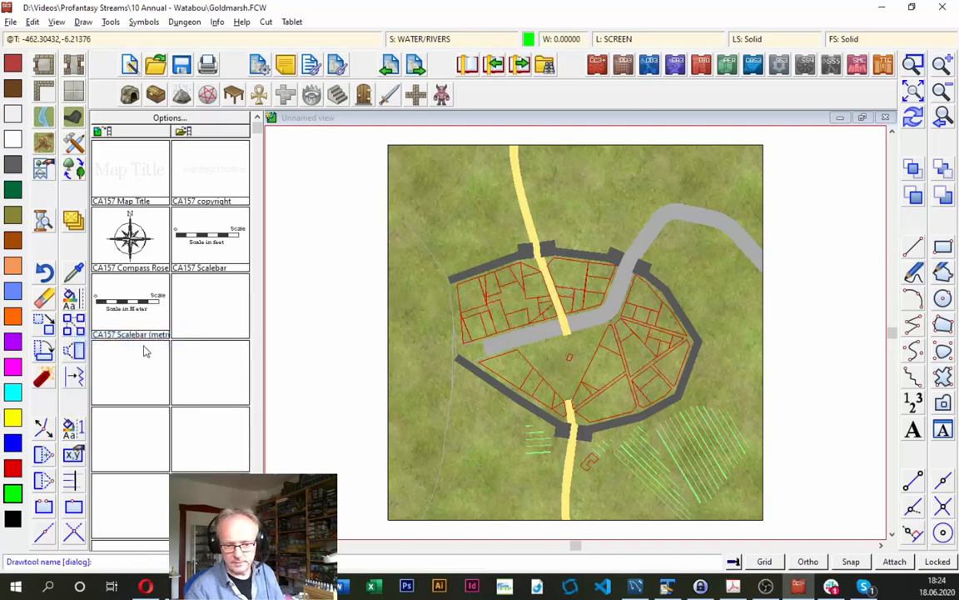
pyautogui.rightClick(418, 361)
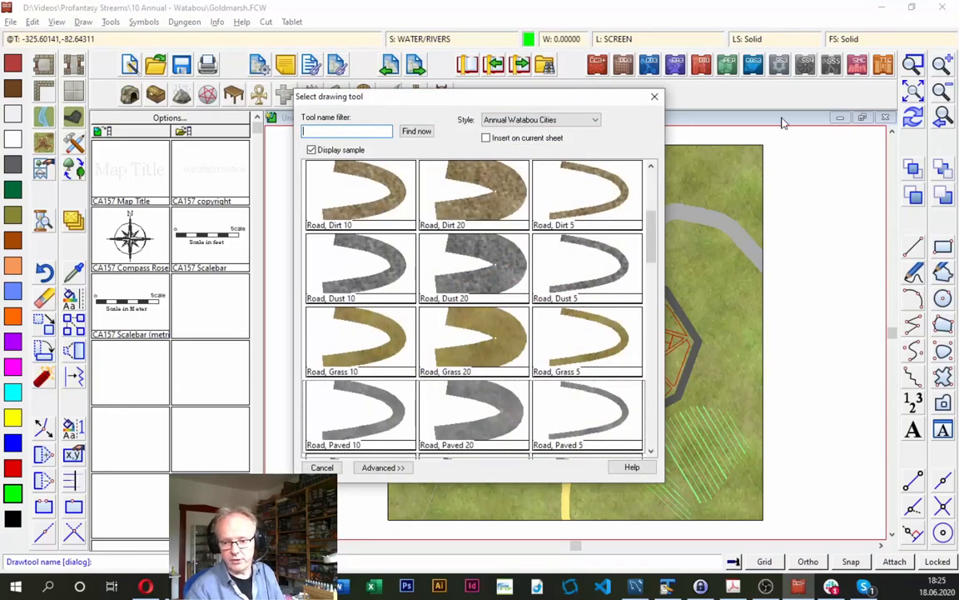
pyautogui.moveTo(654, 225); pyautogui.dragTo(671, 380)
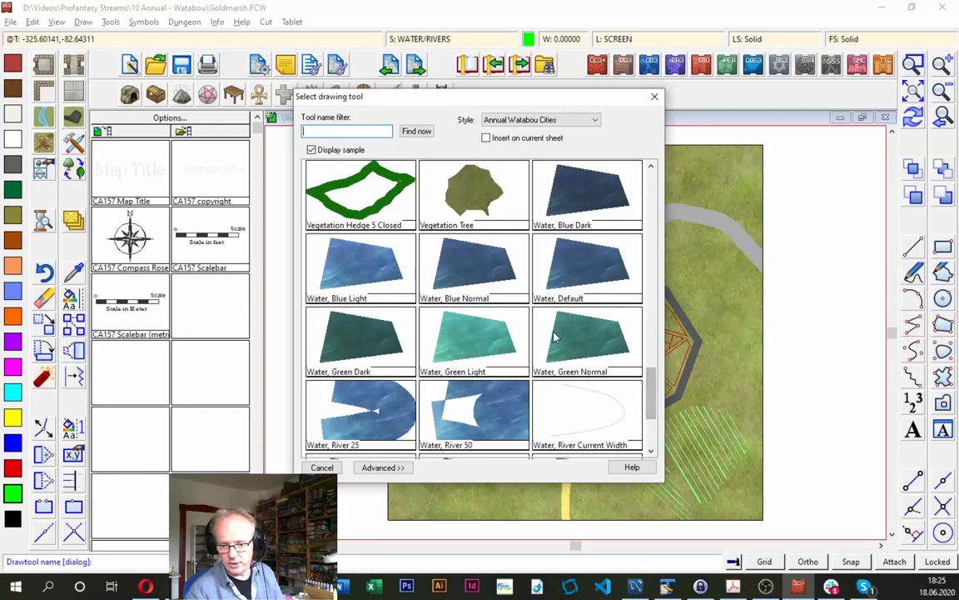
pyautogui.doubleClick(464, 274)
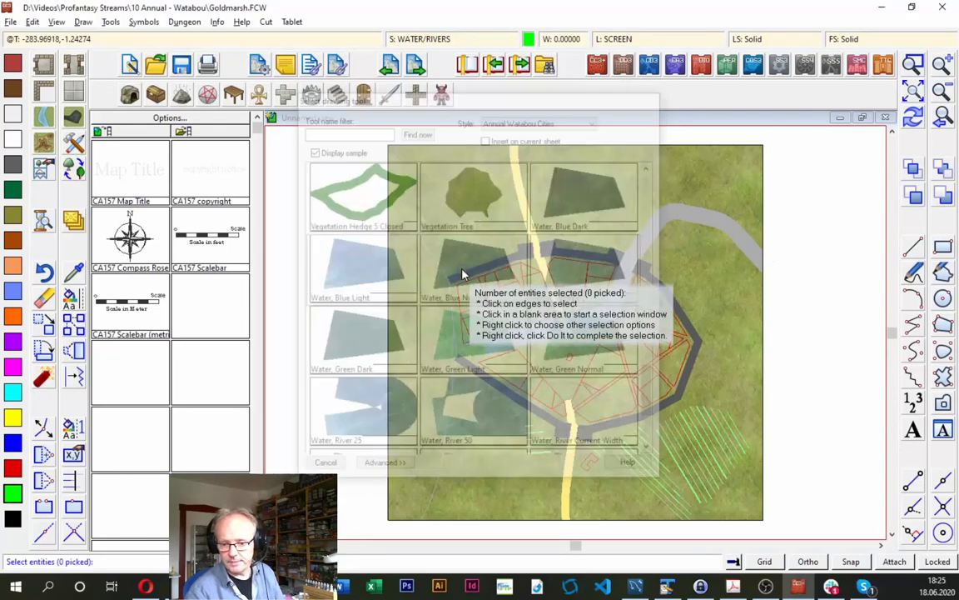
# - Select the western shoreline, the river and the thin river-mouth outlines, and convert them to the chosen water tool
pyautogui.click(441, 264)
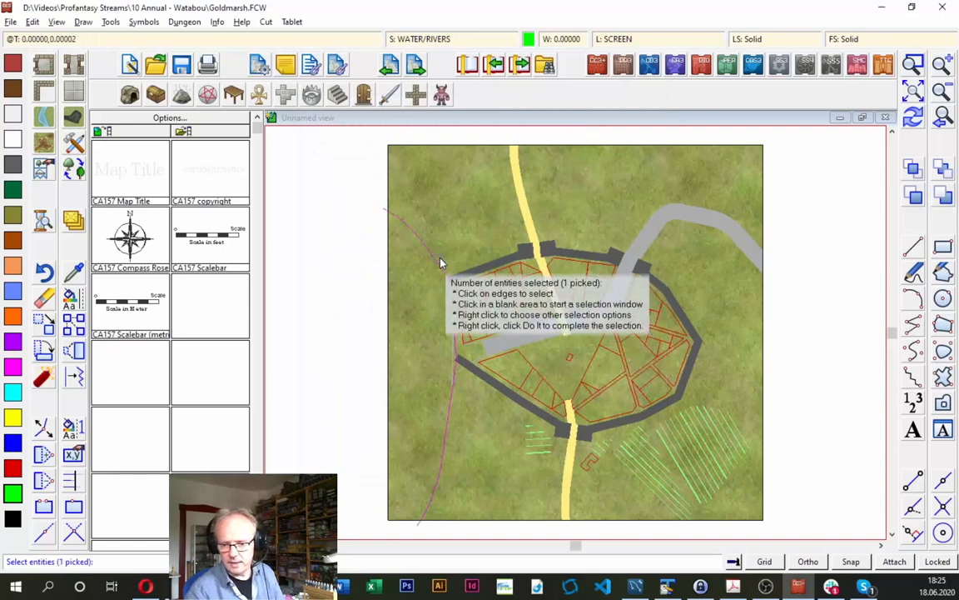
pyautogui.click(663, 225)
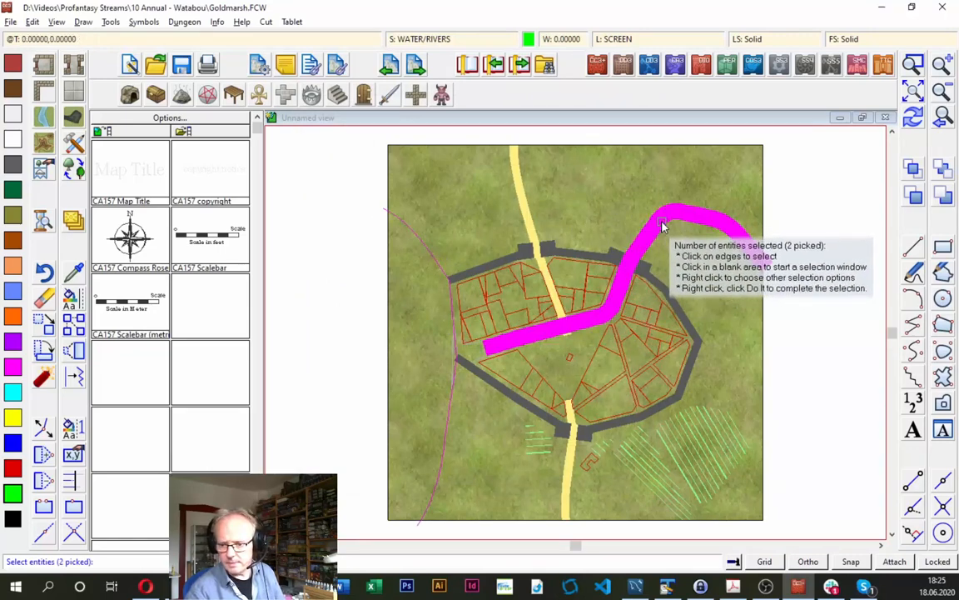
pyautogui.click(915, 65)
pyautogui.click(529, 303)
pyautogui.click(412, 385)
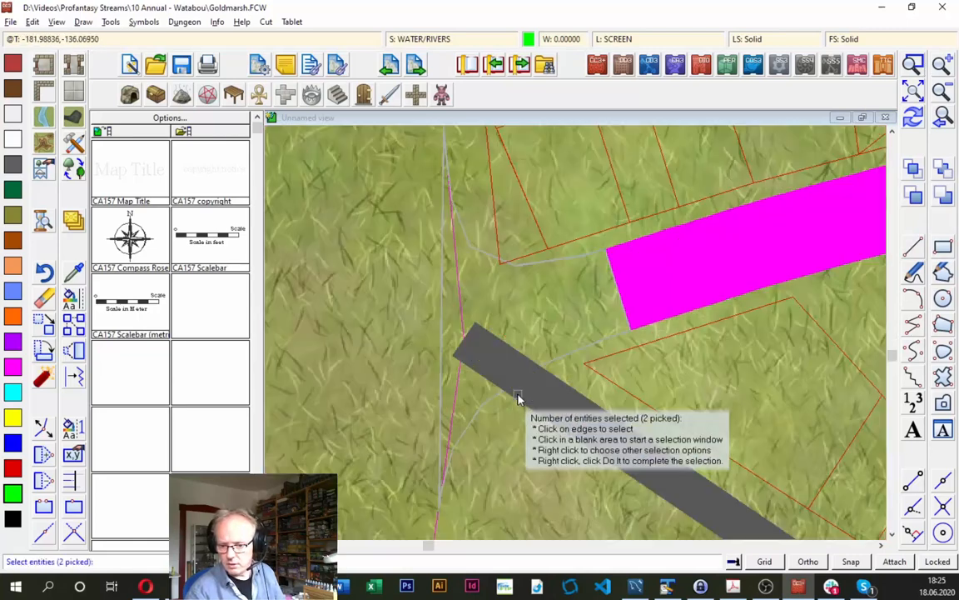
pyautogui.click(585, 350)
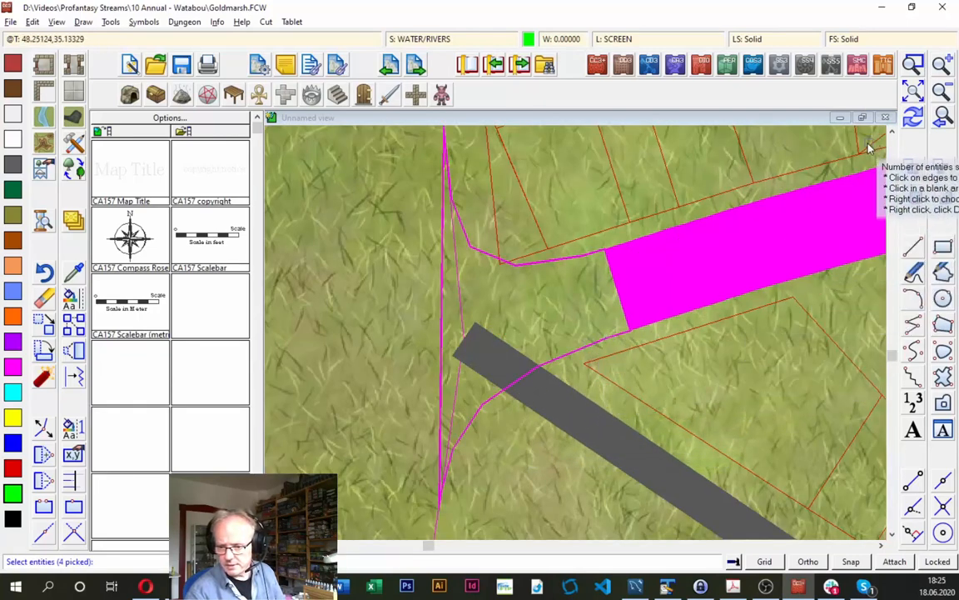
pyautogui.click(943, 119)
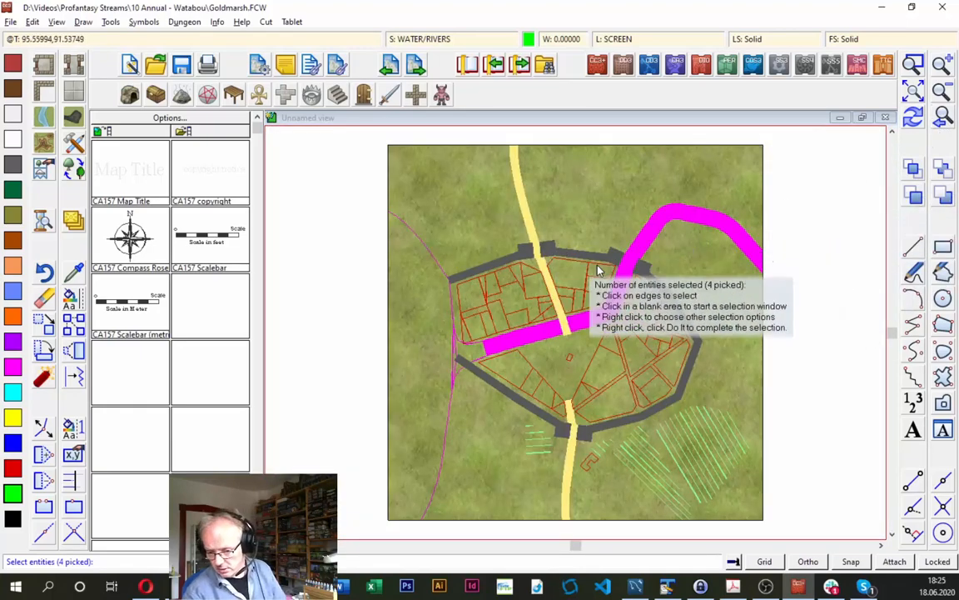
pyautogui.rightClick(465, 218)
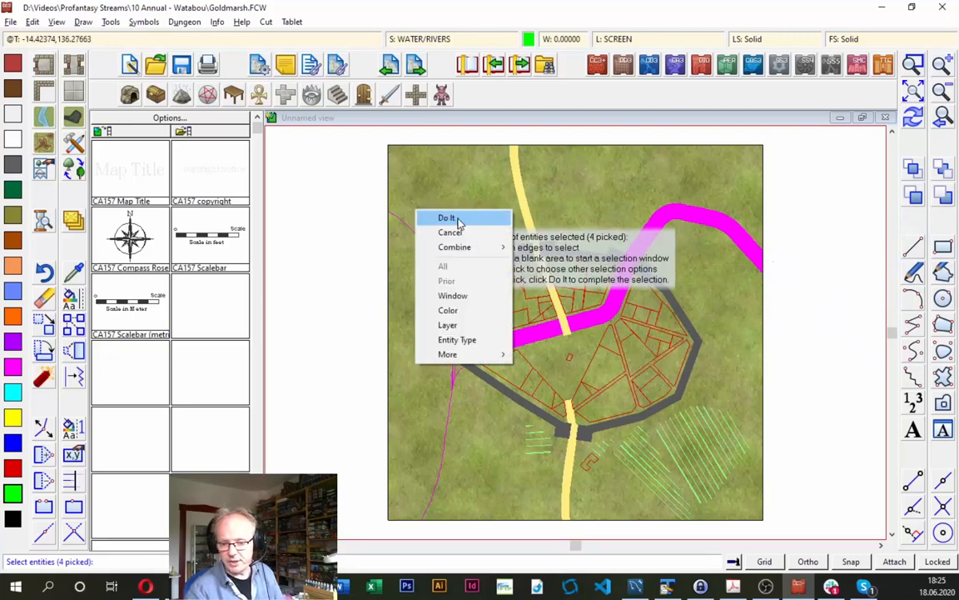
pyautogui.click(452, 220)
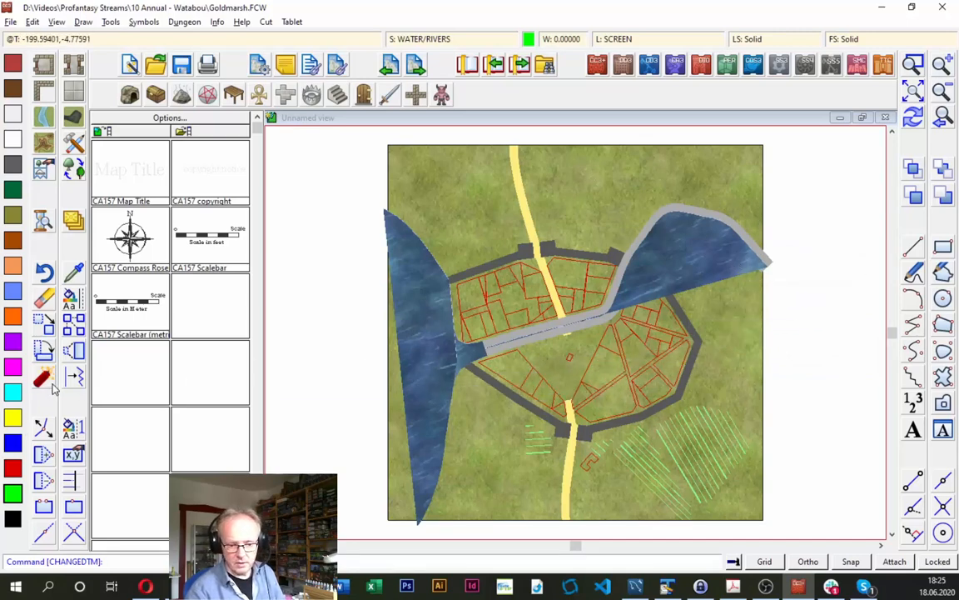
# - Edit the filled river polygon and turn off its Closed option so it becomes an open path
pyautogui.click(74, 454)
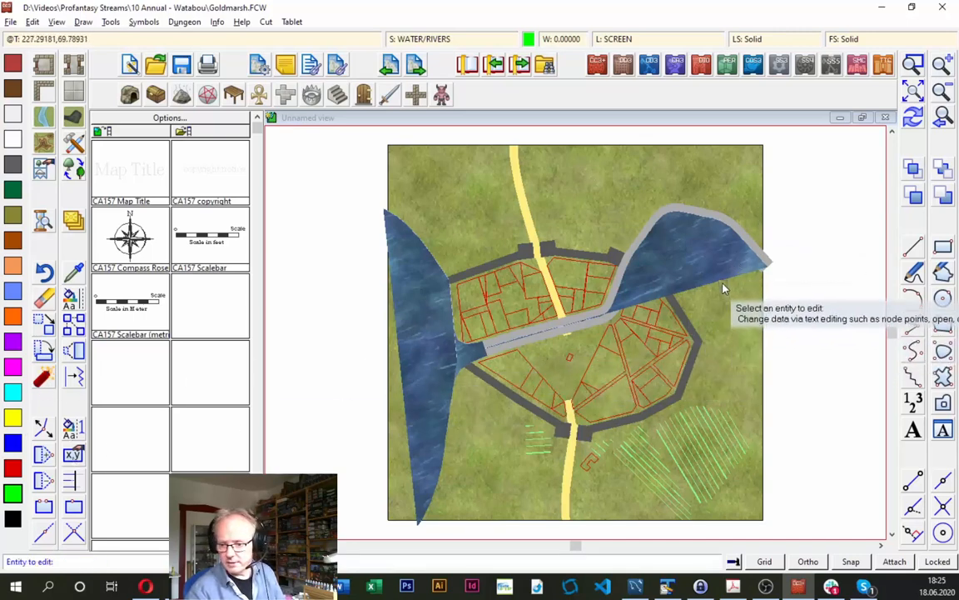
pyautogui.click(648, 251)
pyautogui.click(477, 275)
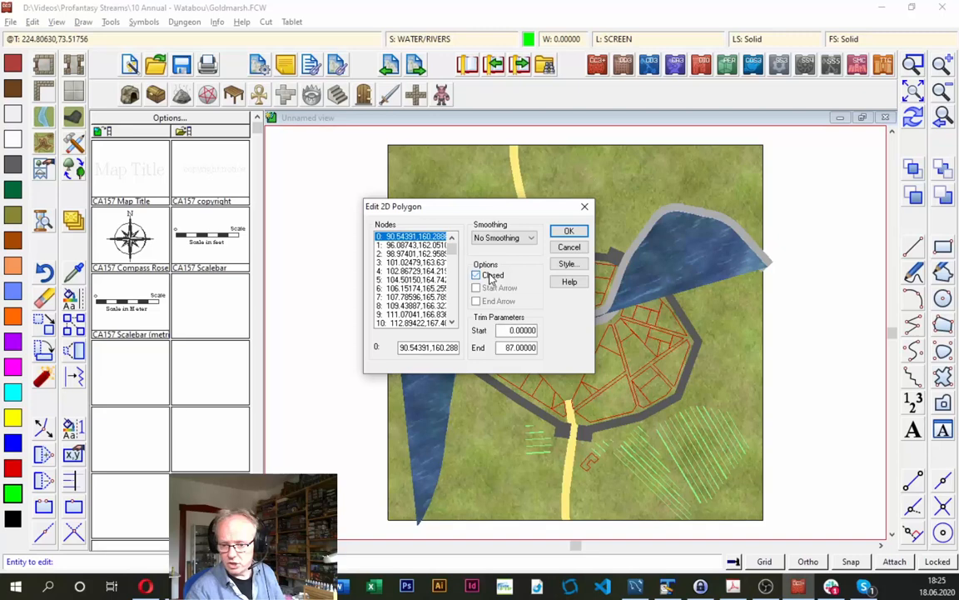
pyautogui.click(570, 233)
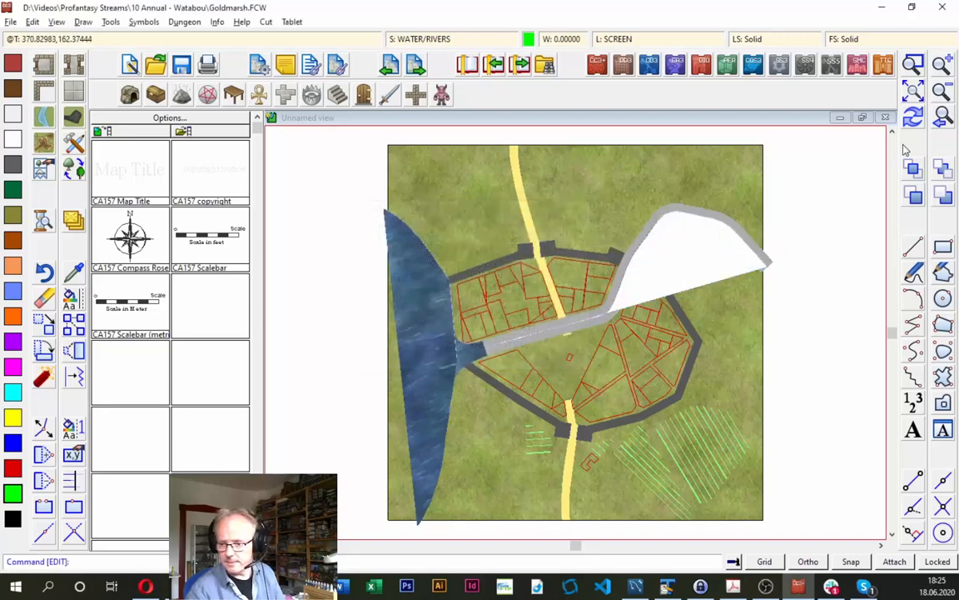
# - Convert the opened river path to the Water, River 25 drawing tool using Change Like Draw Tool
pyautogui.click(912, 120)
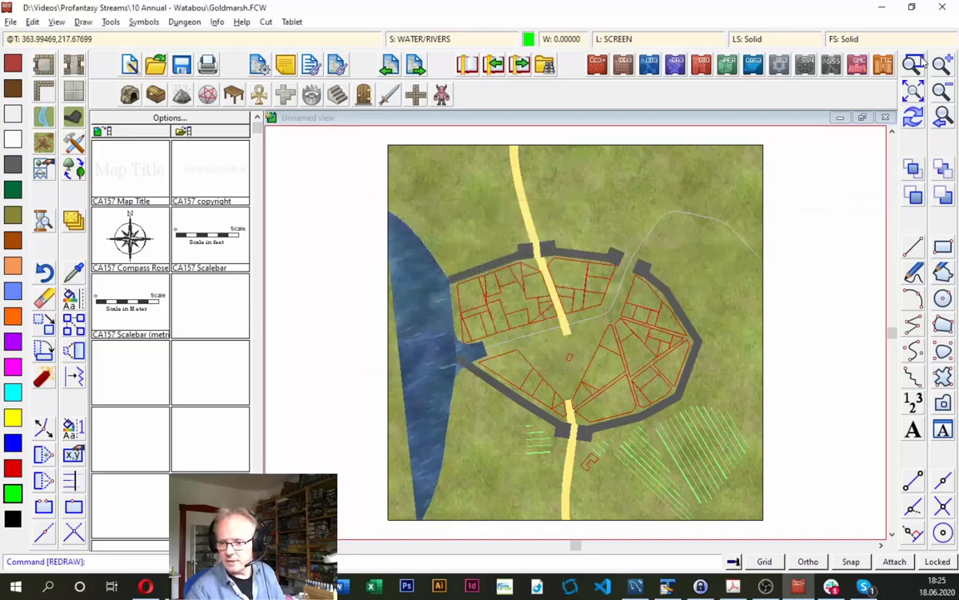
pyautogui.click(914, 65)
pyautogui.click(450, 279)
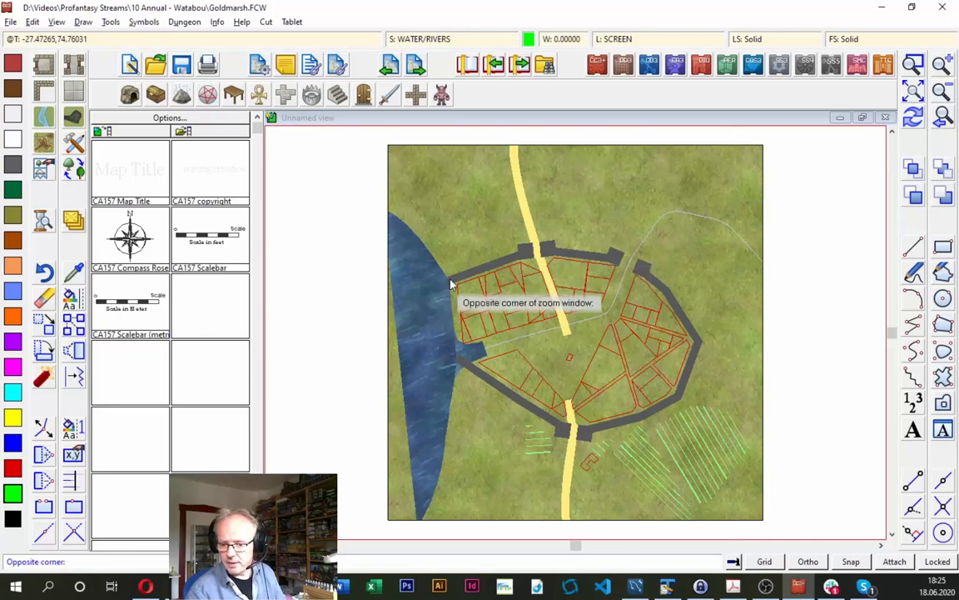
pyautogui.click(593, 375)
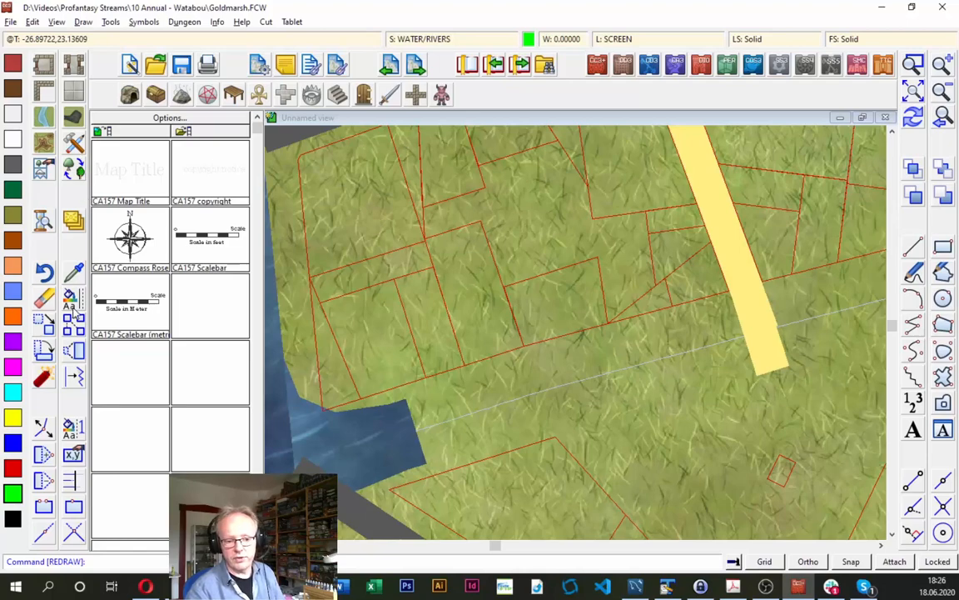
pyautogui.click(73, 308)
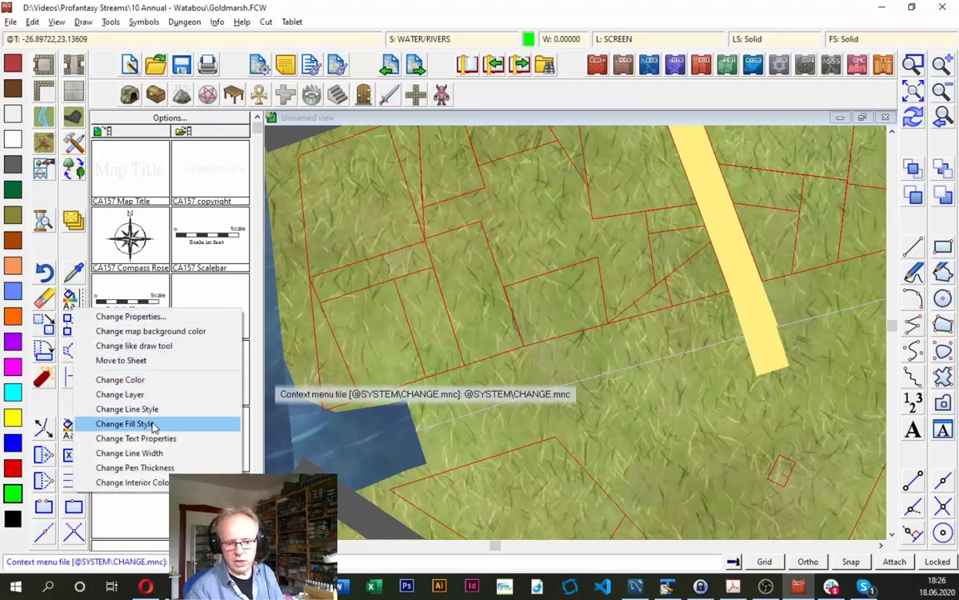
pyautogui.click(138, 346)
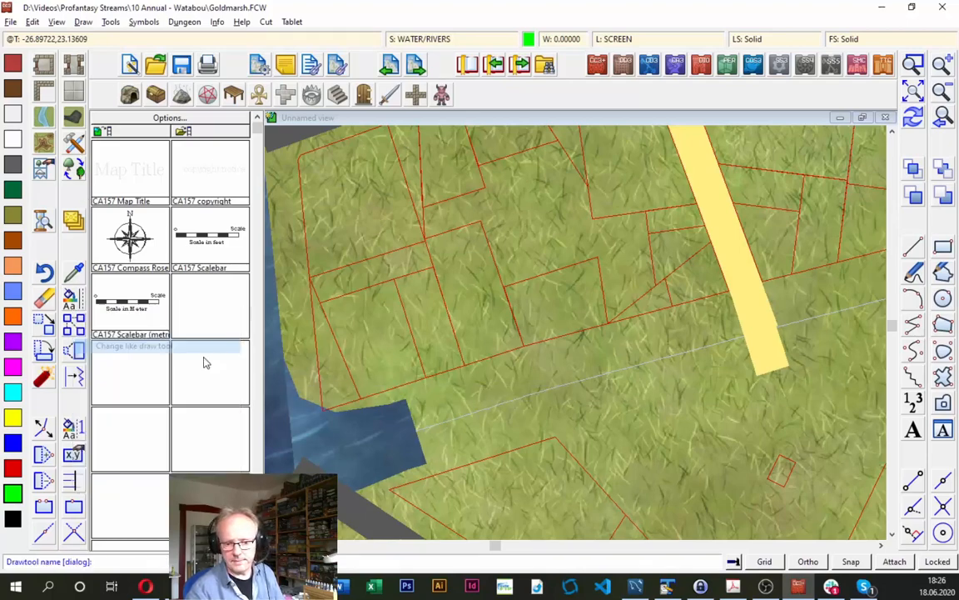
pyautogui.rightClick(410, 363)
pyautogui.moveTo(651, 200); pyautogui.dragTo(674, 409)
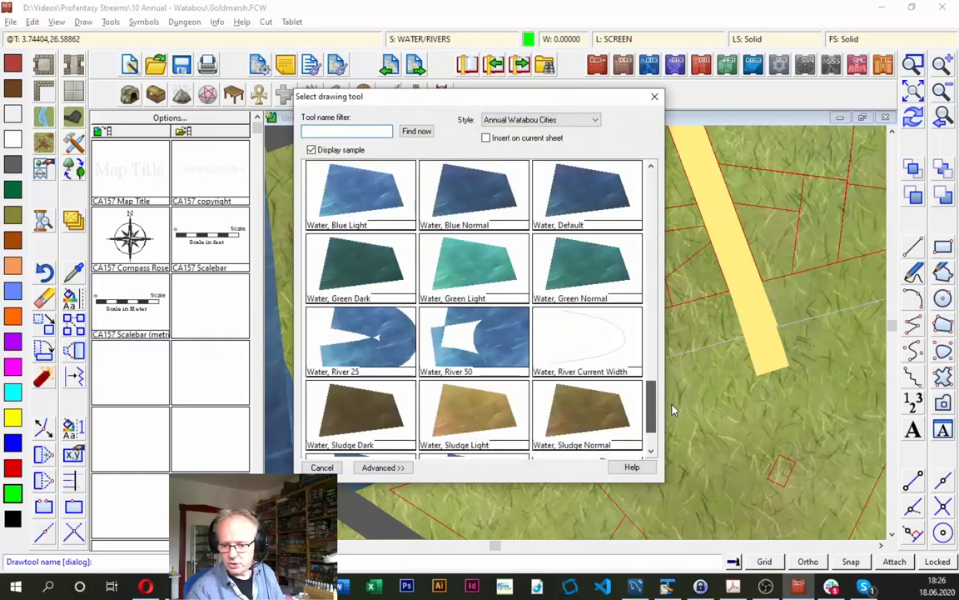
pyautogui.click(373, 354)
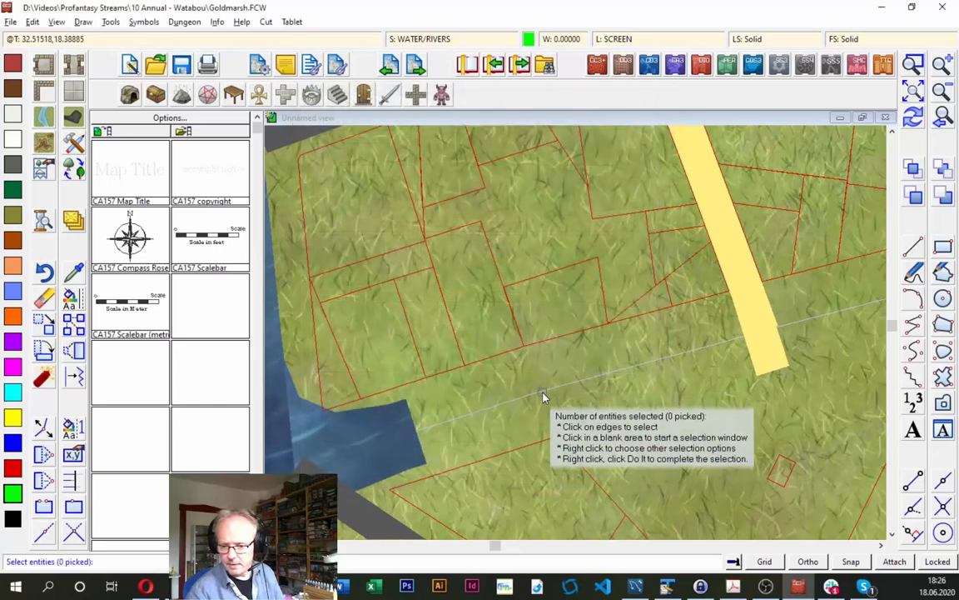
pyautogui.click(544, 397)
pyautogui.rightClick(490, 281)
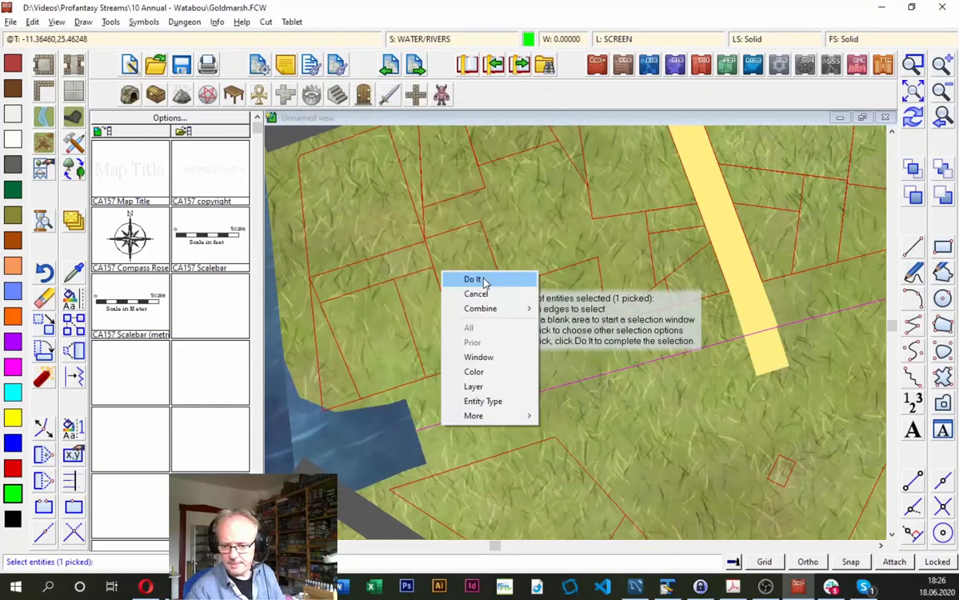
pyautogui.click(485, 281)
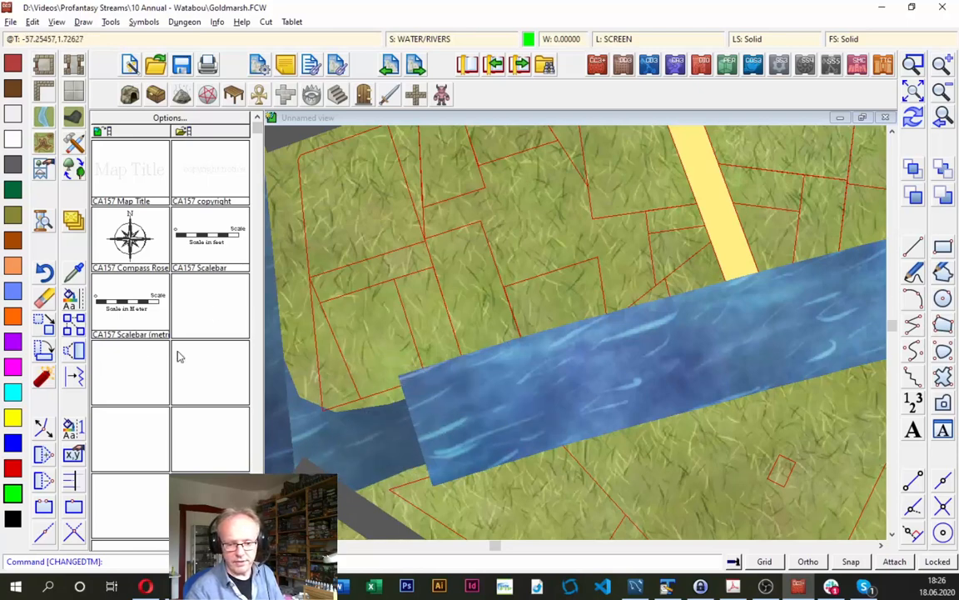
# - Measure the width of the river-mouth water where it meets the end of the river path
pyautogui.click(221, 25)
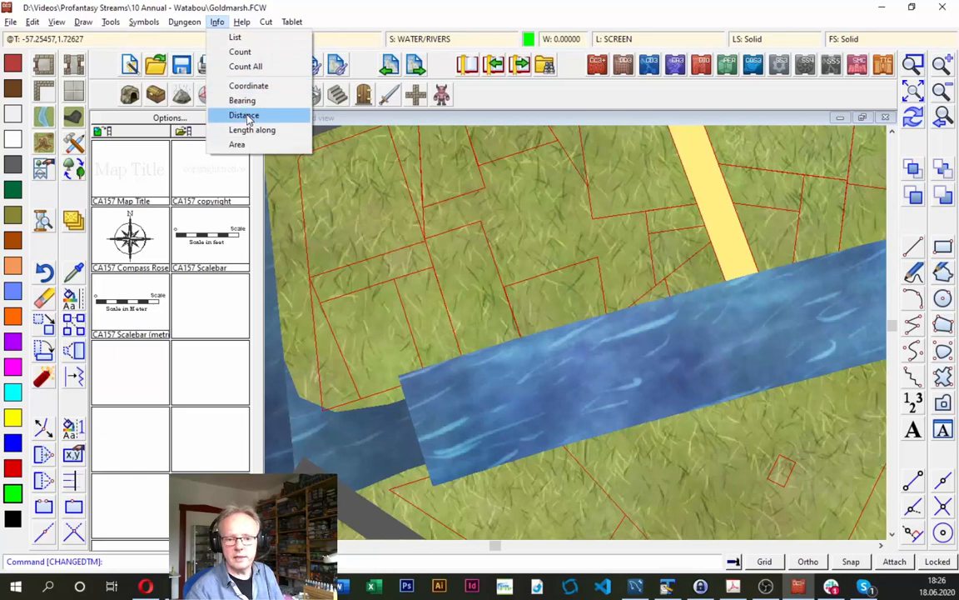
pyautogui.click(227, 113)
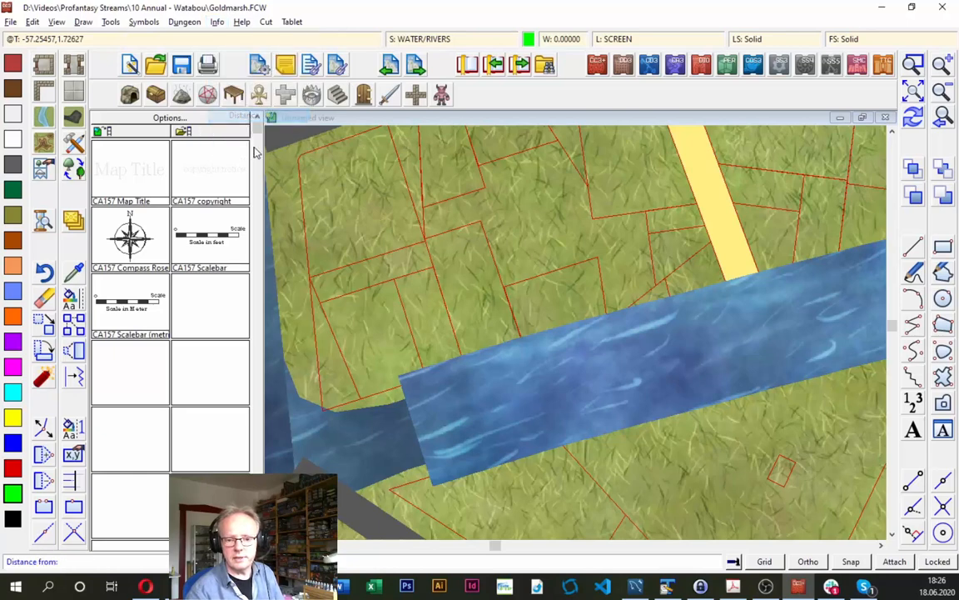
pyautogui.click(406, 406)
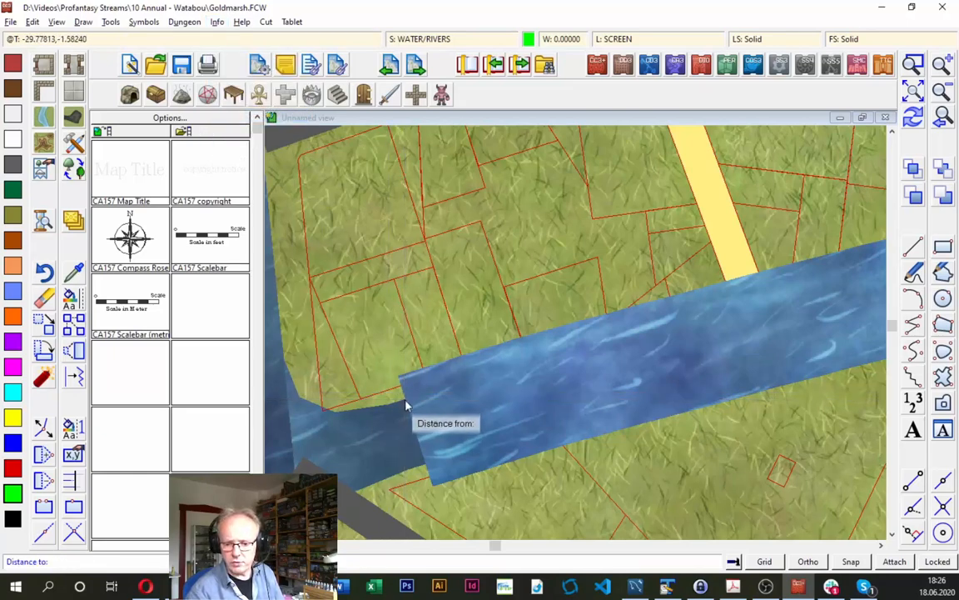
pyautogui.click(426, 467)
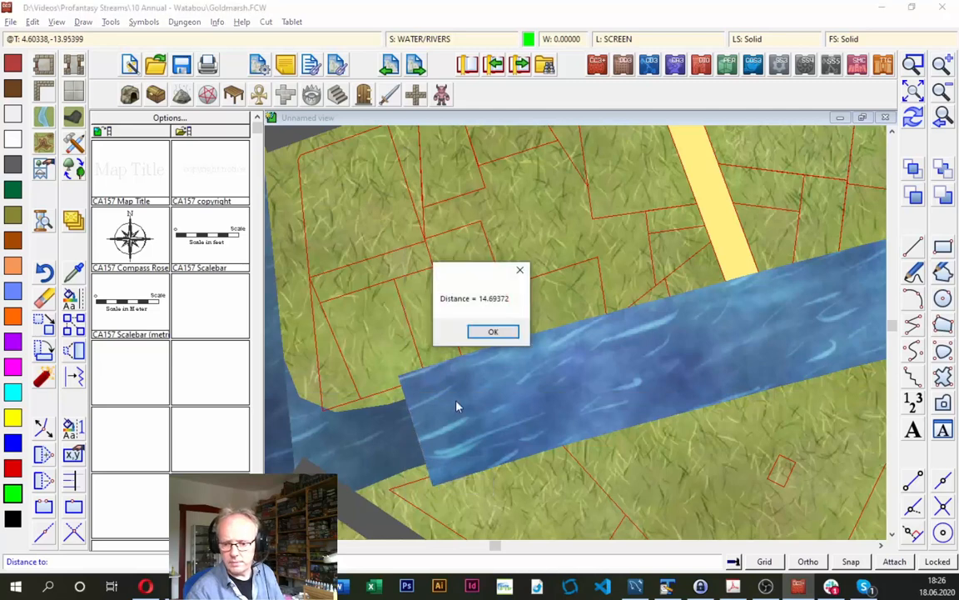
pyautogui.click(492, 332)
# - Change the river path's line width to match the measured river-mouth width, and check its junction with the western water
pyautogui.rightClick(86, 296)
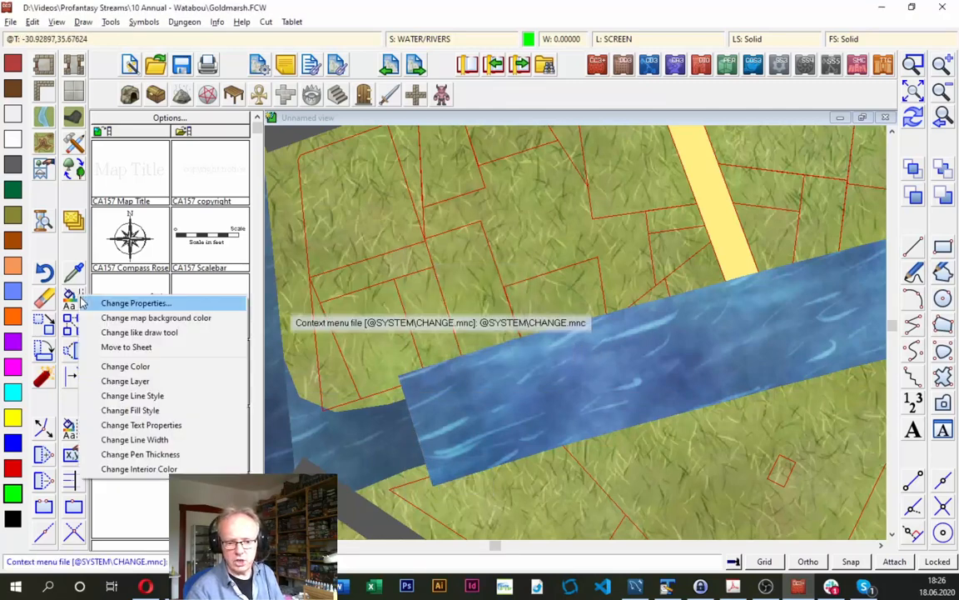
pyautogui.click(154, 440)
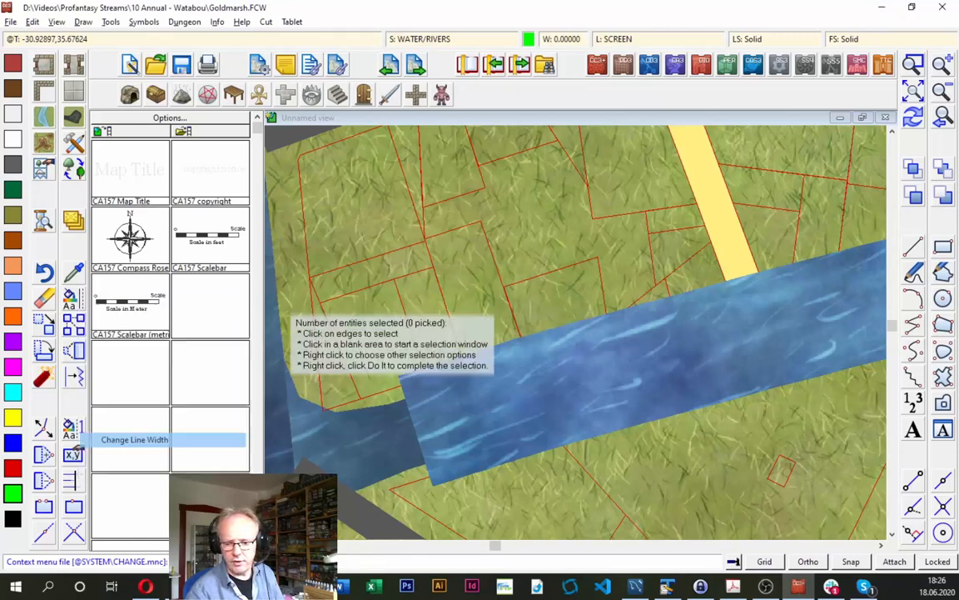
pyautogui.click(595, 380)
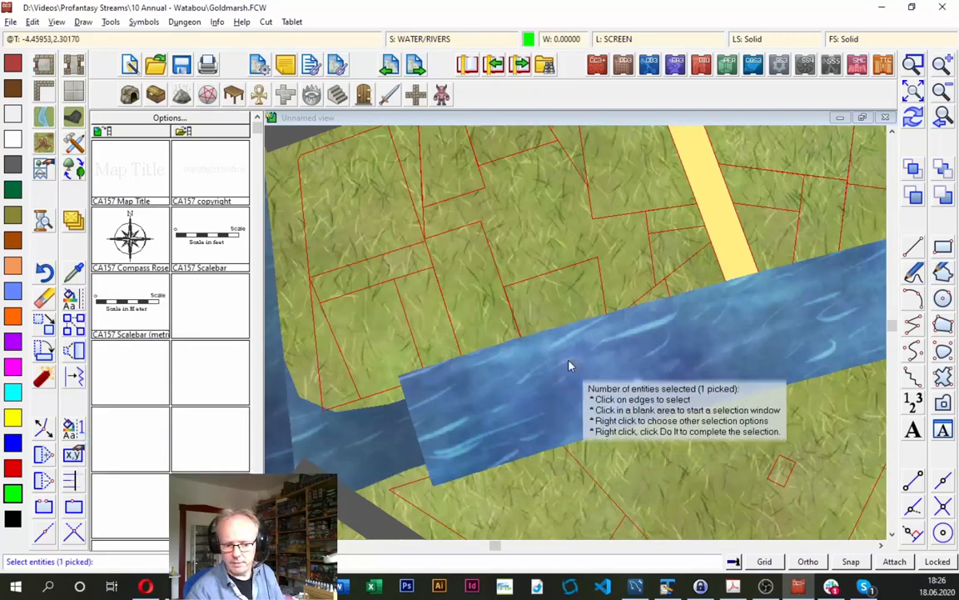
pyautogui.rightClick(447, 273)
pyautogui.click(486, 277)
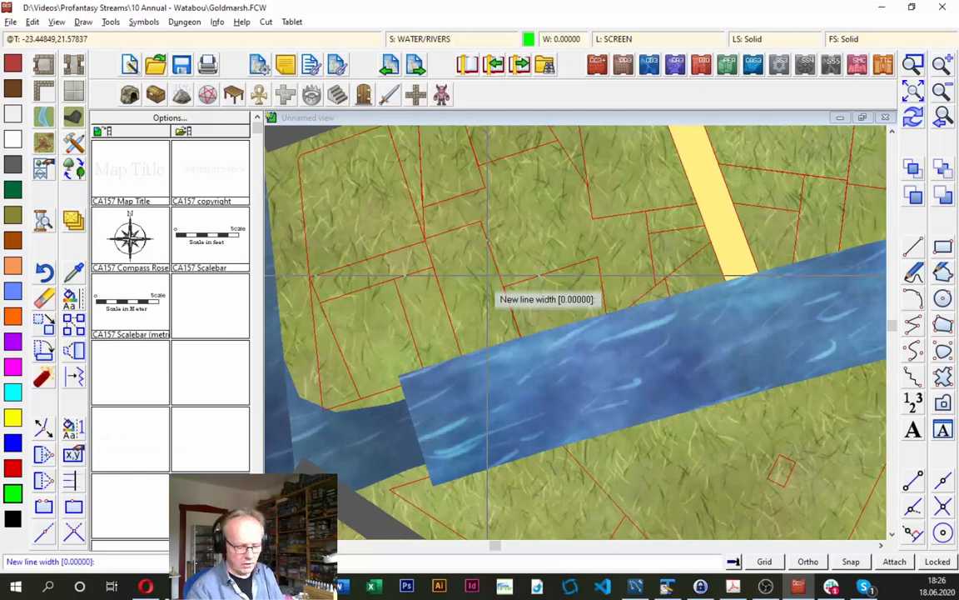
pyautogui.write('1')
pyautogui.press('Return')
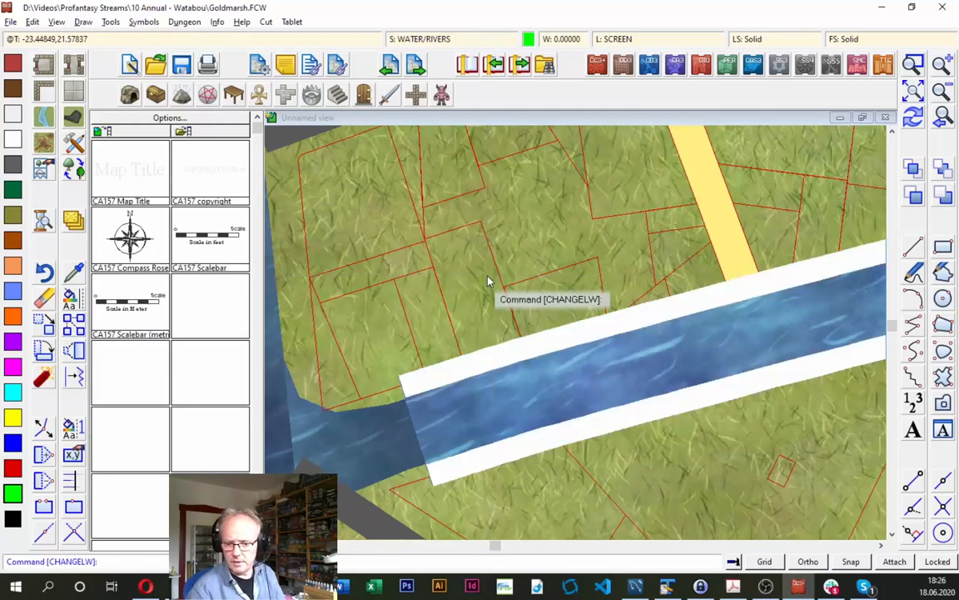
pyautogui.click(944, 119)
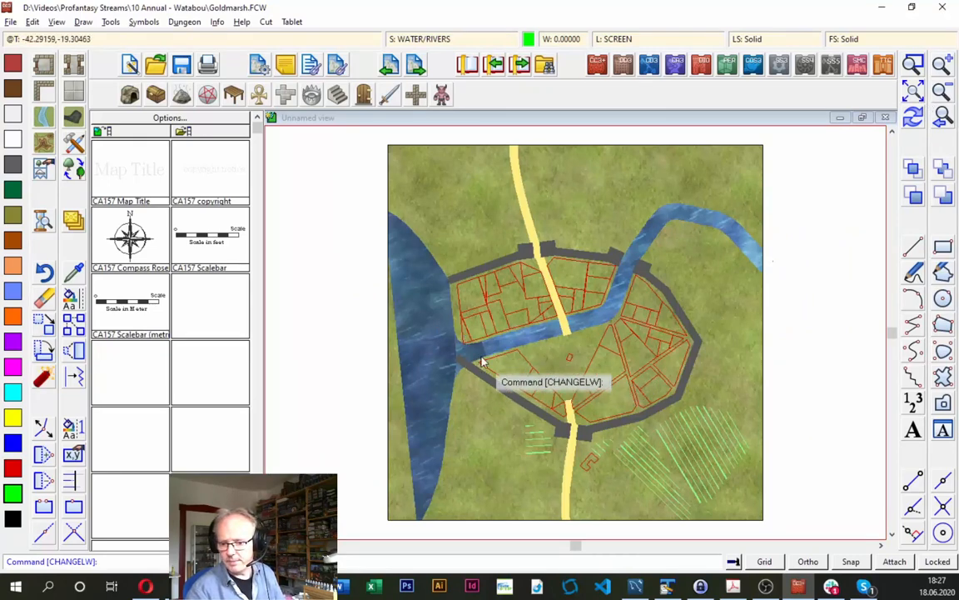
pyautogui.click(922, 69)
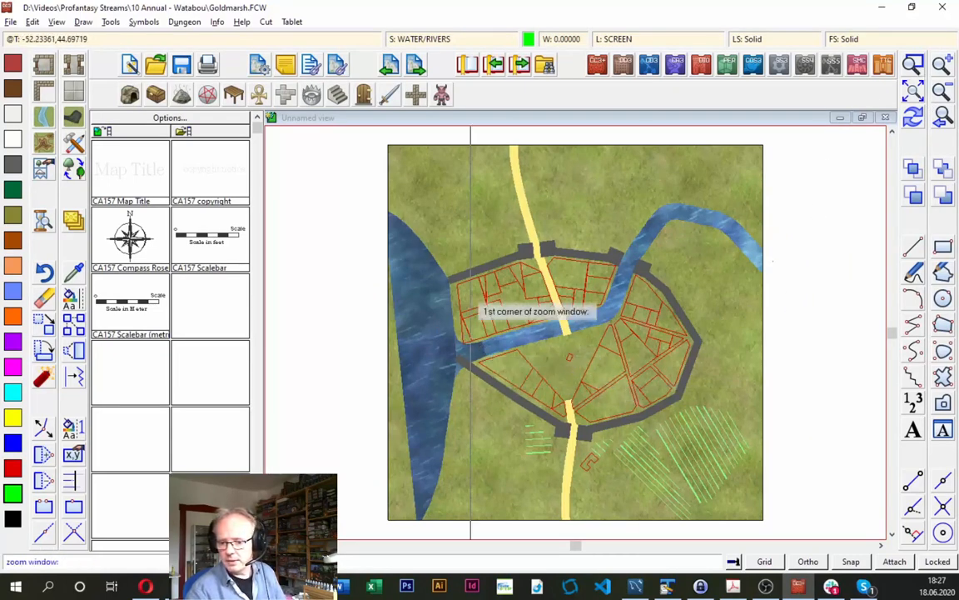
pyautogui.click(434, 319)
pyautogui.click(522, 398)
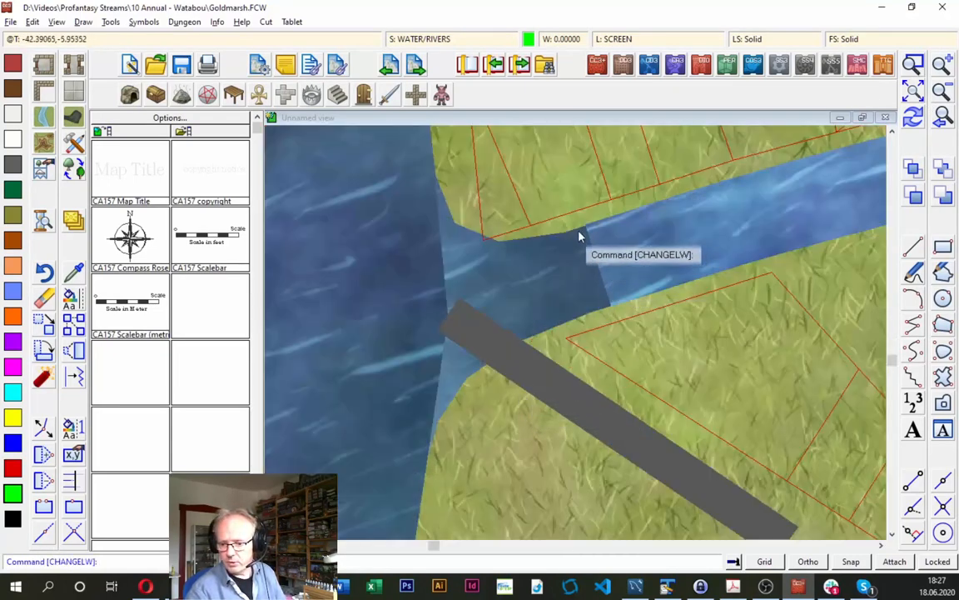
# - Insert a node into the western water polygon just outside the map's southwest corner, extending the water over the corner
pyautogui.click(943, 118)
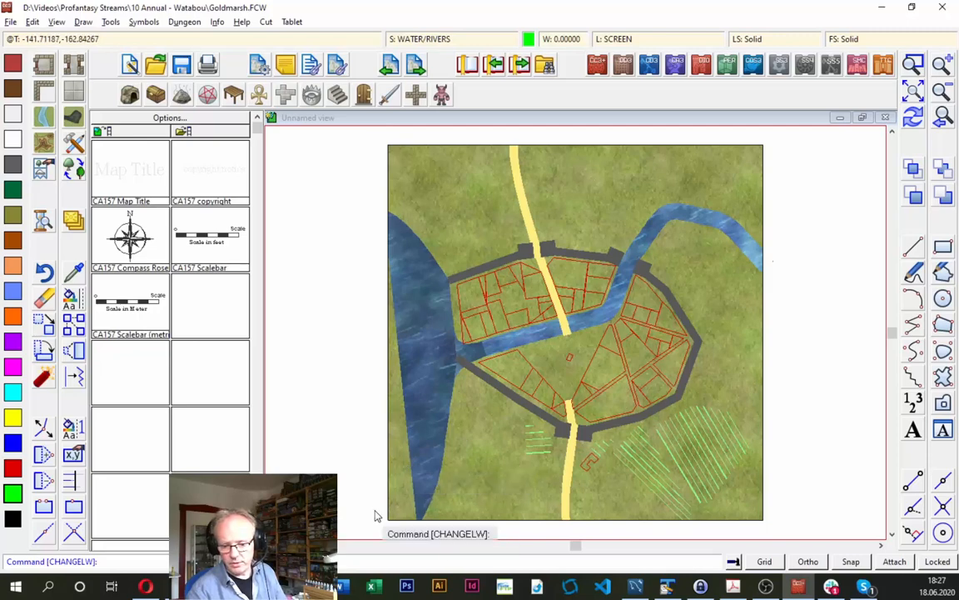
pyautogui.click(42, 457)
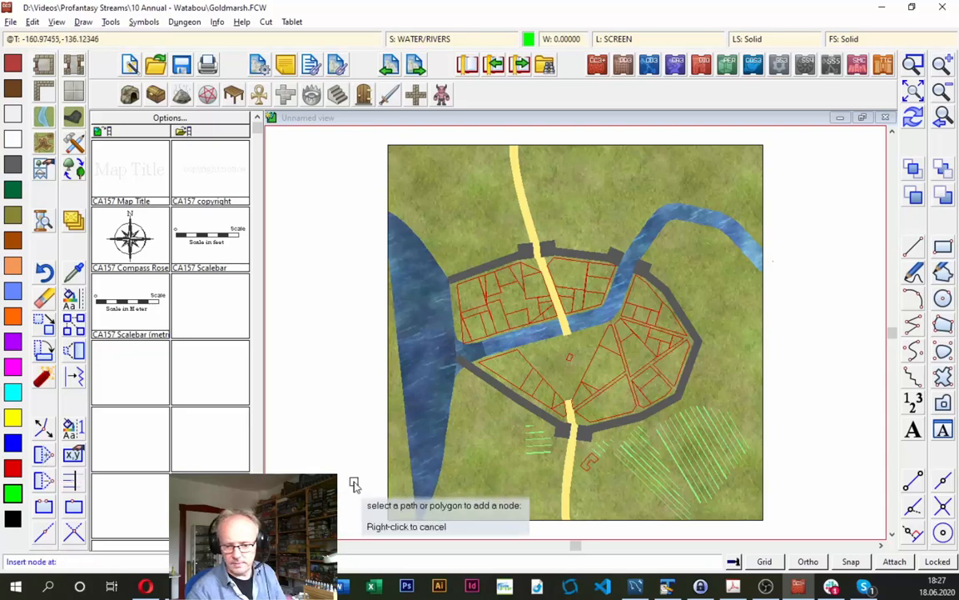
pyautogui.click(412, 463)
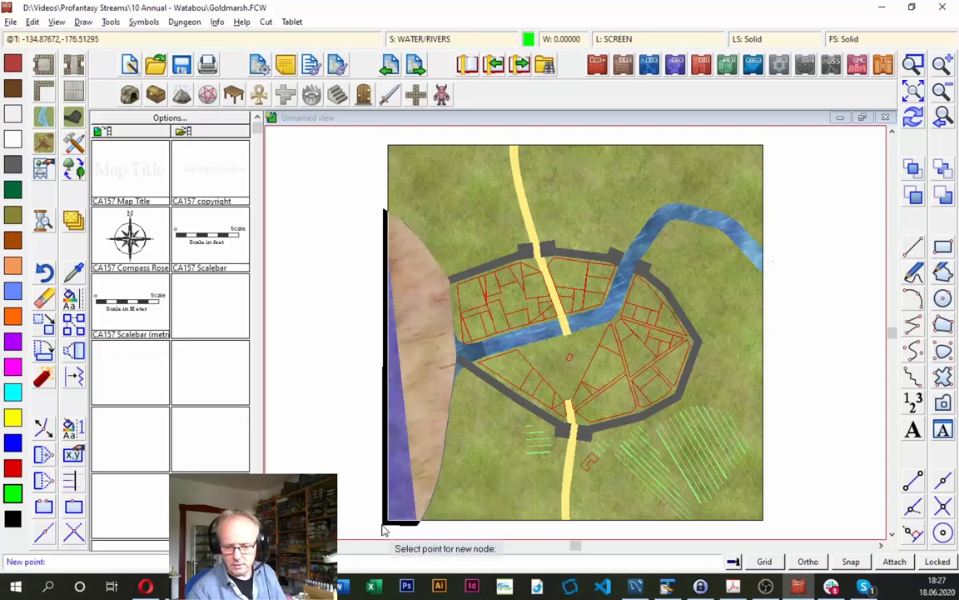
pyautogui.click(385, 531)
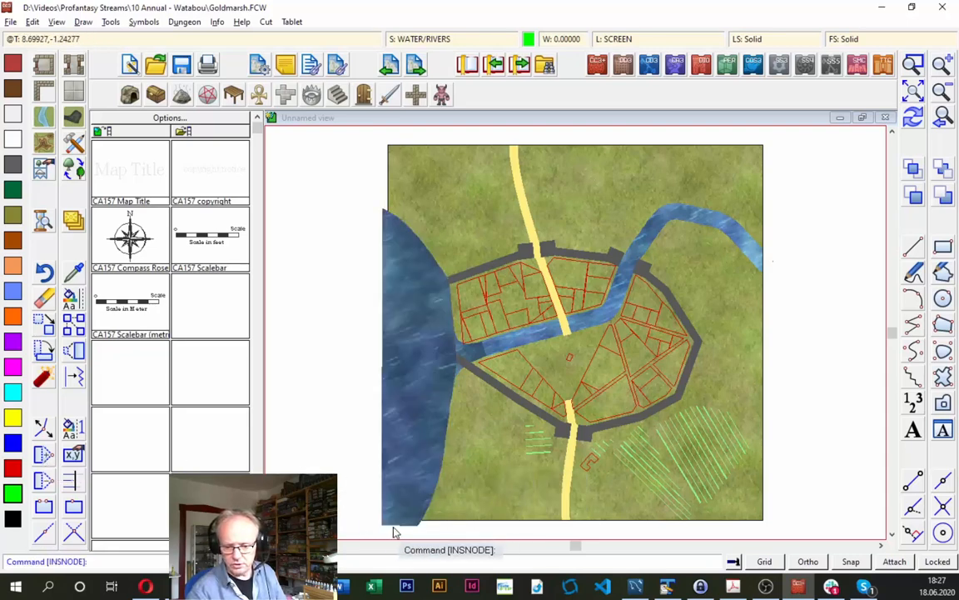
pyautogui.click(914, 118)
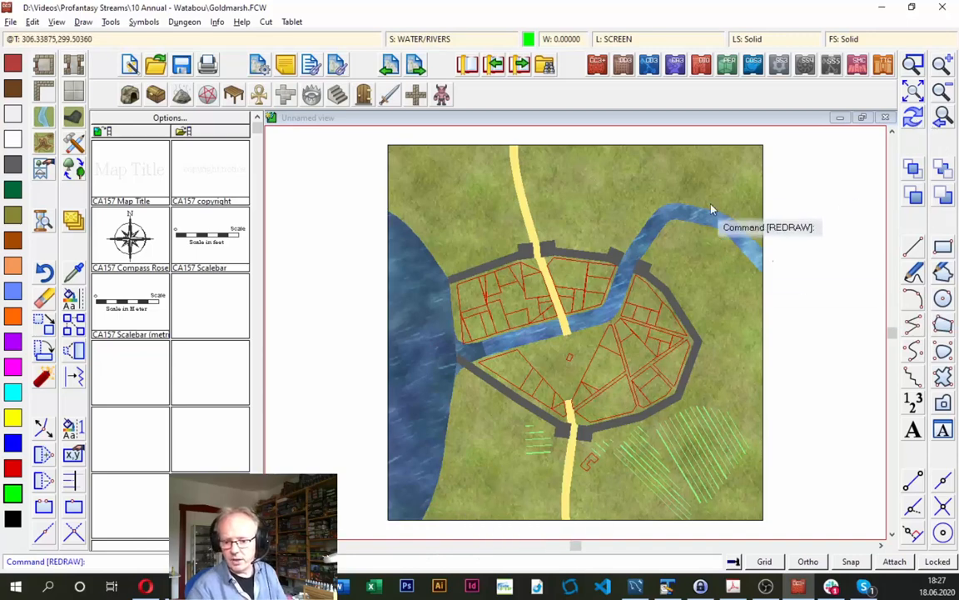
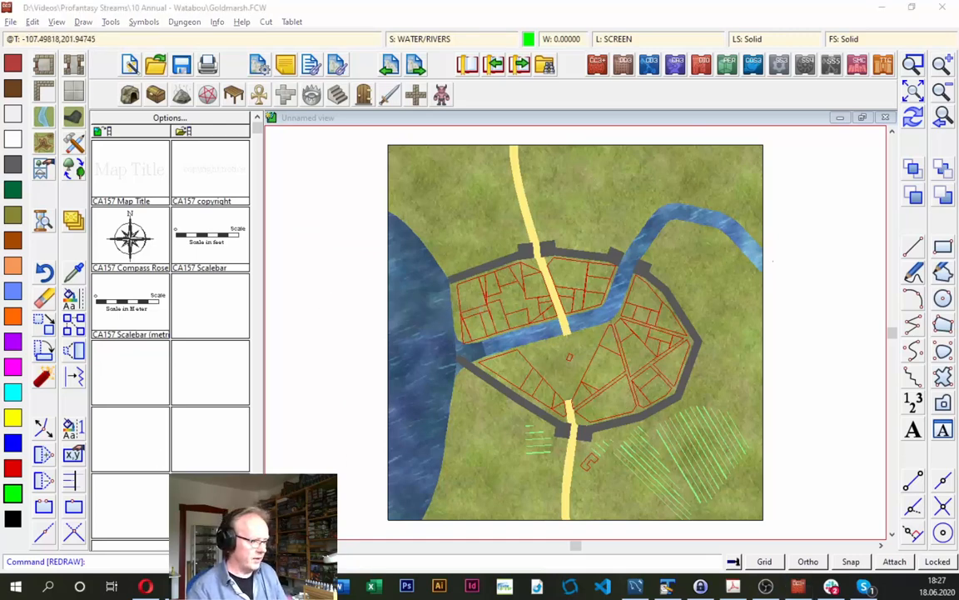
# - Consult the road conversion instructions in the Acrobat mapping guide and set the Goldmarsh drawing's current sheet to ROADS
pyautogui.click(733, 586)
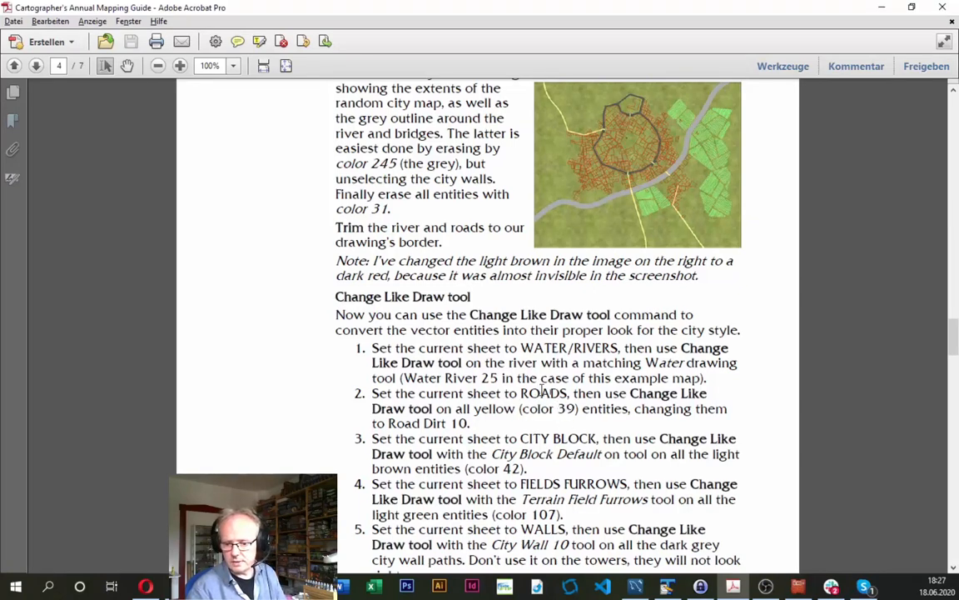
pyautogui.hotkey('alt', 'Tab')
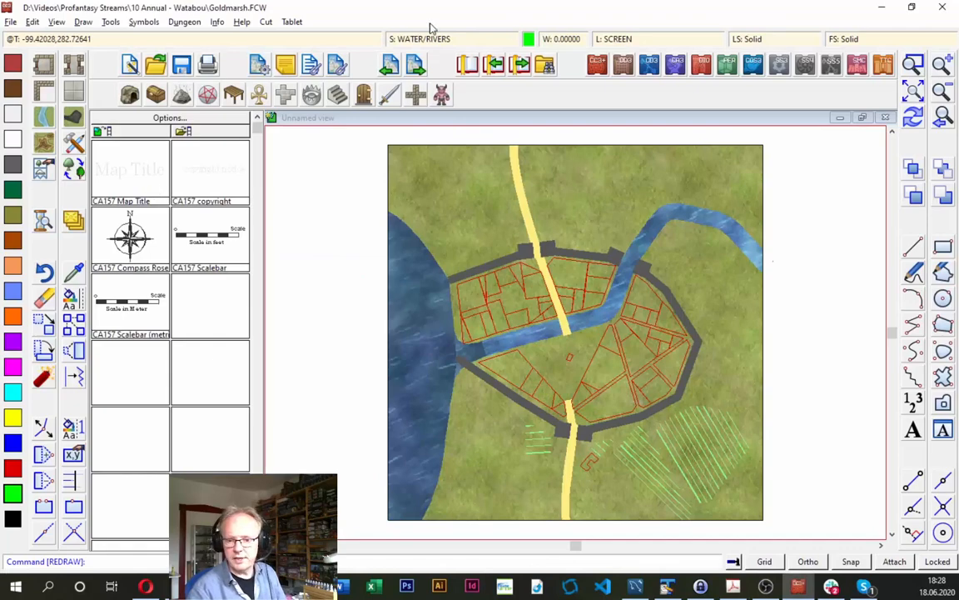
pyautogui.click(366, 37)
pyautogui.click(357, 248)
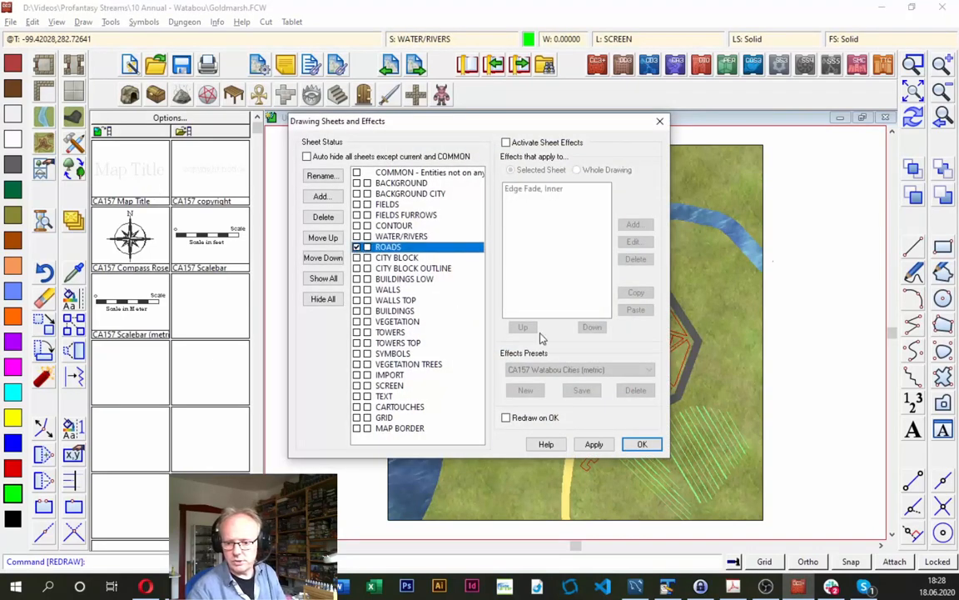
pyautogui.click(644, 444)
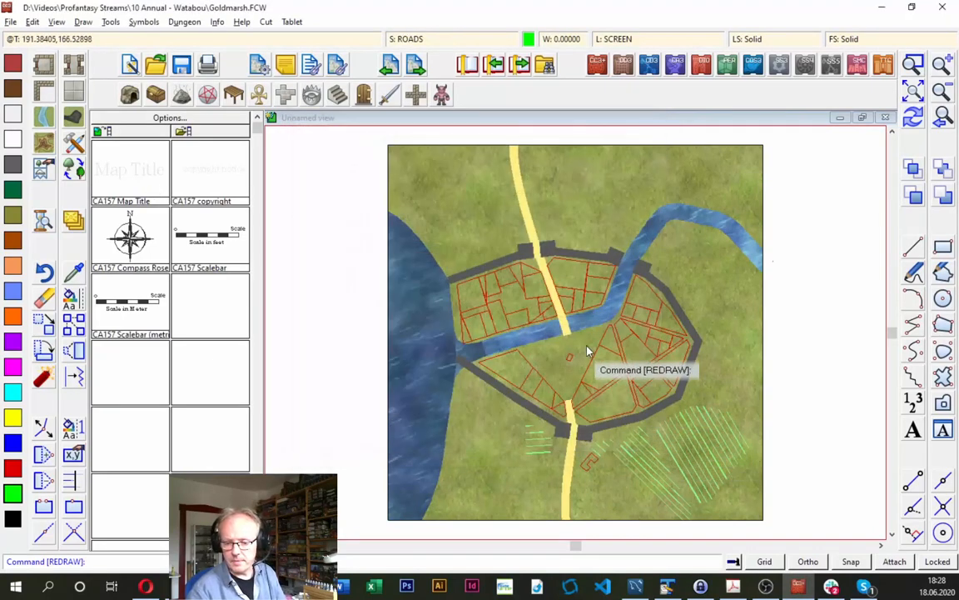
pyautogui.hotkey('alt', 'Tab')
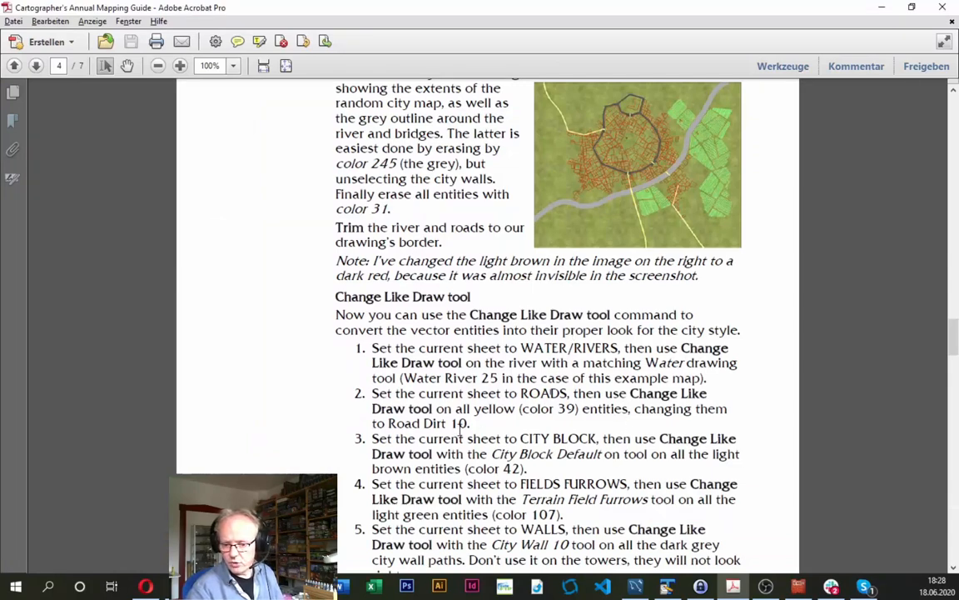
pyautogui.hotkey('alt', 'Tab')
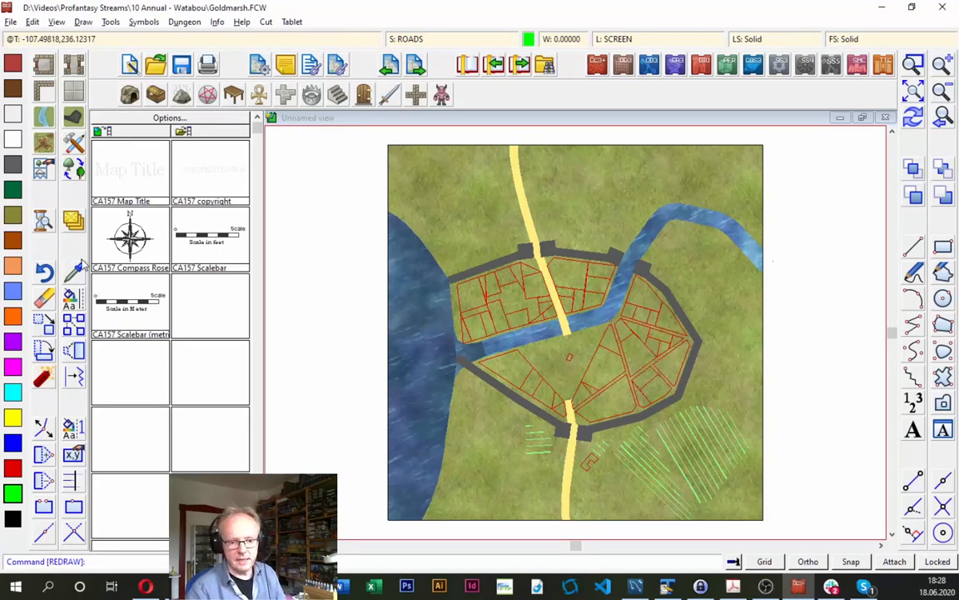
# - Convert all yellow road entities, selected by color 139, to the Road, Dirt 10 drawing tool using Change Like Draw Tool, and redraw the map
pyautogui.rightClick(74, 301)
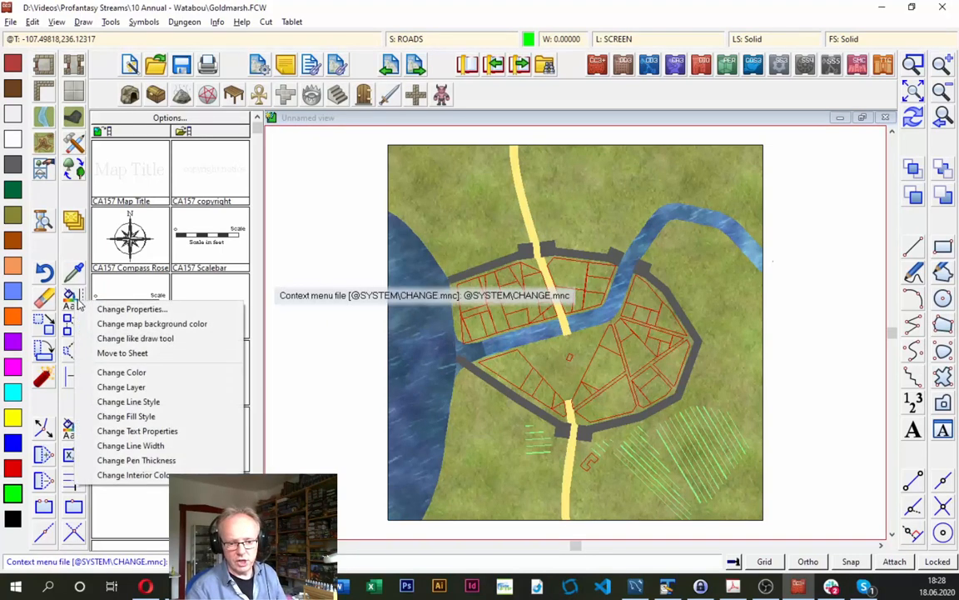
pyautogui.click(116, 340)
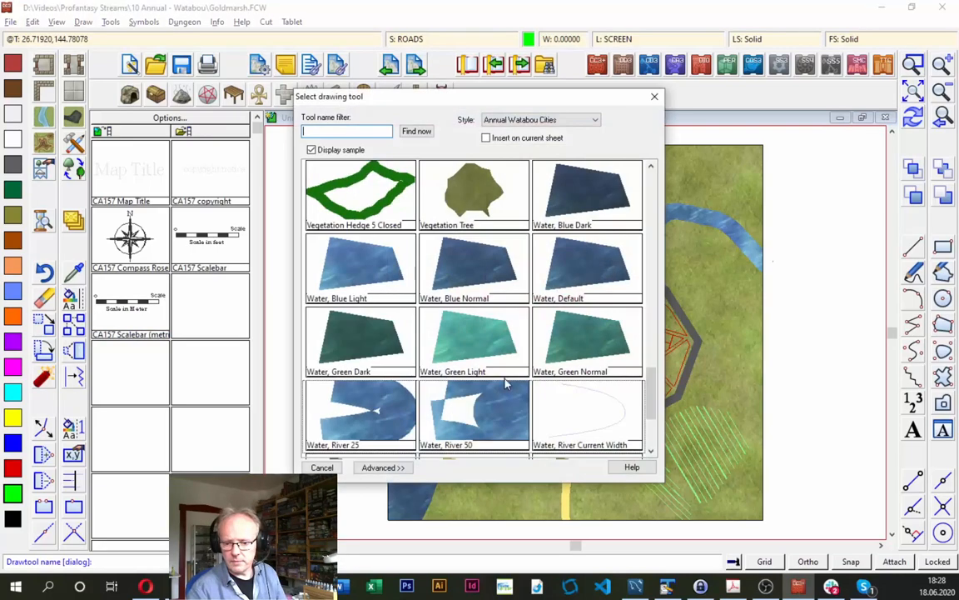
pyautogui.moveTo(651, 391); pyautogui.dragTo(643, 232)
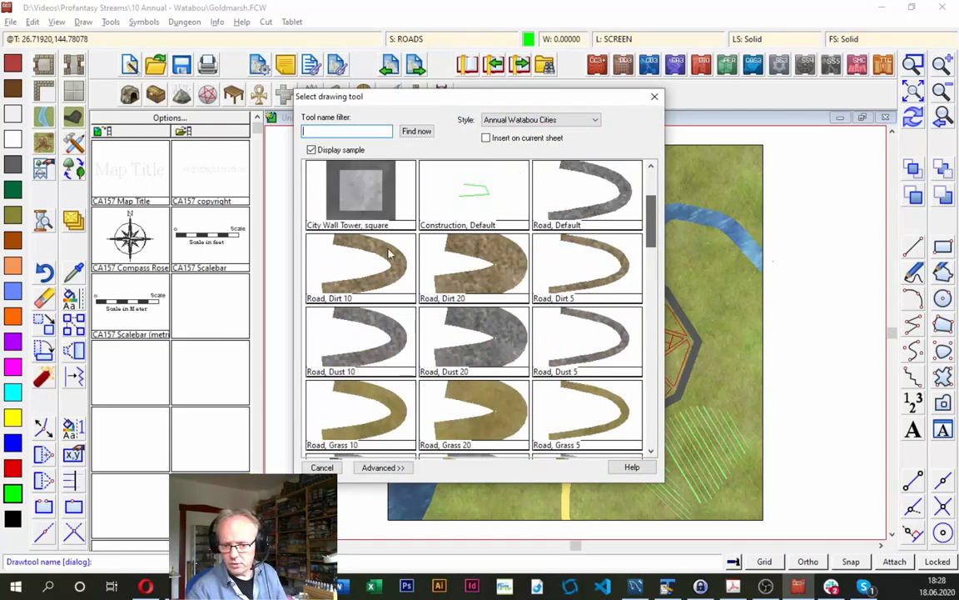
pyautogui.doubleClick(369, 283)
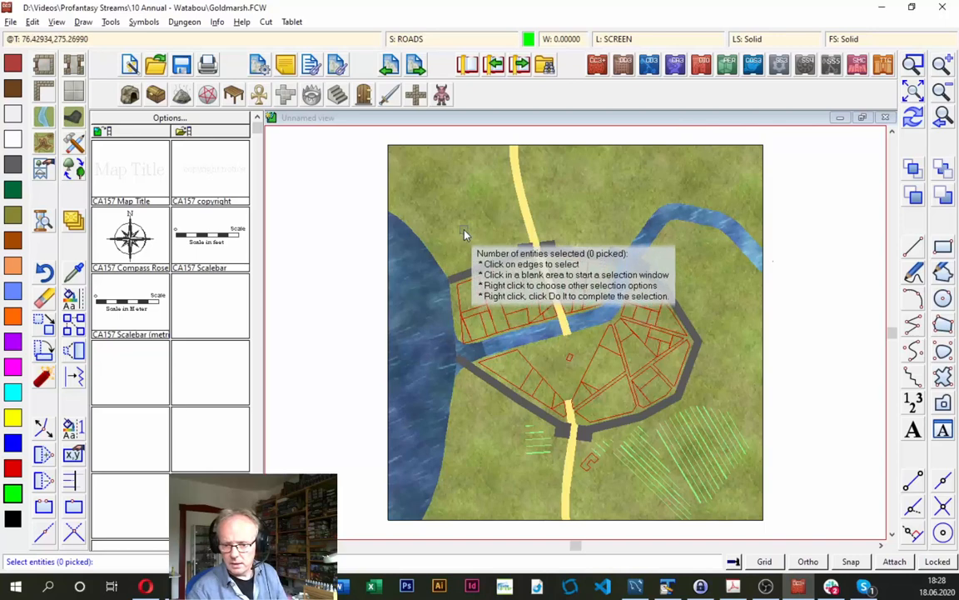
pyautogui.rightClick(415, 228)
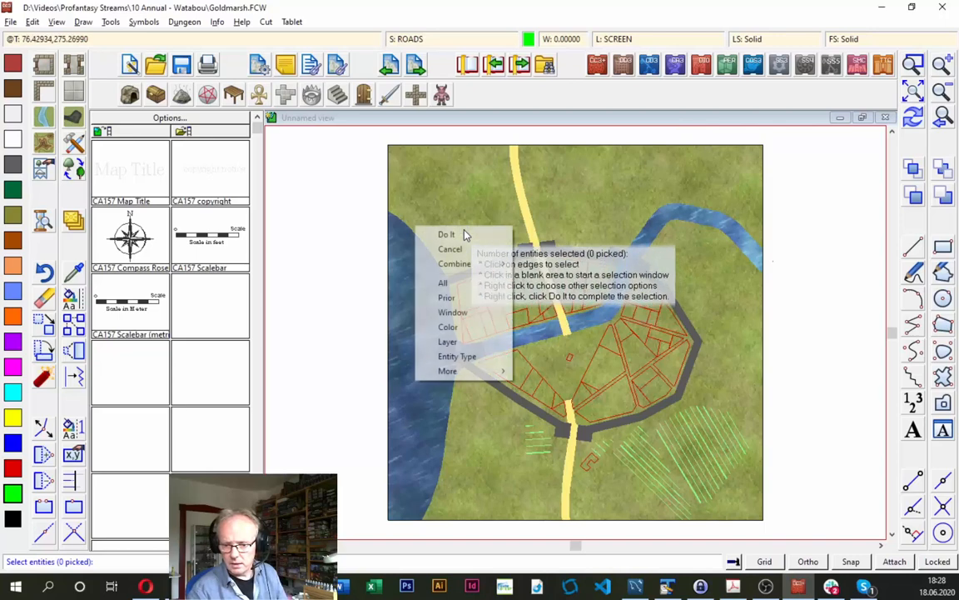
pyautogui.click(450, 326)
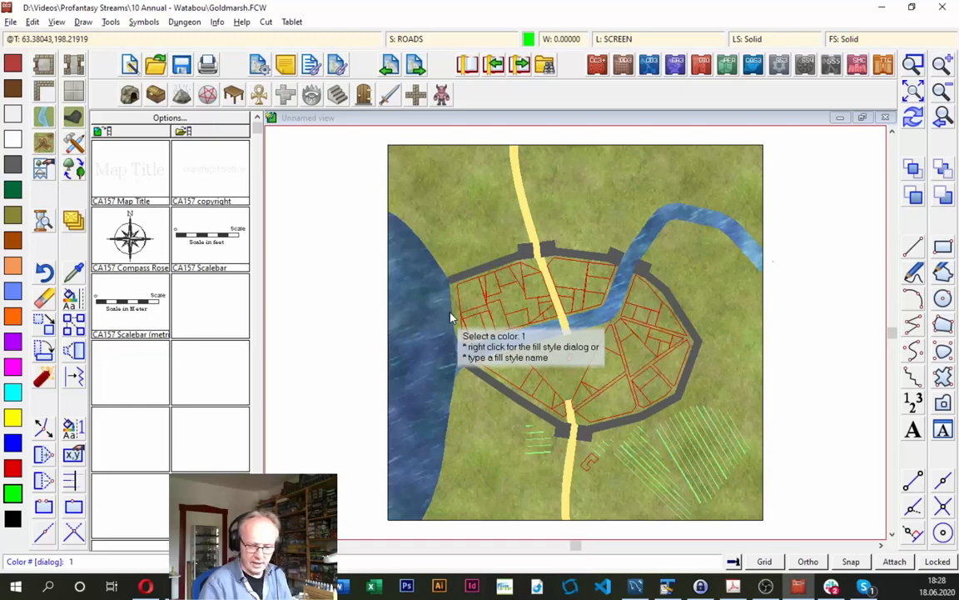
pyautogui.write('139')
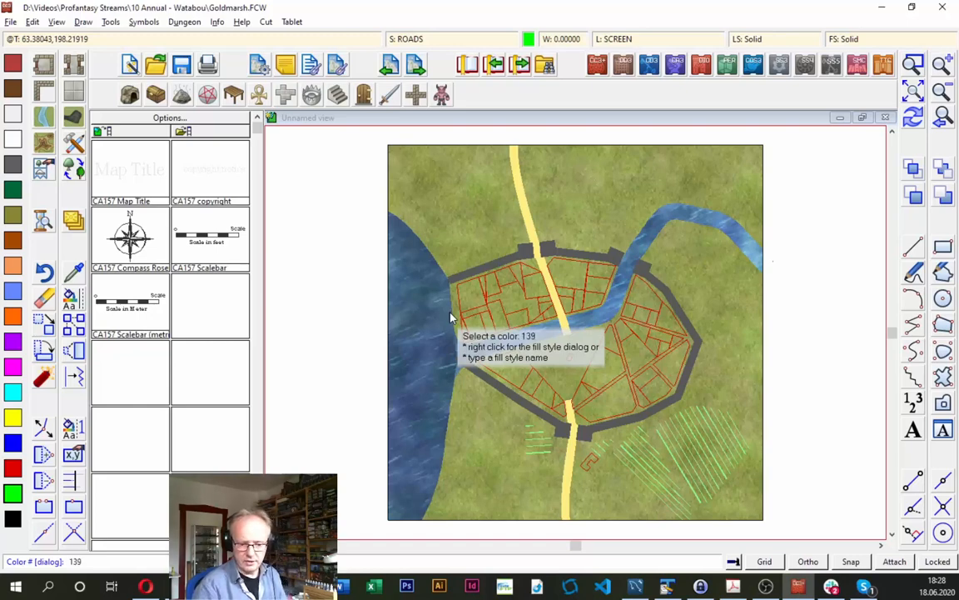
pyautogui.press('Return')
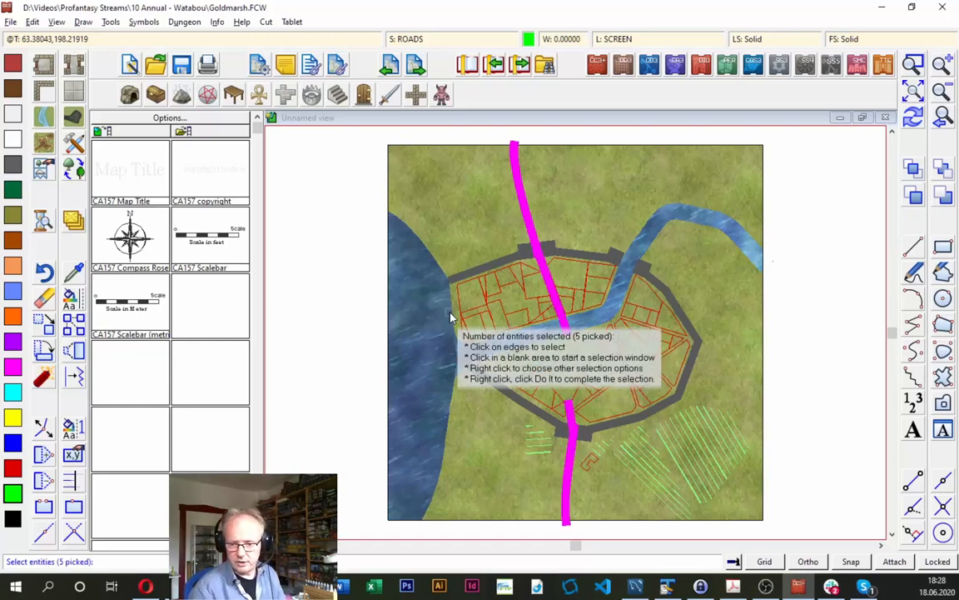
pyautogui.rightClick(488, 231)
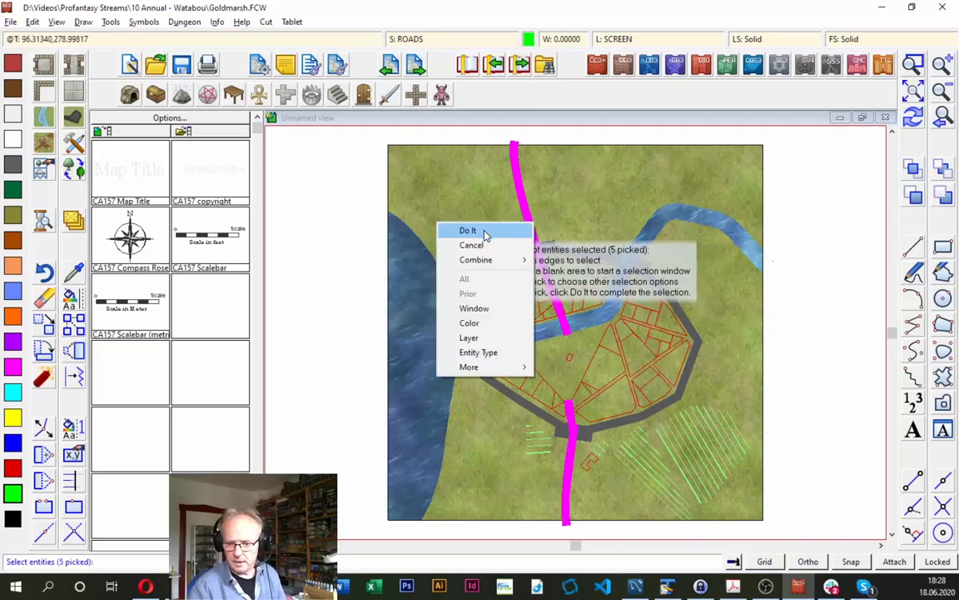
pyautogui.click(485, 233)
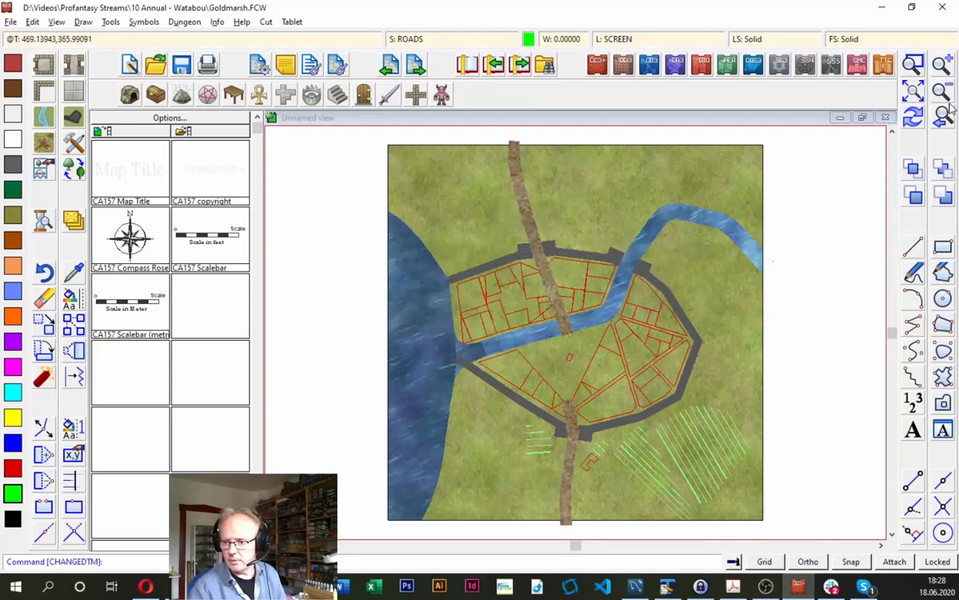
pyautogui.click(913, 119)
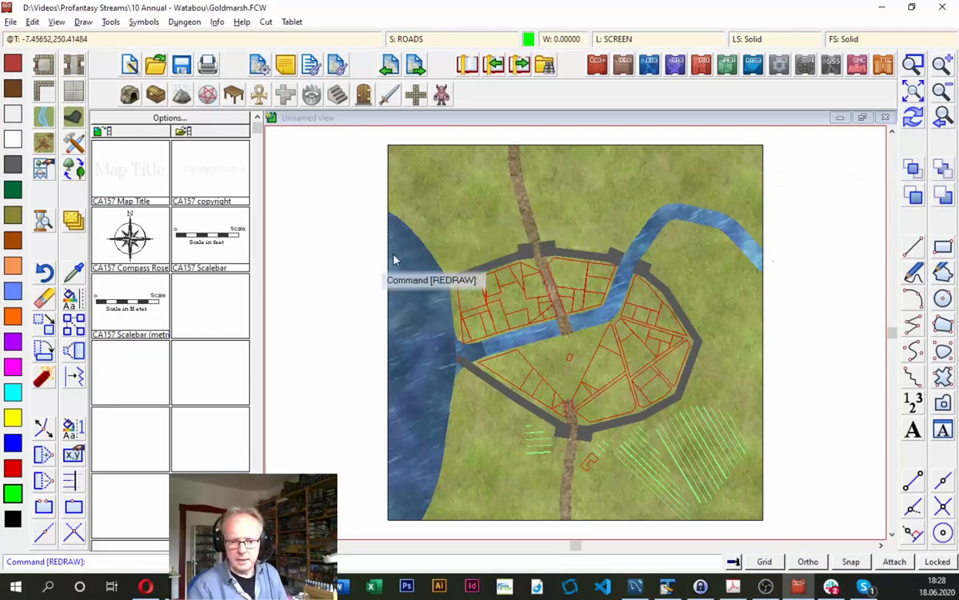
# - Check the city block instructions in the Acrobat guide and set the Goldmarsh drawing's current sheet to CITY BLOCK
pyautogui.hotkey('alt', 'Tab')
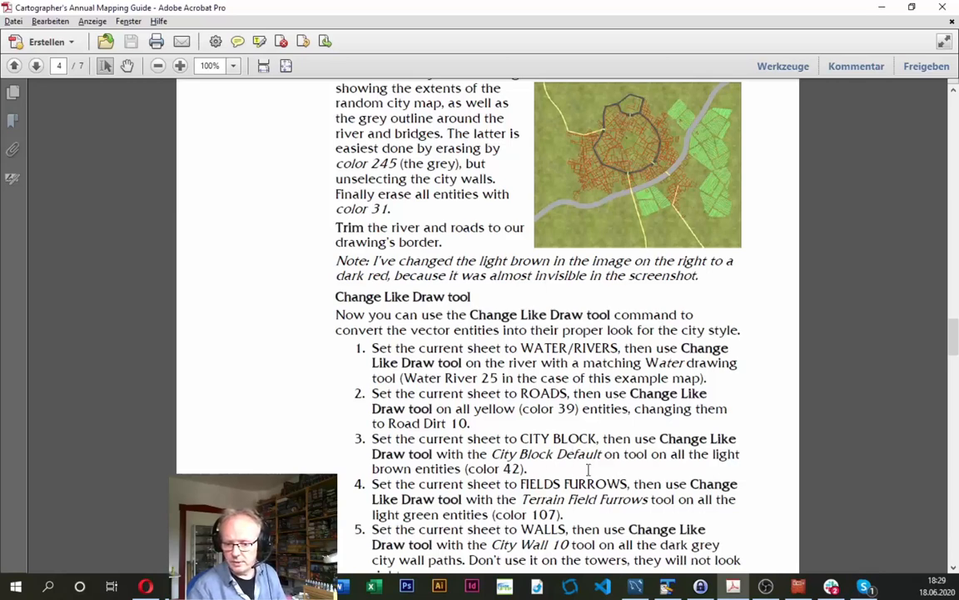
pyautogui.hotkey('alt', 'Tab')
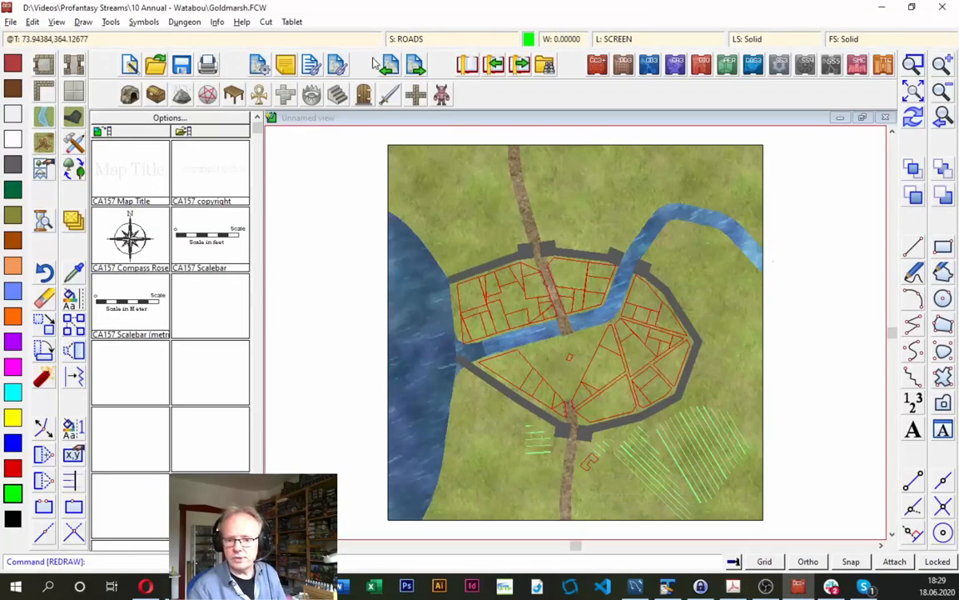
pyautogui.click(416, 42)
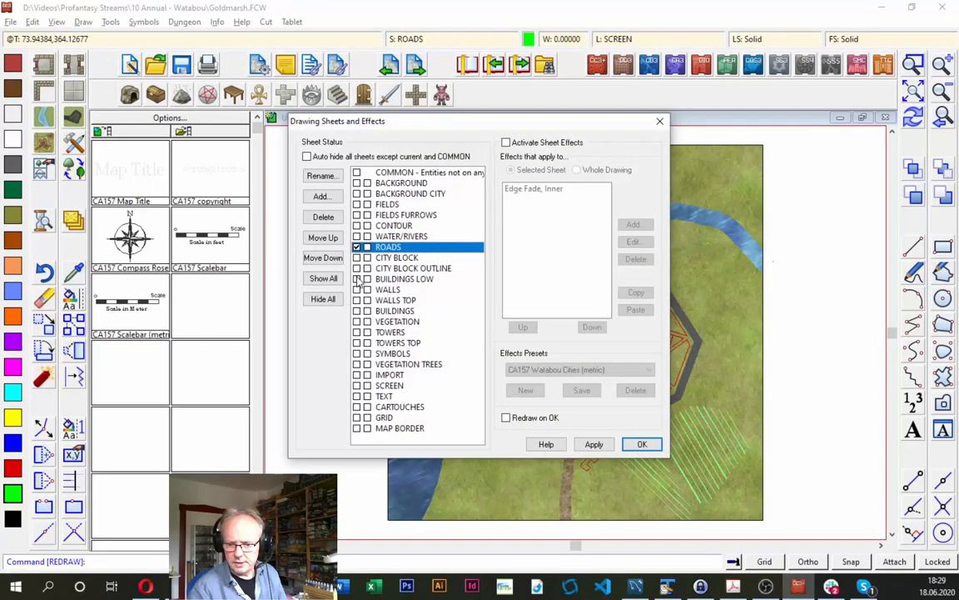
pyautogui.click(396, 257)
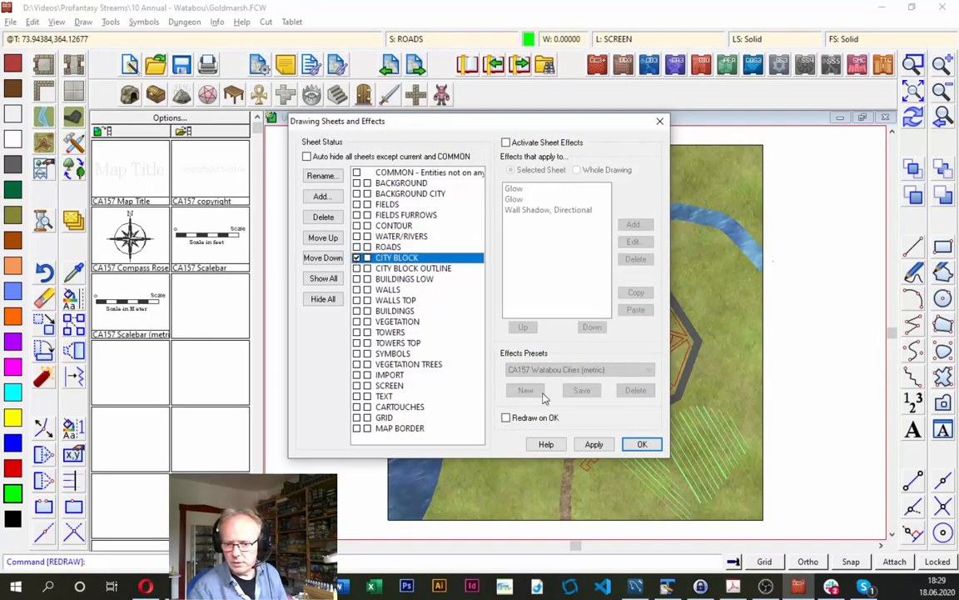
pyautogui.click(641, 443)
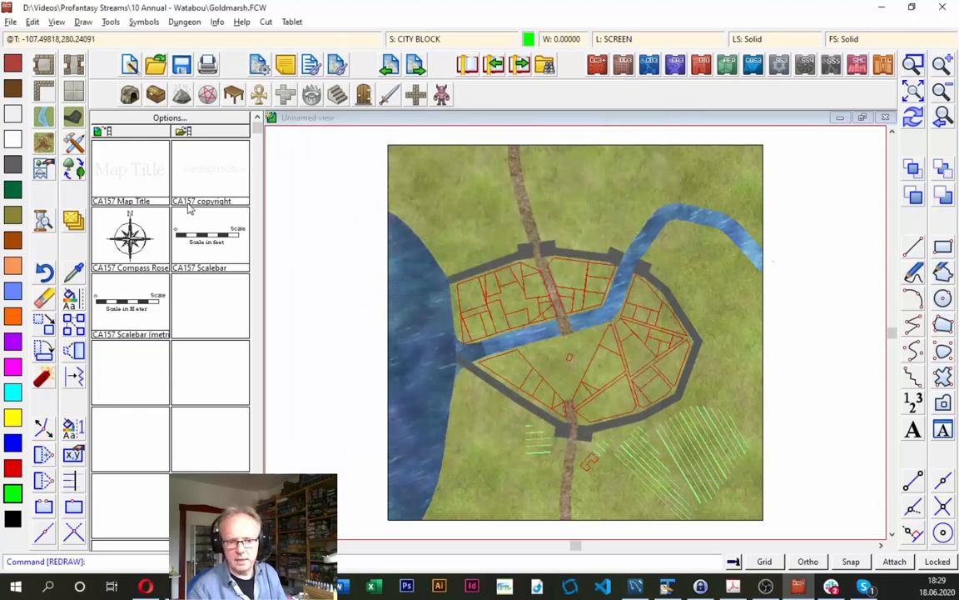
# - Convert all red city block outlines, selected by color 2, to the City Block, default drawing tool using Change Like Draw Tool
pyautogui.rightClick(65, 263)
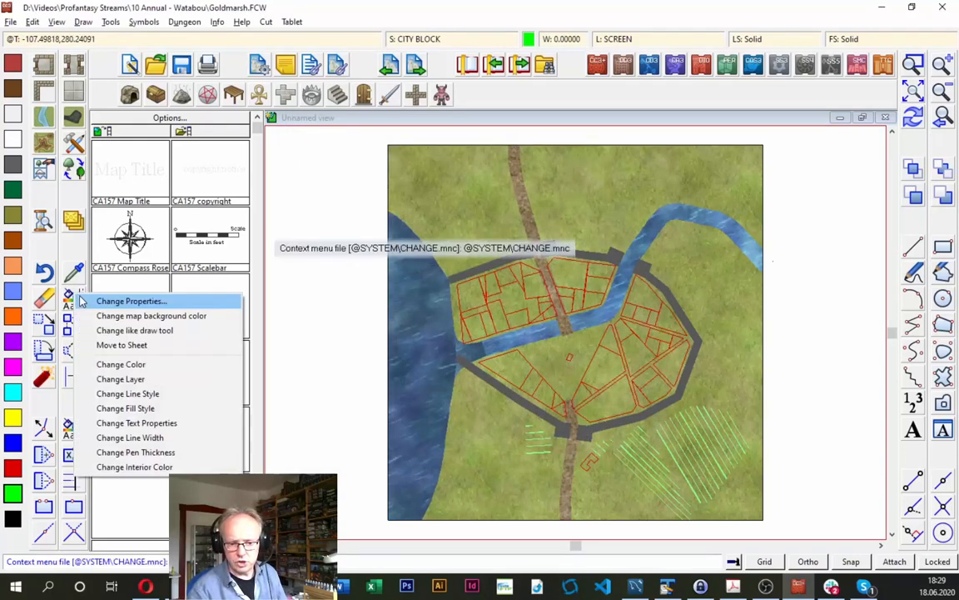
pyautogui.click(125, 329)
pyautogui.rightClick(505, 380)
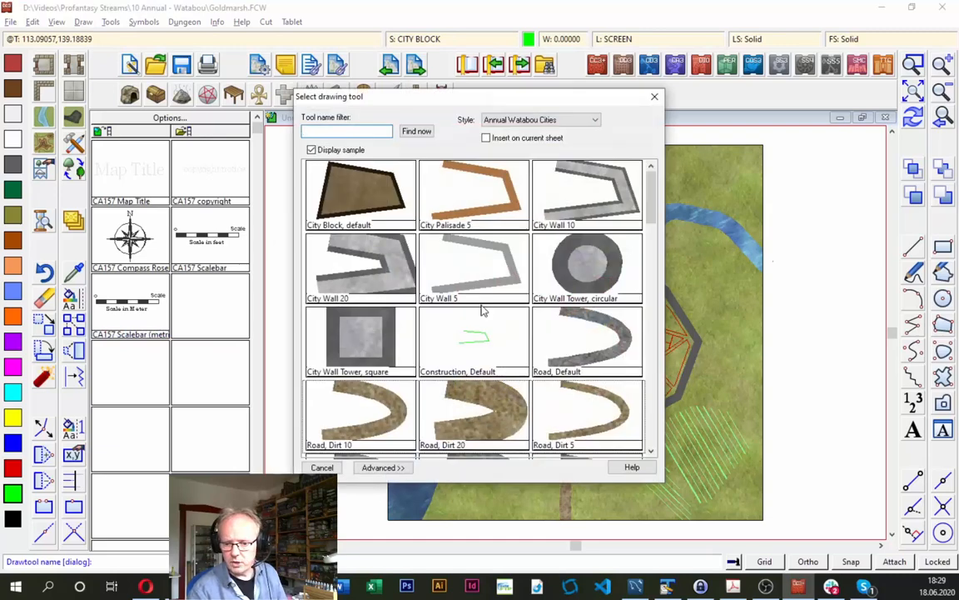
pyautogui.doubleClick(363, 200)
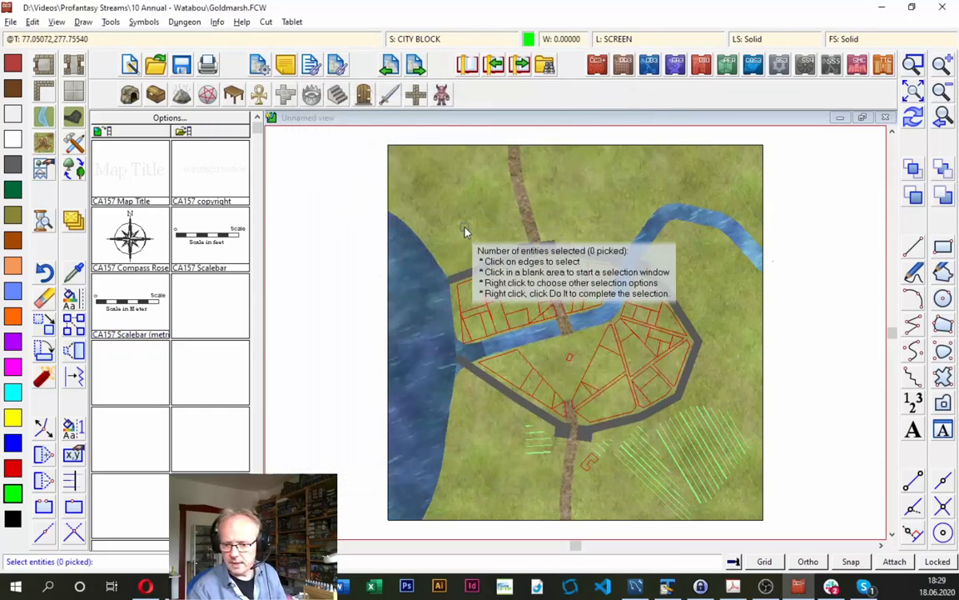
pyautogui.rightClick(416, 225)
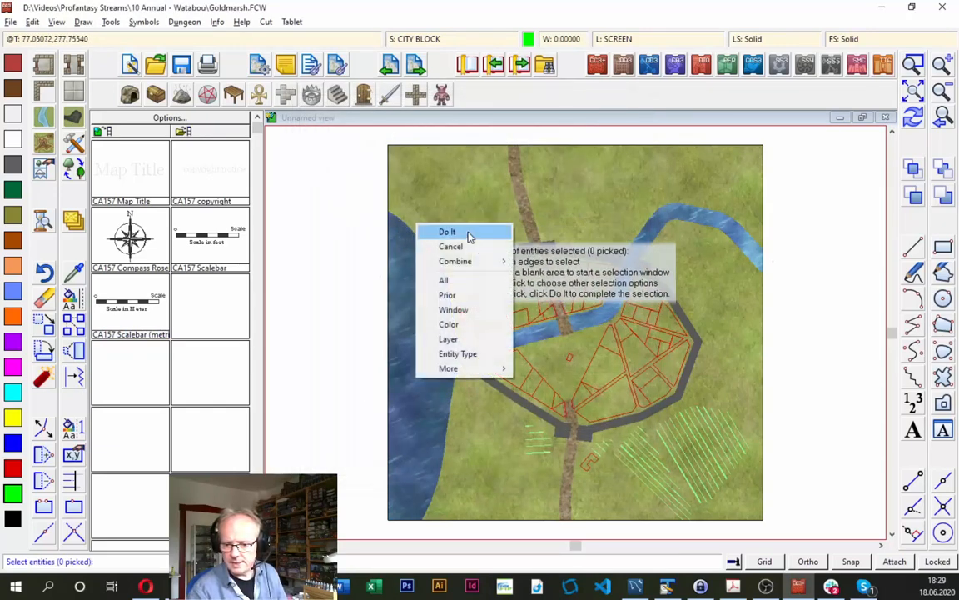
pyautogui.click(467, 331)
pyautogui.rightClick(466, 333)
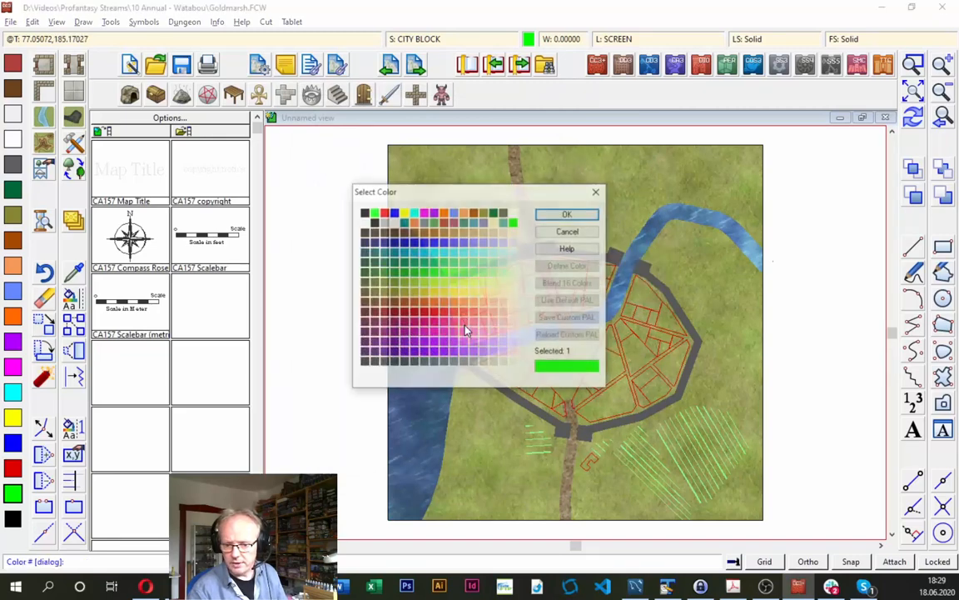
pyautogui.click(383, 213)
pyautogui.click(566, 214)
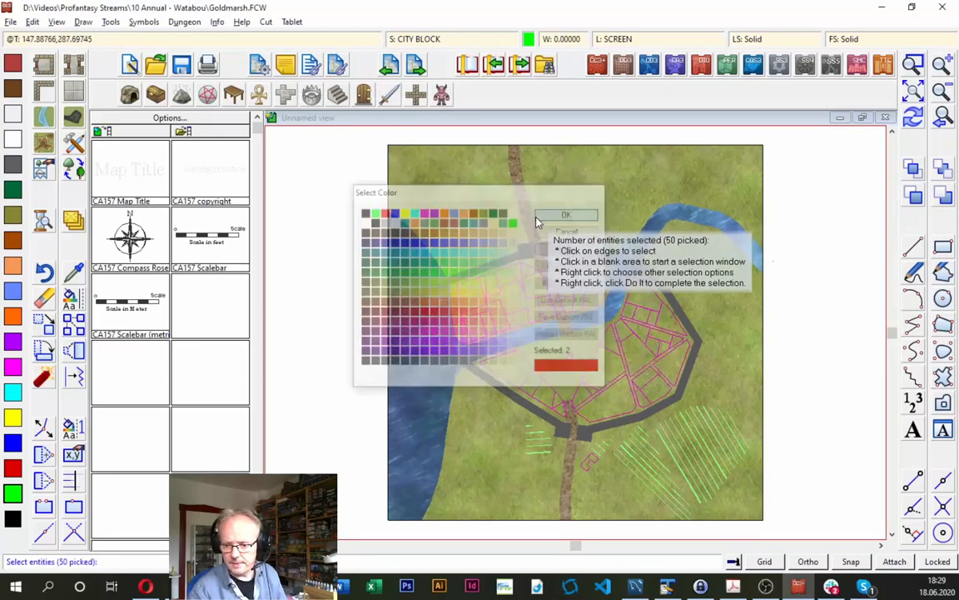
pyautogui.rightClick(405, 175)
pyautogui.click(440, 184)
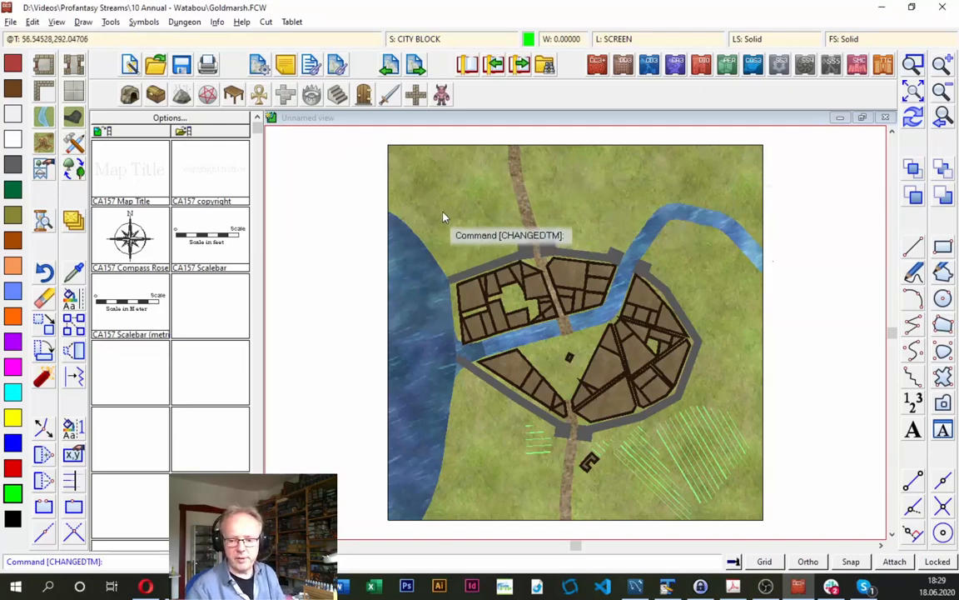
# - Consult the field furrows instructions in the Acrobat mapping guide and return to the Goldmarsh drawing
pyautogui.hotkey('alt', 'Tab')
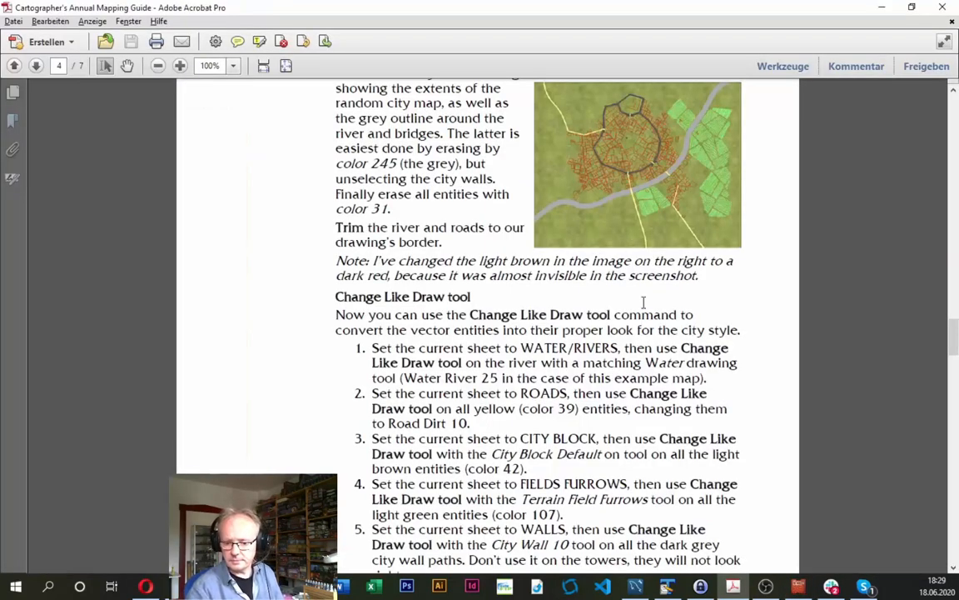
pyautogui.scroll(-3, 538, 483)
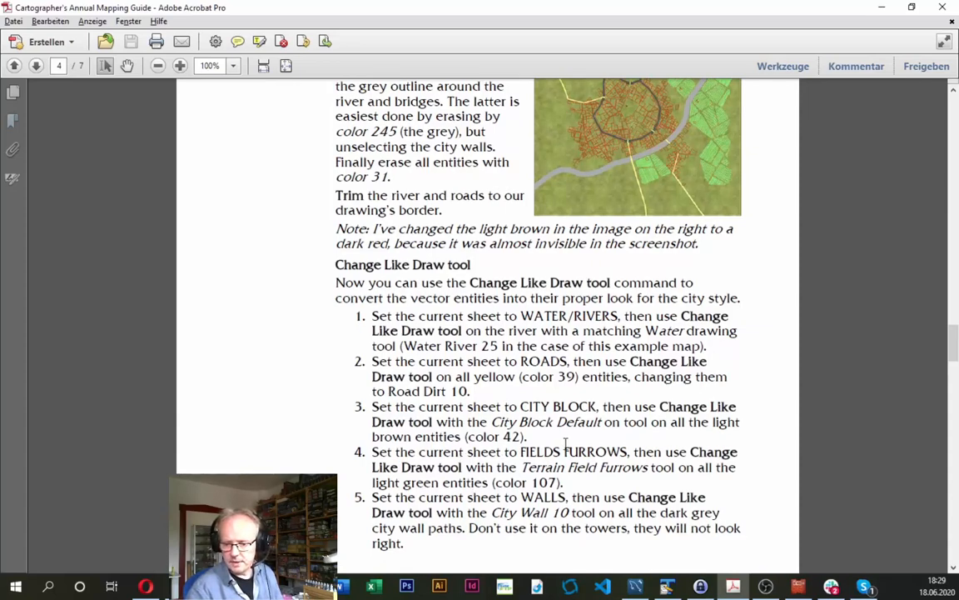
pyautogui.hotkey('alt', 'Tab')
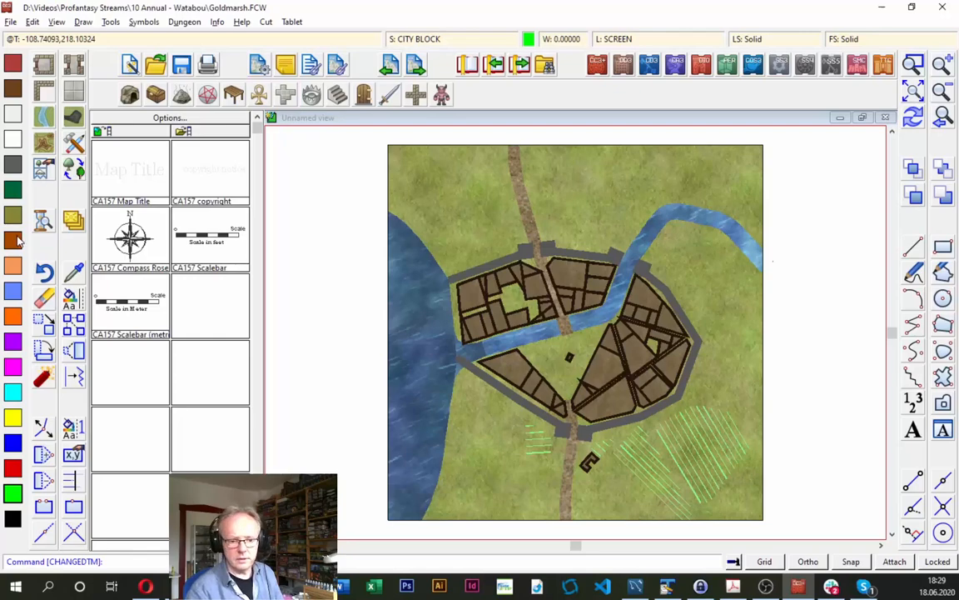
# - Convert all light green field lines, selected by color from one of them, to the Terrain, Field Furrows drawing tool and redraw the map
pyautogui.rightClick(71, 273)
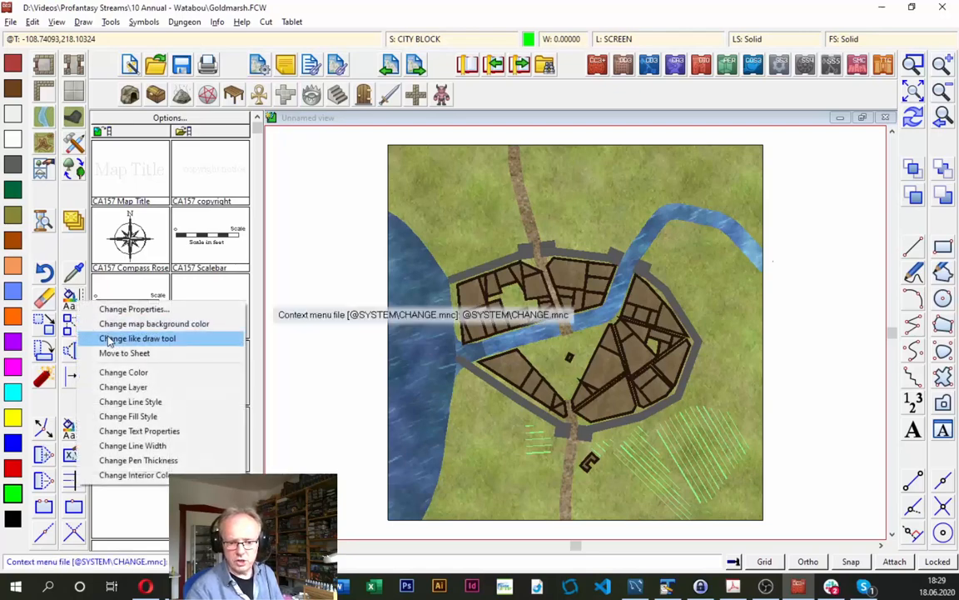
pyautogui.click(100, 306)
pyautogui.rightClick(438, 300)
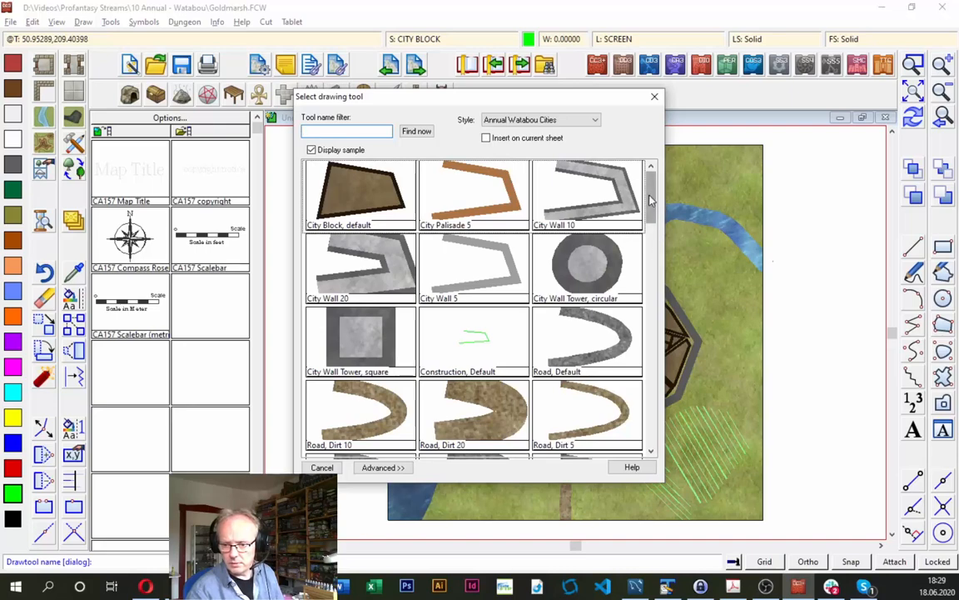
pyautogui.scroll(-10, 650, 199)
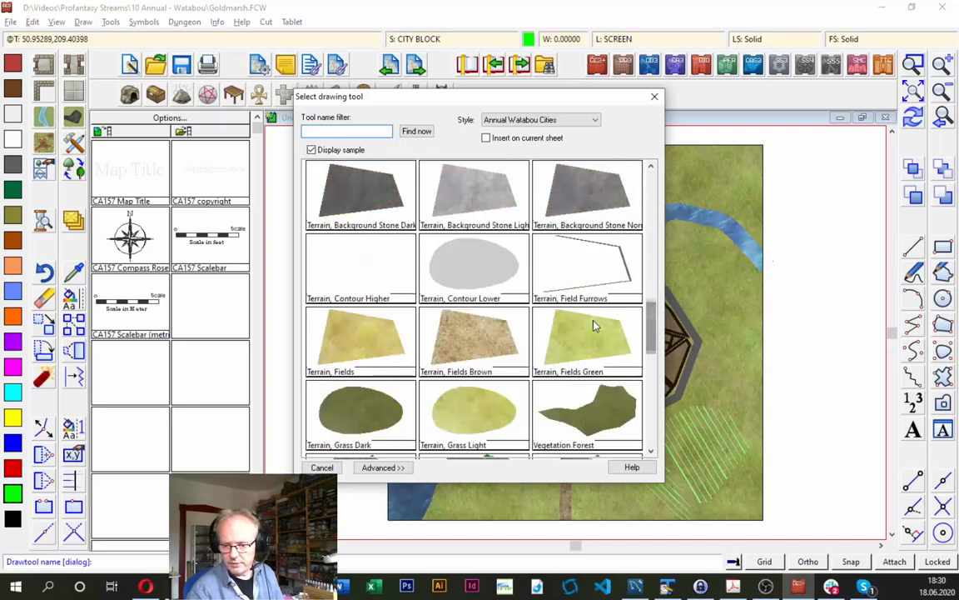
pyautogui.doubleClick(597, 275)
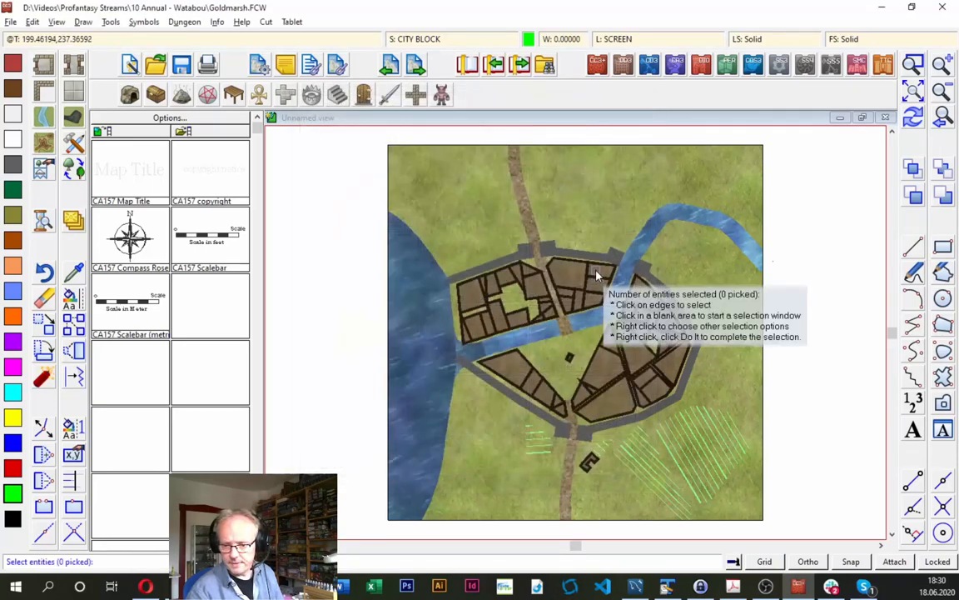
pyautogui.rightClick(430, 217)
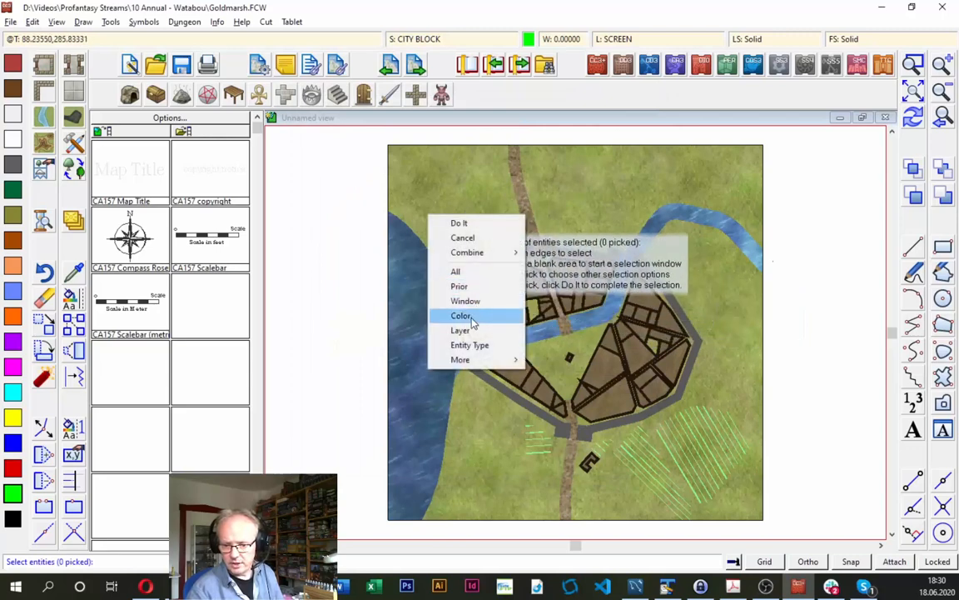
pyautogui.click(463, 315)
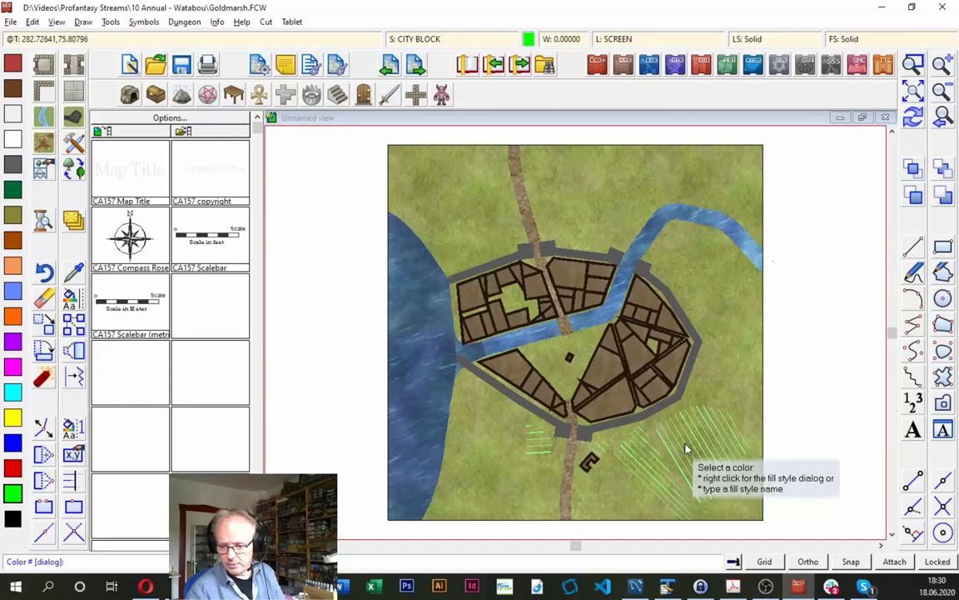
pyautogui.press('=')
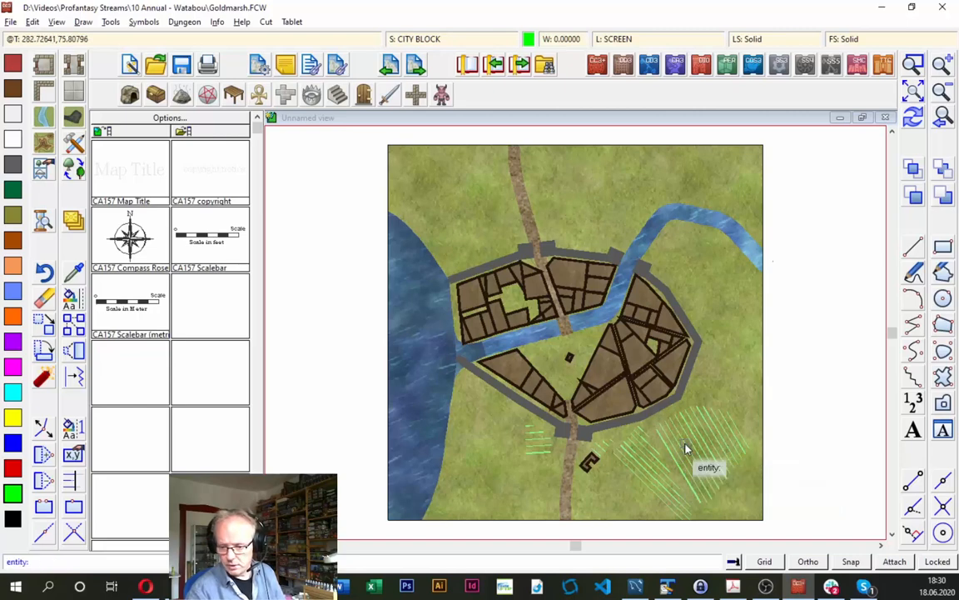
pyautogui.click(687, 450)
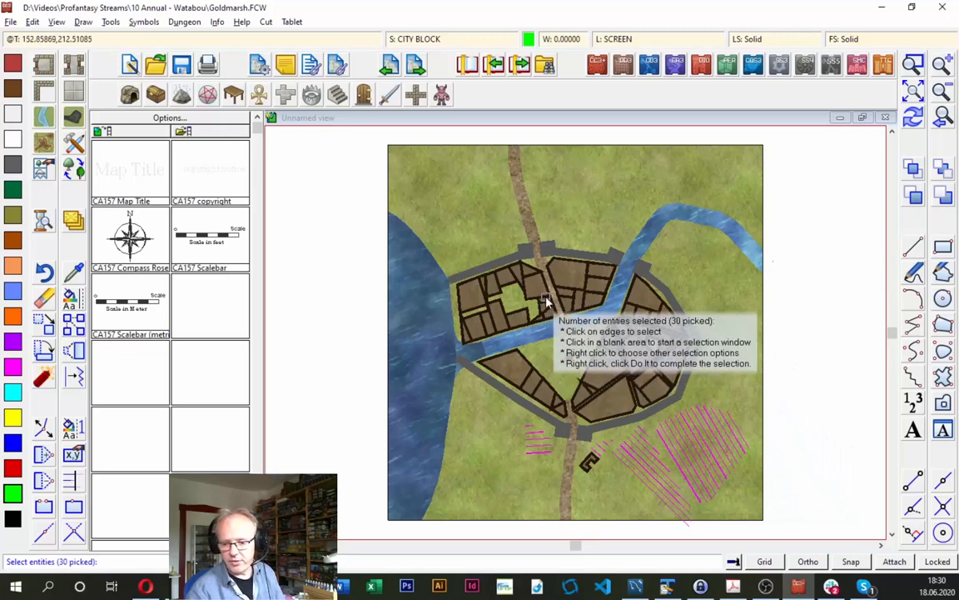
pyautogui.rightClick(513, 293)
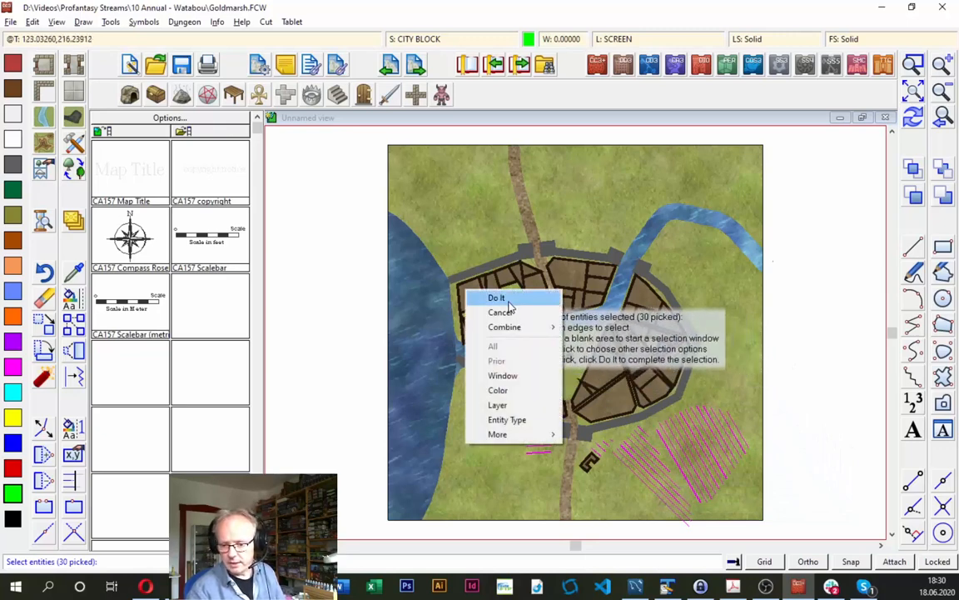
pyautogui.click(510, 300)
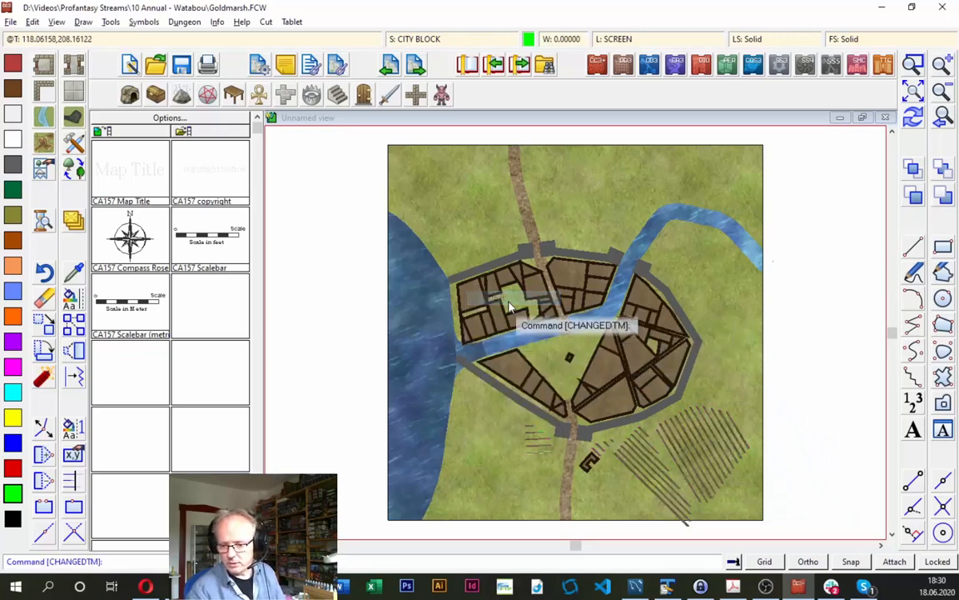
pyautogui.click(914, 120)
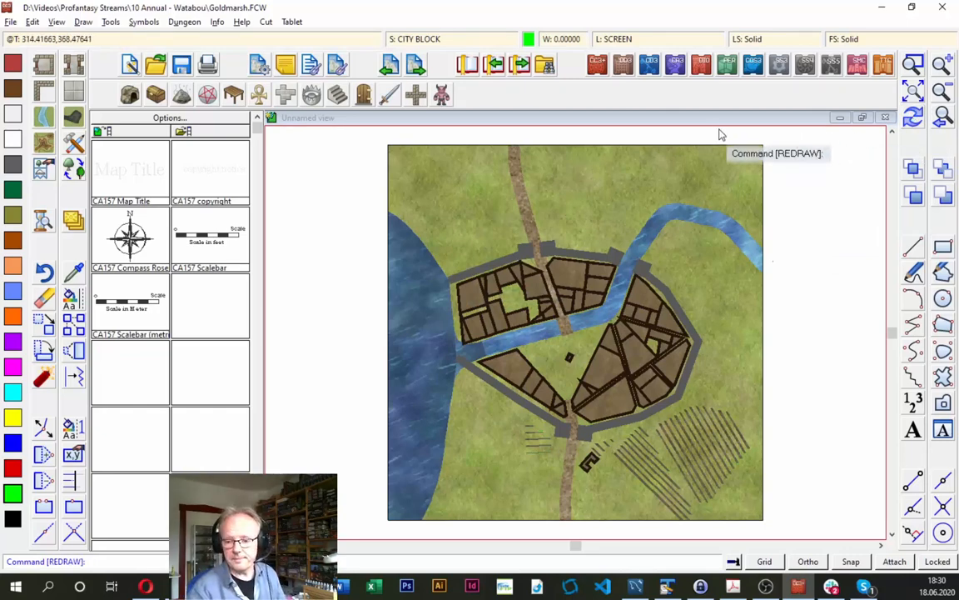
# - Check the city wall instructions in the Acrobat guide and set the Goldmarsh drawing's current sheet to WALLS
pyautogui.hotkey('alt', 'Tab')
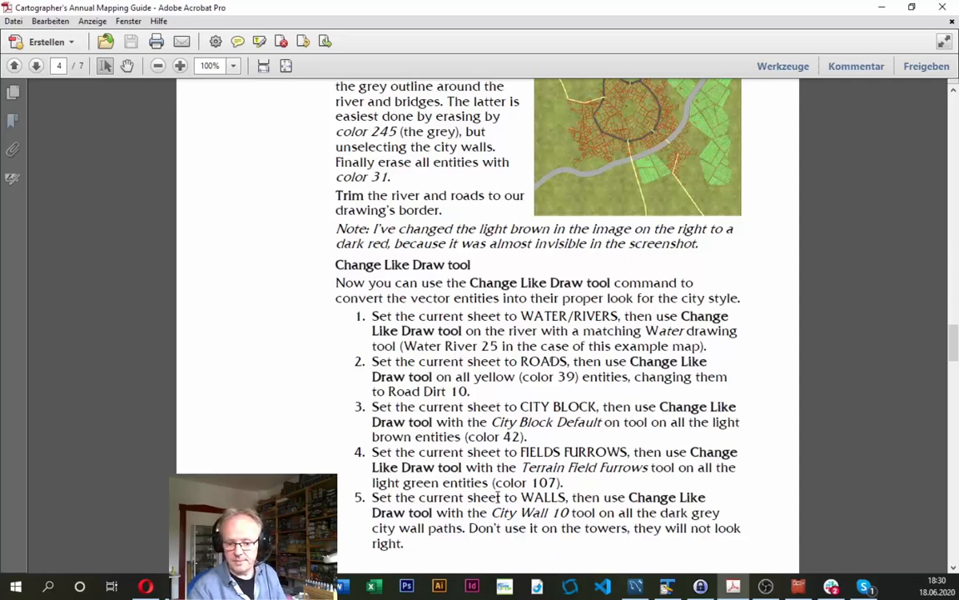
pyautogui.hotkey('alt', 'Tab')
pyautogui.click(435, 38)
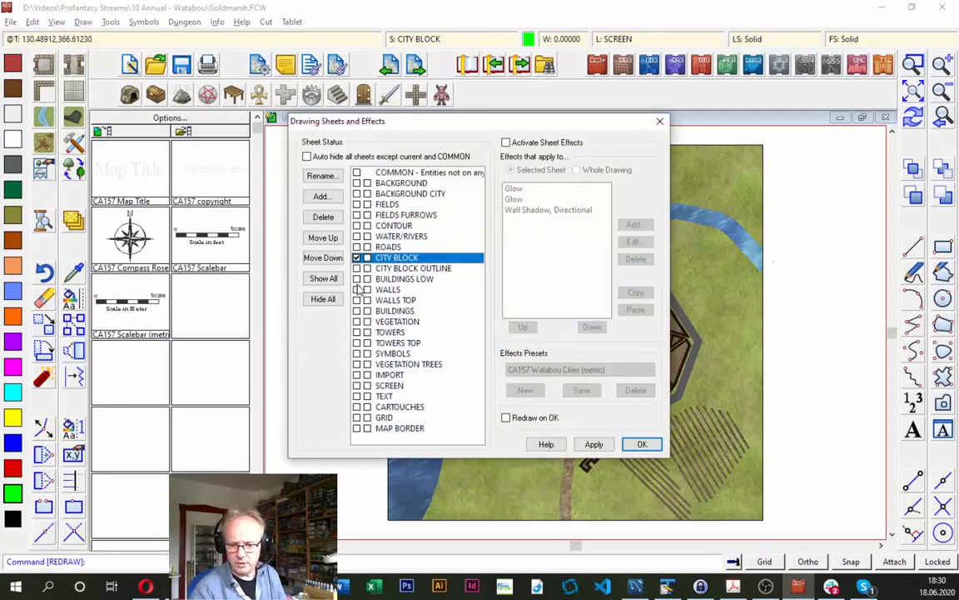
pyautogui.click(358, 290)
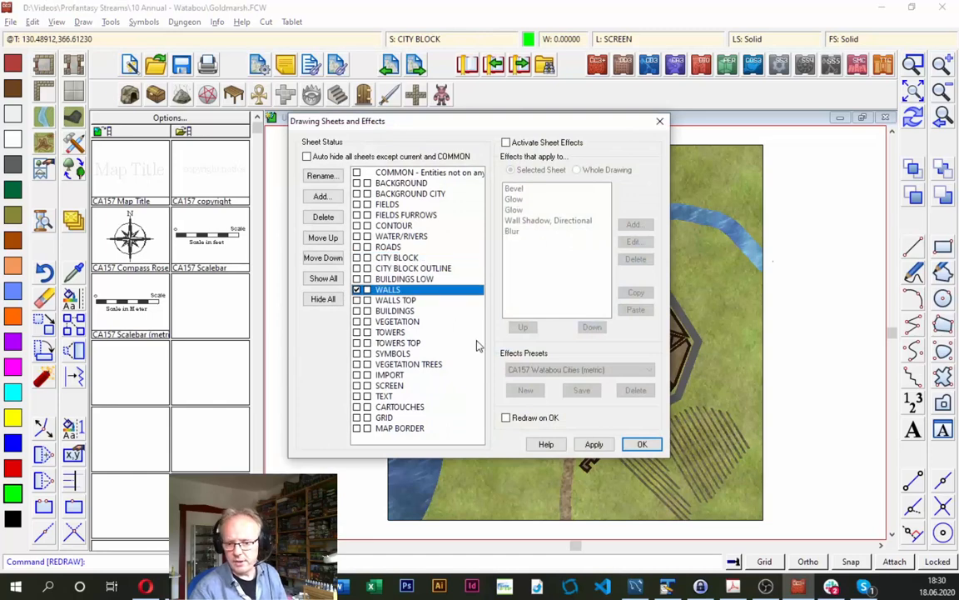
pyautogui.click(642, 443)
# - Try to convert all dark grey wall and tower entities, selected by color, to the City Wall 10 drawing tool and redraw the map
pyautogui.rightClick(75, 275)
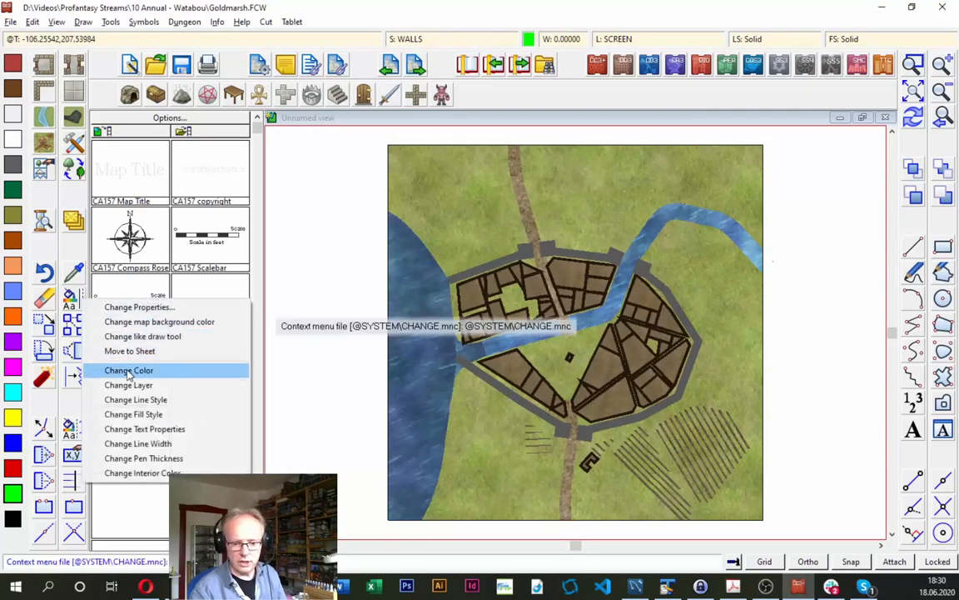
pyautogui.click(141, 336)
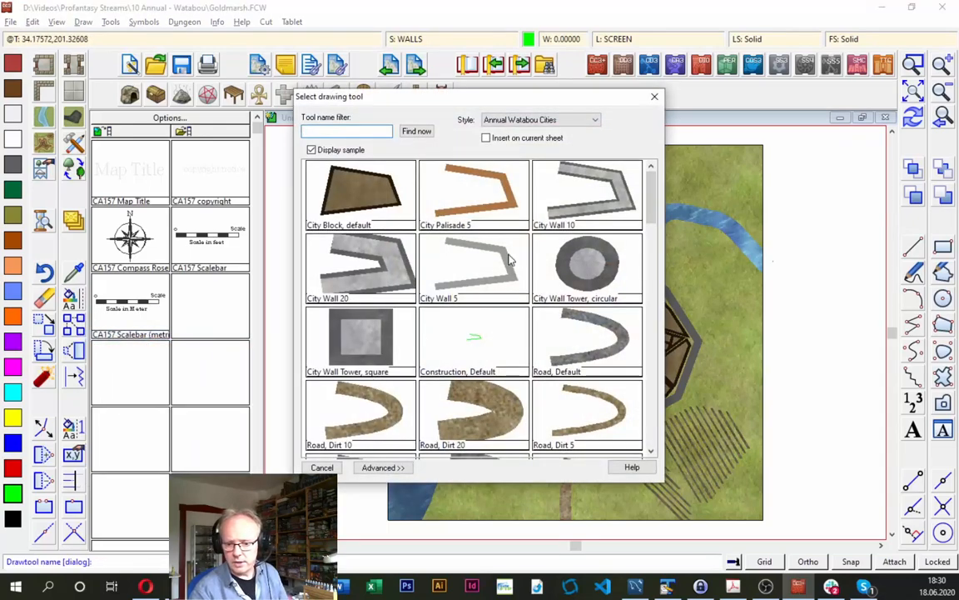
pyautogui.doubleClick(586, 210)
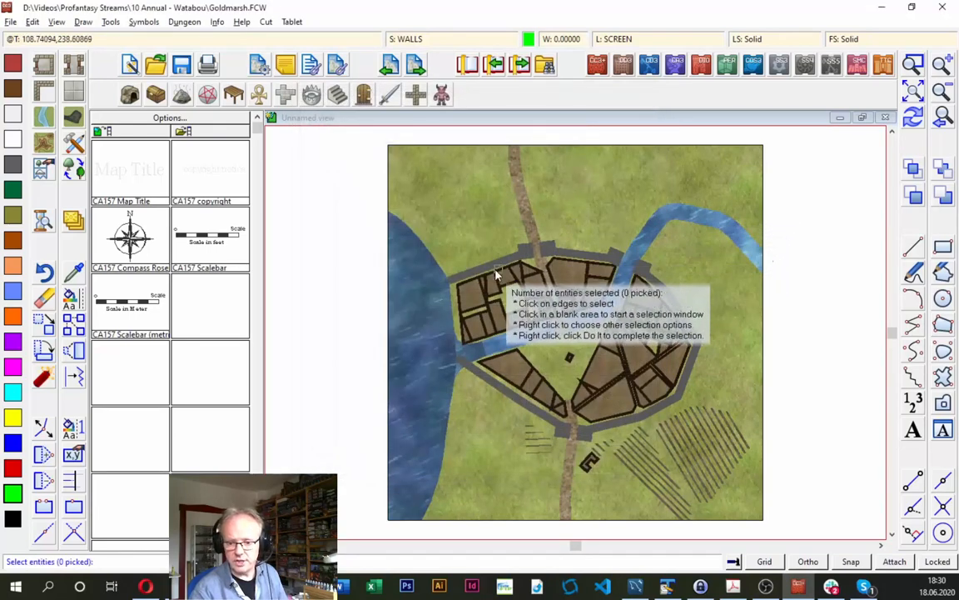
pyautogui.rightClick(404, 218)
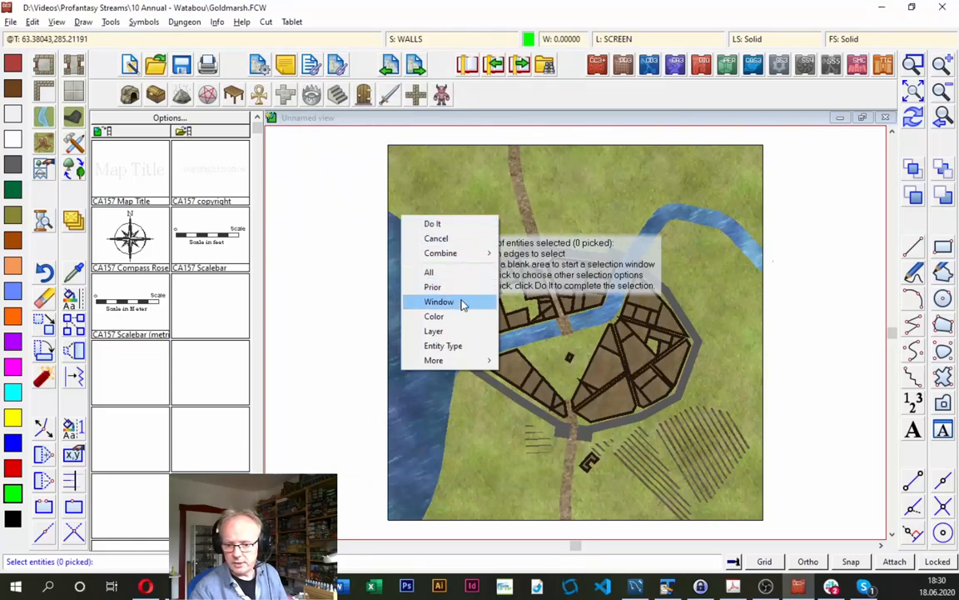
pyautogui.click(445, 322)
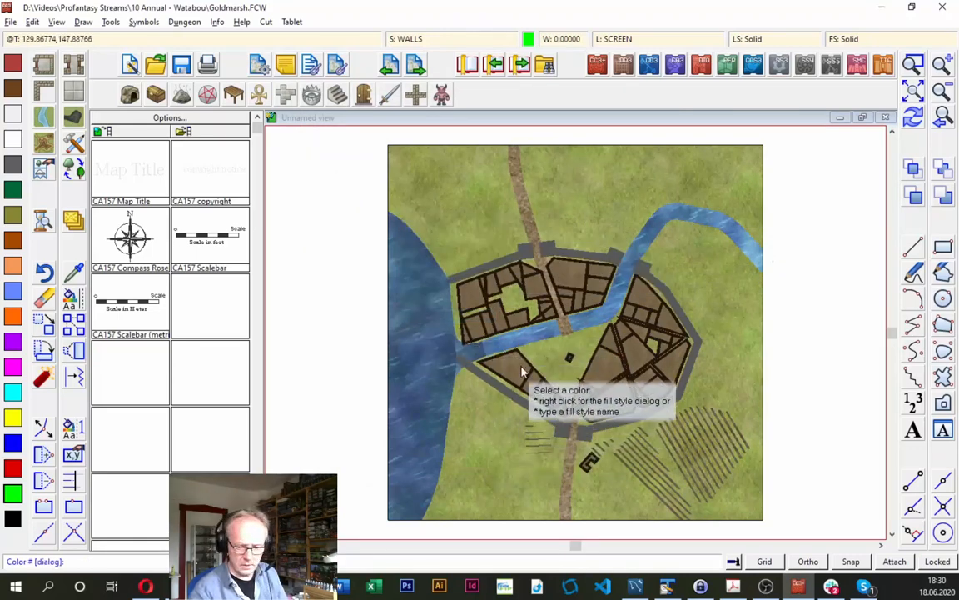
pyautogui.click(505, 388)
pyautogui.click(505, 387)
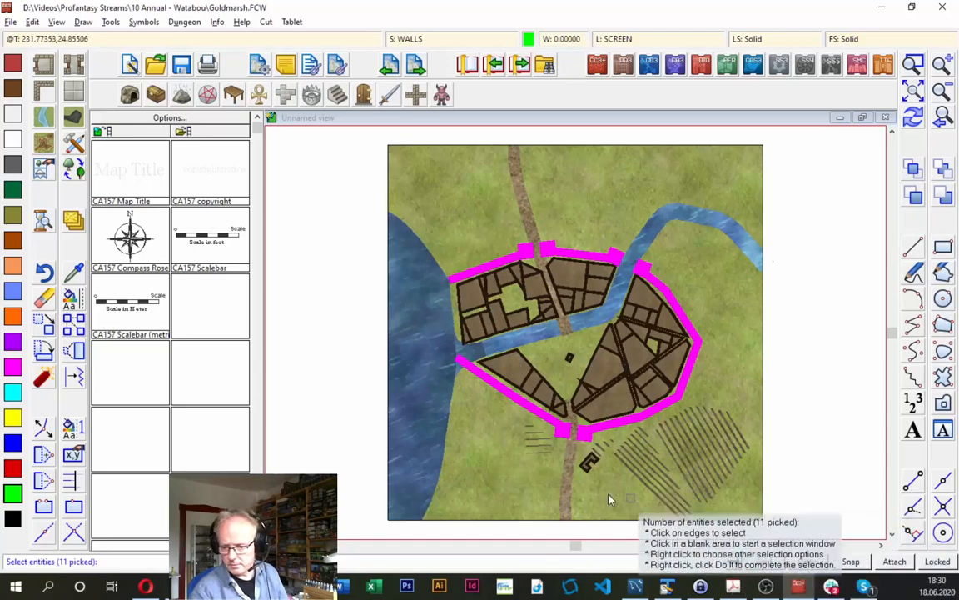
pyautogui.rightClick(405, 211)
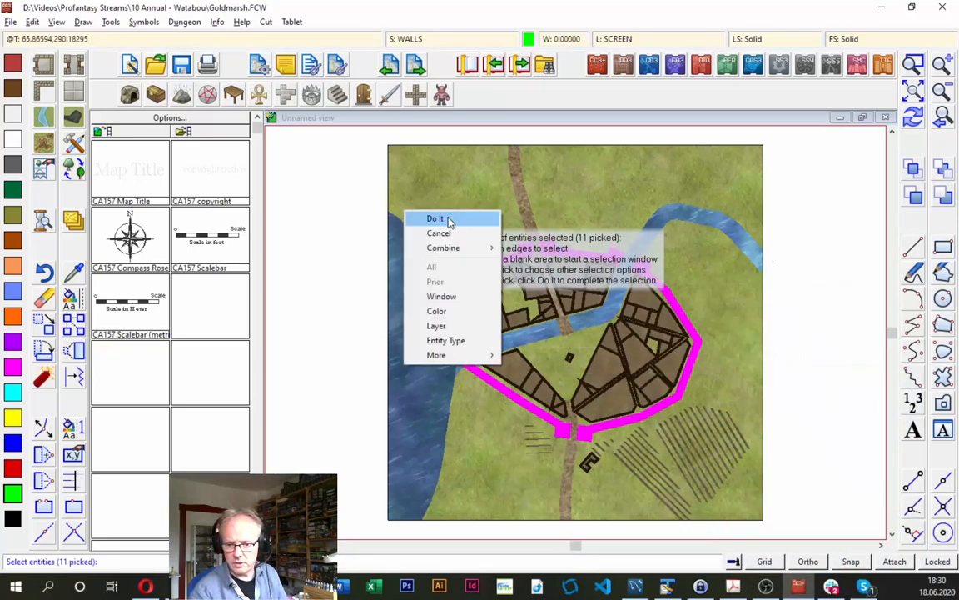
pyautogui.click(445, 219)
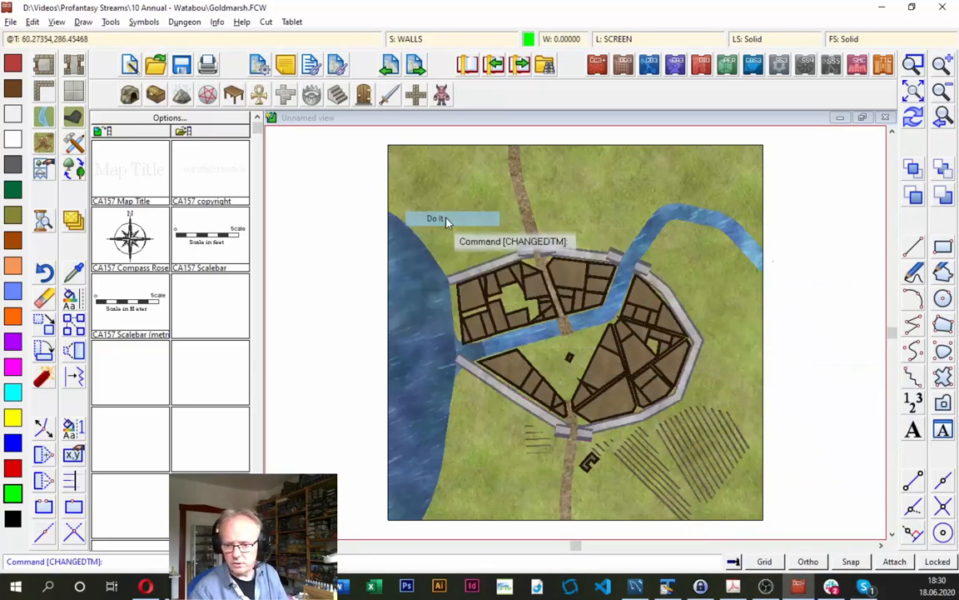
pyautogui.click(914, 116)
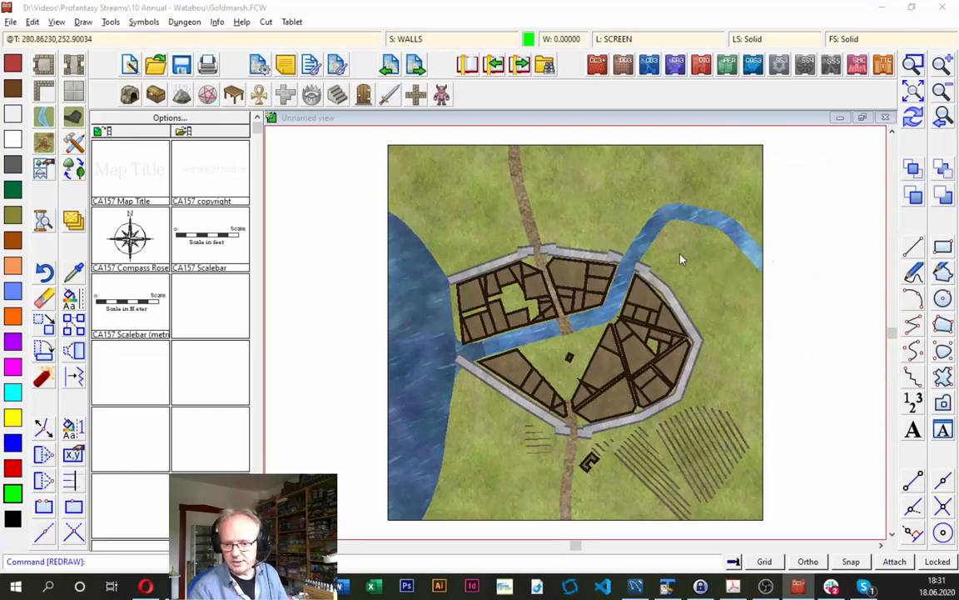
# - Reread the wall instructions in the Acrobat guide and undo the last wall conversion in the Goldmarsh drawing
pyautogui.hotkey('alt', 'Tab')
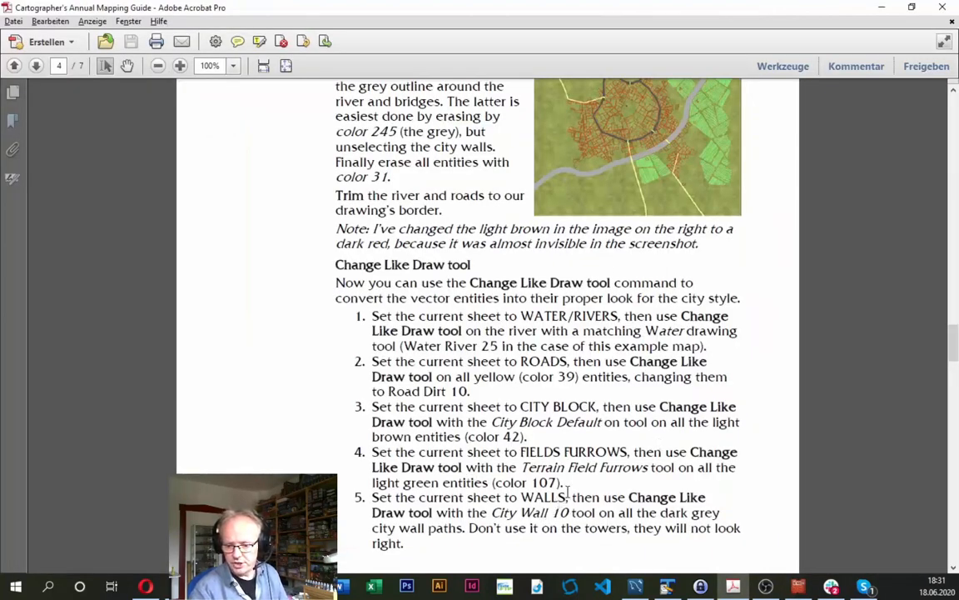
pyautogui.hotkey('alt', 'Tab')
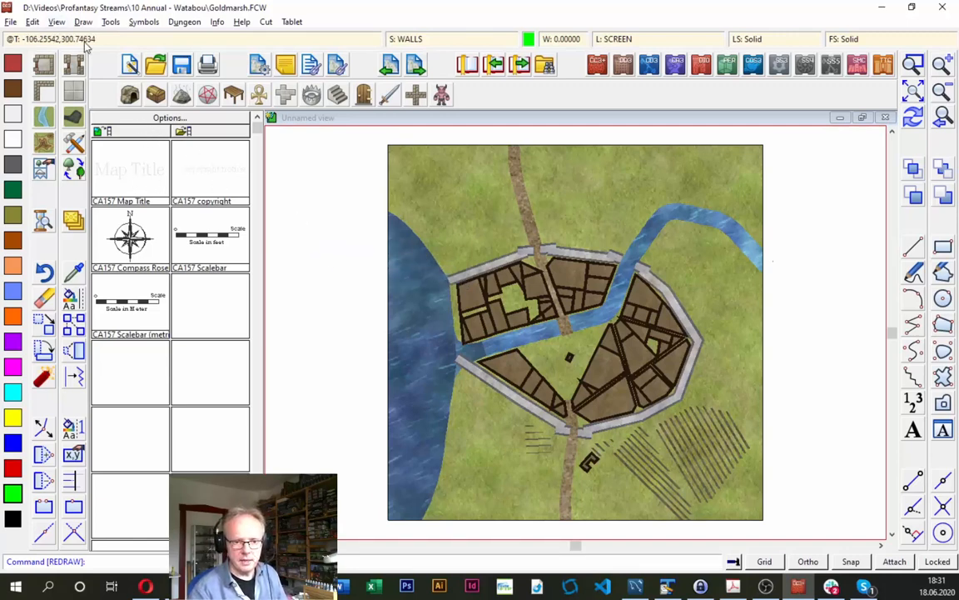
pyautogui.click(33, 22)
pyautogui.click(40, 36)
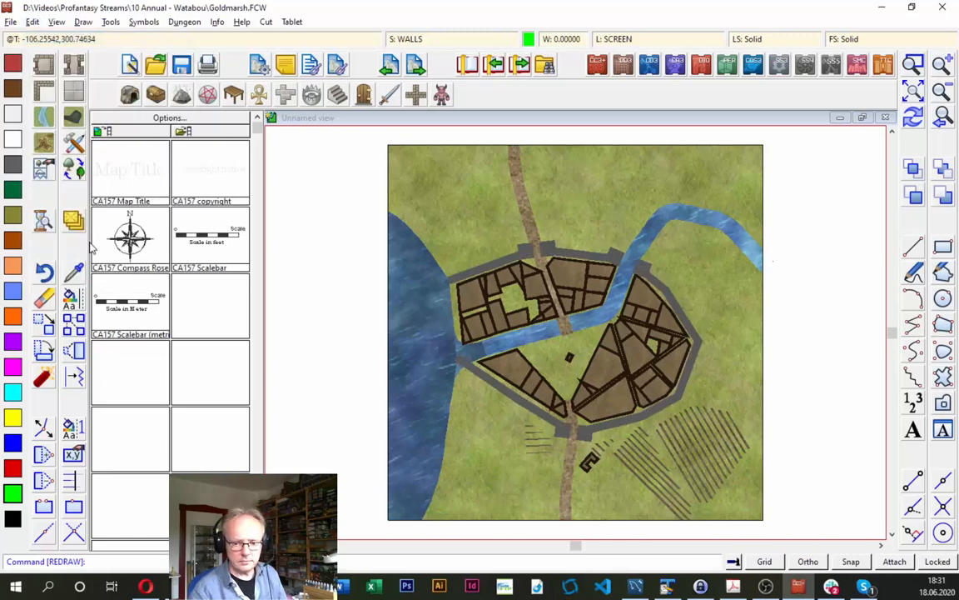
# - Convert only the individually picked wall segments around the city, without the towers, to the City Wall 10 drawing tool
pyautogui.rightClick(74, 269)
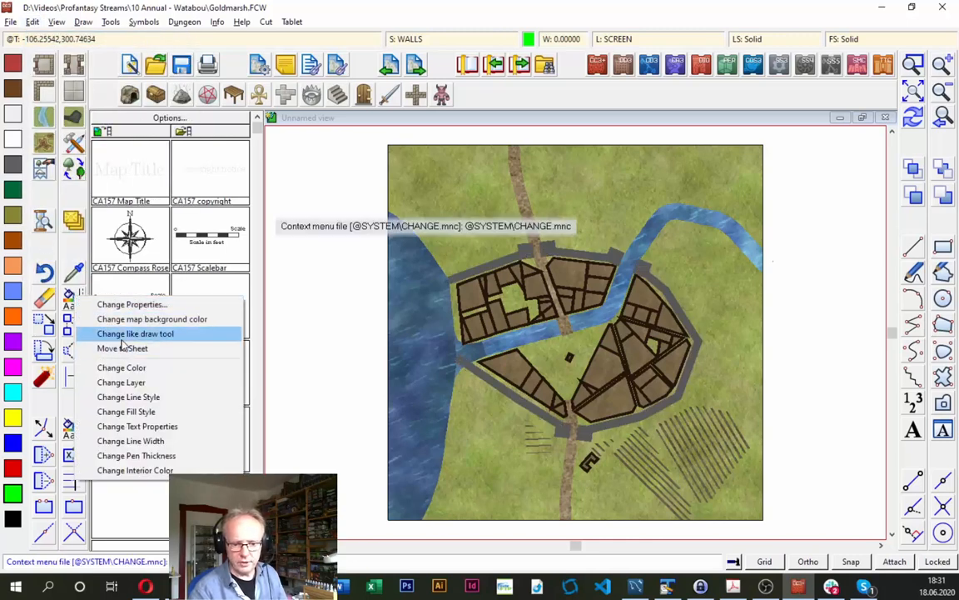
pyautogui.click(125, 334)
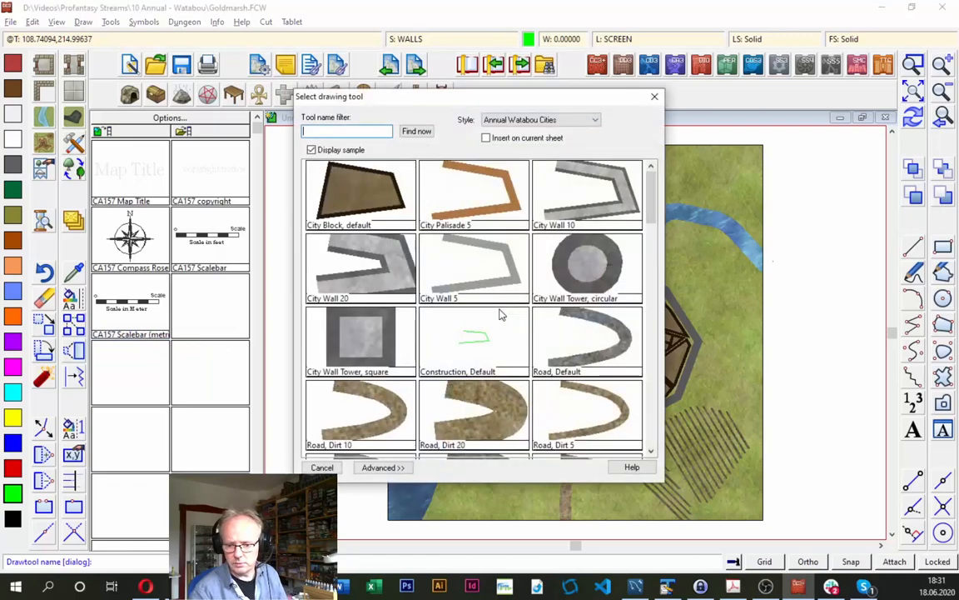
pyautogui.doubleClick(588, 210)
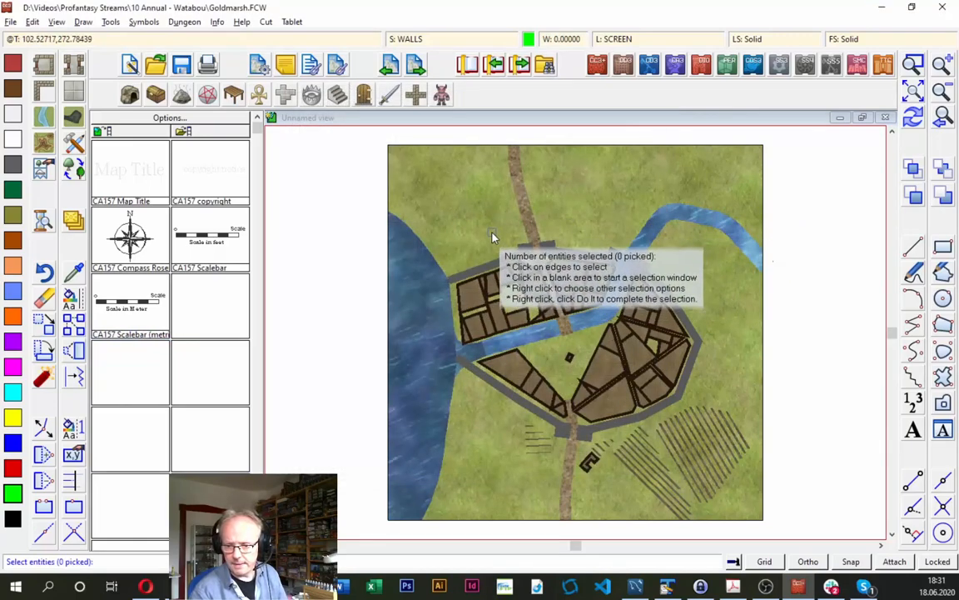
pyautogui.rightClick(493, 237)
pyautogui.click(463, 214)
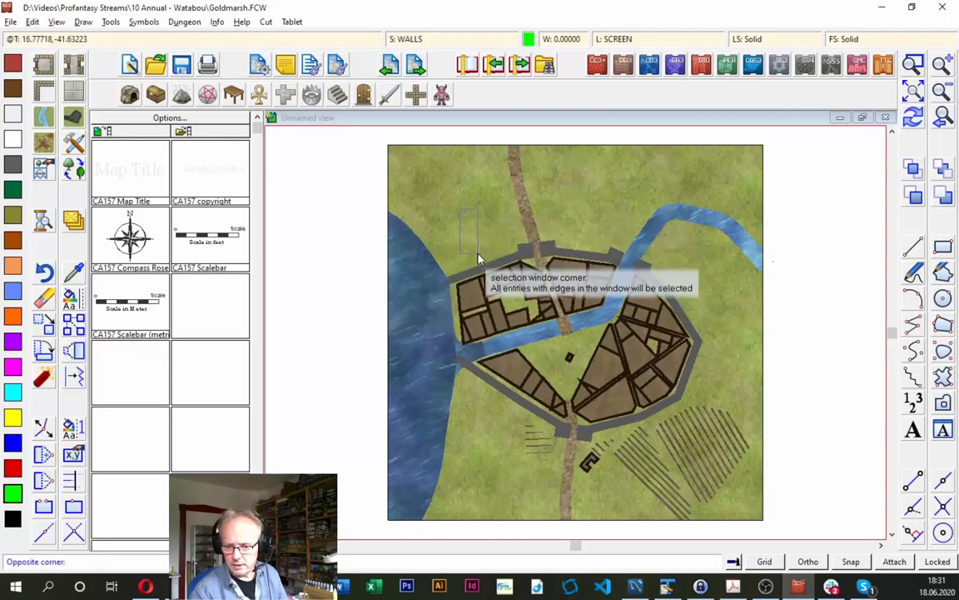
pyautogui.click(492, 265)
pyautogui.click(492, 265)
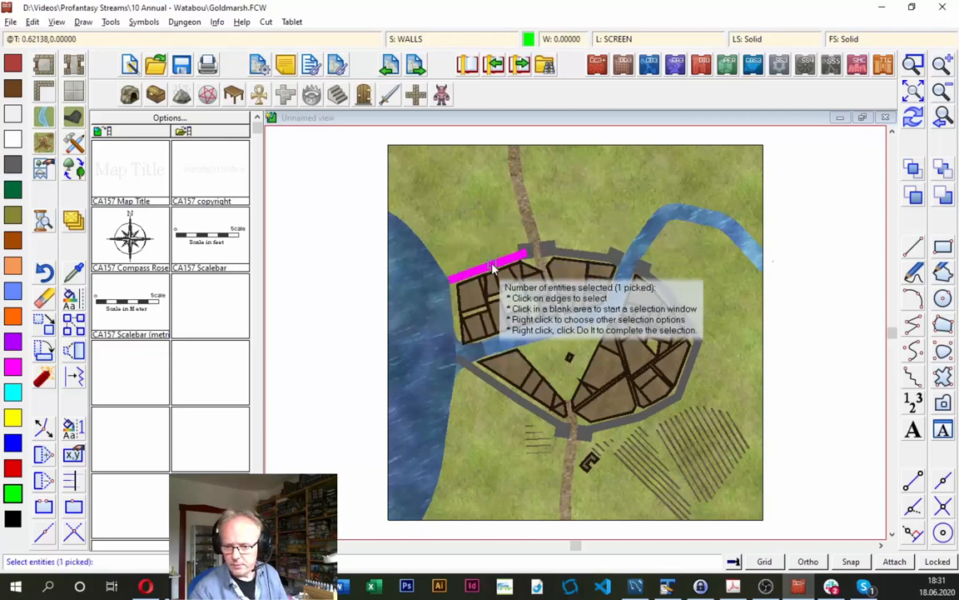
pyautogui.click(589, 255)
pyautogui.click(670, 297)
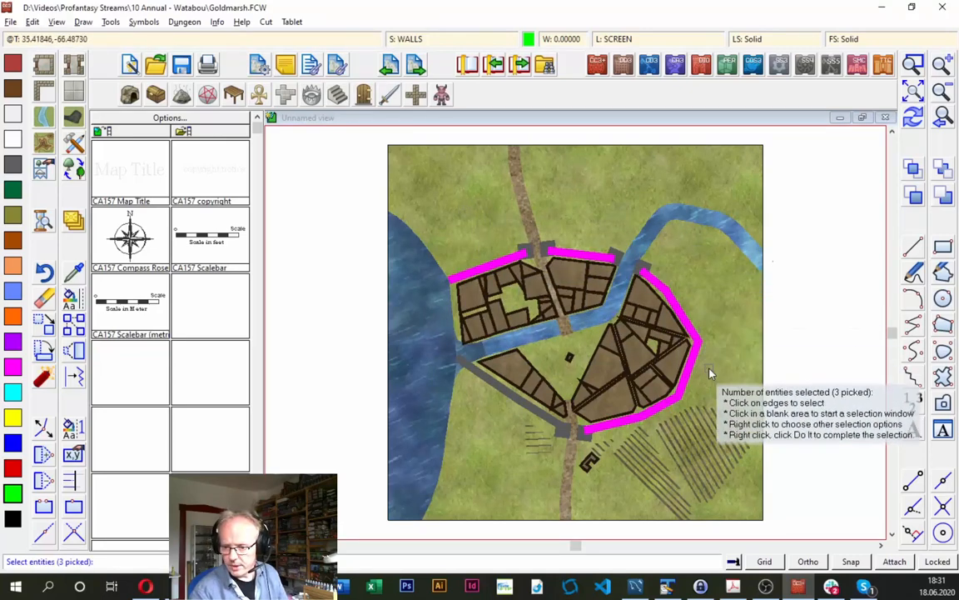
pyautogui.click(533, 417)
pyautogui.click(502, 390)
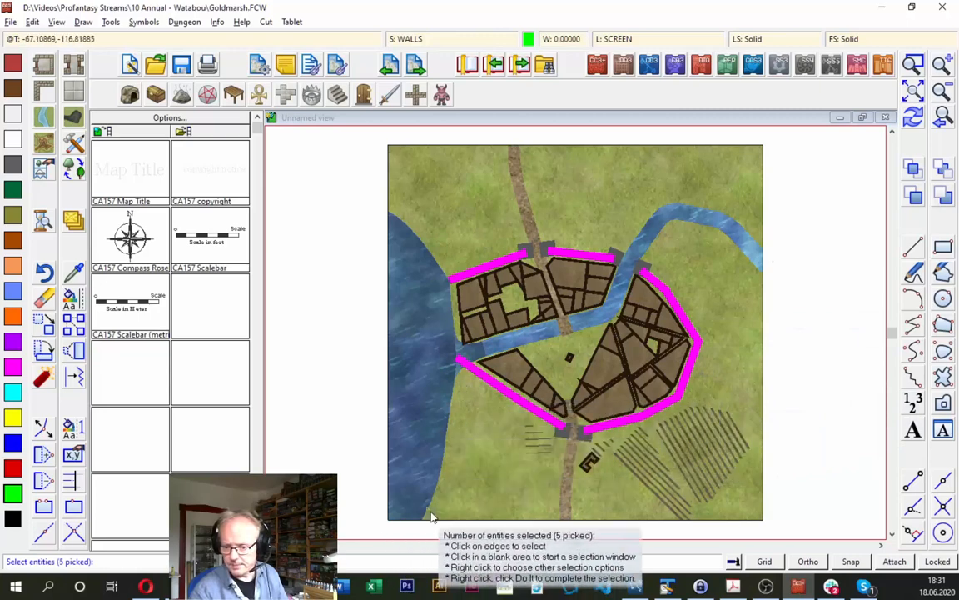
pyautogui.rightClick(522, 265)
pyautogui.click(565, 273)
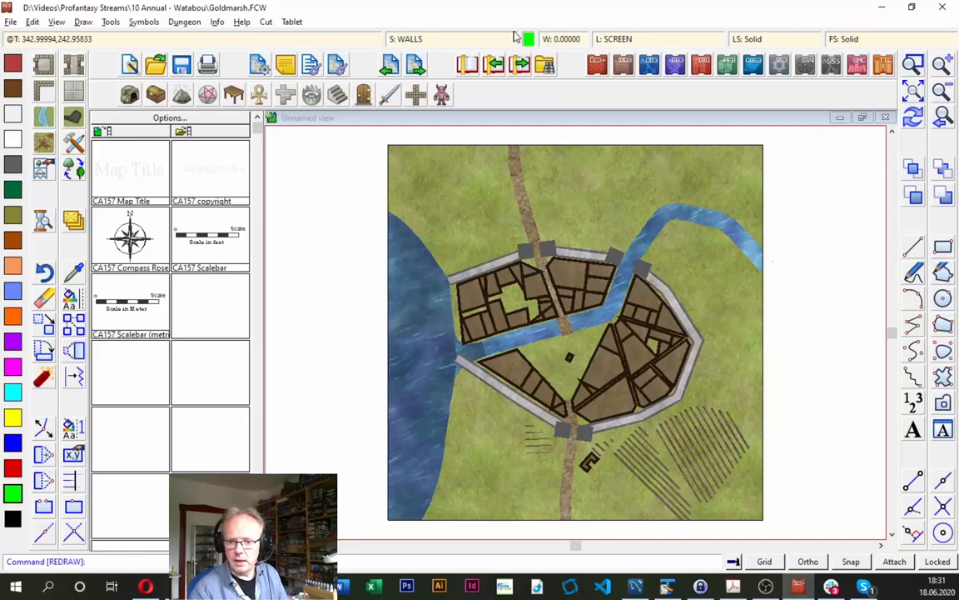
# - Show all drawing sheets again and activate the sheet effects
pyautogui.click(433, 39)
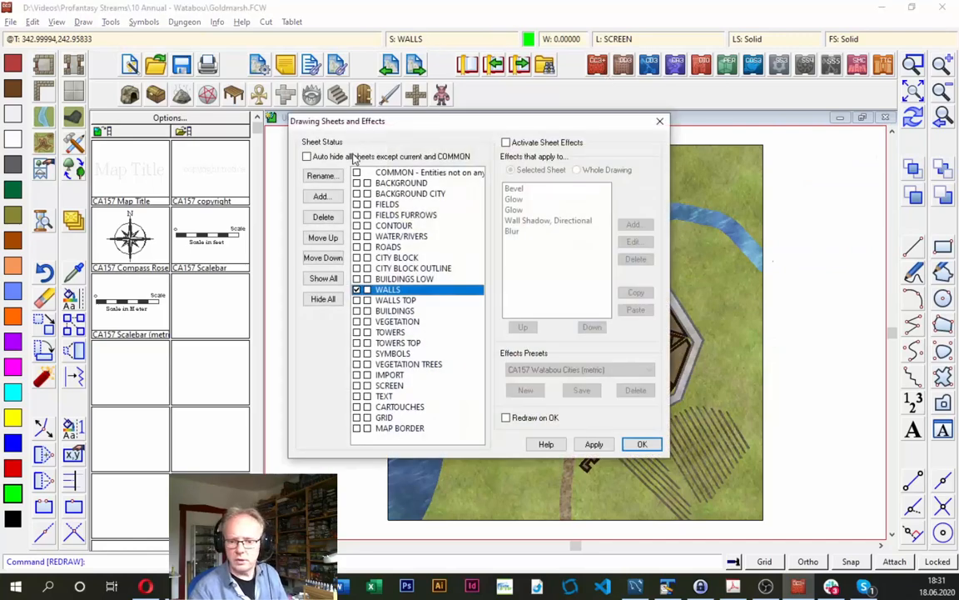
pyautogui.click(639, 443)
pyautogui.click(416, 38)
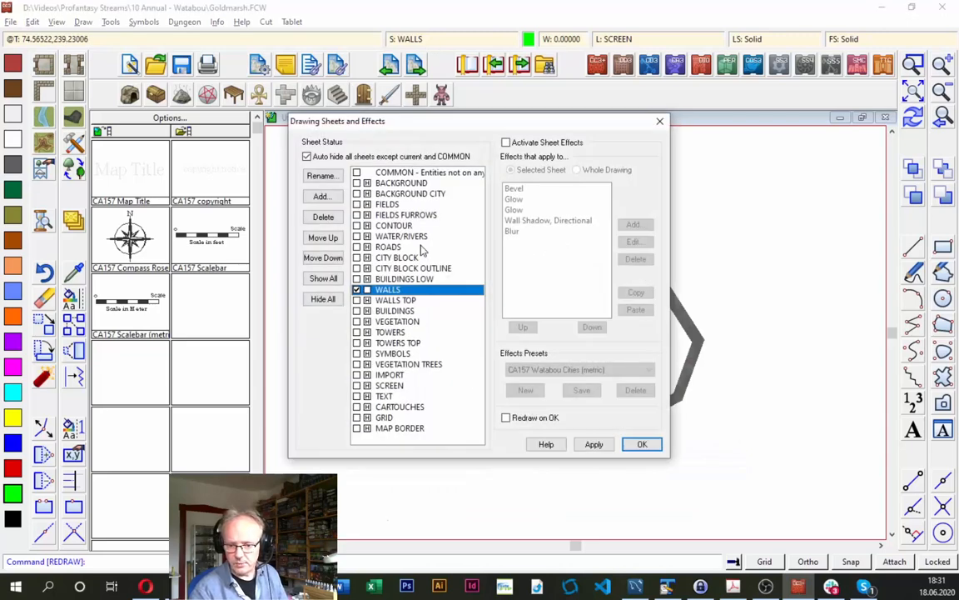
pyautogui.click(324, 299)
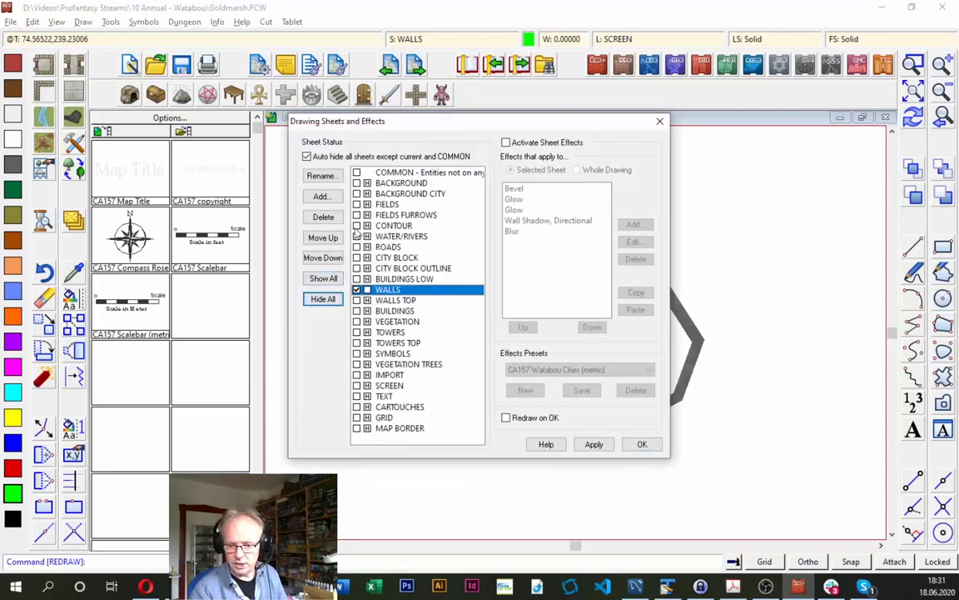
pyautogui.click(324, 279)
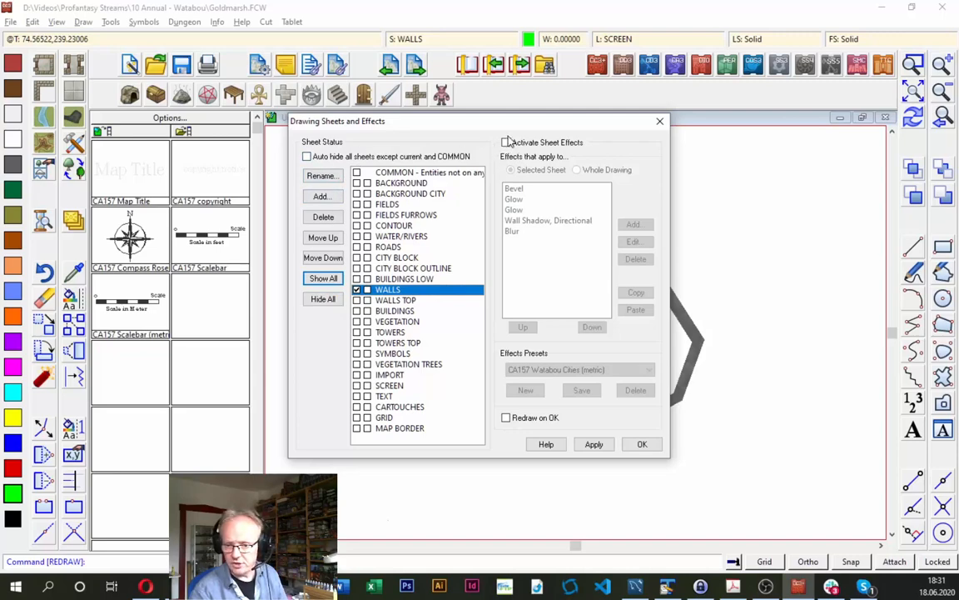
pyautogui.click(507, 143)
pyautogui.press('Return')
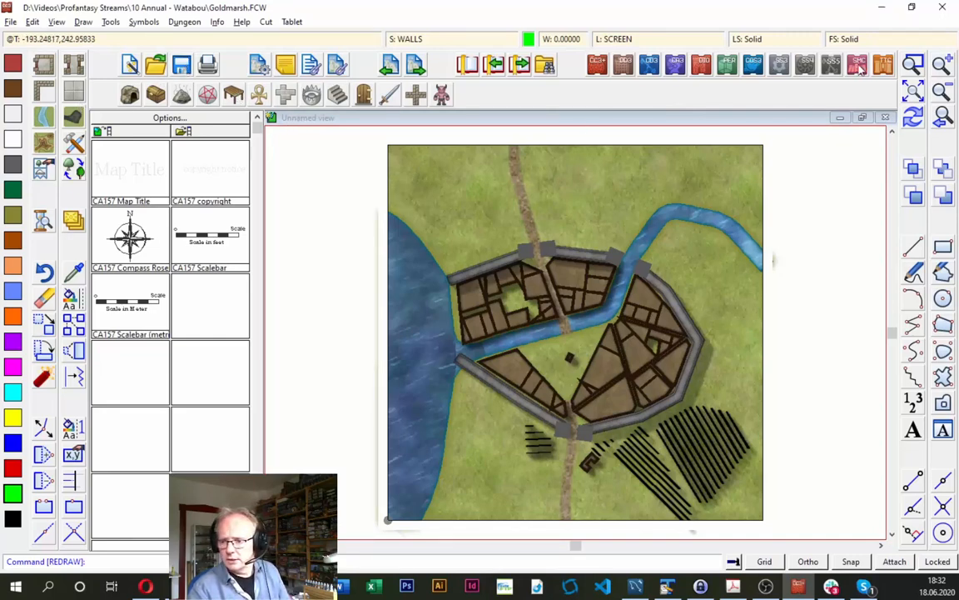
# - Draw a City Wall Tower, circular over each of the two grey tower blocks flanking the north gate road
pyautogui.click(914, 65)
pyautogui.click(428, 243)
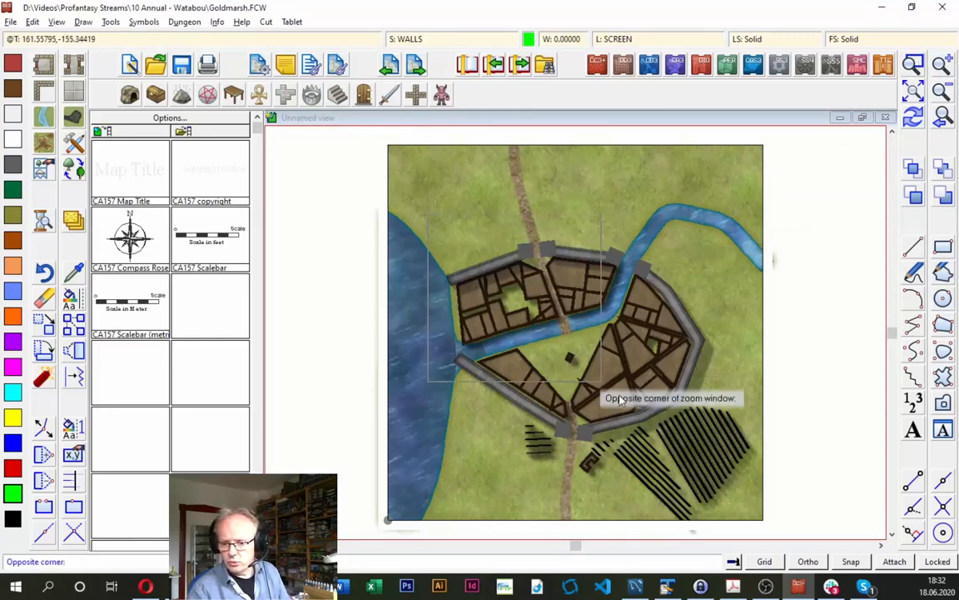
pyautogui.click(717, 460)
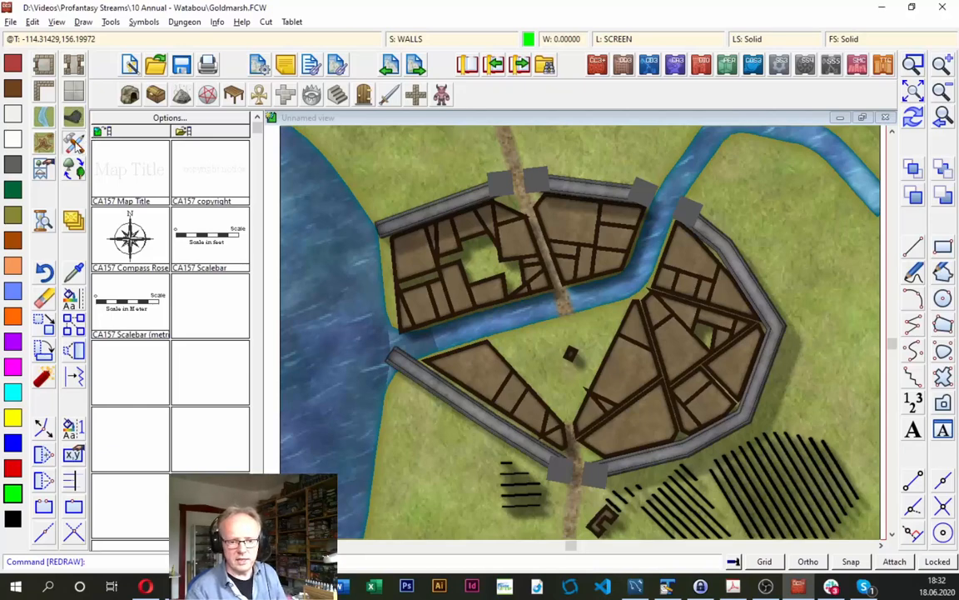
pyautogui.click(76, 144)
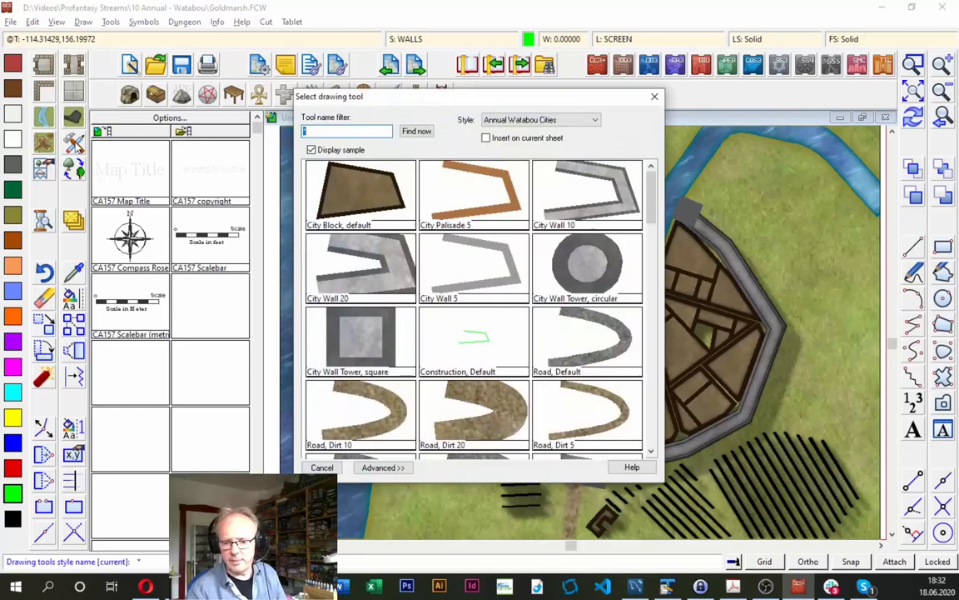
pyautogui.doubleClick(588, 266)
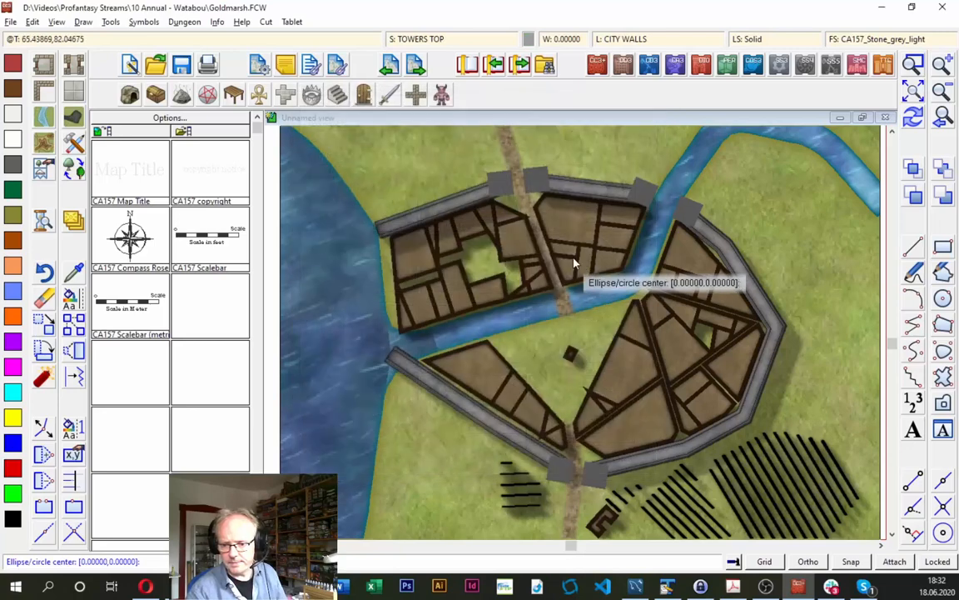
pyautogui.click(503, 191)
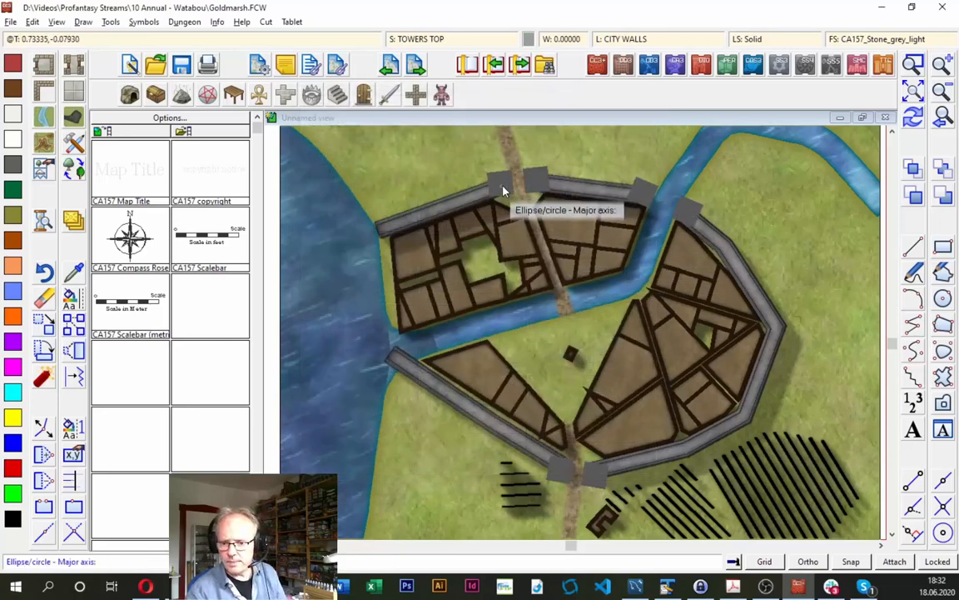
pyautogui.click(507, 180)
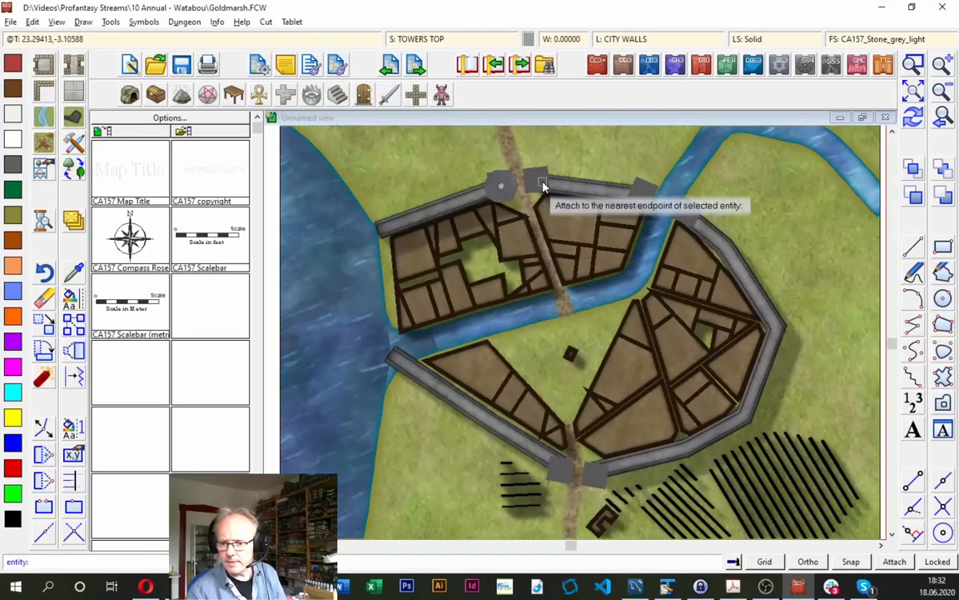
pyautogui.click(541, 184)
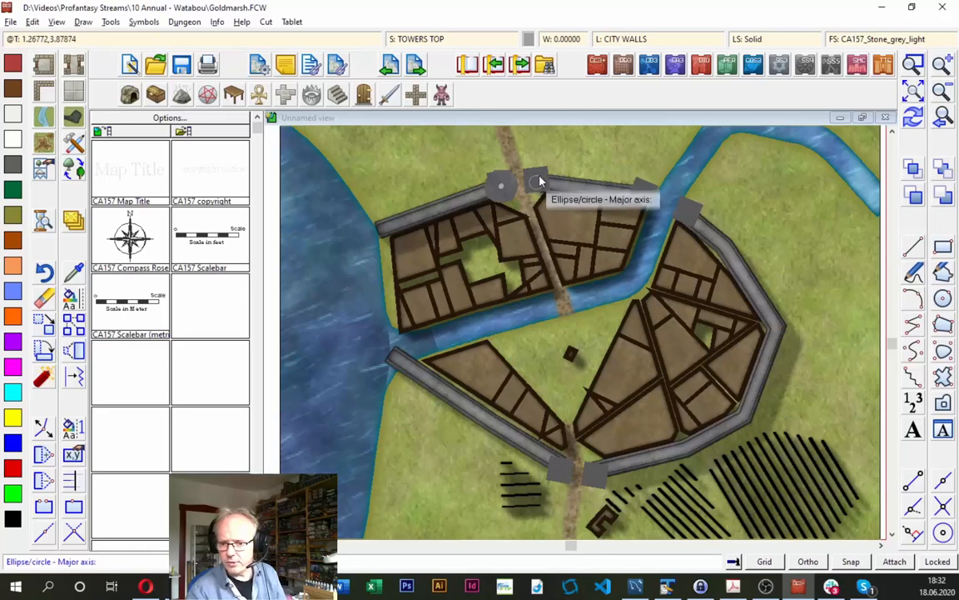
pyautogui.click(539, 181)
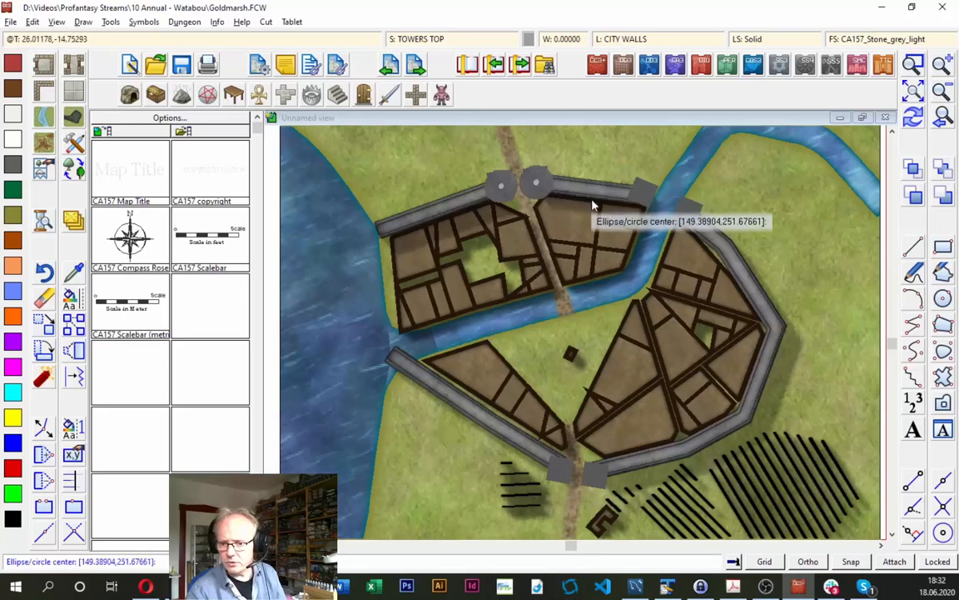
# - Draw a circular city wall tower over the grey block at the northern wall's end on the river's west bank
pyautogui.click(650, 198)
pyautogui.click(651, 198)
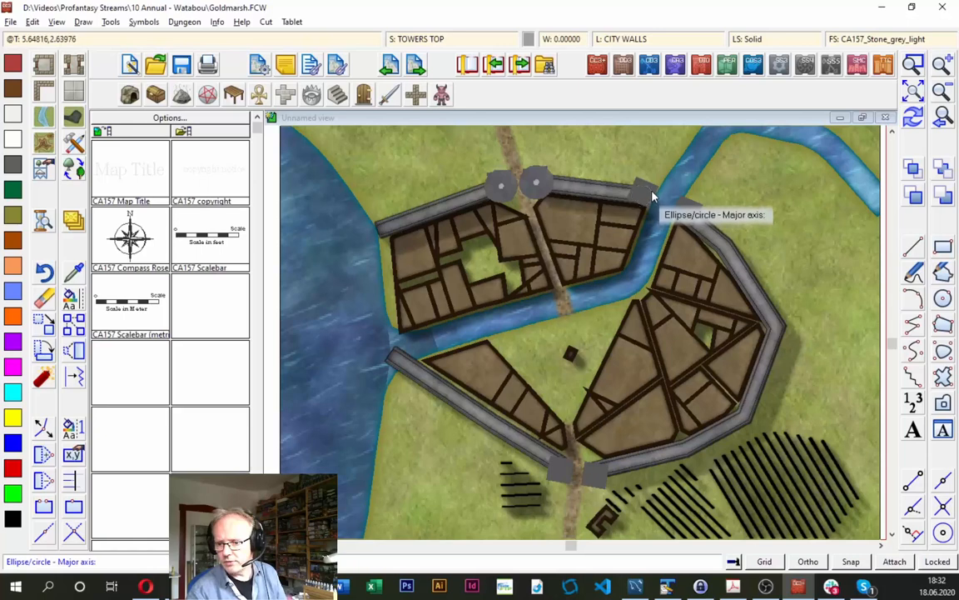
pyautogui.click(653, 196)
pyautogui.click(698, 223)
pyautogui.click(698, 223)
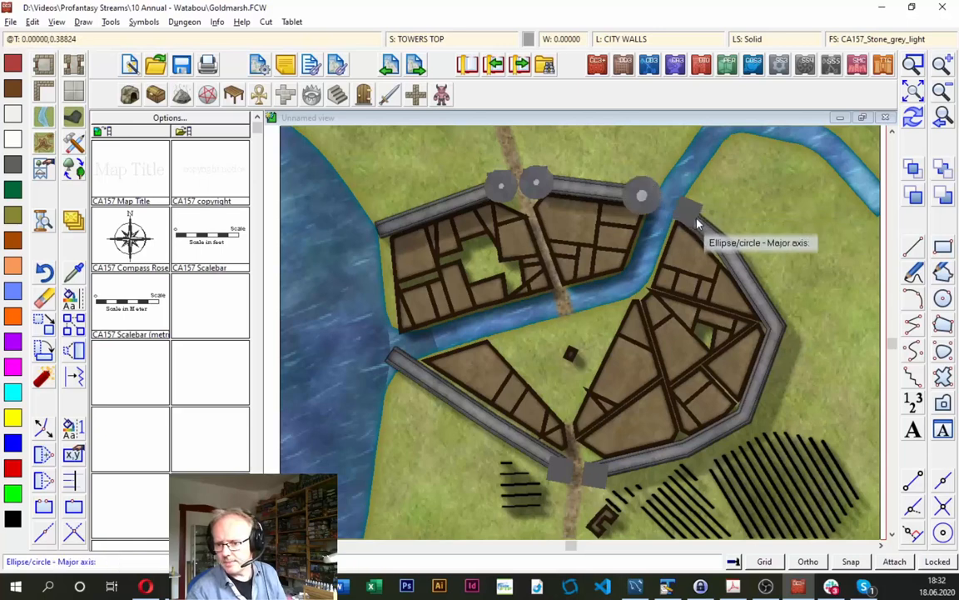
pyautogui.press('Escape')
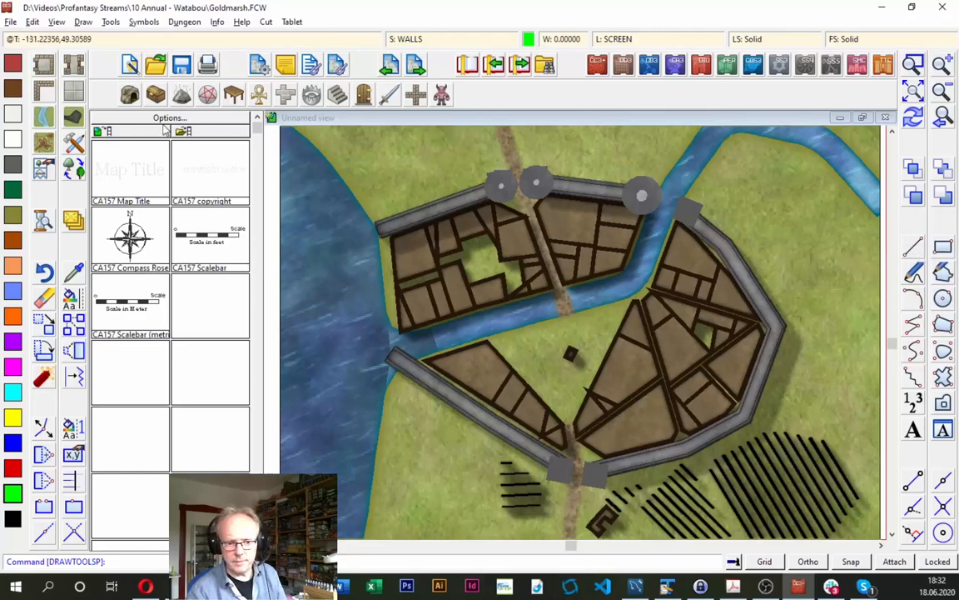
# - Draw a City Wall Tower, circular attached to the wall endpoint on the river's east bank
pyautogui.click(75, 143)
pyautogui.click(579, 267)
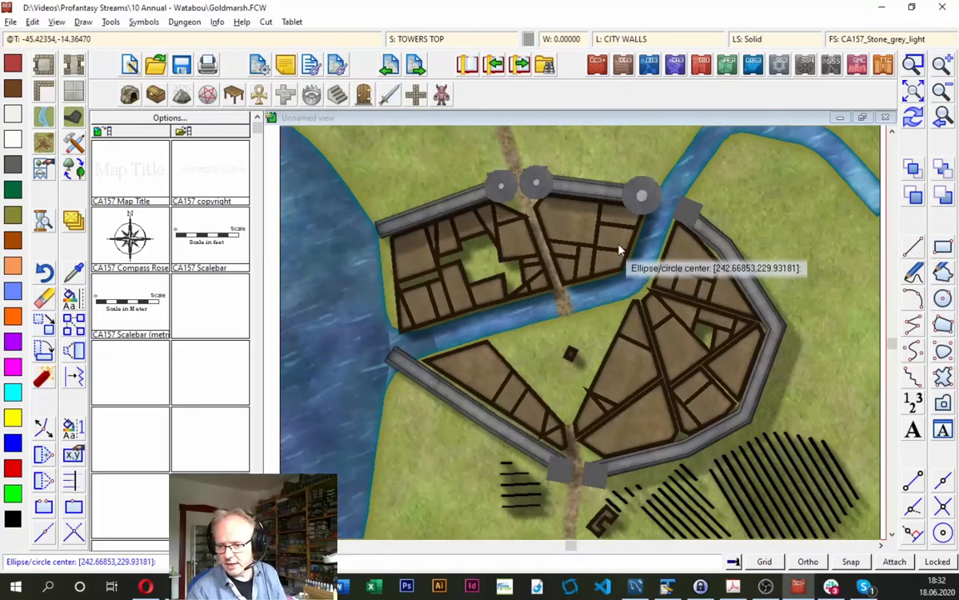
pyautogui.press('F5')
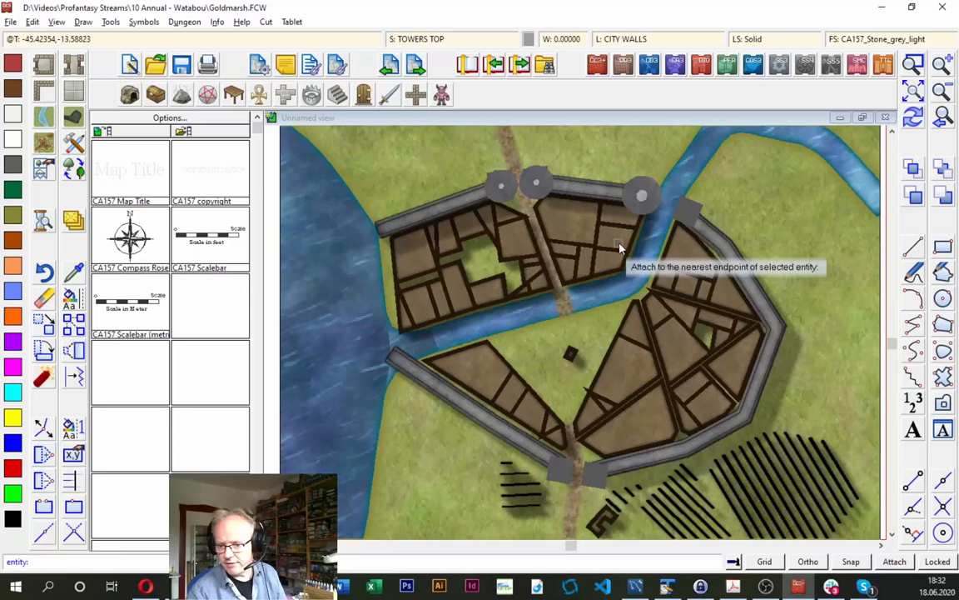
pyautogui.click(689, 218)
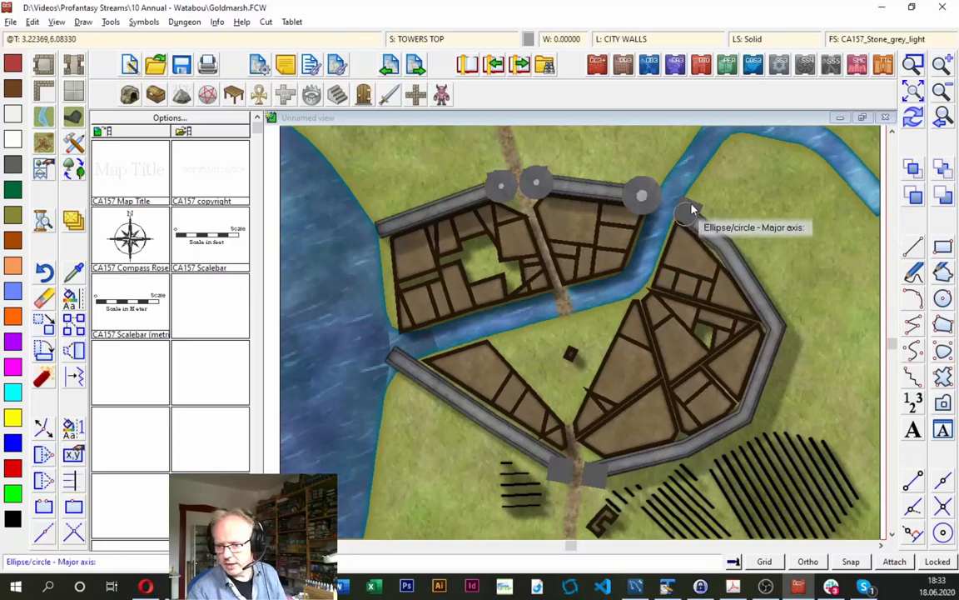
pyautogui.click(691, 212)
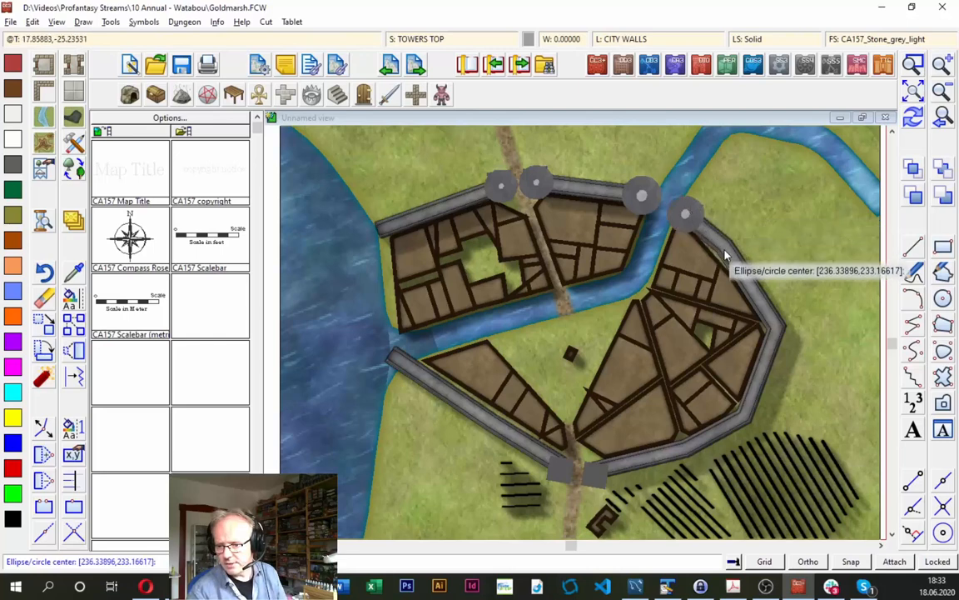
# - Draw a City Wall Tower, circular attached to the easternmost corner of the city wall
pyautogui.click(783, 332)
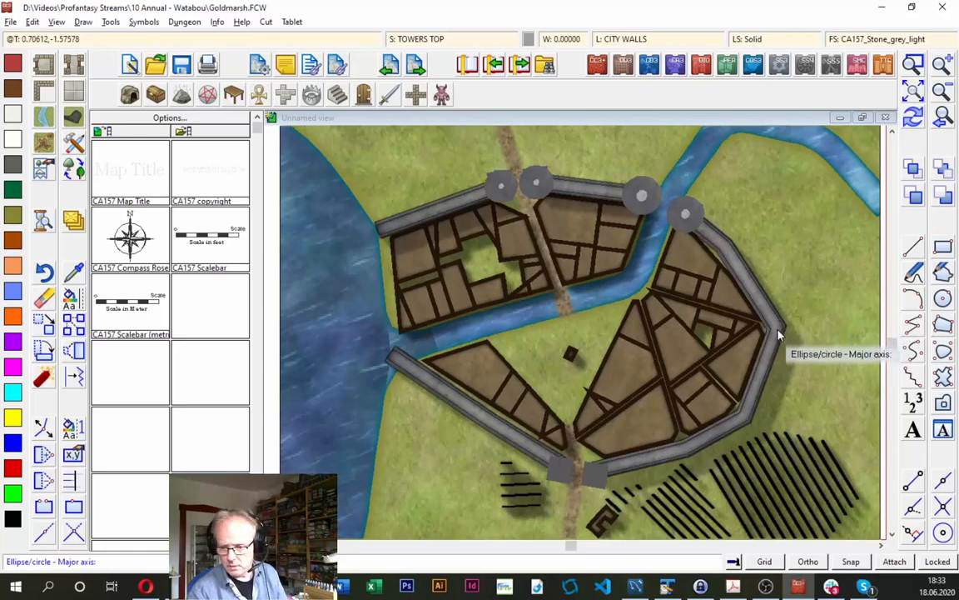
pyautogui.press('Escape')
pyautogui.rightClick(786, 340)
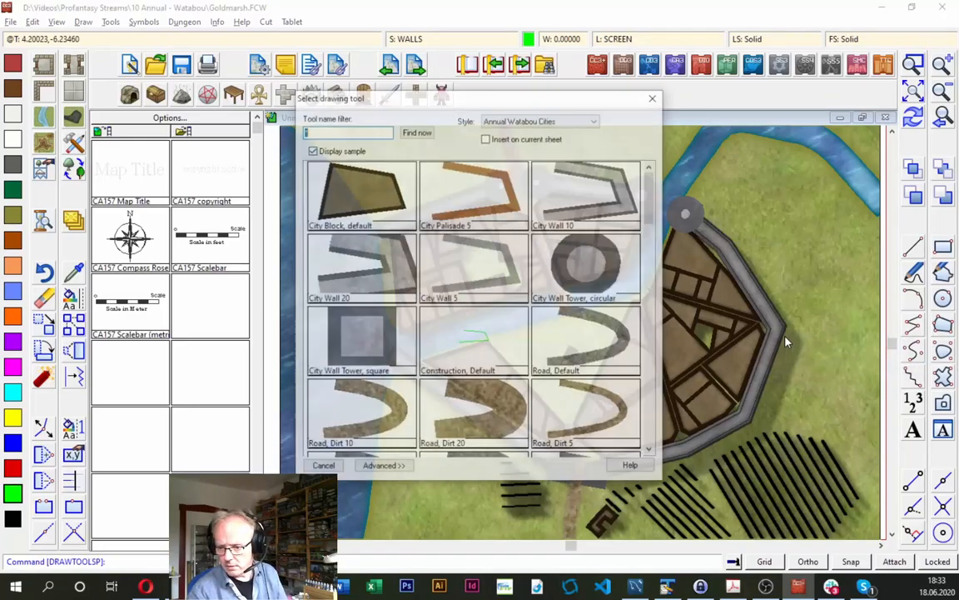
pyautogui.click(576, 285)
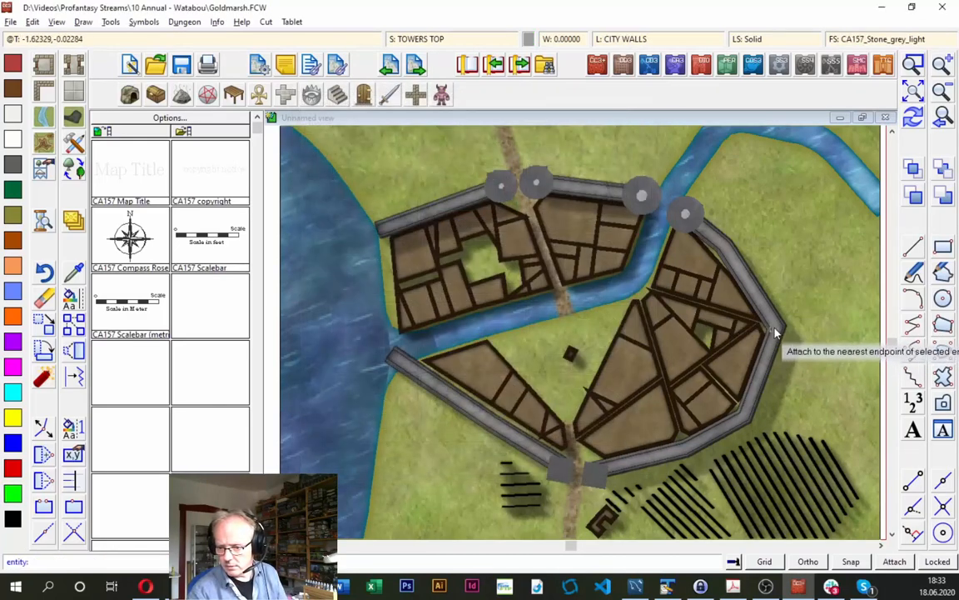
pyautogui.click(779, 333)
pyautogui.click(791, 326)
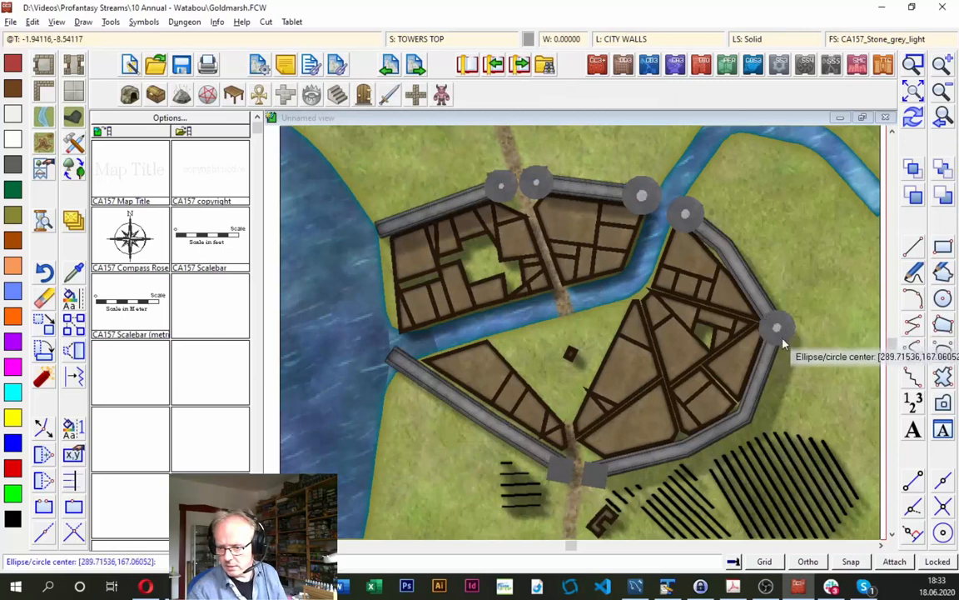
# - Add circular towers at the wall's southeast corner and at the wall end on the south gate's west side
pyautogui.click(747, 420)
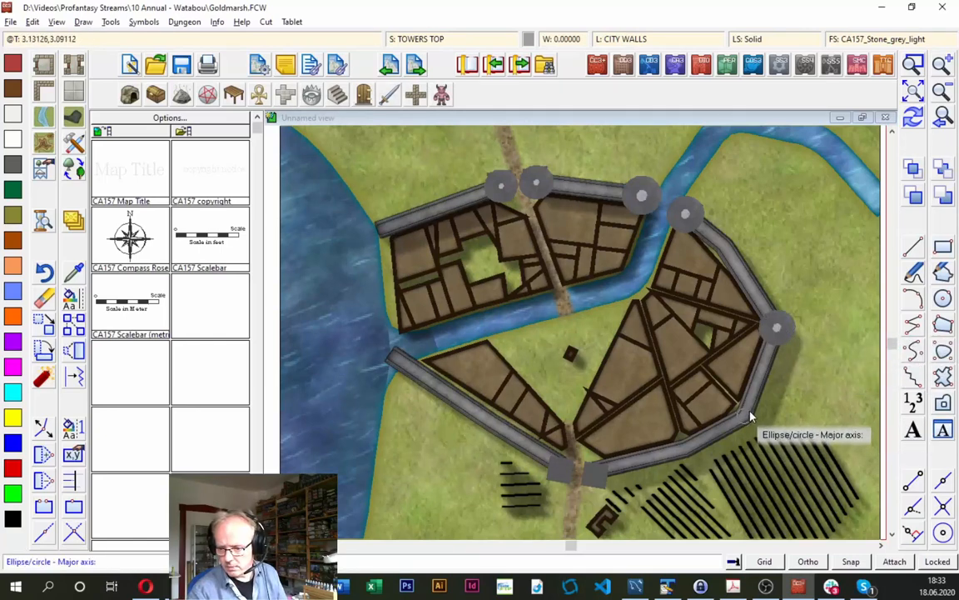
pyautogui.click(750, 413)
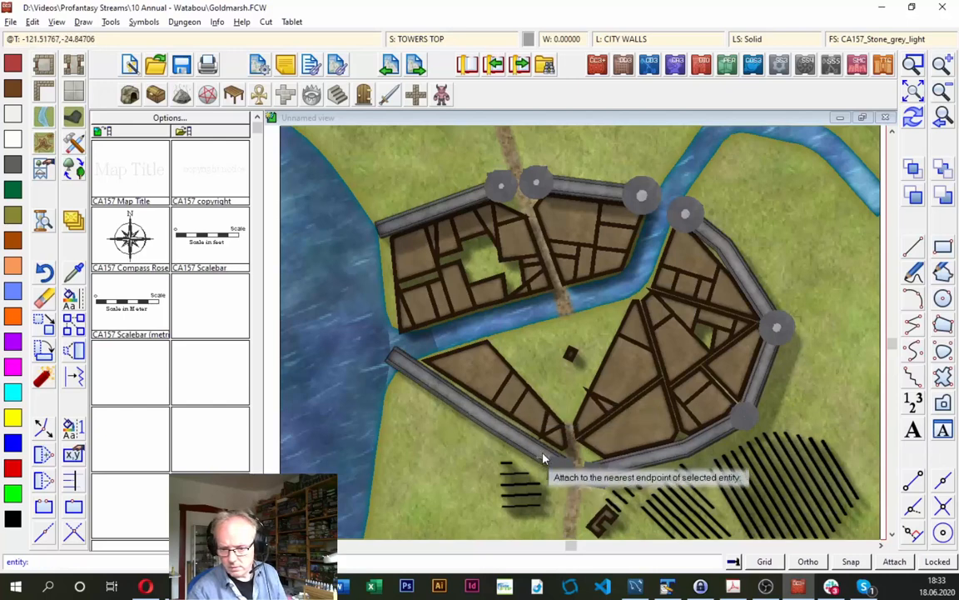
pyautogui.click(565, 468)
pyautogui.click(568, 465)
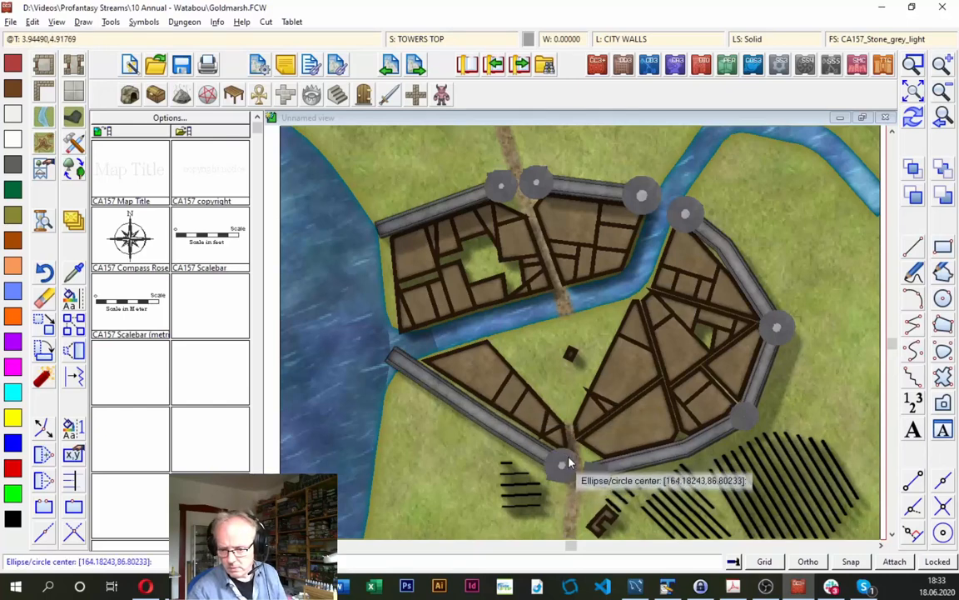
# - Draw a circular city wall tower at the wall end on the south gate's east side
pyautogui.click(595, 474)
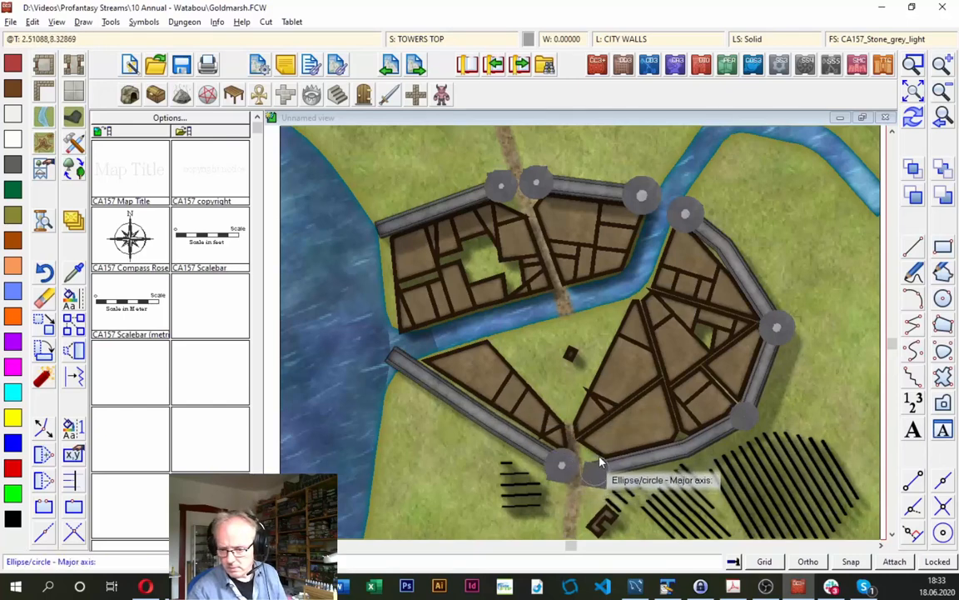
pyautogui.click(596, 466)
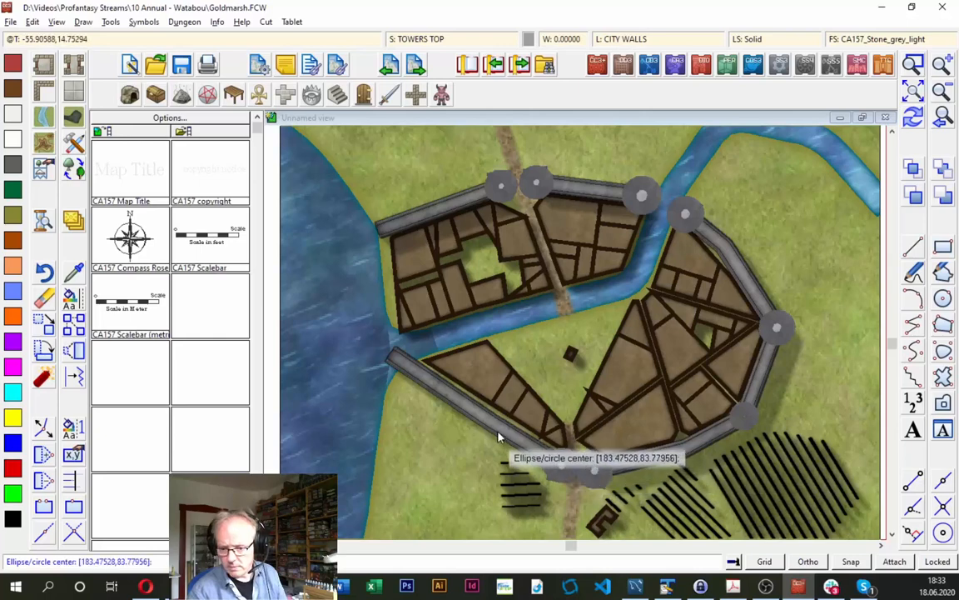
pyautogui.click(422, 383)
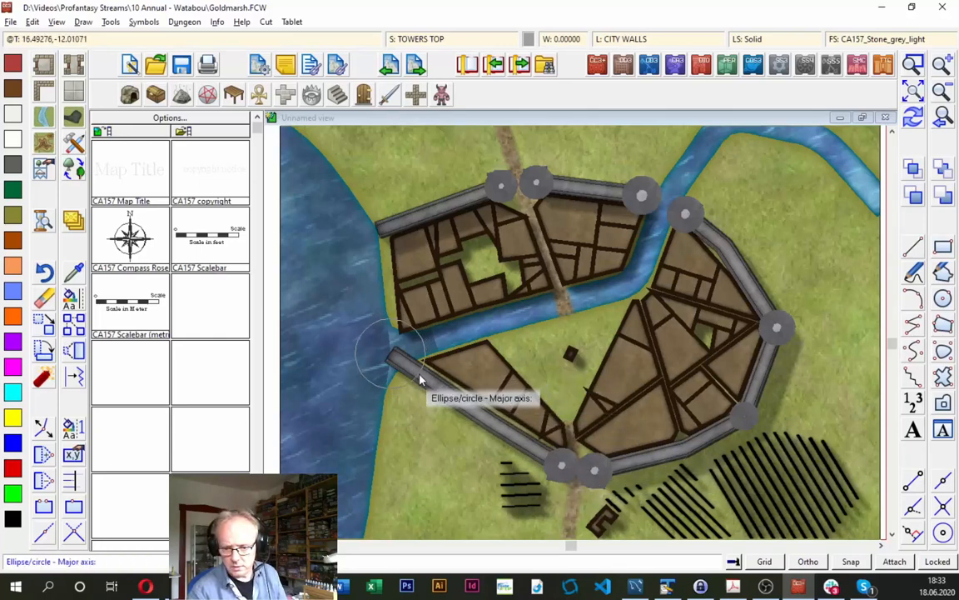
pyautogui.press('Escape')
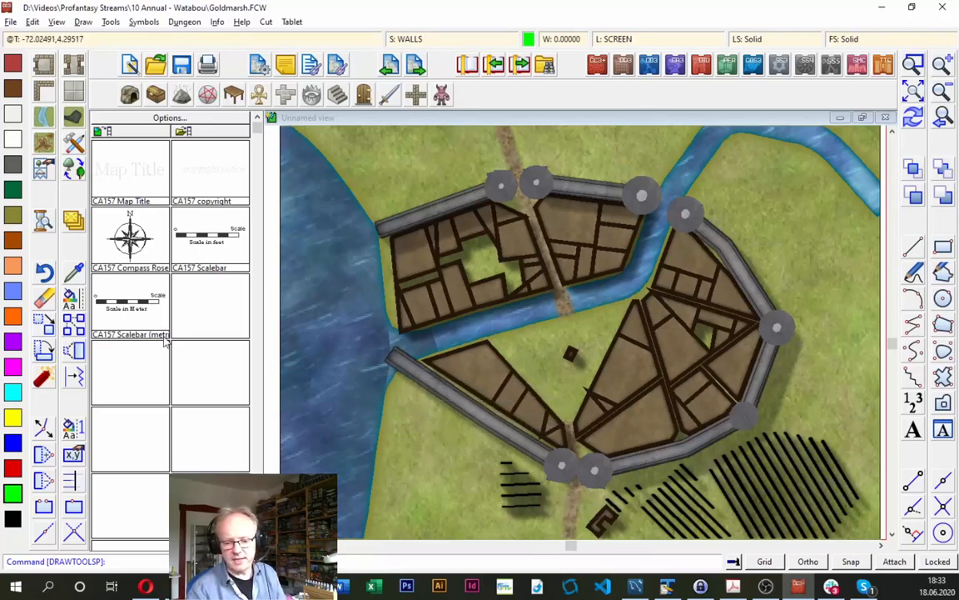
# - Trim all layers of the southwestern city wall's river end back to the riverbank
pyautogui.click(45, 533)
pyautogui.click(438, 388)
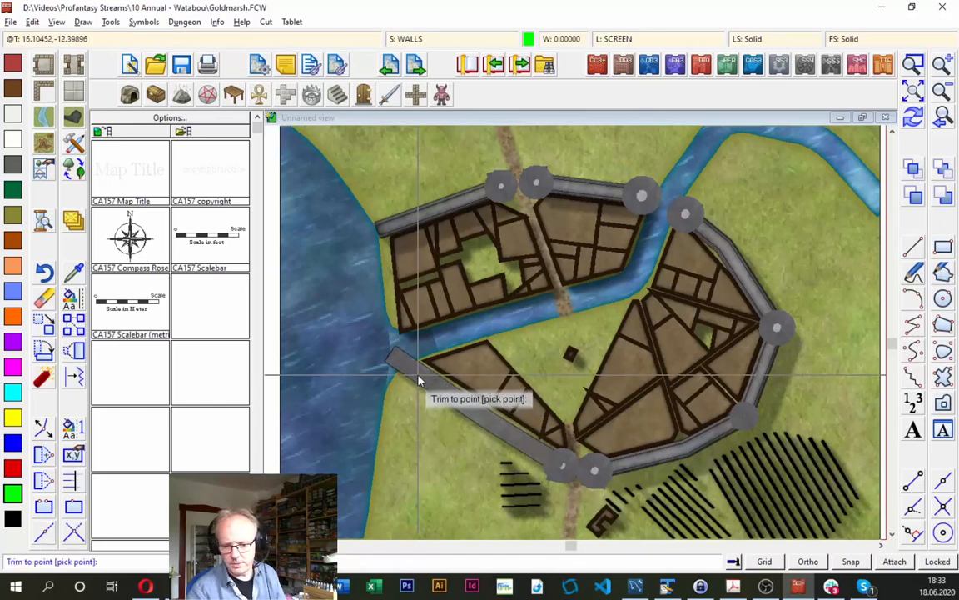
pyautogui.click(414, 374)
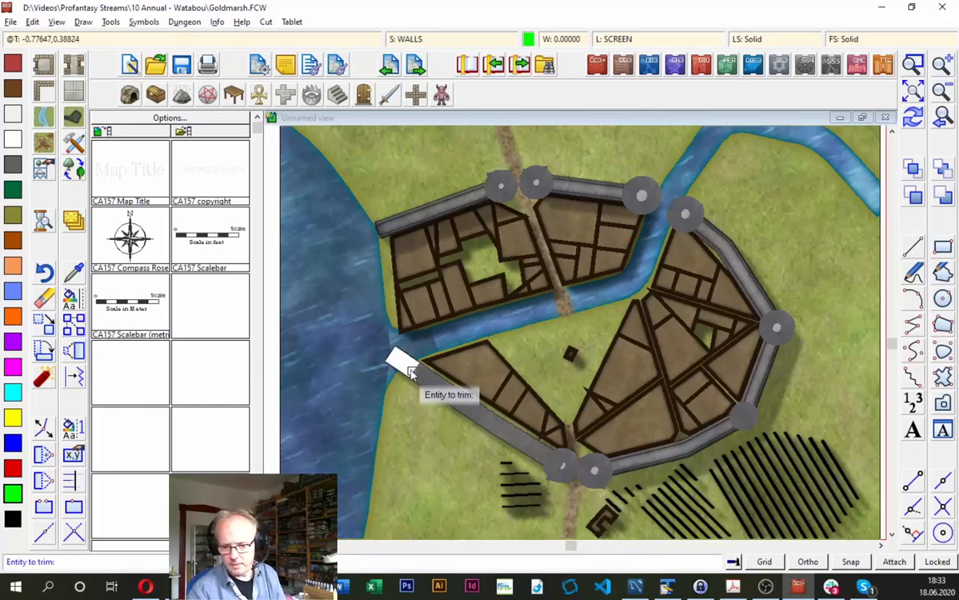
pyautogui.click(913, 91)
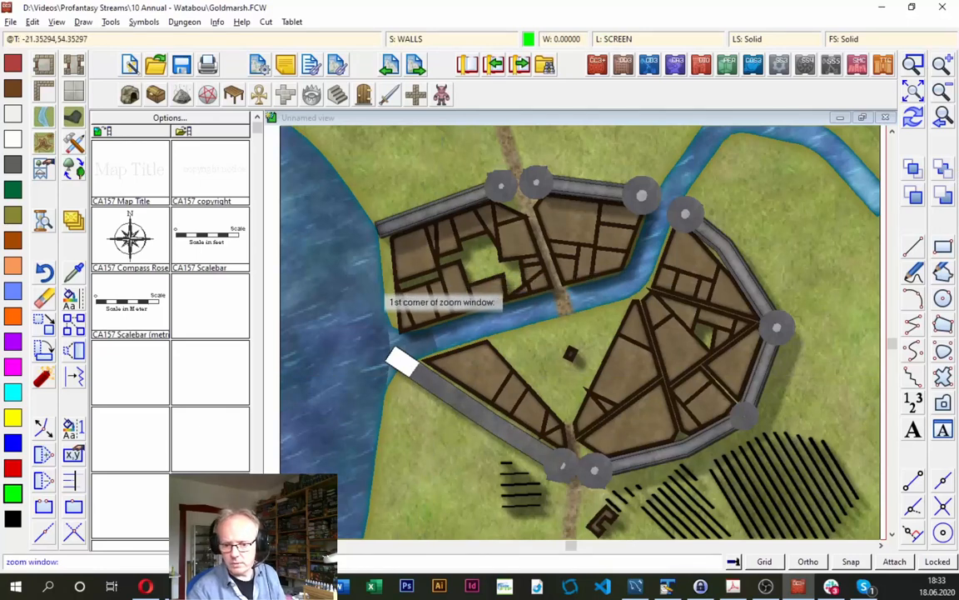
pyautogui.click(379, 287)
pyautogui.click(487, 417)
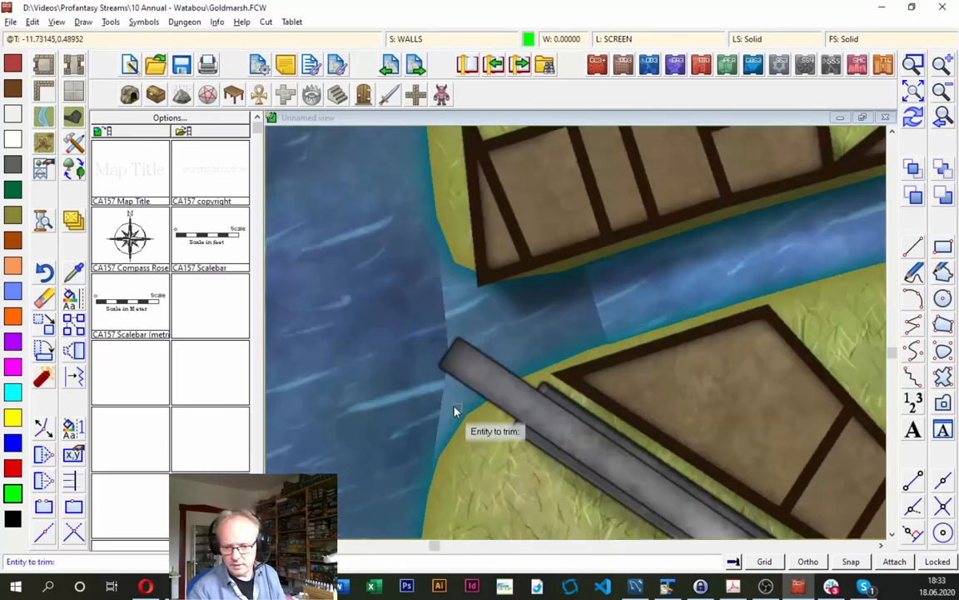
pyautogui.click(521, 405)
pyautogui.click(525, 407)
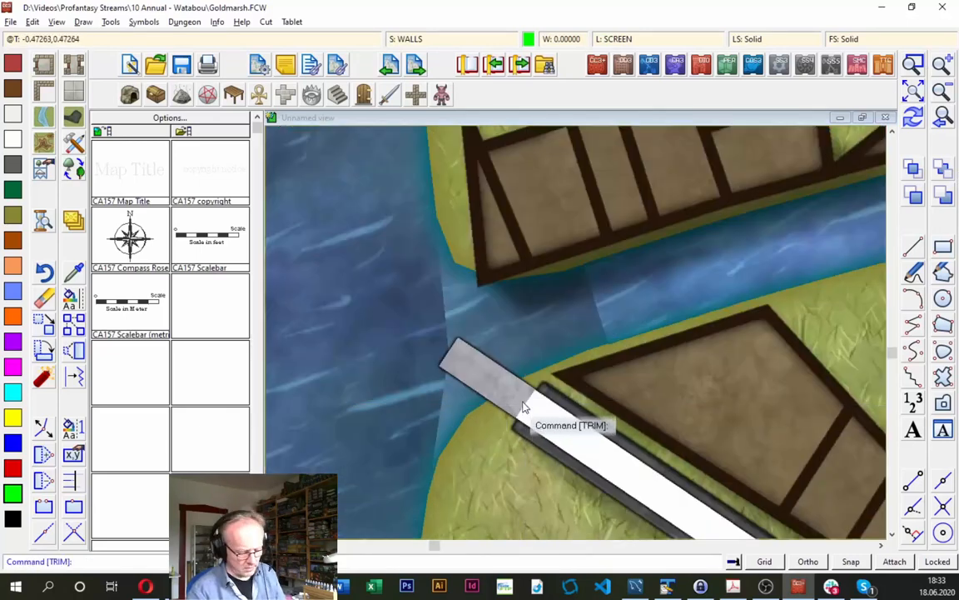
pyautogui.rightClick(520, 406)
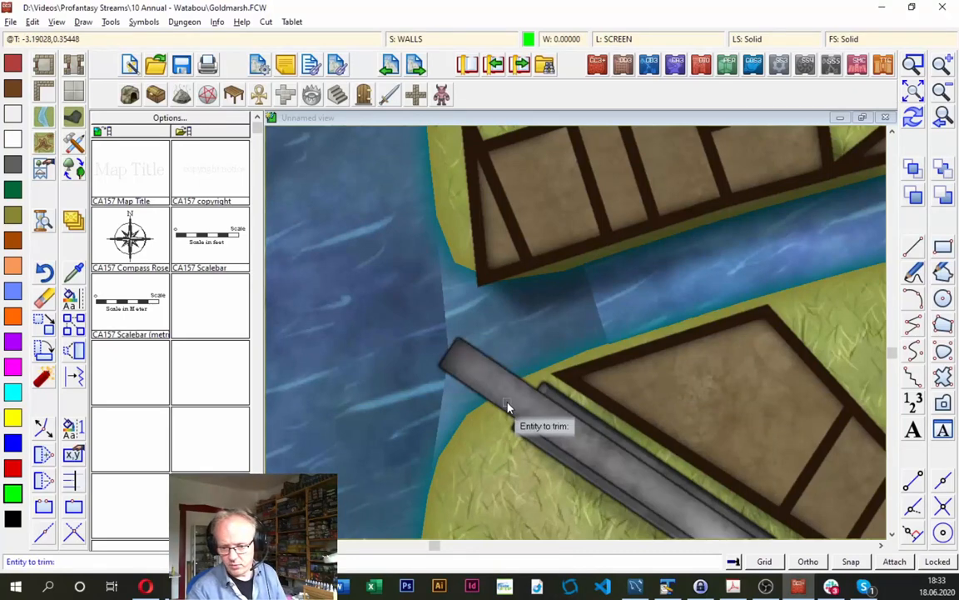
pyautogui.click(512, 404)
pyautogui.click(512, 404)
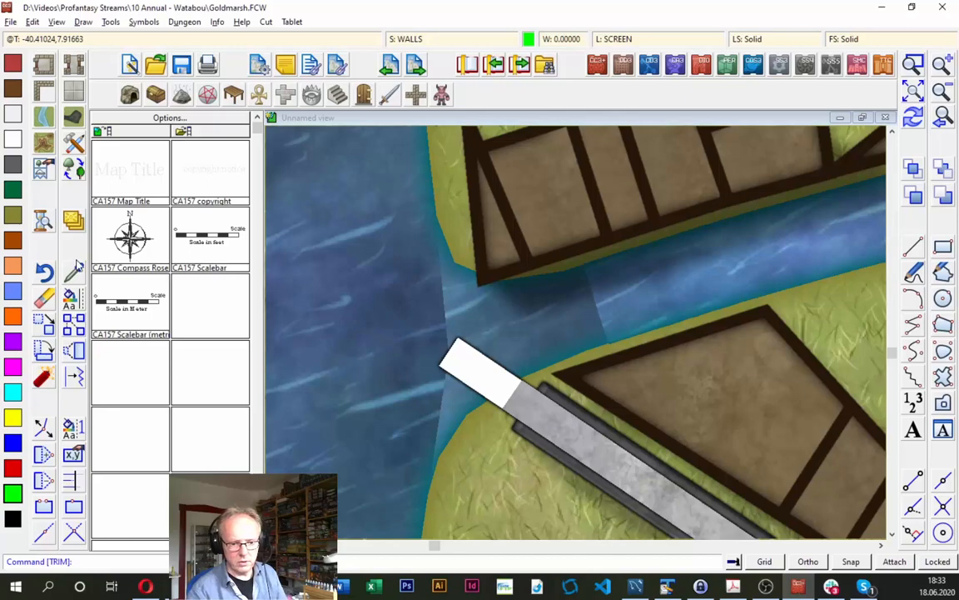
# - Draw a City Wall Tower, circular attached to the trimmed riverside end of the southwestern wall
pyautogui.click(76, 142)
pyautogui.click(573, 255)
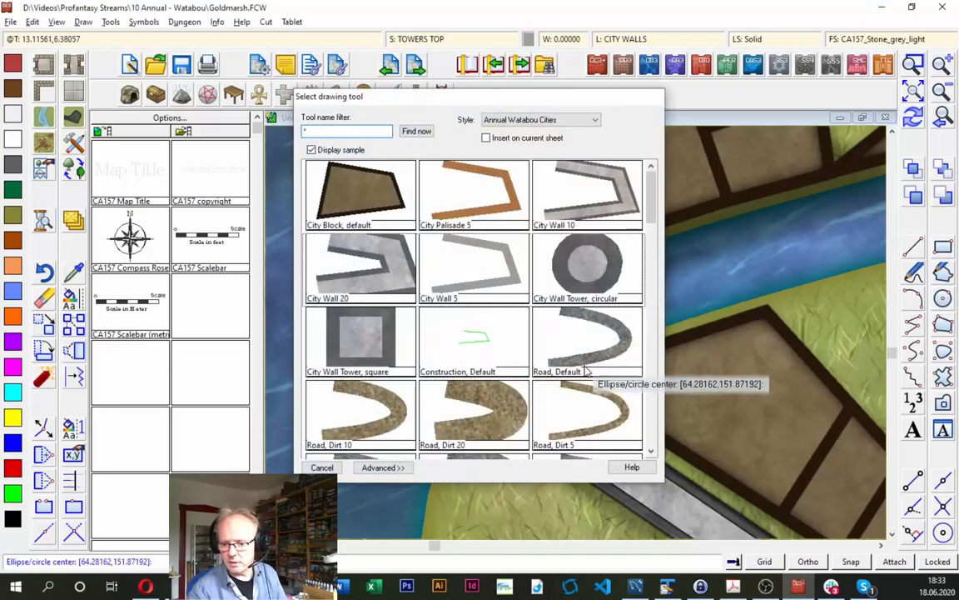
pyautogui.press('F7')
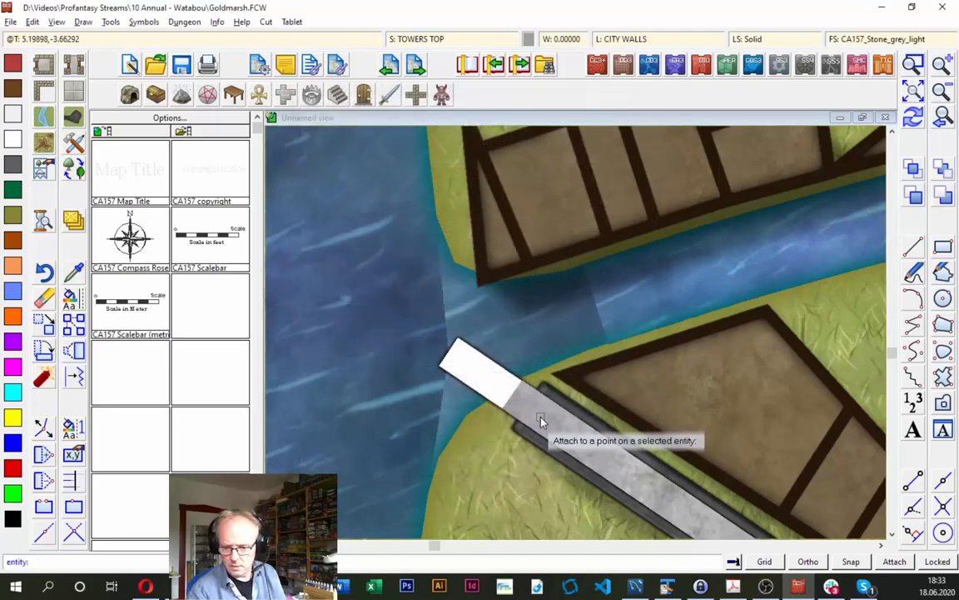
pyautogui.click(544, 418)
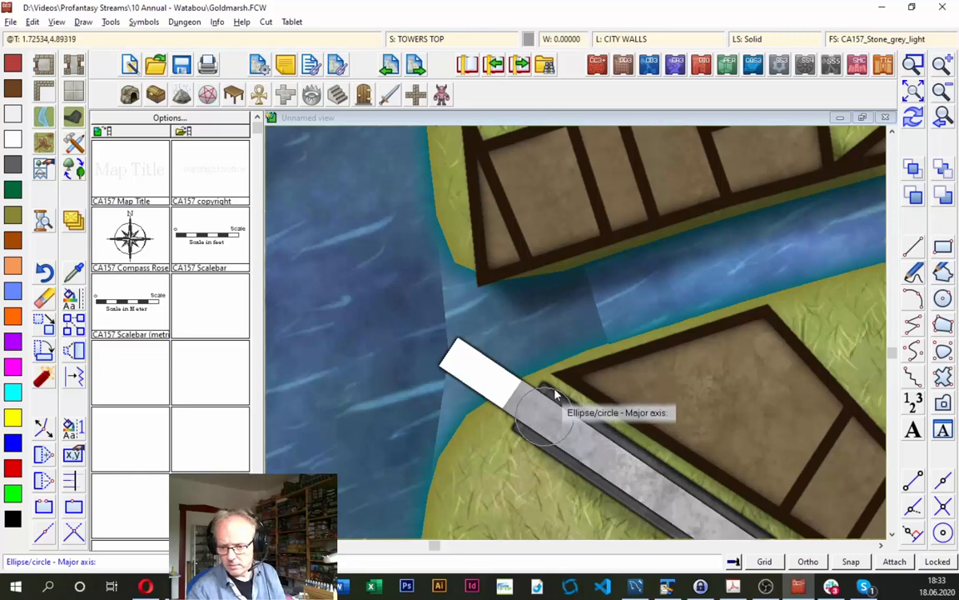
pyautogui.click(550, 388)
pyautogui.click(941, 119)
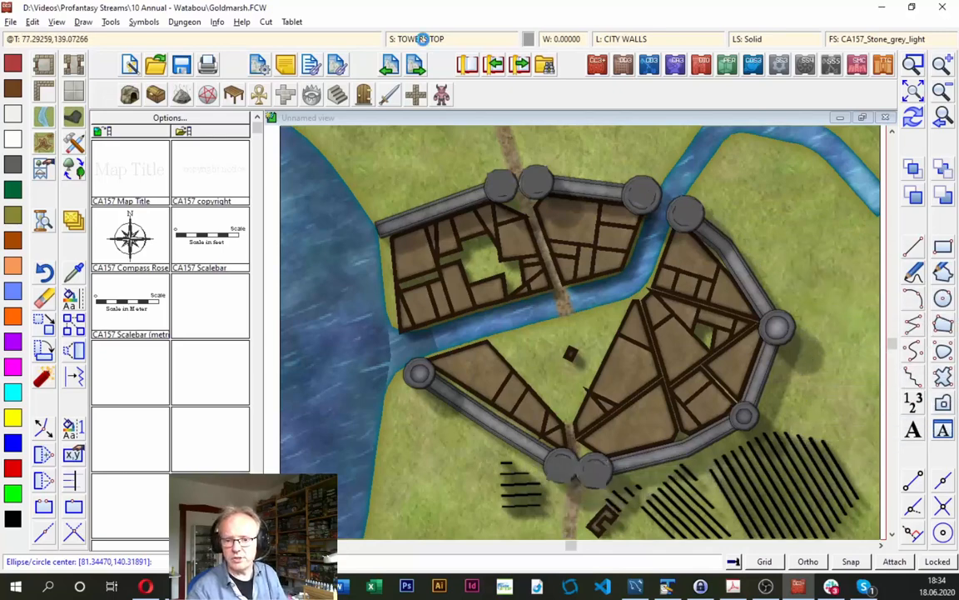
# - Hide the IMPORT sheet in the drawing's sheet and effects settings
pyautogui.click(423, 39)
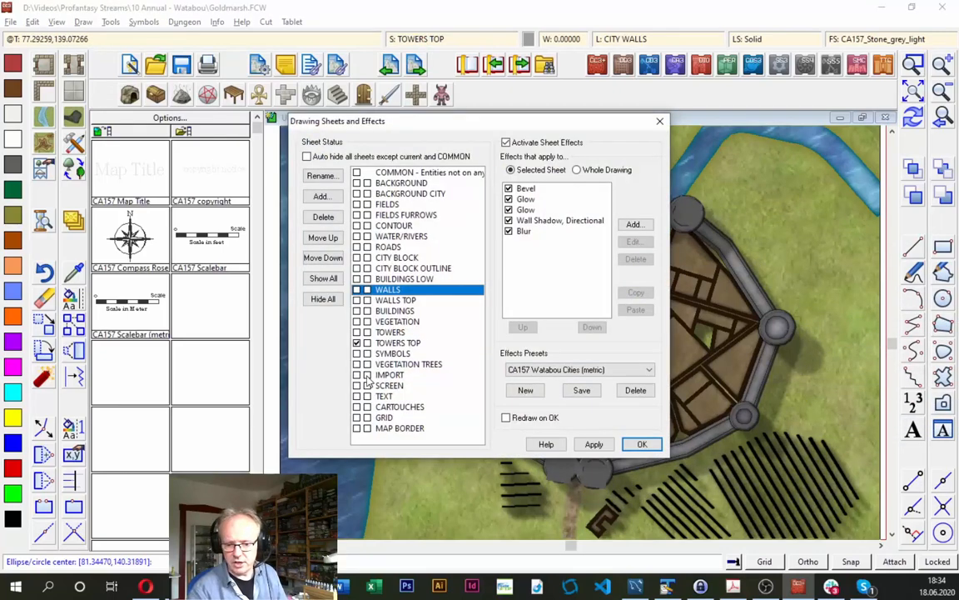
pyautogui.click(388, 374)
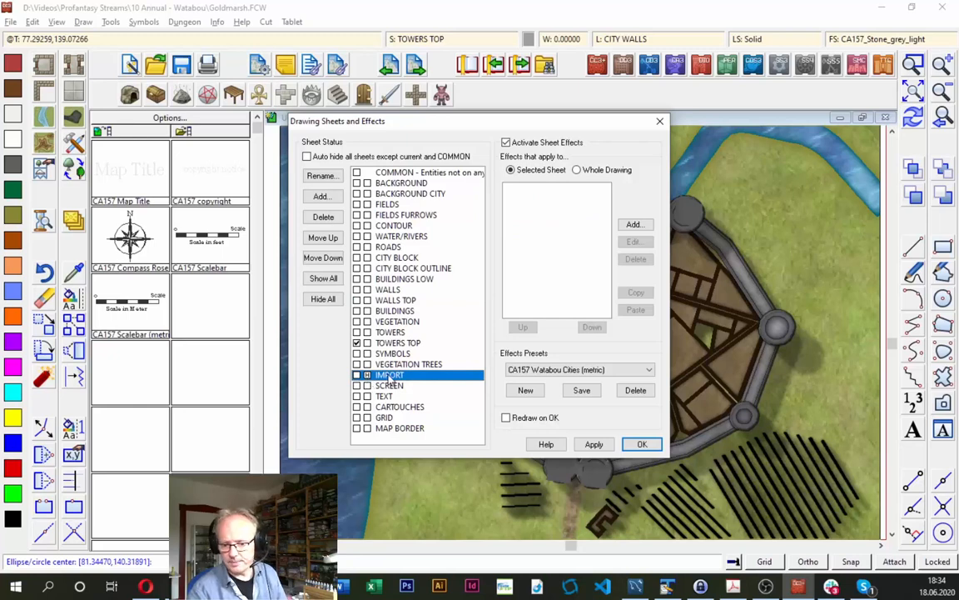
pyautogui.click(642, 445)
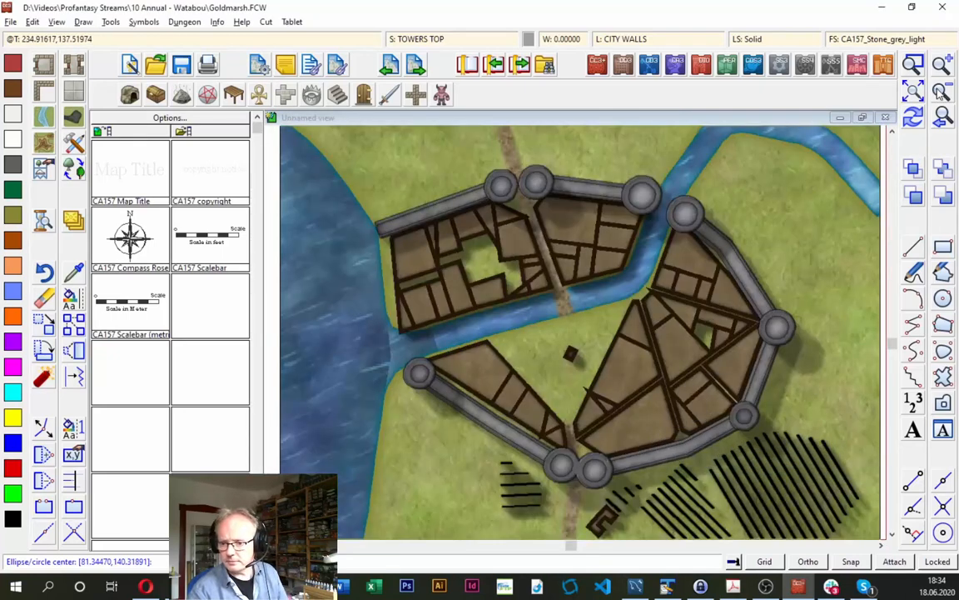
# - Move all the black field lines south of the city wall to the FIELDS FURROWS sheet and redraw the map
pyautogui.click(942, 90)
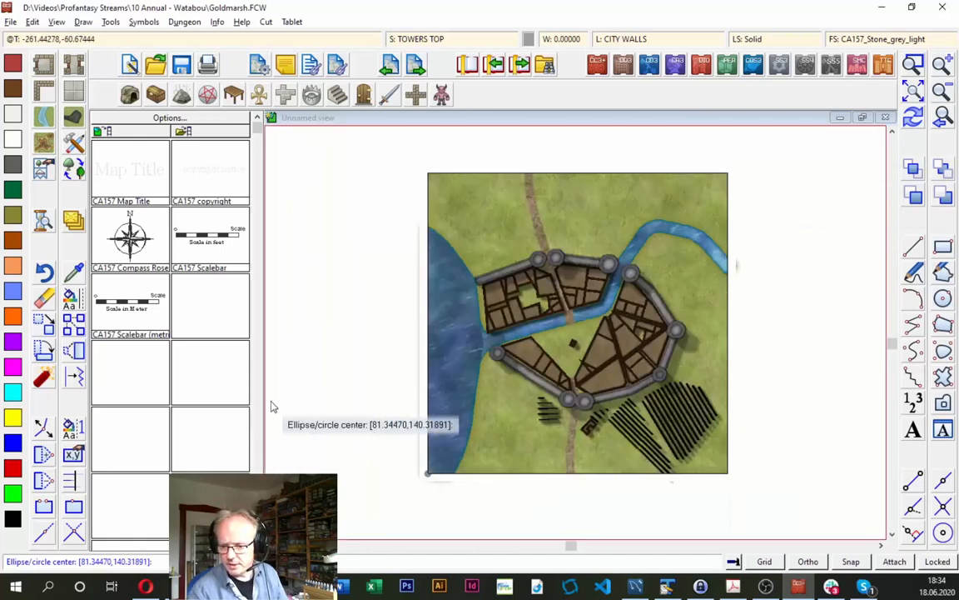
pyautogui.rightClick(72, 226)
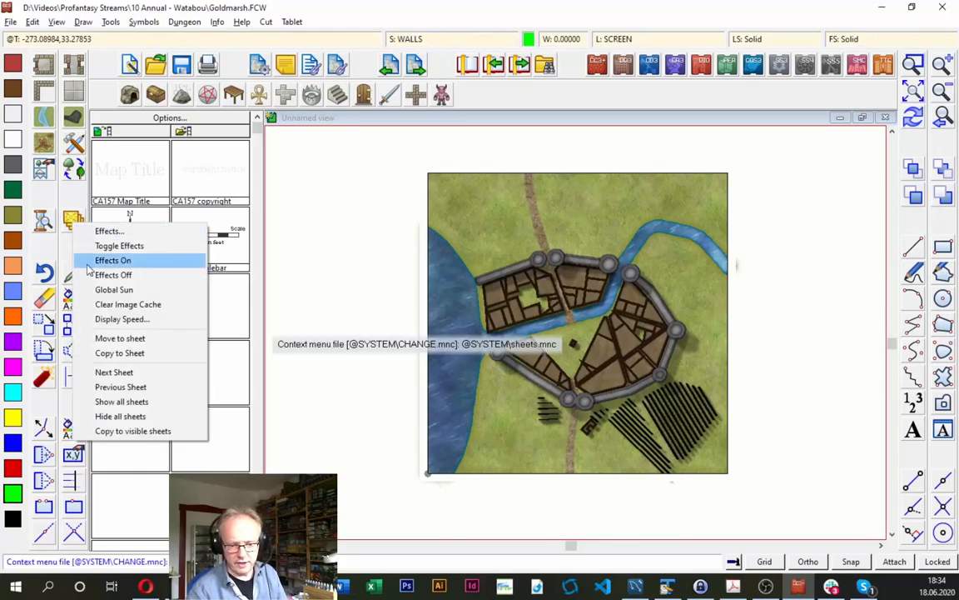
pyautogui.click(117, 345)
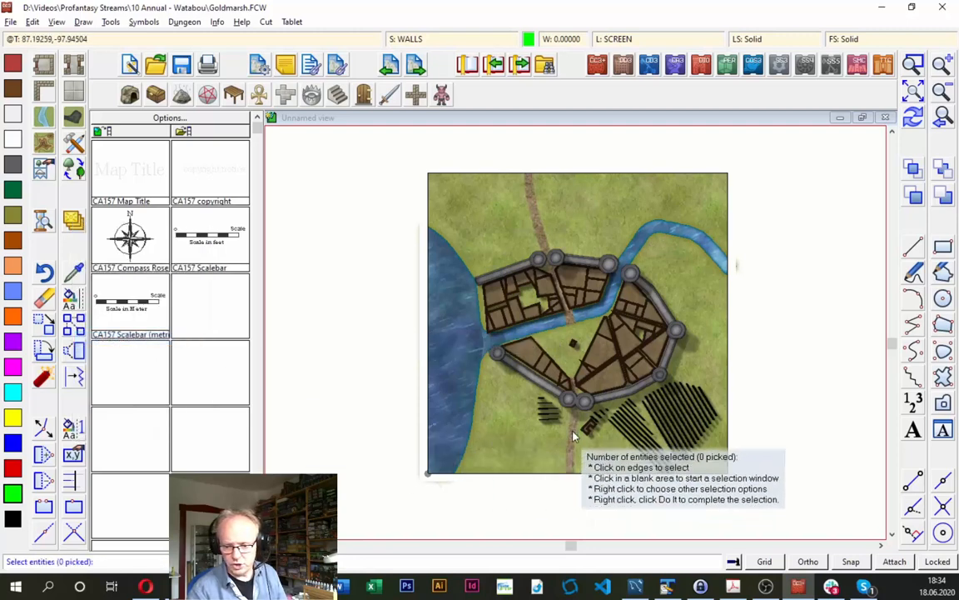
pyautogui.click(537, 412)
pyautogui.click(542, 401)
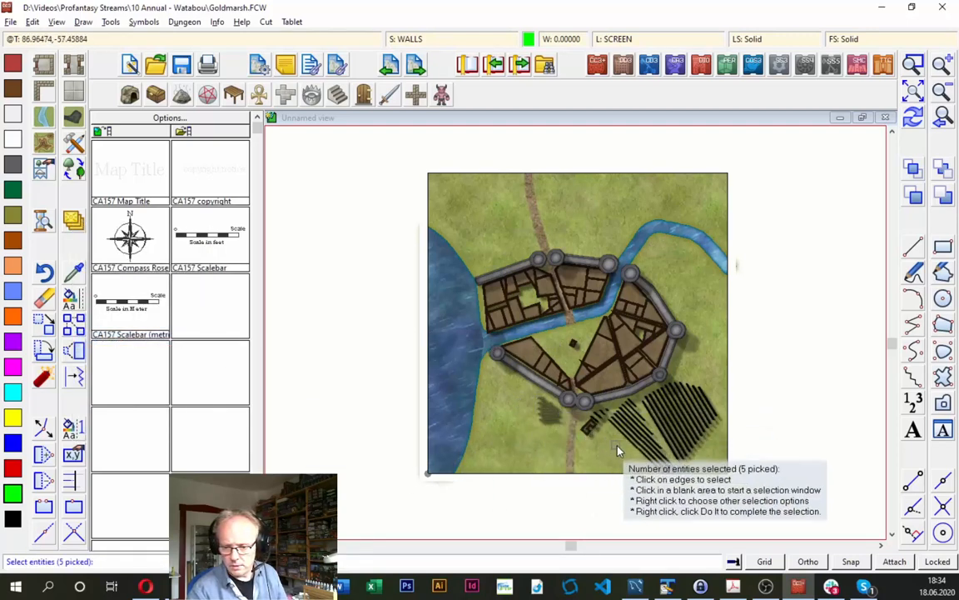
pyautogui.click(620, 459)
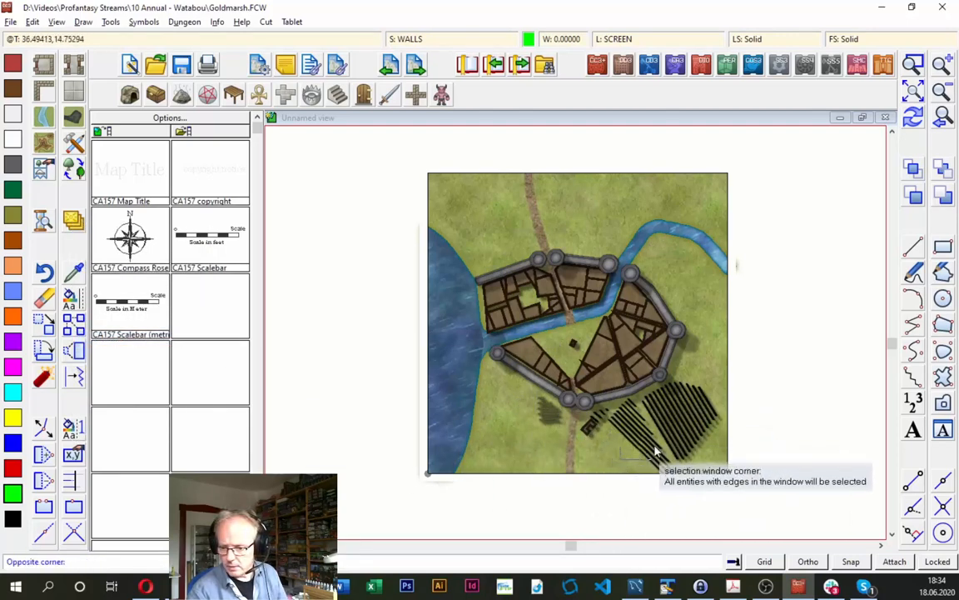
pyautogui.click(715, 407)
pyautogui.click(599, 413)
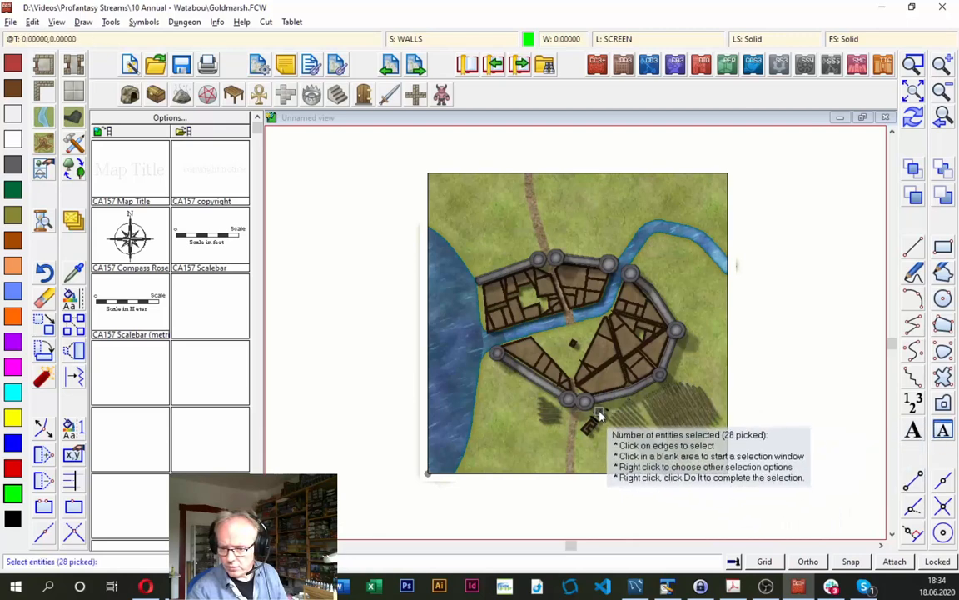
pyautogui.click(610, 412)
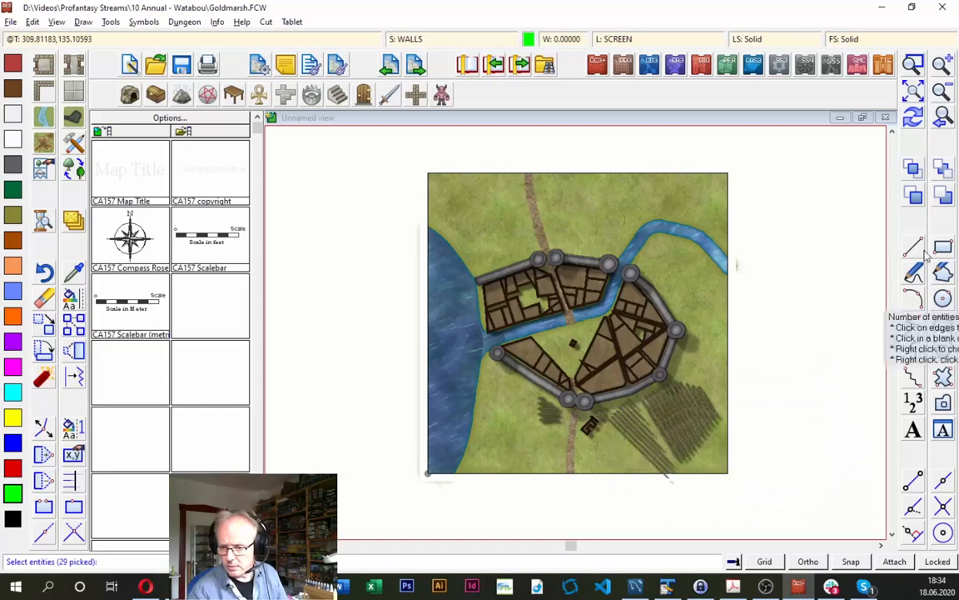
pyautogui.click(916, 66)
pyautogui.click(533, 389)
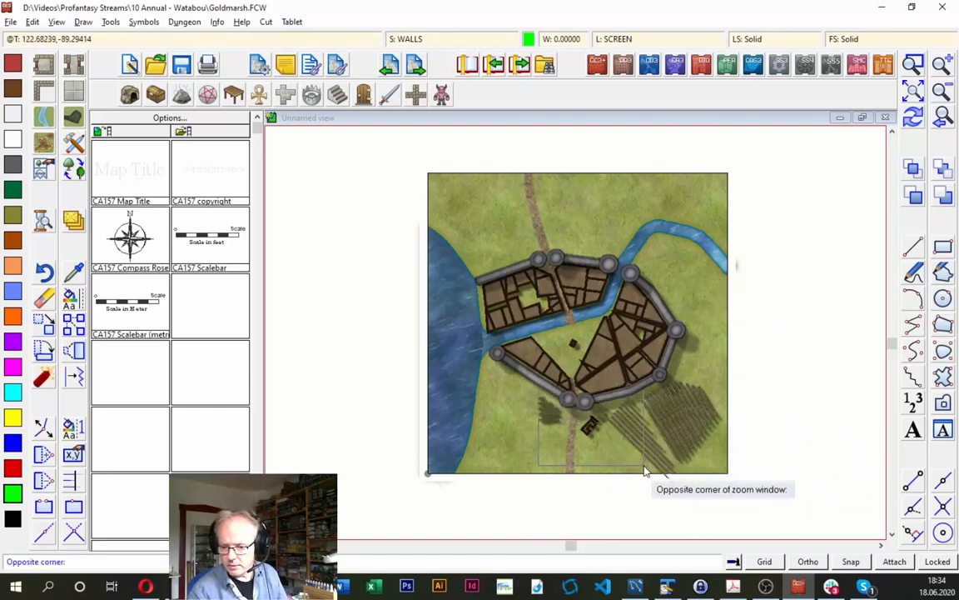
pyautogui.click(644, 472)
pyautogui.click(606, 293)
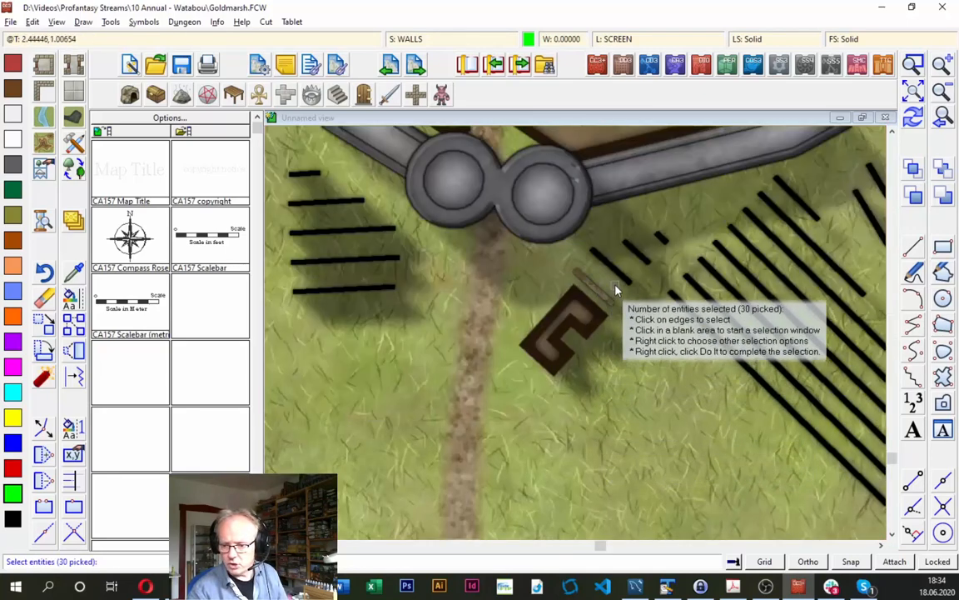
pyautogui.rightClick(654, 281)
pyautogui.click(654, 283)
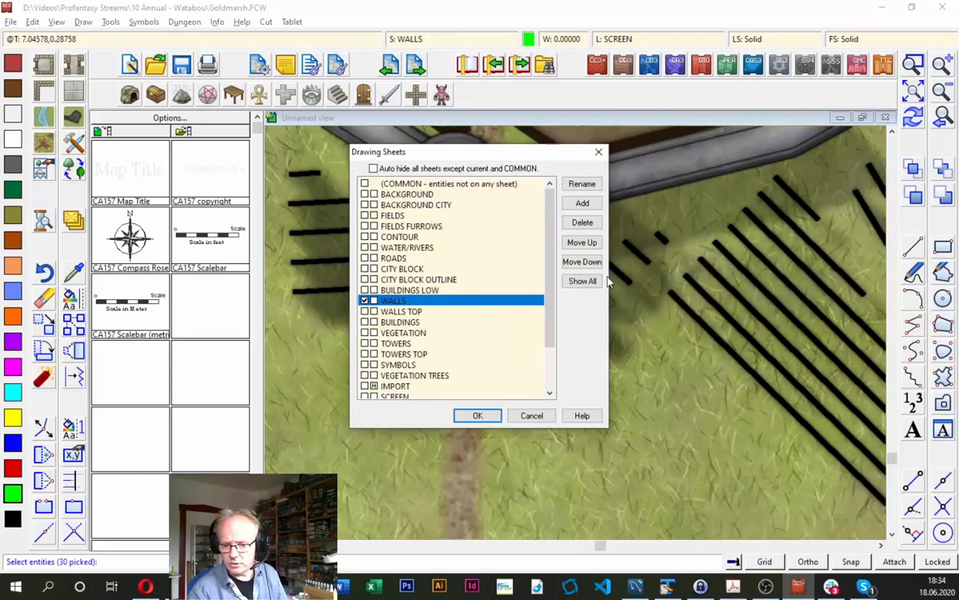
pyautogui.click(403, 227)
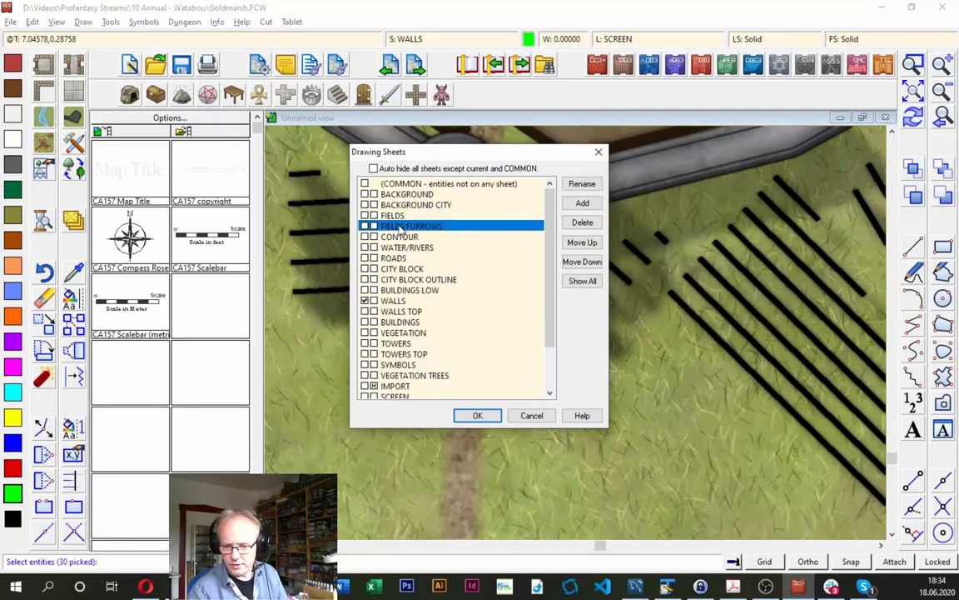
pyautogui.click(478, 415)
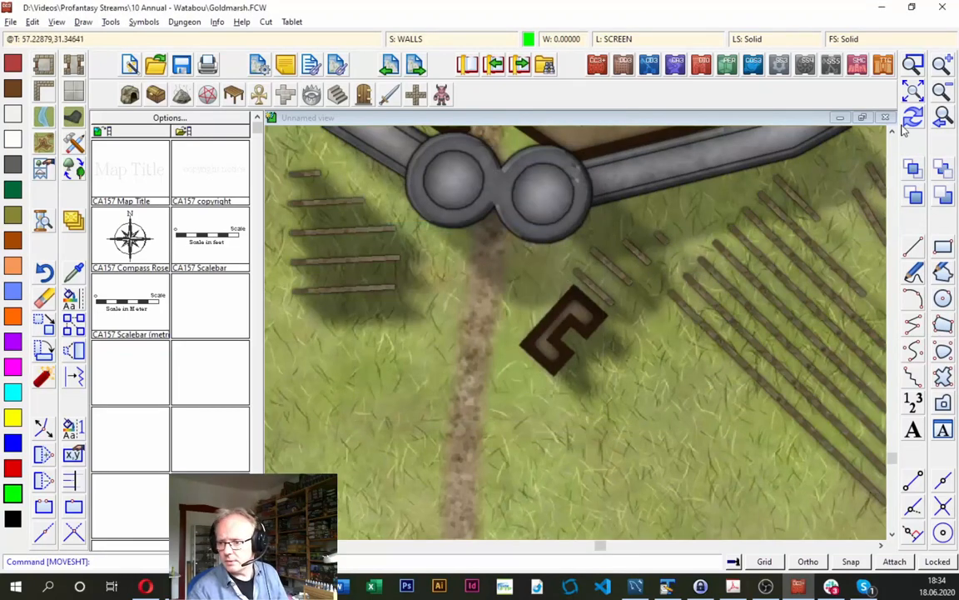
pyautogui.click(914, 118)
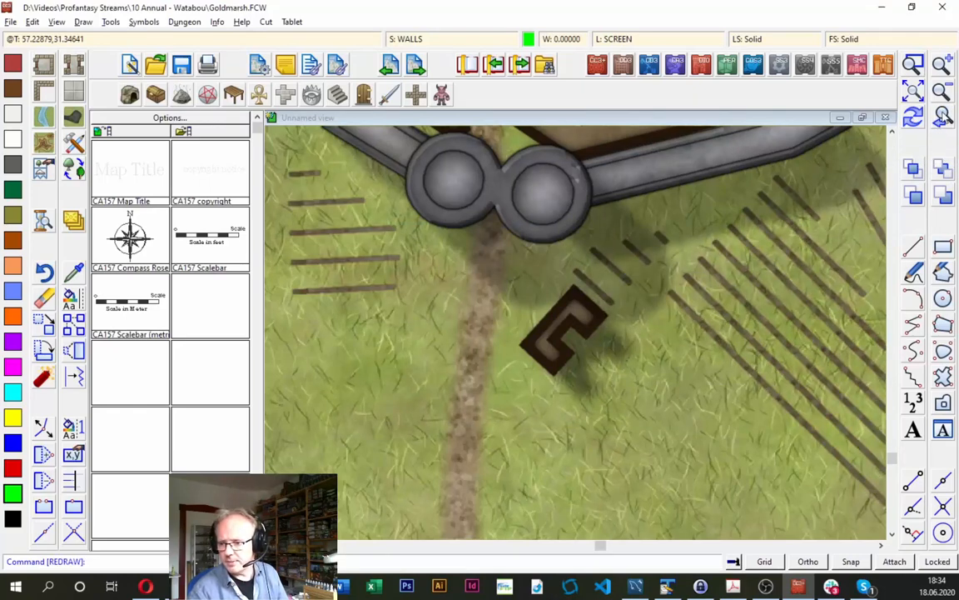
# - Draw a triangular City Block, default between the southwestern blocks and the open square south of the river
pyautogui.click(939, 120)
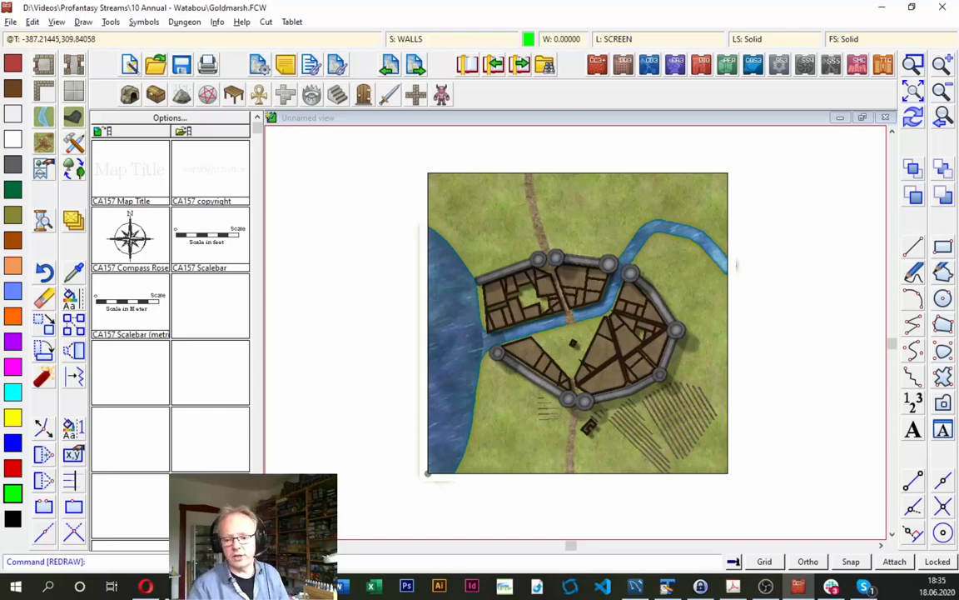
pyautogui.click(913, 64)
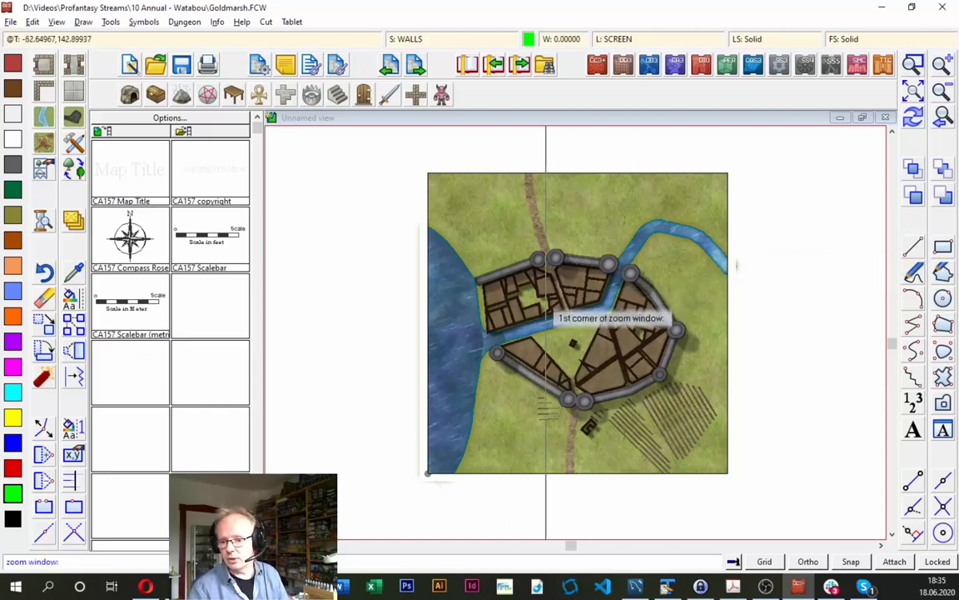
pyautogui.click(545, 318)
pyautogui.click(618, 421)
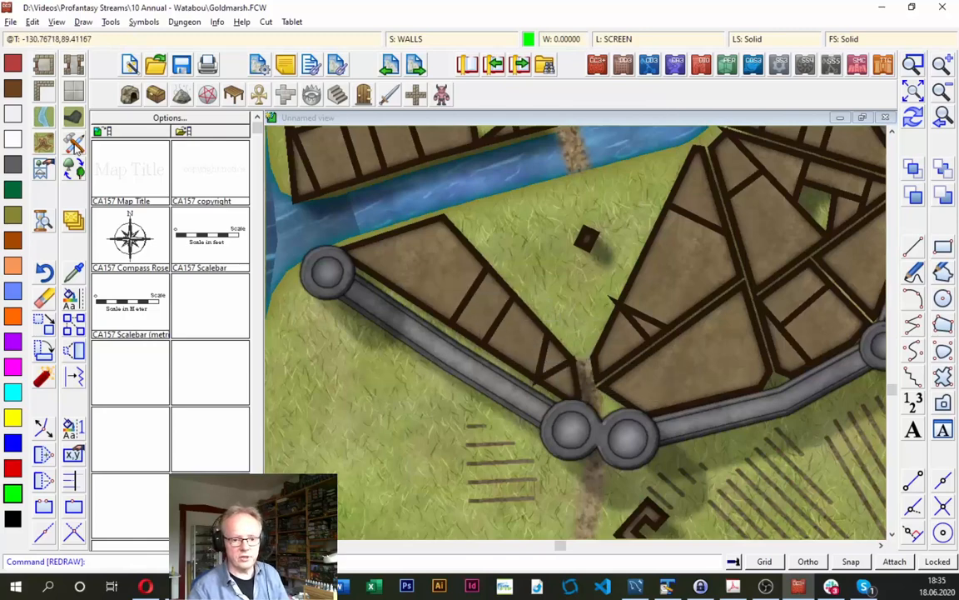
pyautogui.click(73, 143)
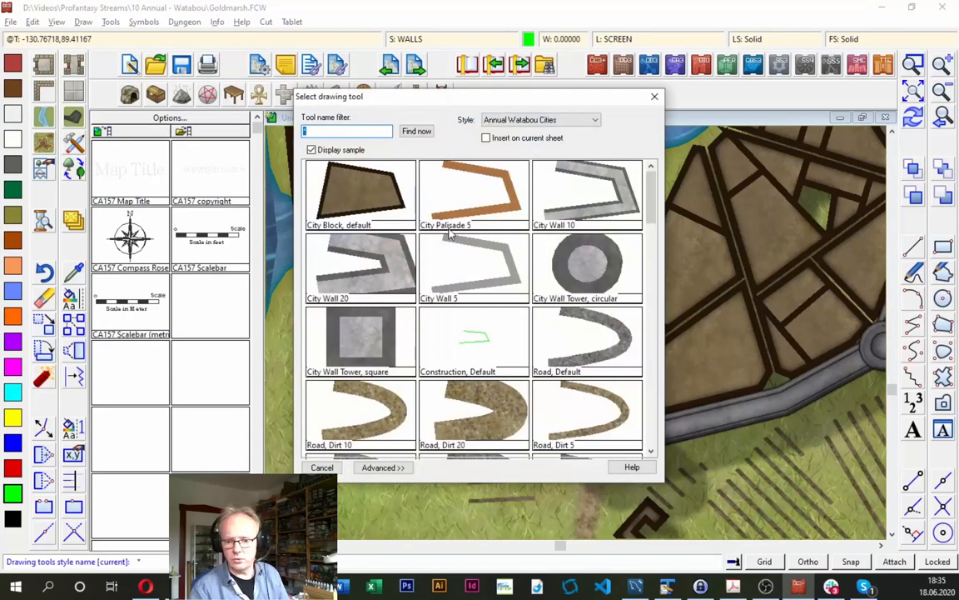
pyautogui.click(363, 198)
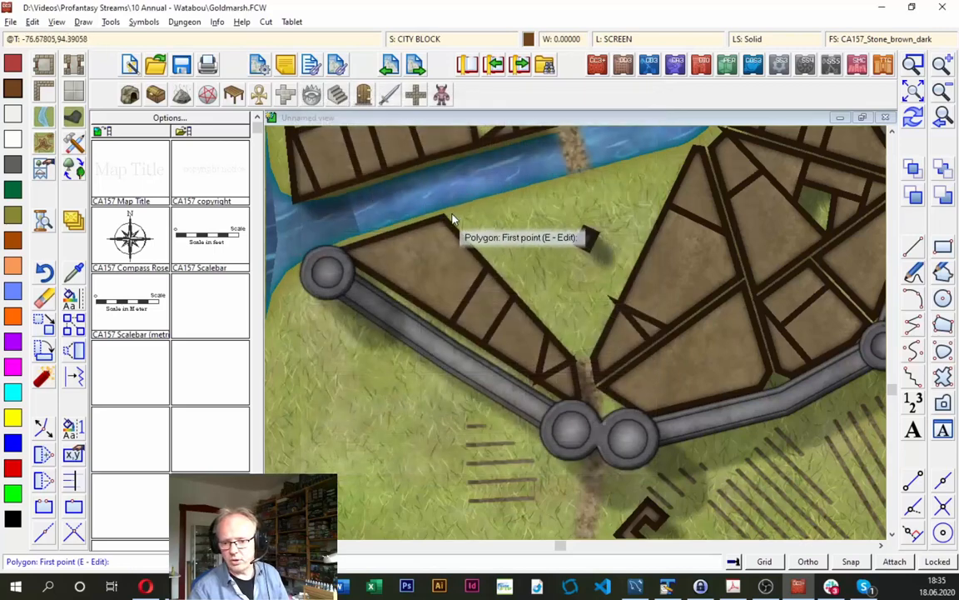
pyautogui.click(450, 221)
pyautogui.click(542, 193)
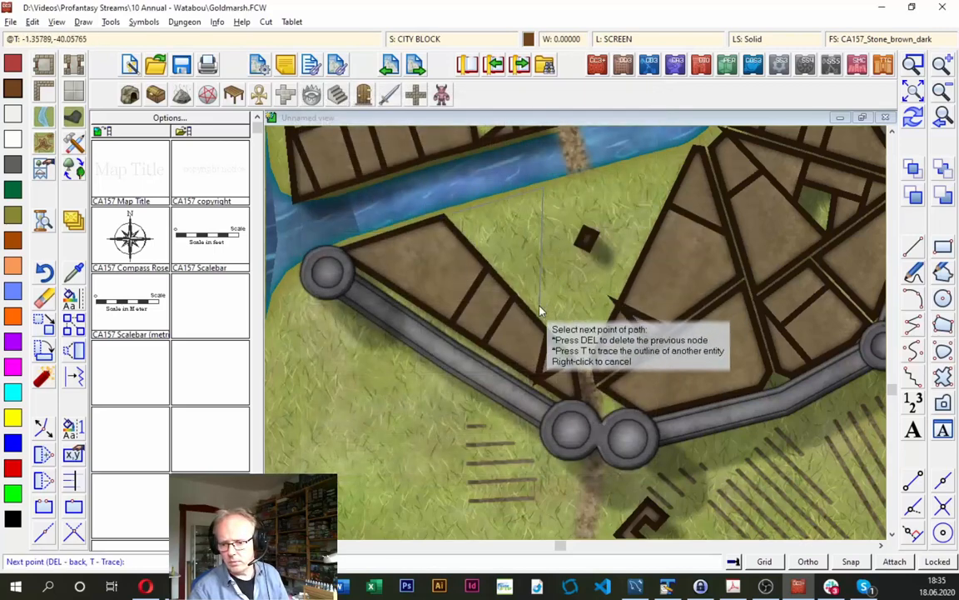
pyautogui.click(540, 314)
pyautogui.rightClick(539, 315)
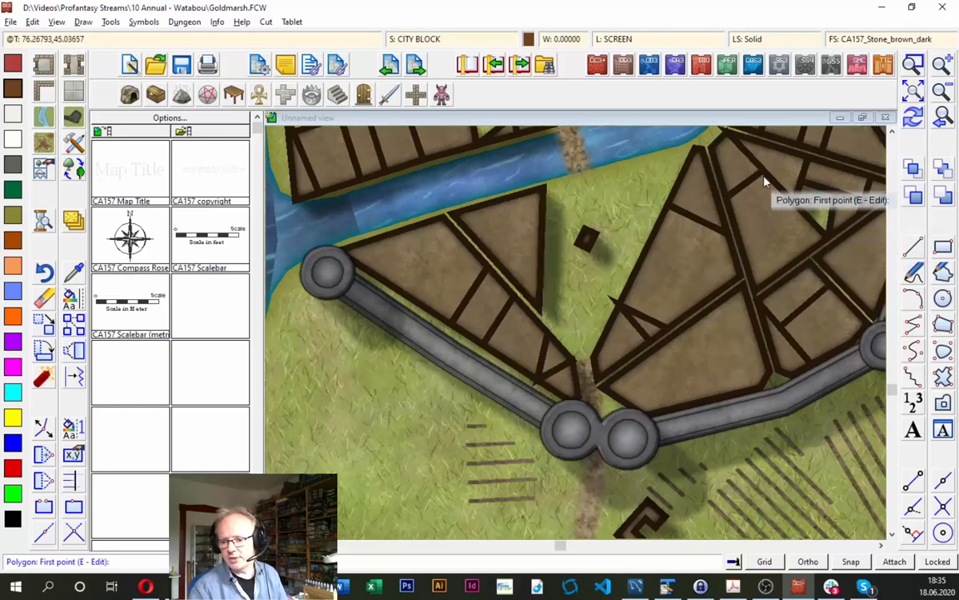
# - Switch to the Cartographer's Annual Mapping Guide in Adobe Acrobat Pro, read up to the Completing the Map in CC3+ steps, and return to the map
pyautogui.click(943, 118)
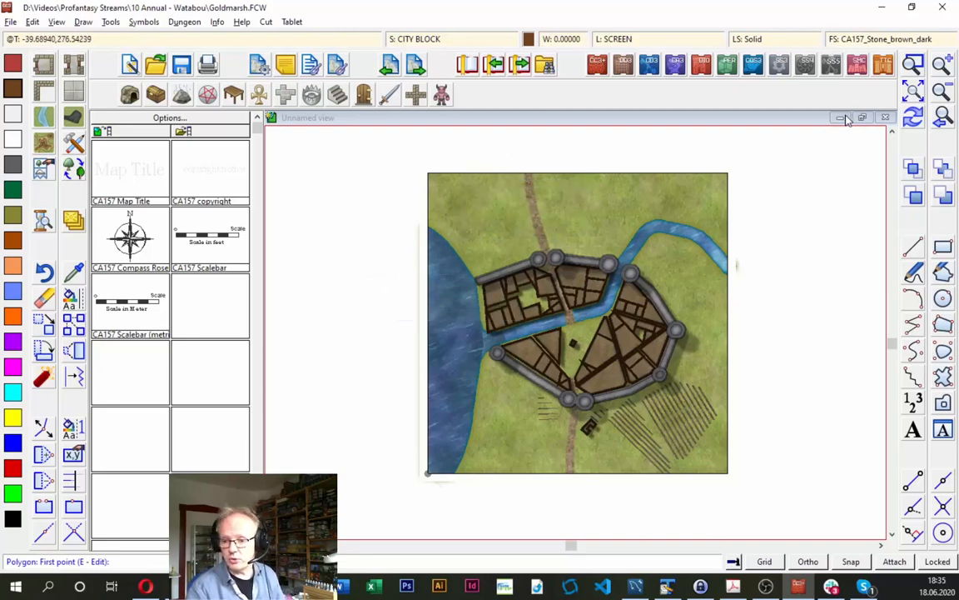
pyautogui.click(914, 65)
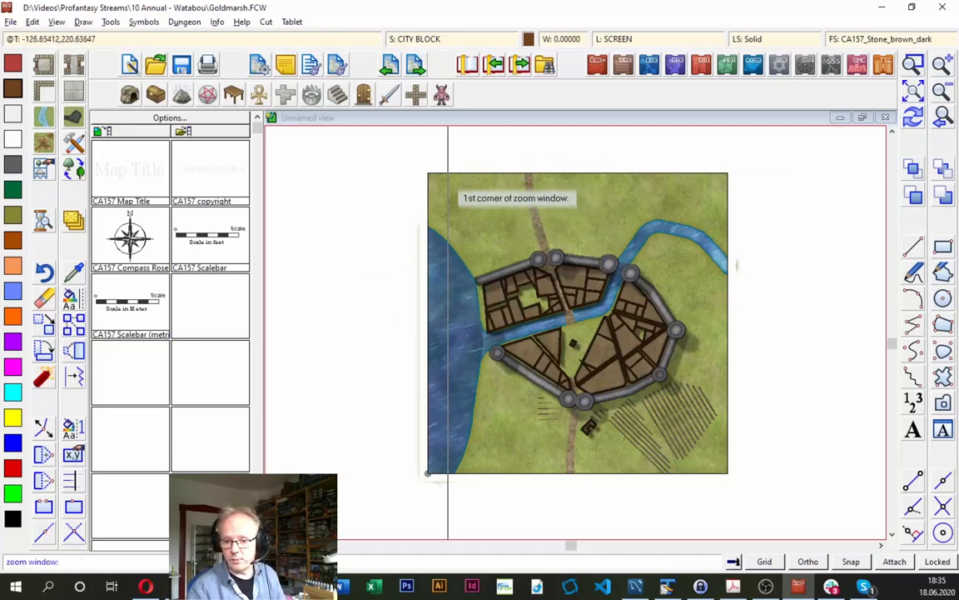
pyautogui.click(414, 167)
pyautogui.click(750, 483)
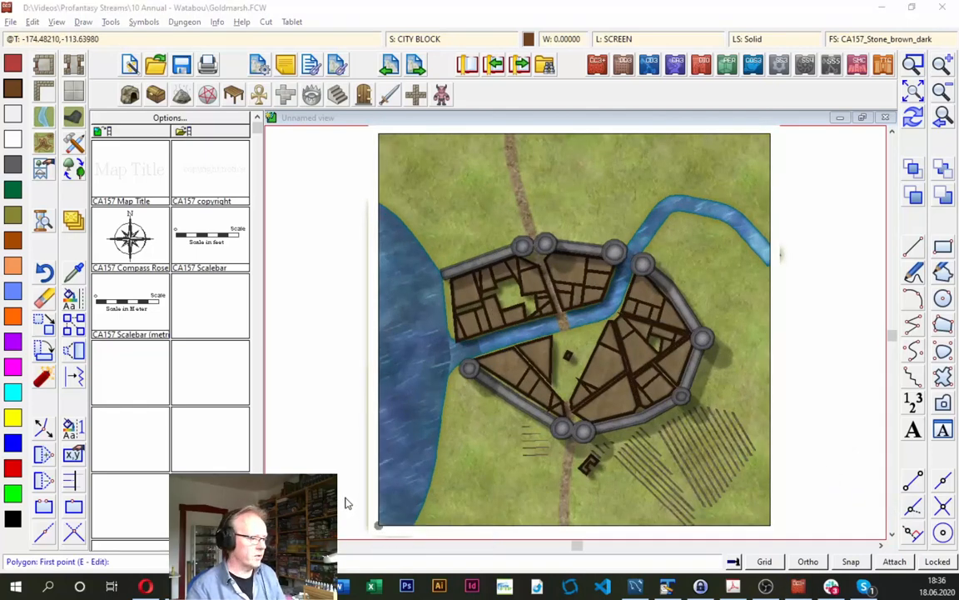
pyautogui.hotkey('alt', 'Tab')
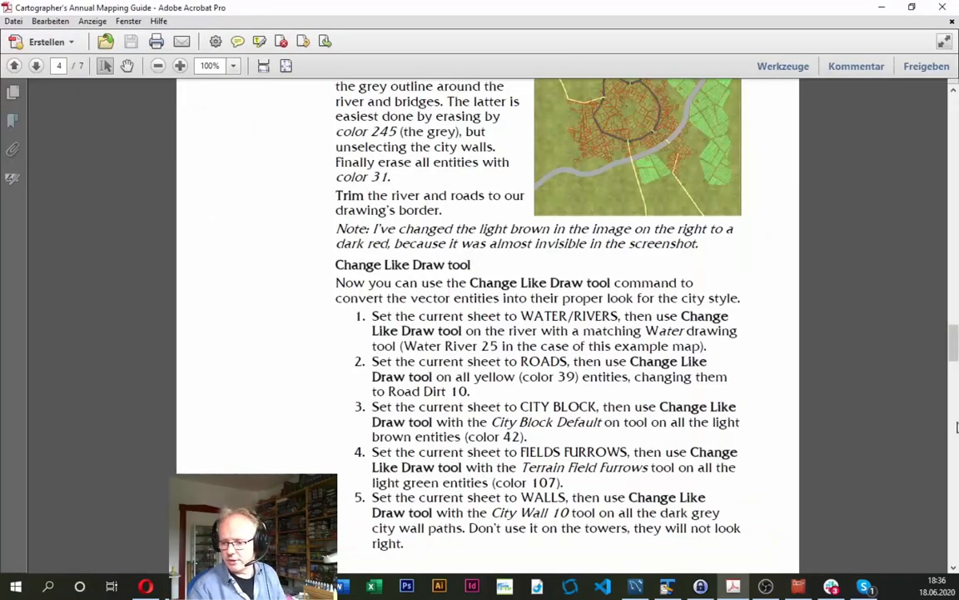
pyautogui.scroll(-2, 957, 427)
pyautogui.scroll(-10, 957, 427)
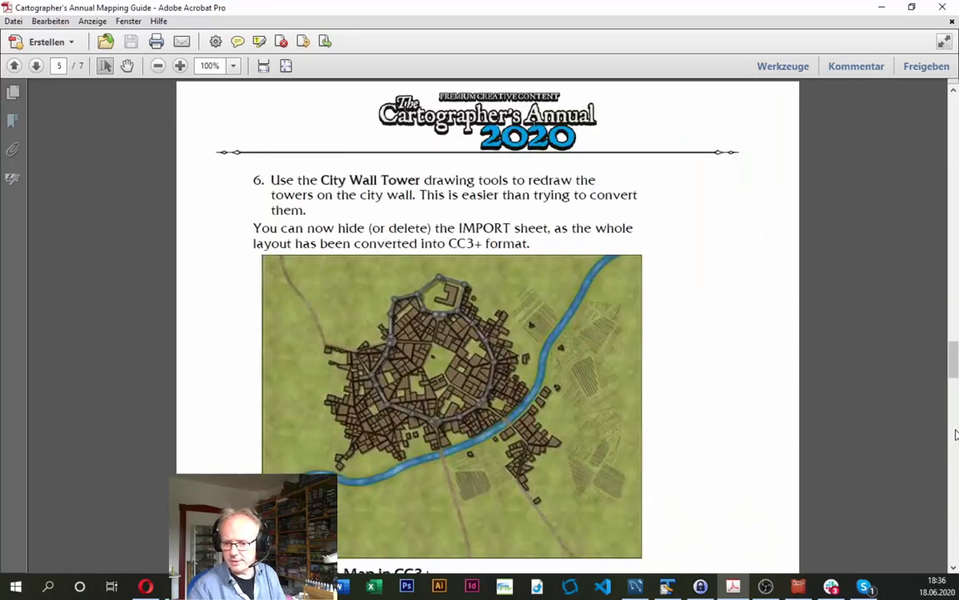
pyautogui.moveTo(953, 334); pyautogui.dragTo(955, 413)
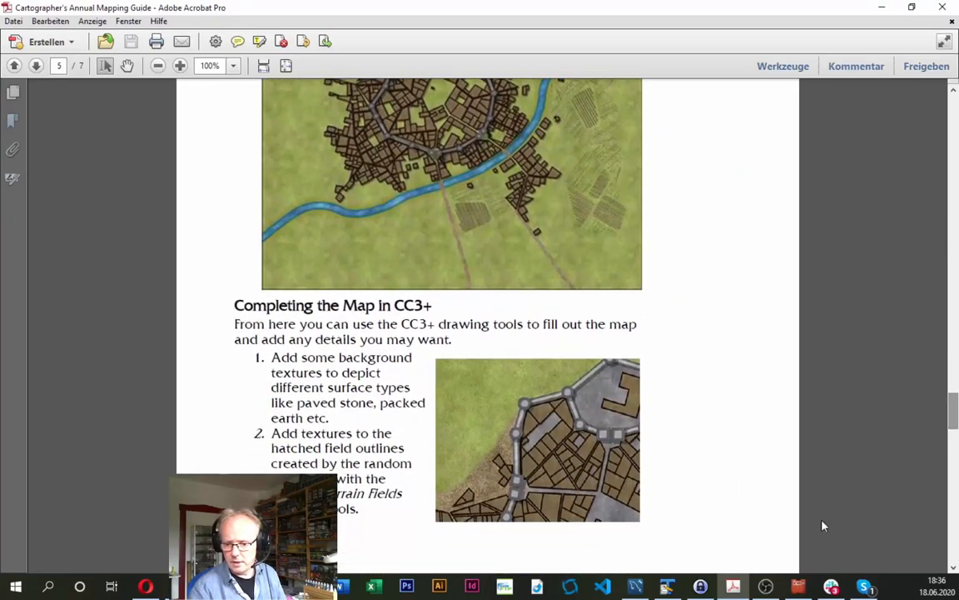
pyautogui.hotkey('alt', 'Tab')
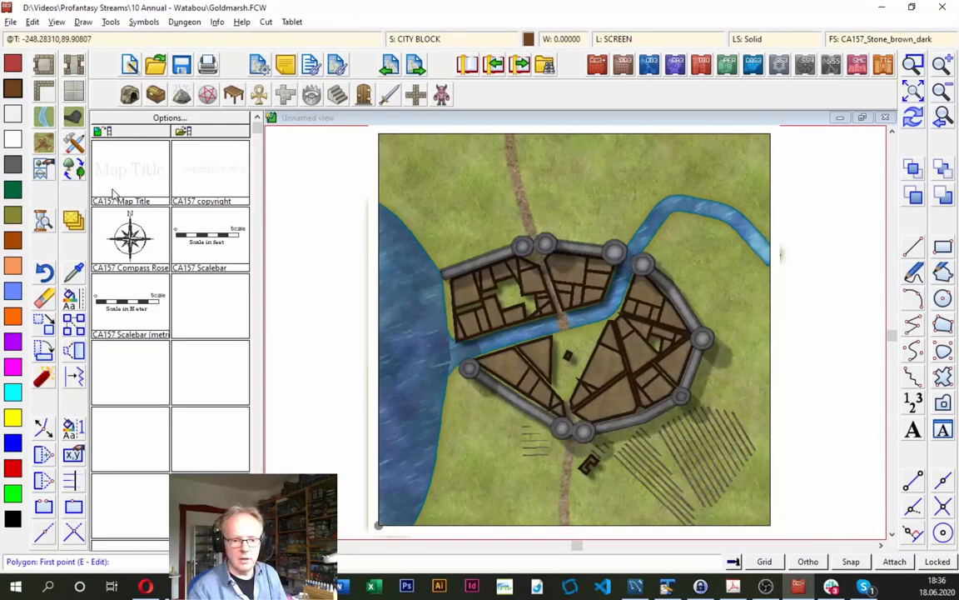
# - Draw a Terrain, Background Earth Normal polygon covering the whole walled city, following the city walls and the western riverbank
pyautogui.click(73, 143)
pyautogui.moveTo(653, 190); pyautogui.dragTo(643, 289)
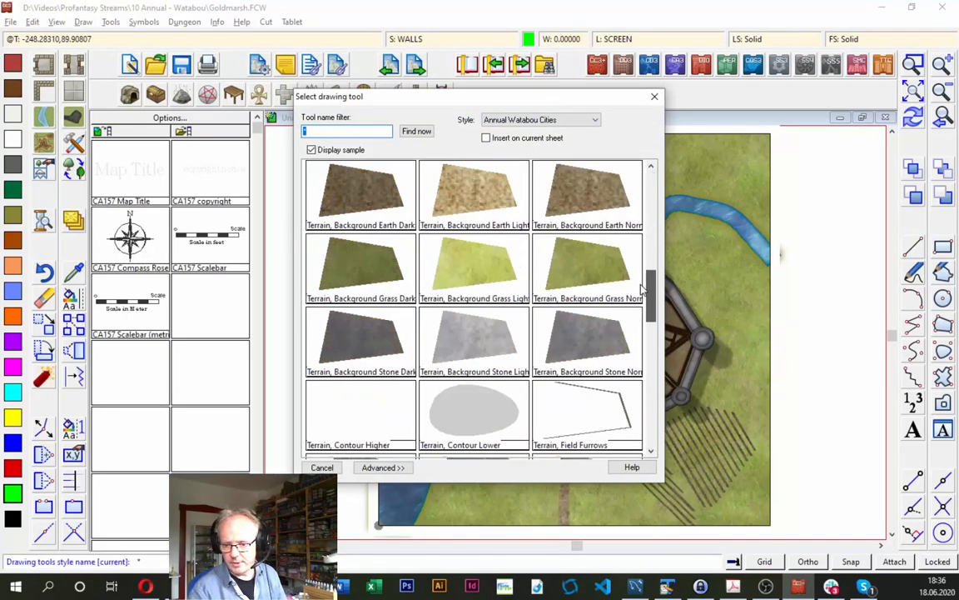
pyautogui.doubleClick(583, 198)
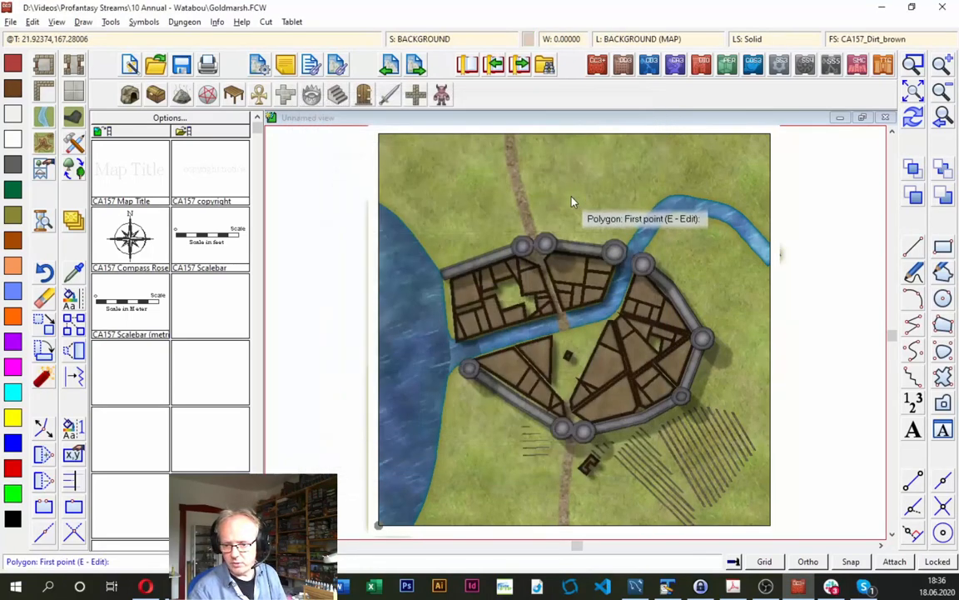
pyautogui.click(442, 280)
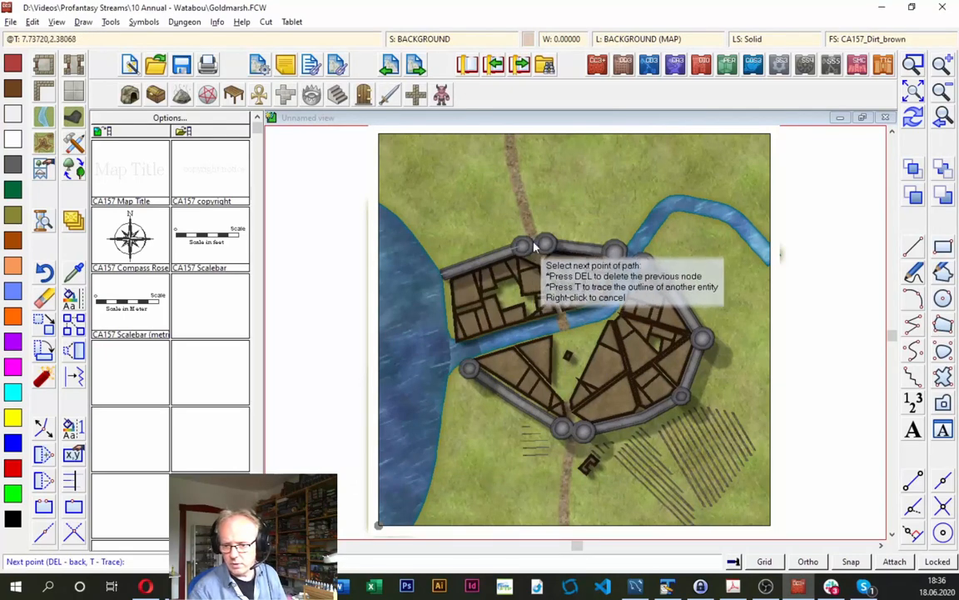
pyautogui.click(593, 245)
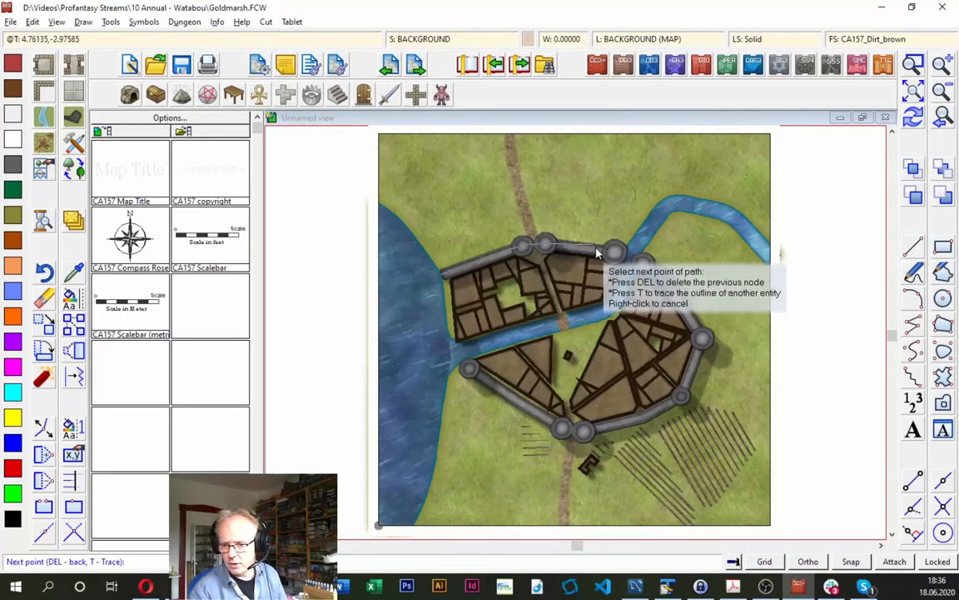
pyautogui.click(609, 251)
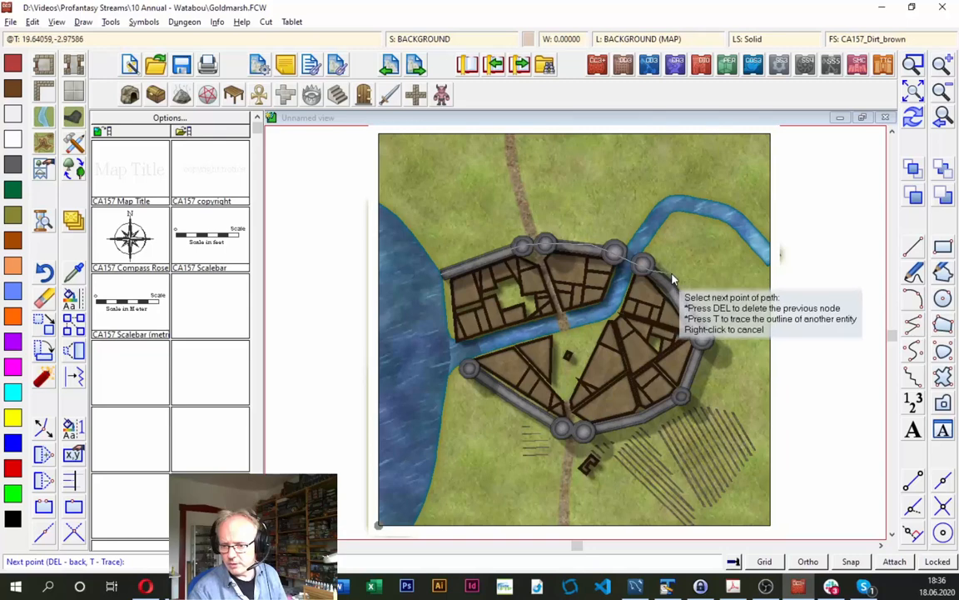
pyautogui.click(703, 338)
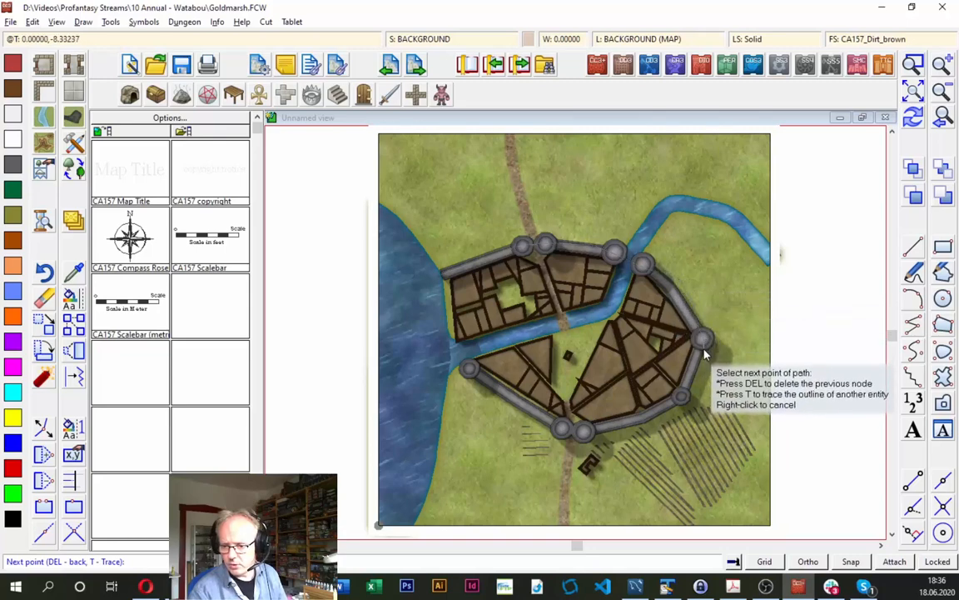
pyautogui.click(694, 397)
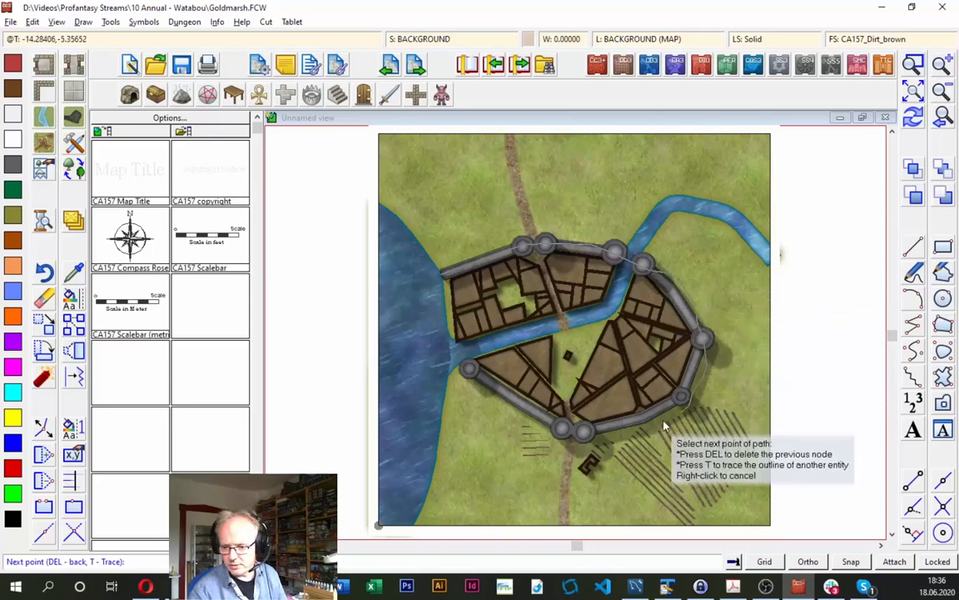
pyautogui.click(585, 440)
pyautogui.click(545, 422)
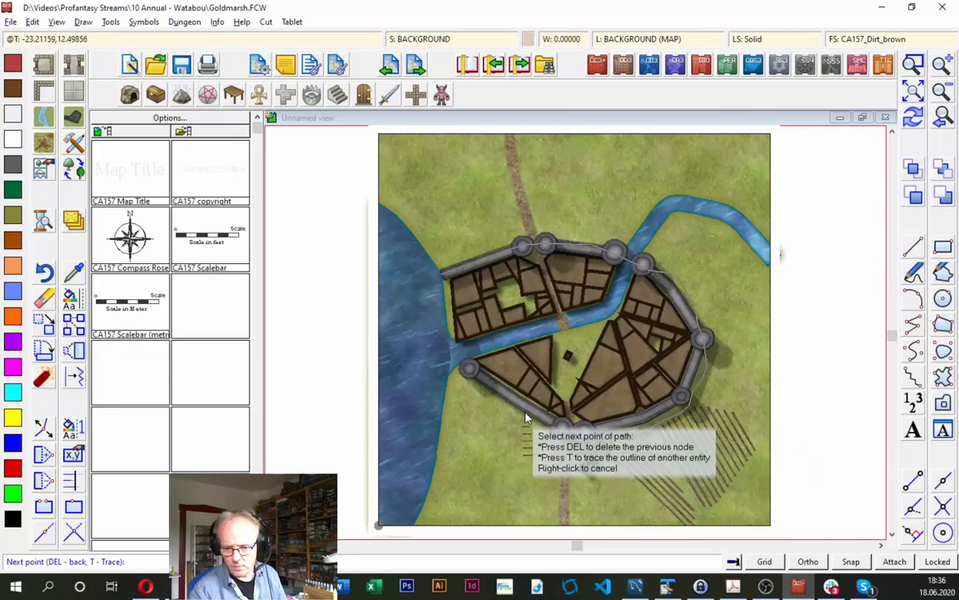
pyautogui.click(491, 398)
pyautogui.click(476, 391)
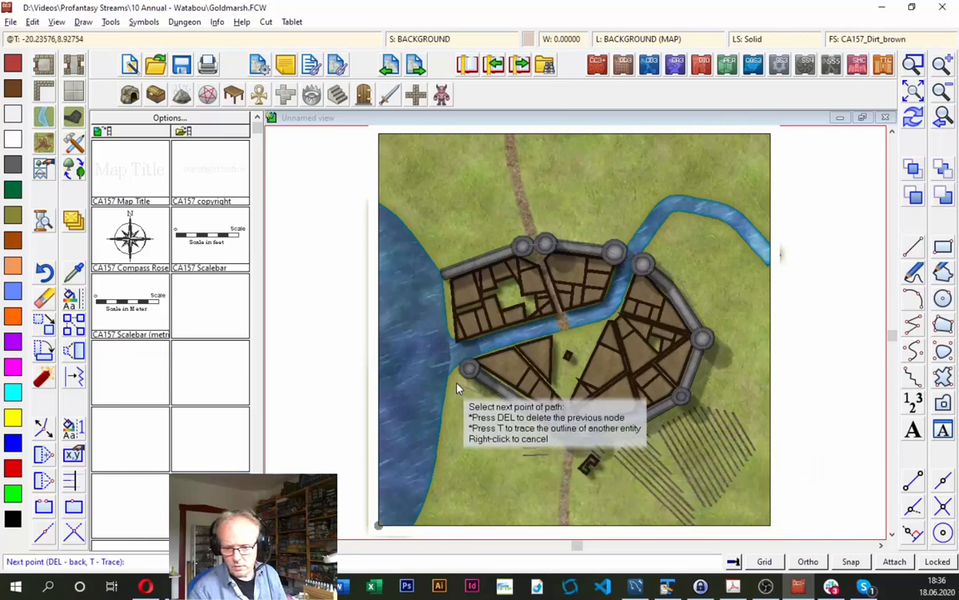
pyautogui.click(455, 362)
pyautogui.click(456, 337)
pyautogui.click(452, 309)
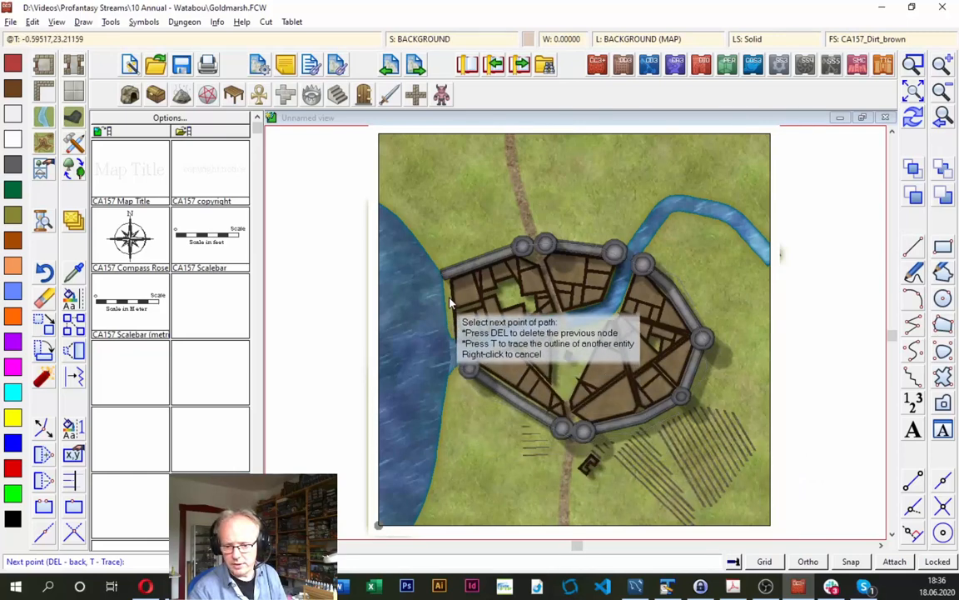
pyautogui.click(448, 292)
pyautogui.click(448, 274)
pyautogui.rightClick(457, 275)
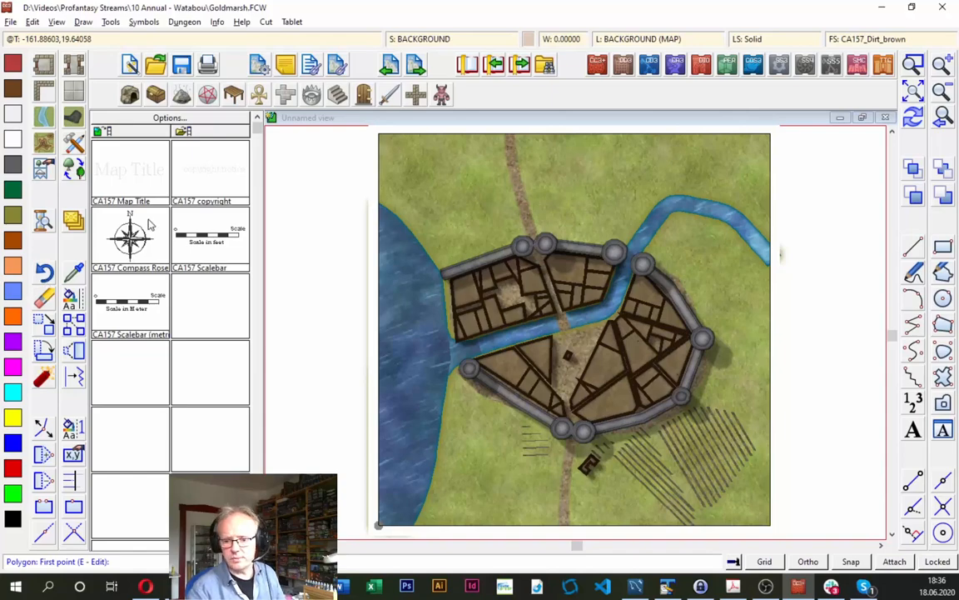
# - Draw Terrain, Background Earth Light polygons around the roads outside the southern and northern city gates, reaching the map borders
pyautogui.click(74, 142)
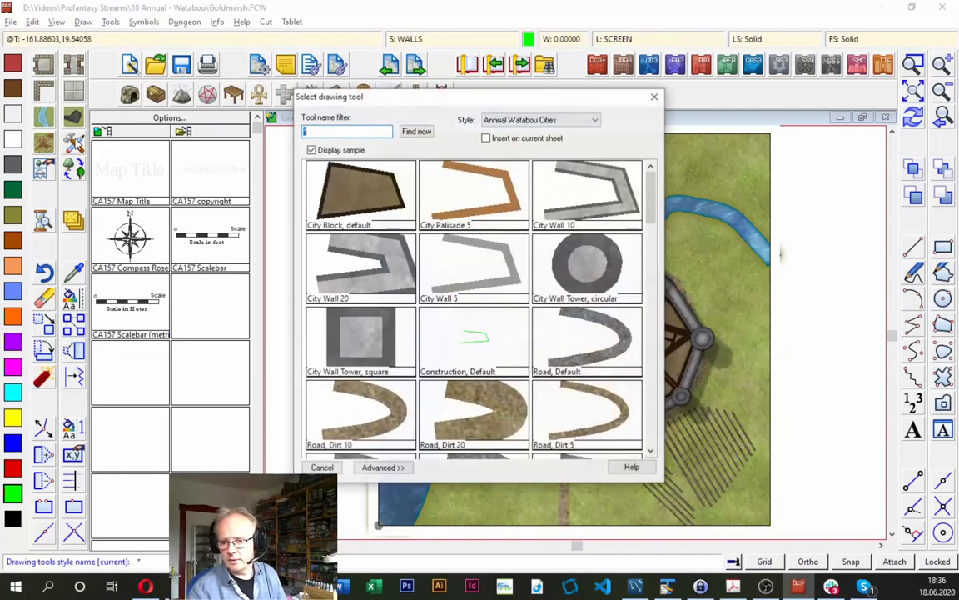
pyautogui.moveTo(652, 197); pyautogui.dragTo(665, 273)
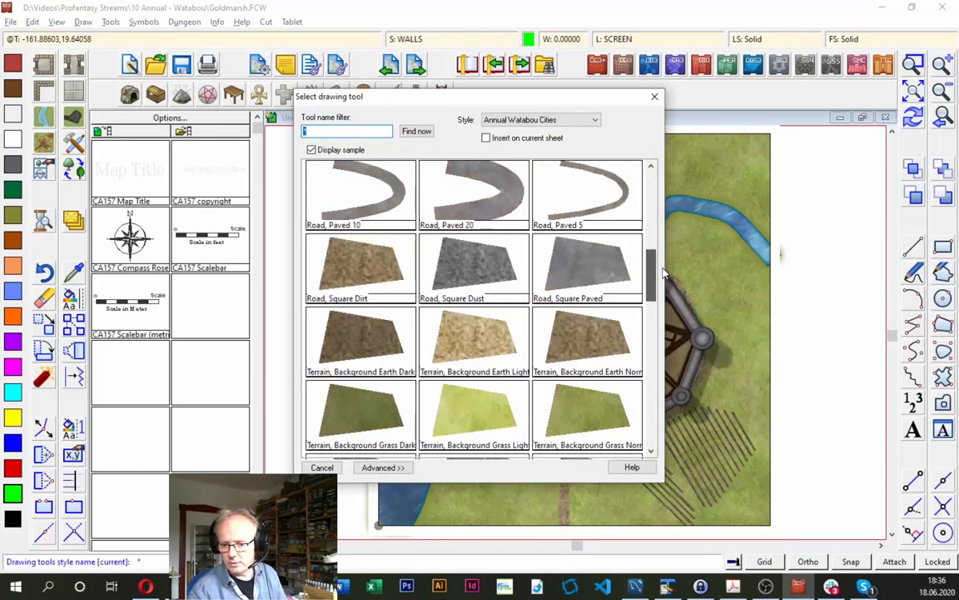
pyautogui.click(479, 337)
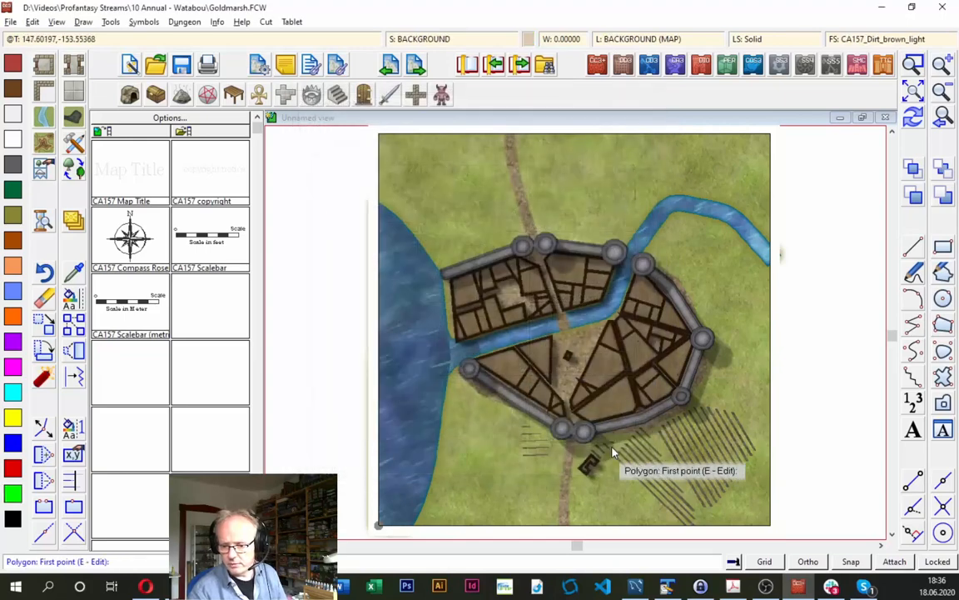
pyautogui.click(559, 437)
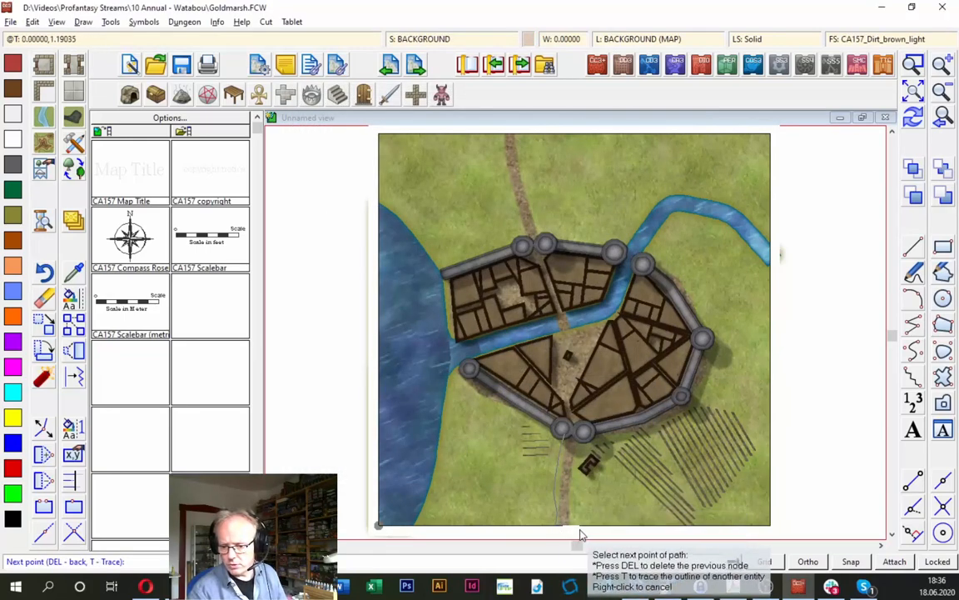
pyautogui.click(577, 477)
pyautogui.click(580, 440)
pyautogui.click(575, 426)
pyautogui.rightClick(575, 426)
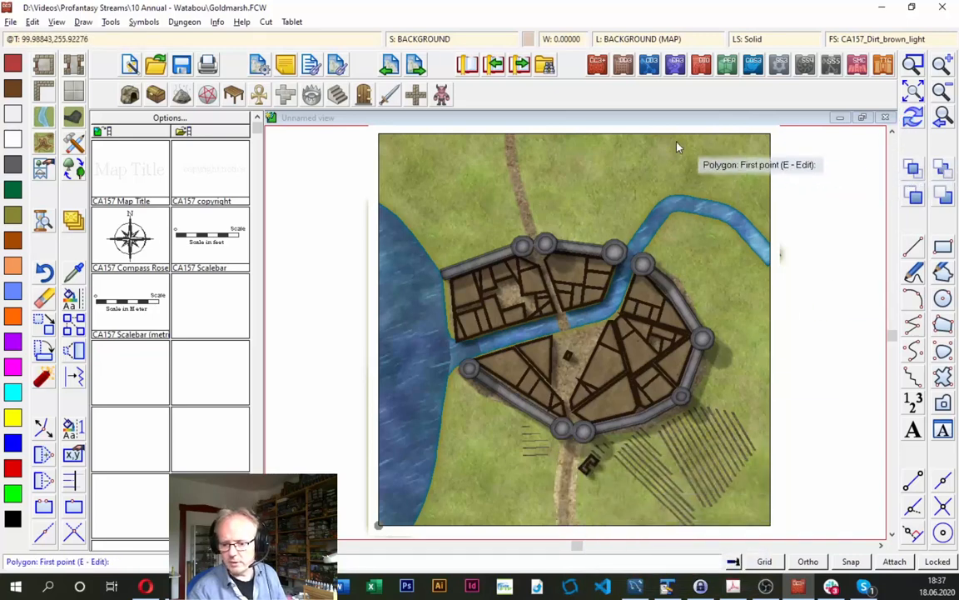
pyautogui.click(495, 137)
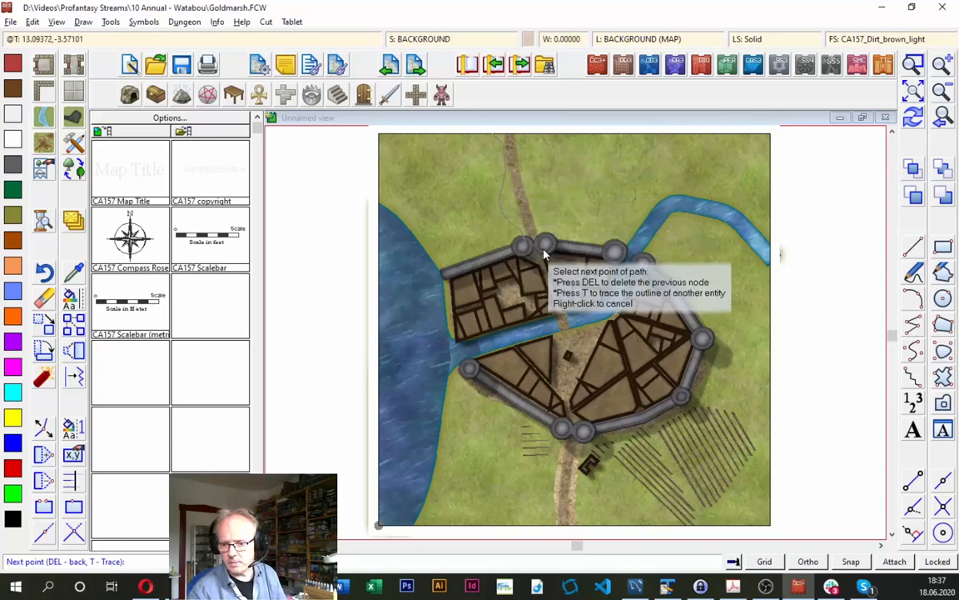
pyautogui.rightClick(537, 133)
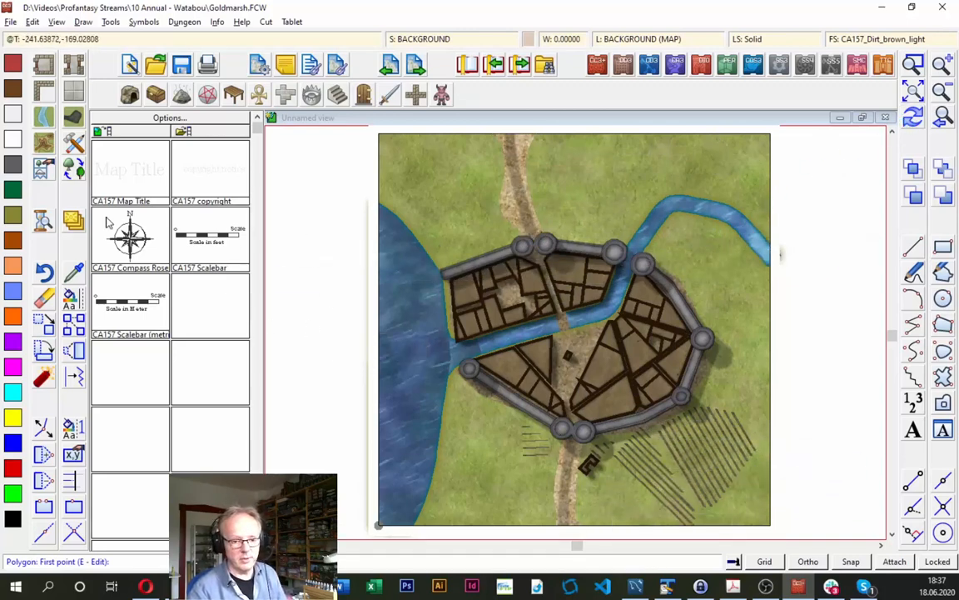
# - Draw Terrain, Fields polygons around the large southeastern furrows and the small furrow patch west of the southern road
pyautogui.click(73, 144)
pyautogui.moveTo(652, 177)
pyautogui.mouseDown()
pyautogui.moveTo(672, 289)
pyautogui.moveTo(660, 341)
pyautogui.mouseUp()
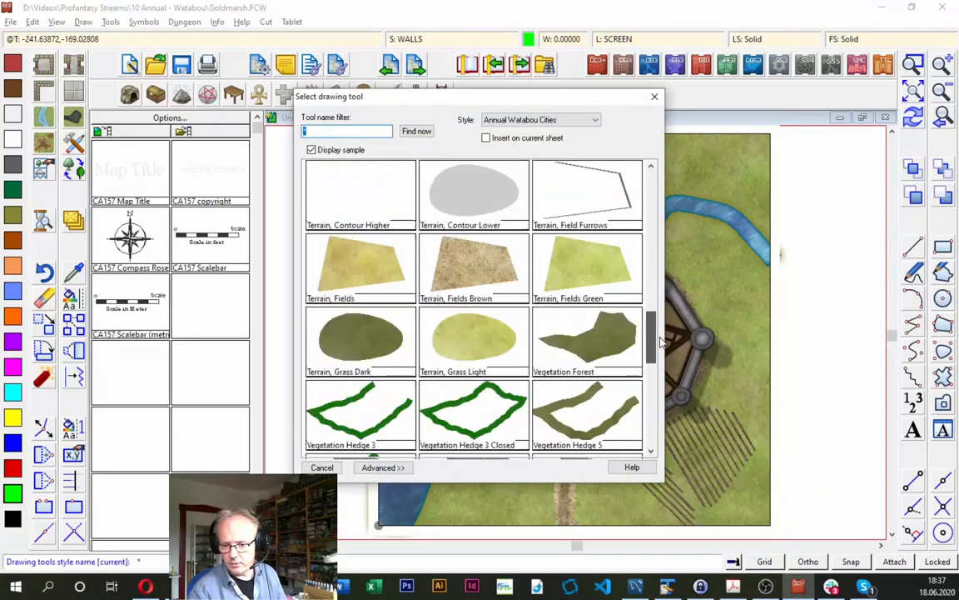
pyautogui.click(358, 275)
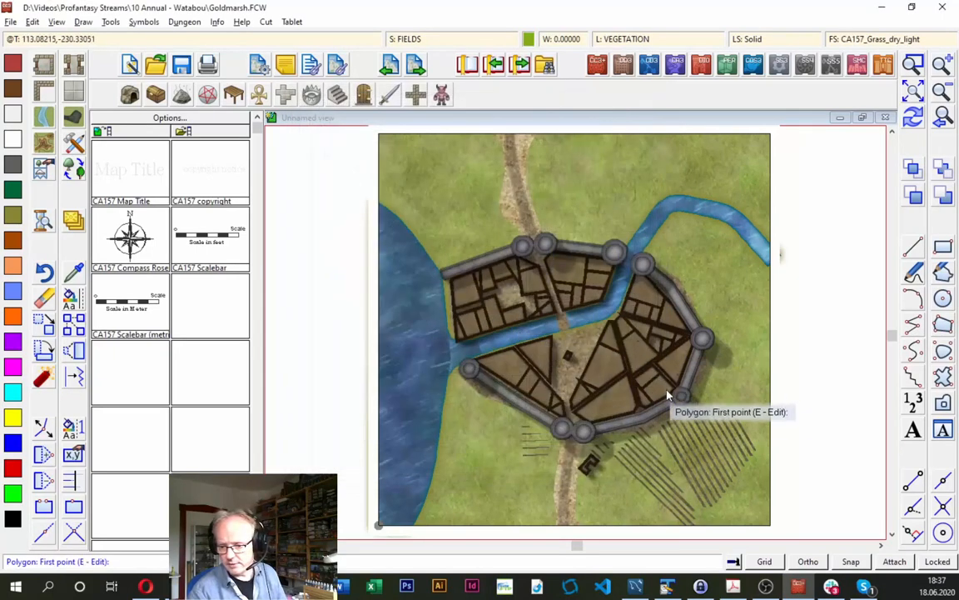
pyautogui.click(656, 422)
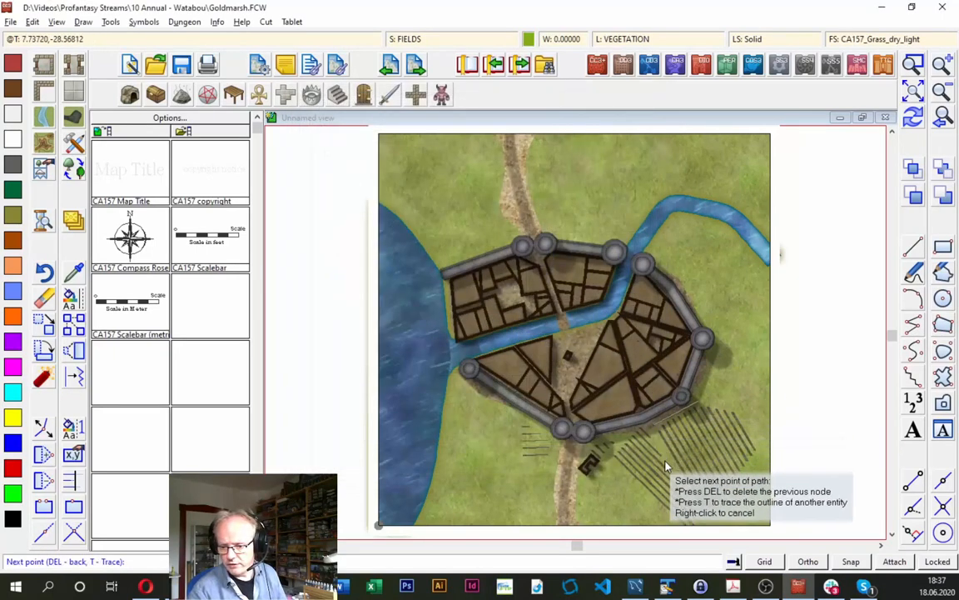
pyautogui.click(704, 522)
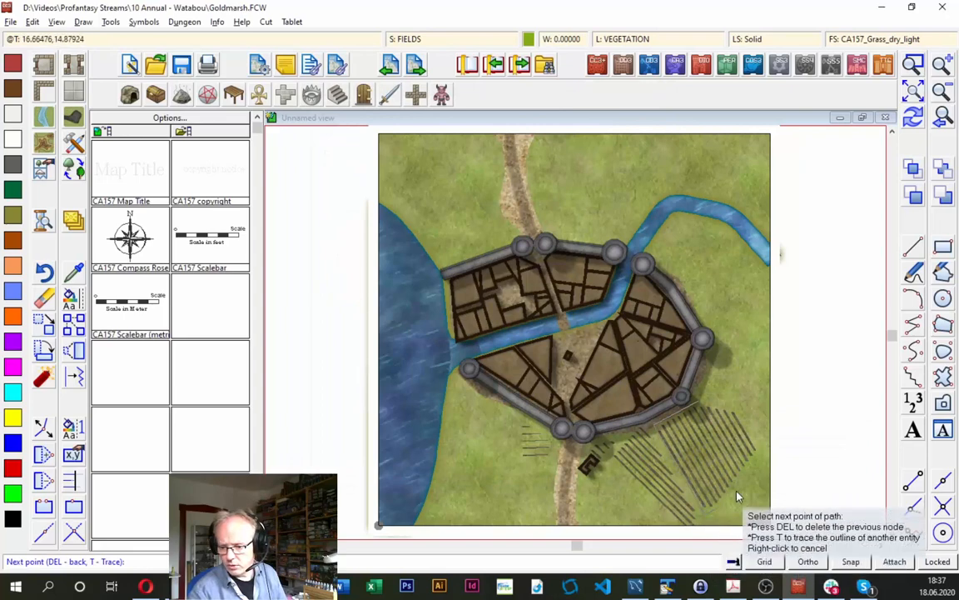
pyautogui.click(758, 450)
pyautogui.click(736, 406)
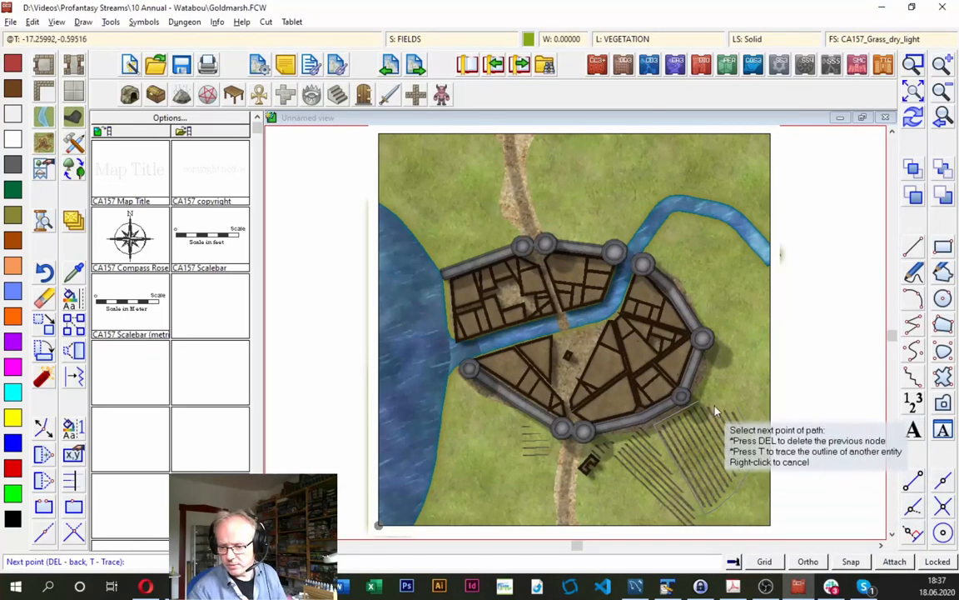
pyautogui.click(711, 402)
pyautogui.rightClick(710, 402)
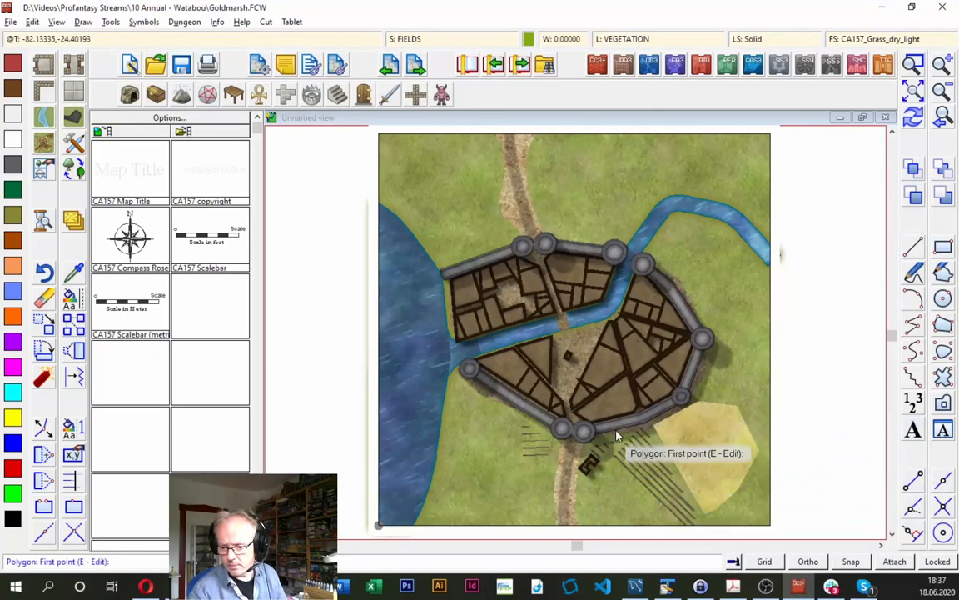
pyautogui.click(512, 429)
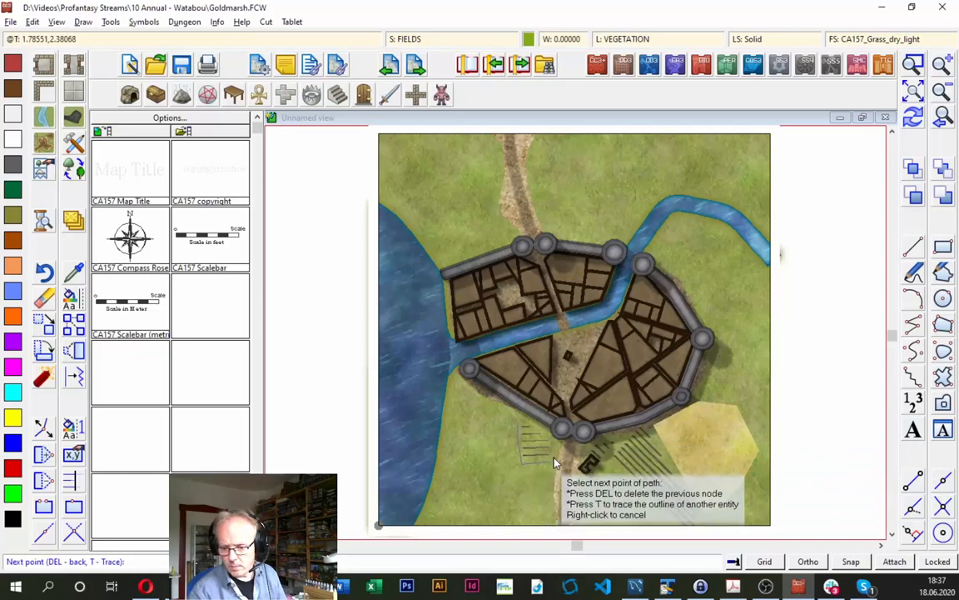
pyautogui.rightClick(532, 424)
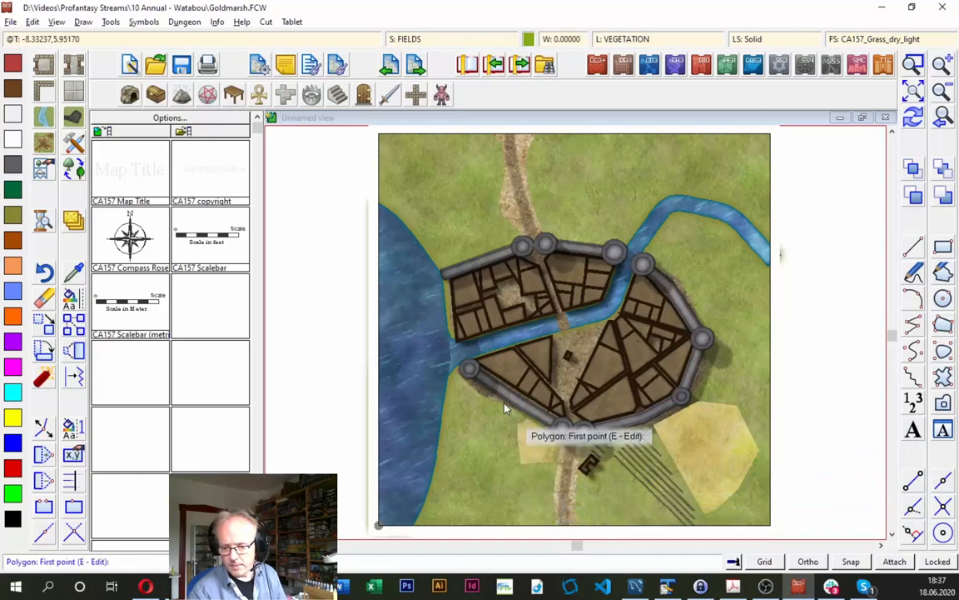
# - Draw a Terrain, Fields Brown polygon around the long furrows between the southern building and the large southeastern field
pyautogui.click(72, 140)
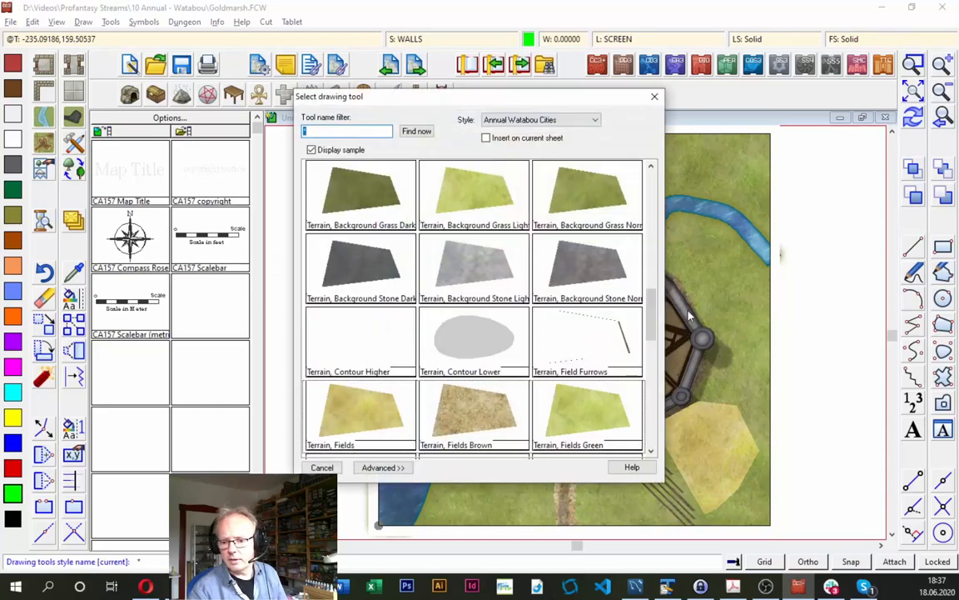
pyautogui.moveTo(651, 304); pyautogui.dragTo(652, 328)
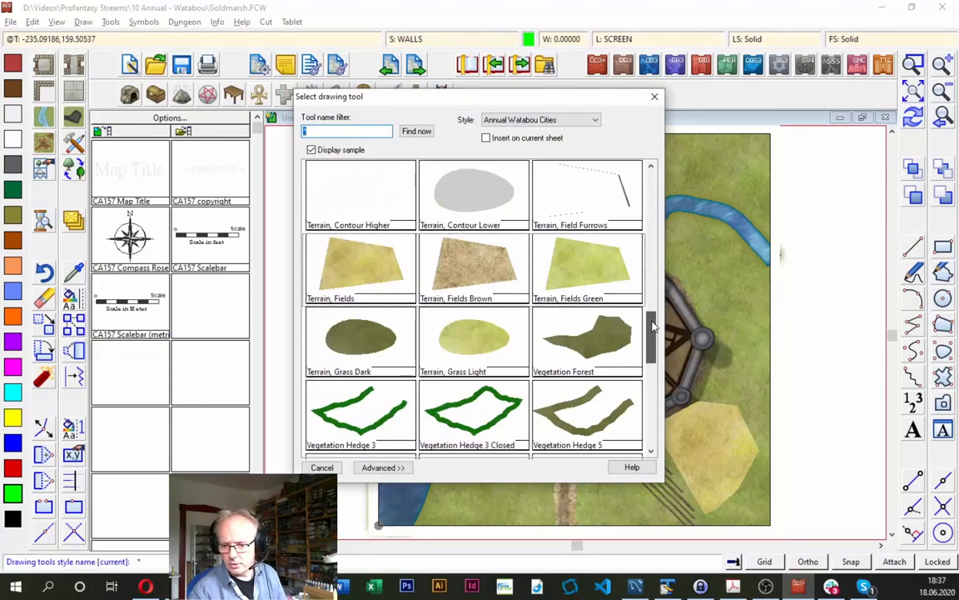
pyautogui.doubleClick(490, 265)
pyautogui.click(629, 433)
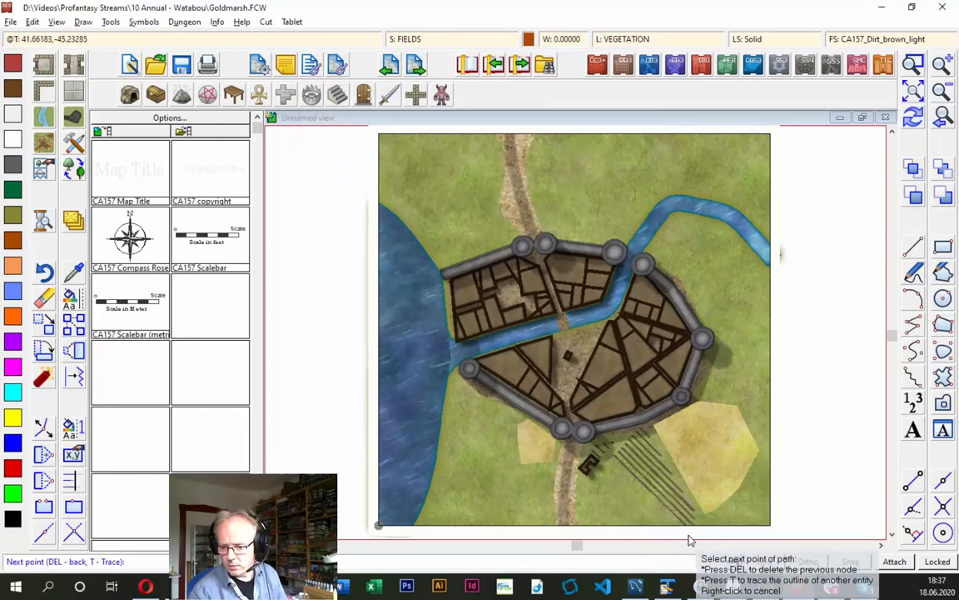
pyautogui.rightClick(650, 437)
pyautogui.click(413, 40)
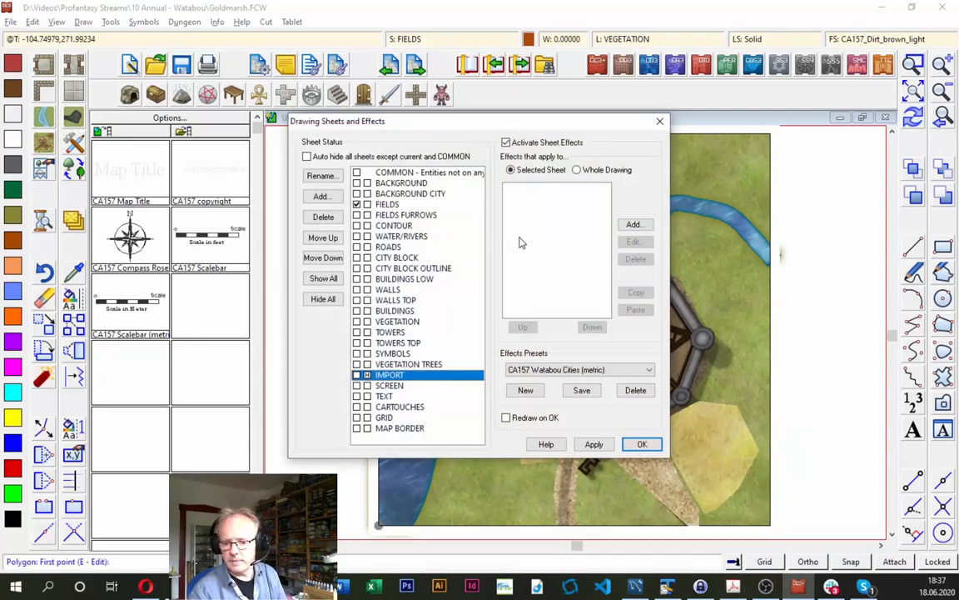
pyautogui.click(660, 122)
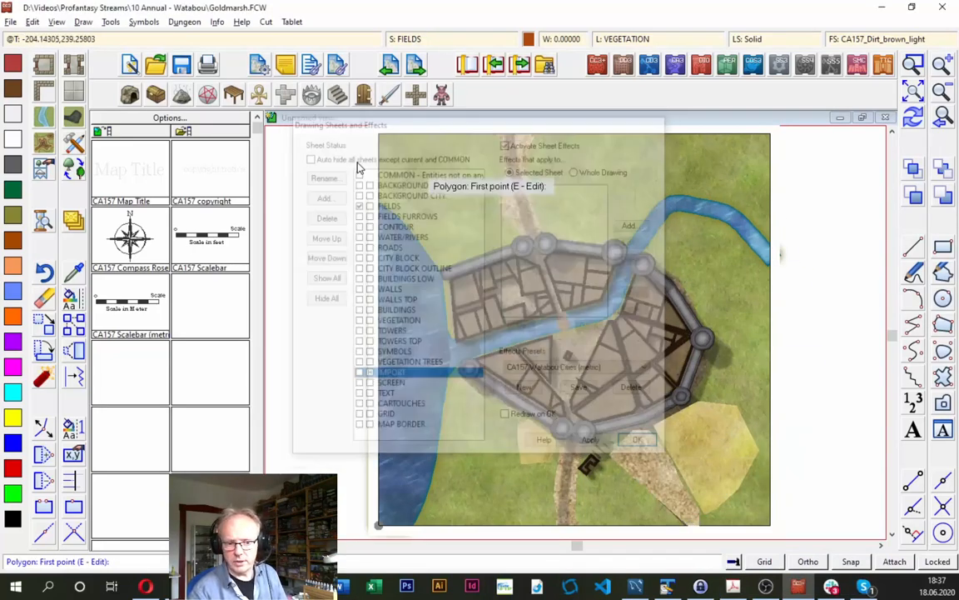
# - Draw a small Terrain, Background Grass Light polygon around the short furrows beside the building outside the southern gate
pyautogui.click(69, 142)
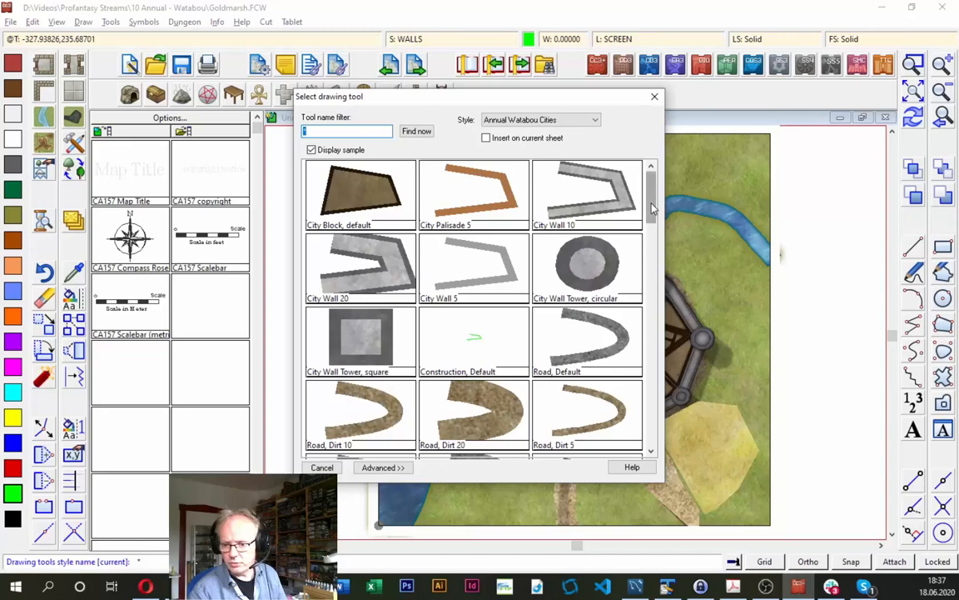
pyautogui.moveTo(652, 208); pyautogui.dragTo(647, 304)
pyautogui.doubleClick(474, 341)
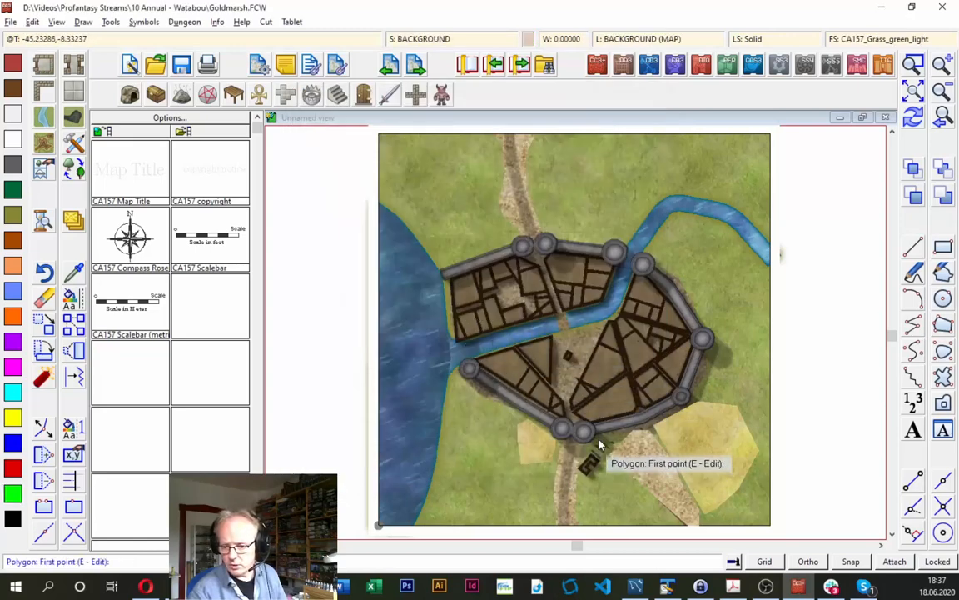
pyautogui.click(596, 447)
pyautogui.click(603, 465)
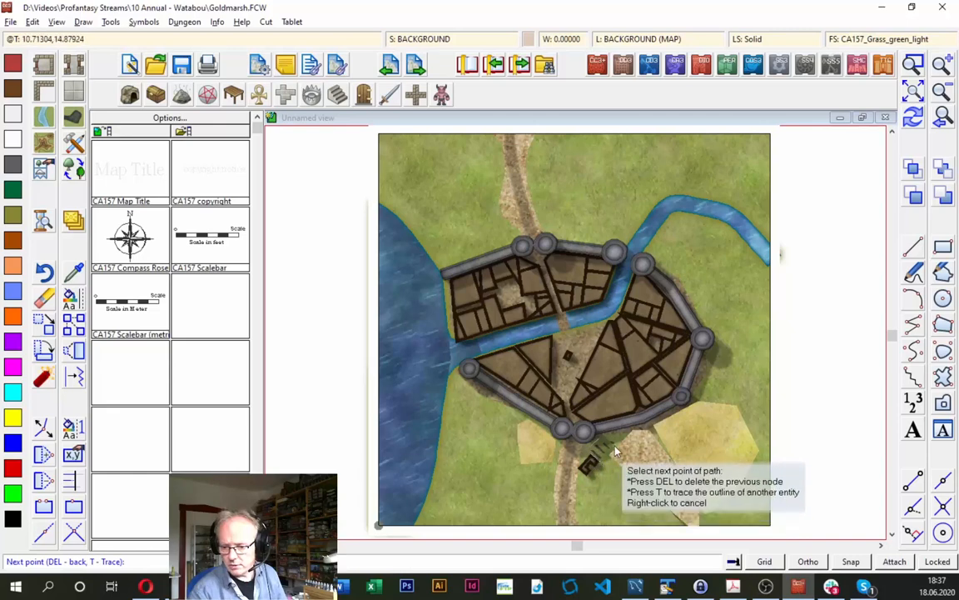
pyautogui.click(618, 443)
pyautogui.click(605, 435)
pyautogui.rightClick(605, 436)
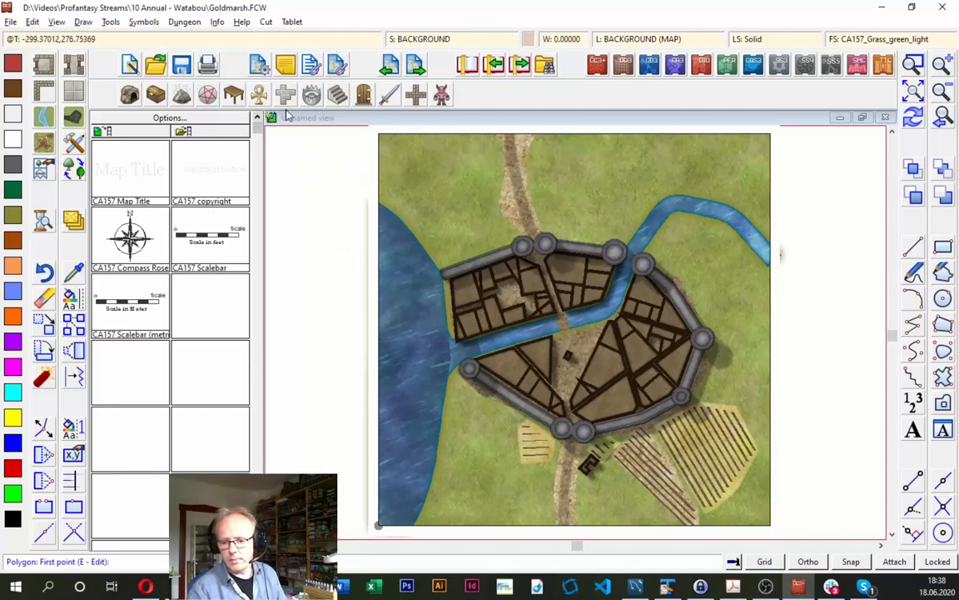
# - Draw a Road, Default from the northern city gate across the river and through the square to the southern gate
pyautogui.click(919, 69)
pyautogui.click(402, 200)
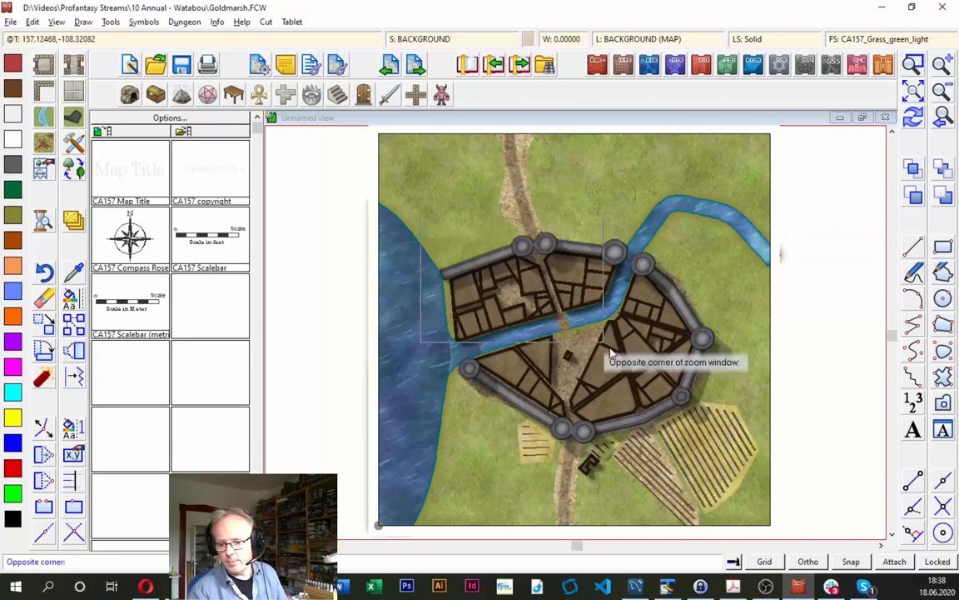
pyautogui.click(725, 454)
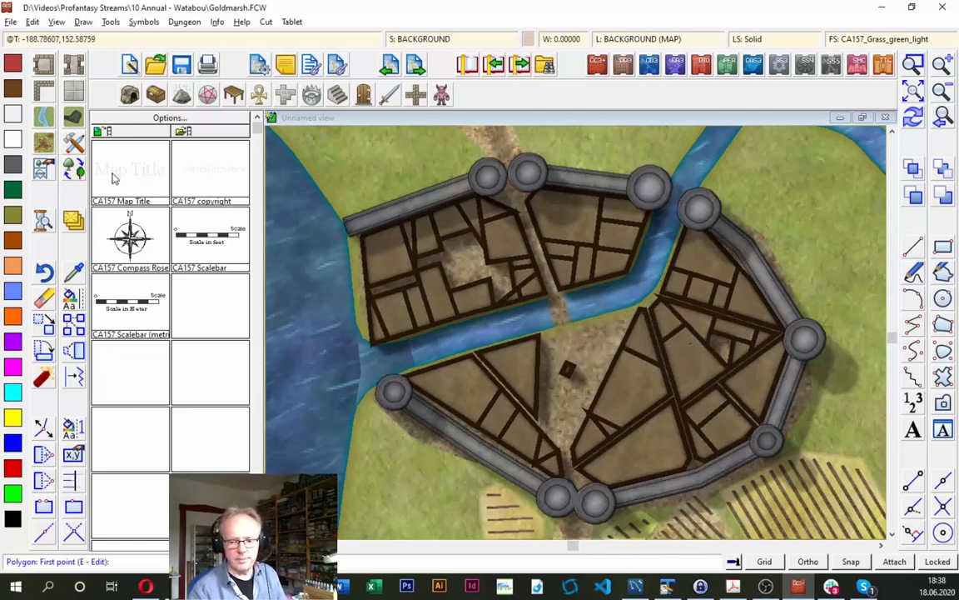
pyautogui.click(74, 141)
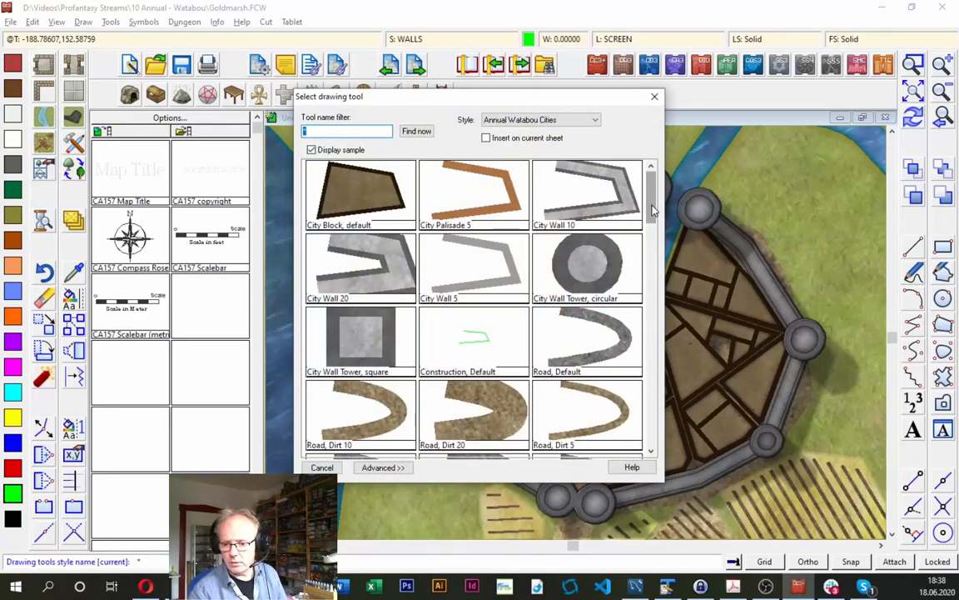
pyautogui.doubleClick(549, 320)
pyautogui.click(508, 177)
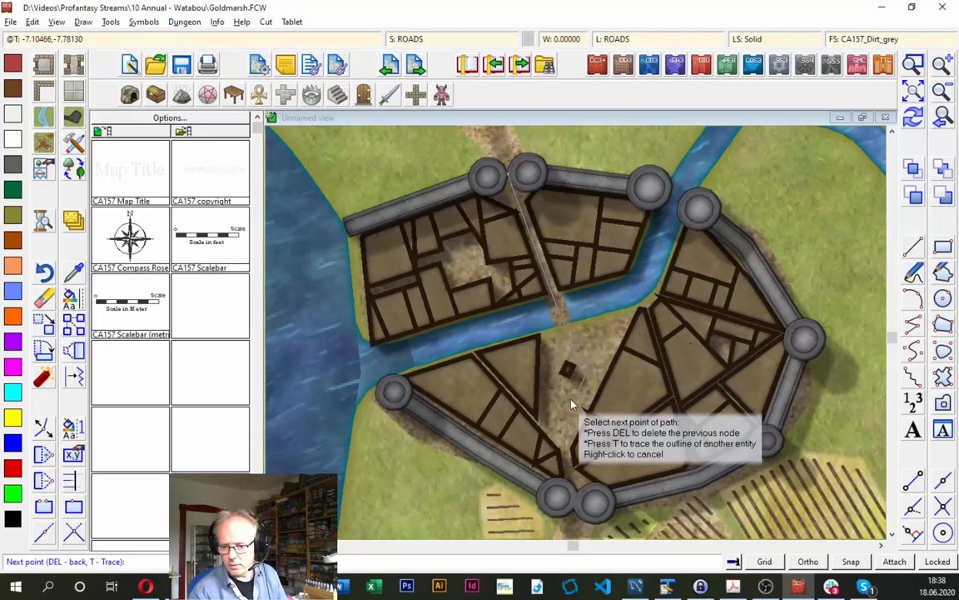
pyautogui.click(577, 506)
pyautogui.rightClick(577, 506)
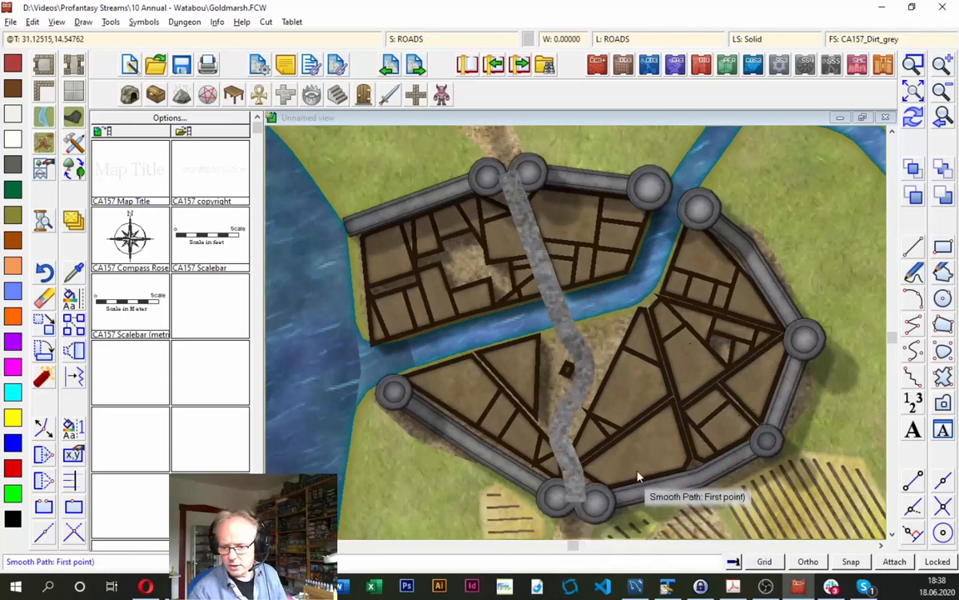
# - Draw a second Road, Default along the river's south bank, from the triangular block to the eastern city blocks
pyautogui.click(528, 348)
pyautogui.click(646, 316)
pyautogui.rightClick(646, 316)
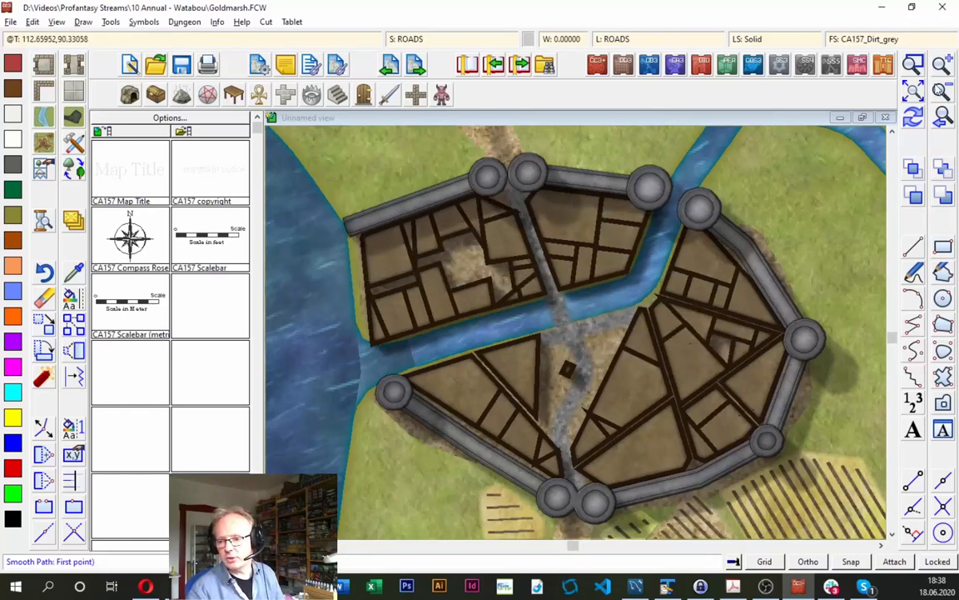
# - Add a new sheet named ROADS BRIDGE and place it directly between the ROADS and CITY BLOCK sheets
pyautogui.click(410, 39)
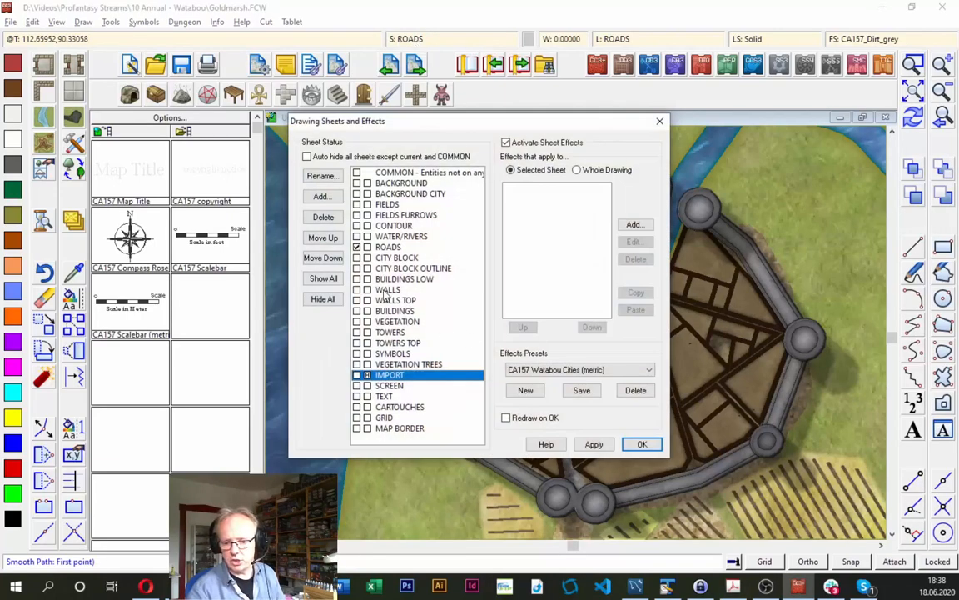
pyautogui.click(390, 258)
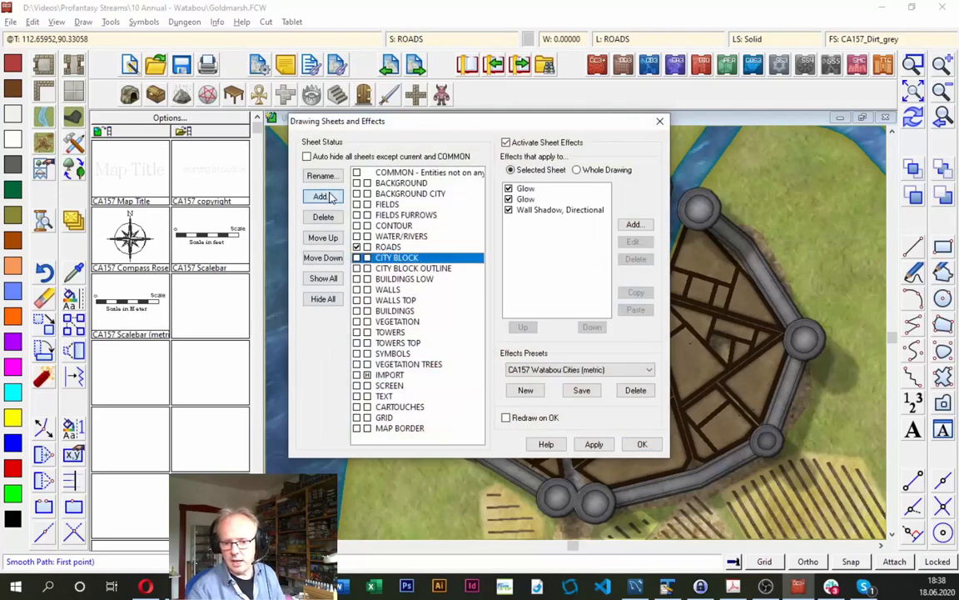
pyautogui.click(322, 196)
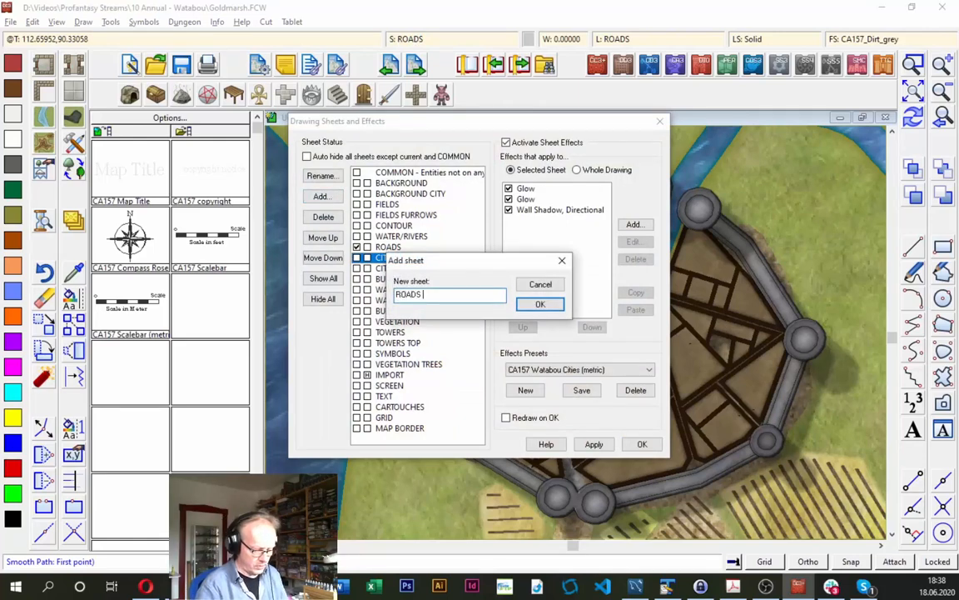
pyautogui.press('Return')
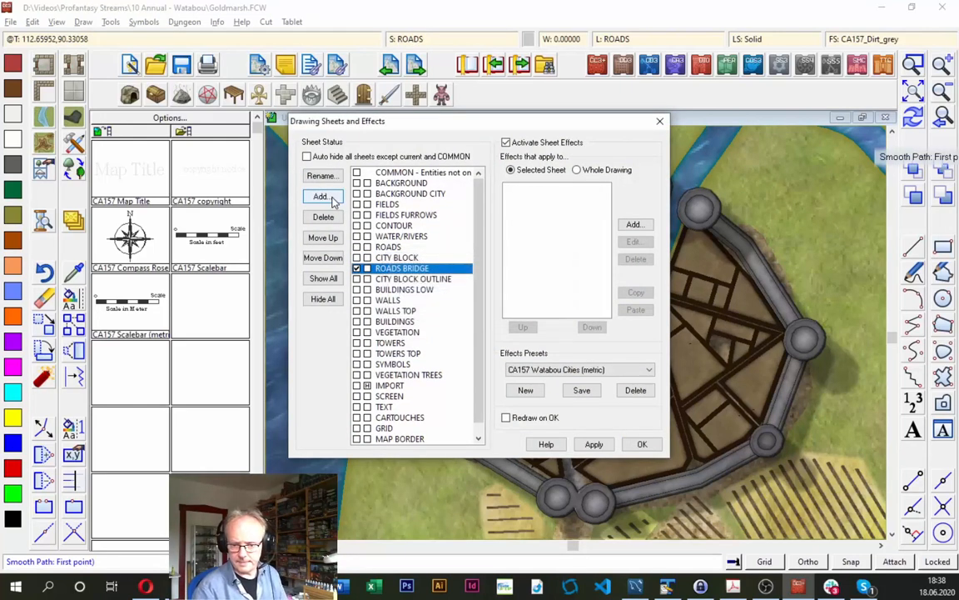
pyautogui.click(335, 241)
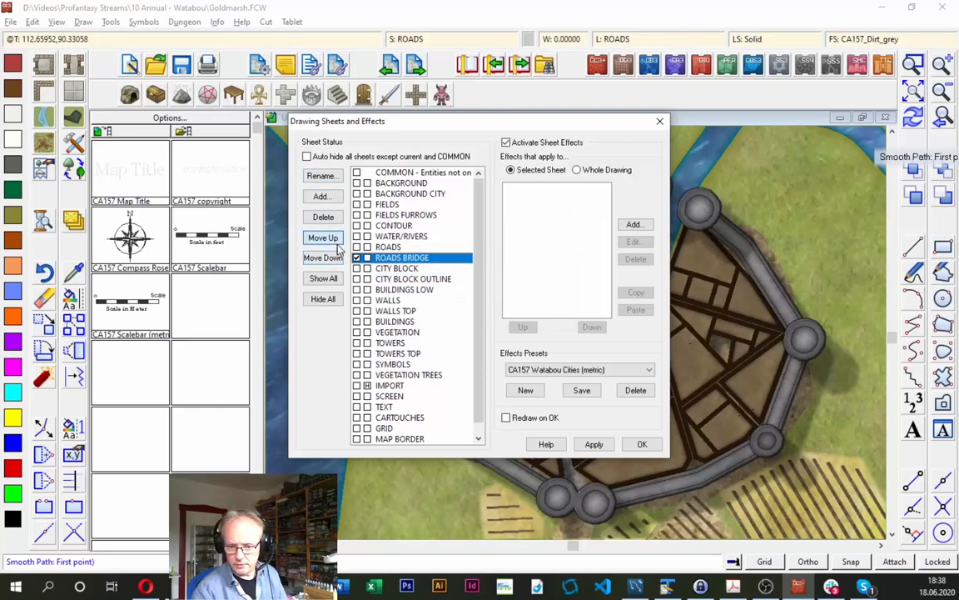
pyautogui.click(638, 443)
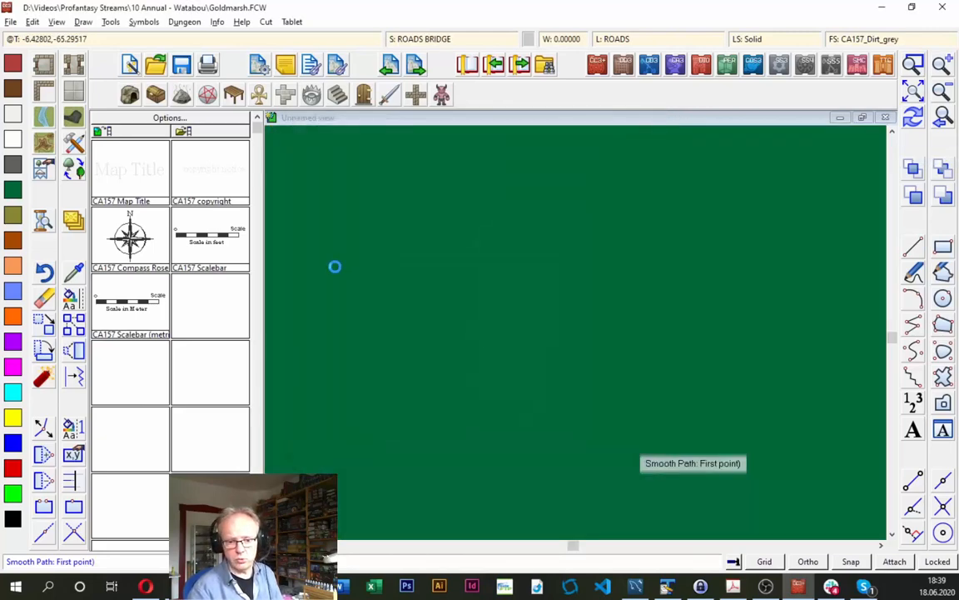
# - Try to draw a short Road, Default segment across the river between the northern blocks and the square on the ROADS BRIDGE sheet
pyautogui.click(79, 141)
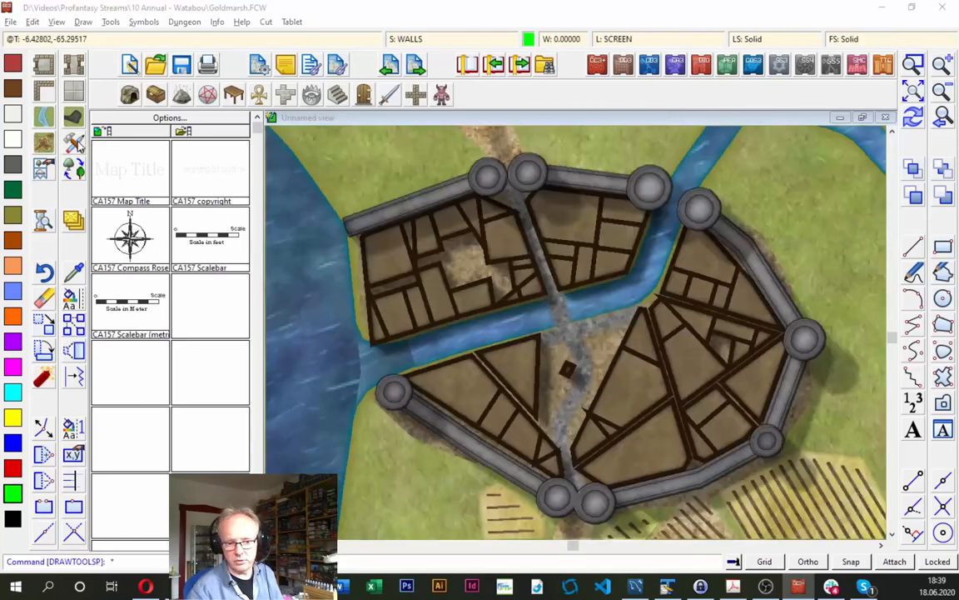
pyautogui.click(556, 344)
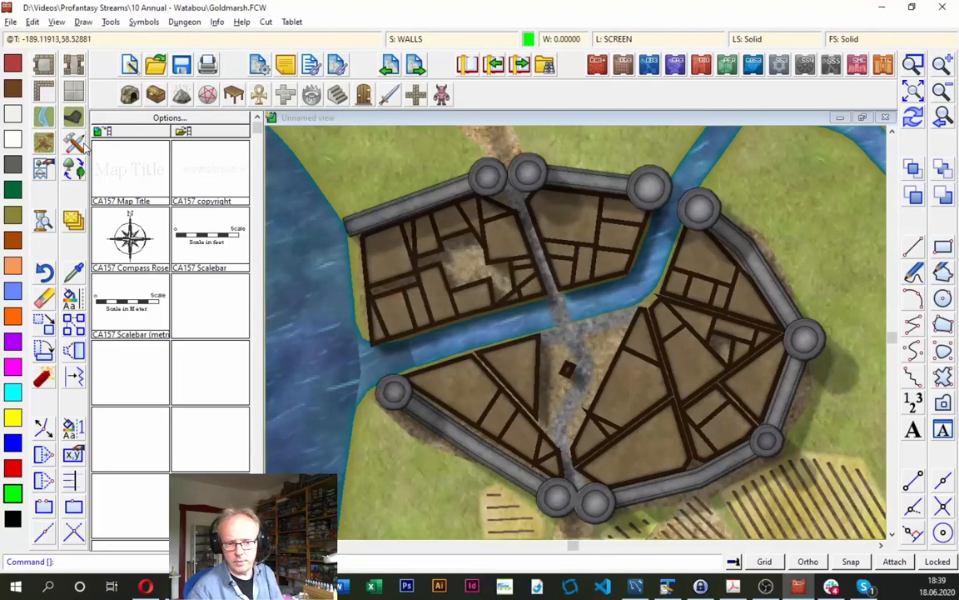
pyautogui.click(77, 143)
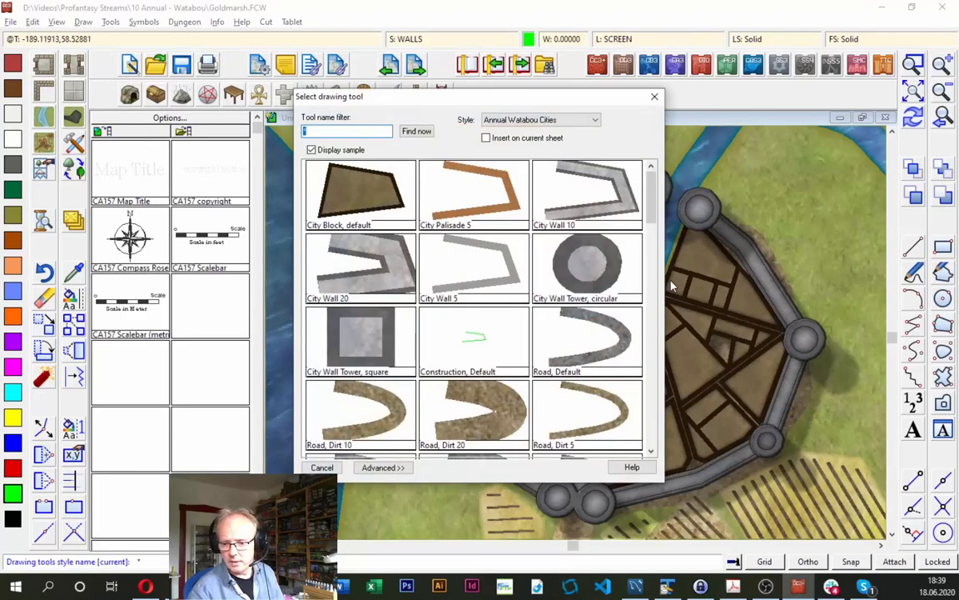
pyautogui.doubleClick(583, 349)
pyautogui.click(422, 39)
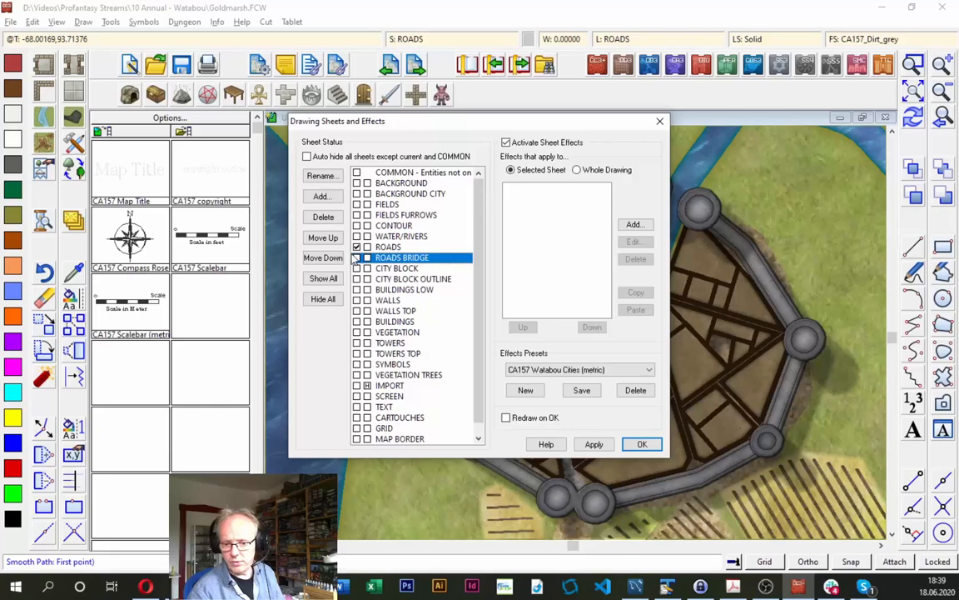
pyautogui.click(643, 444)
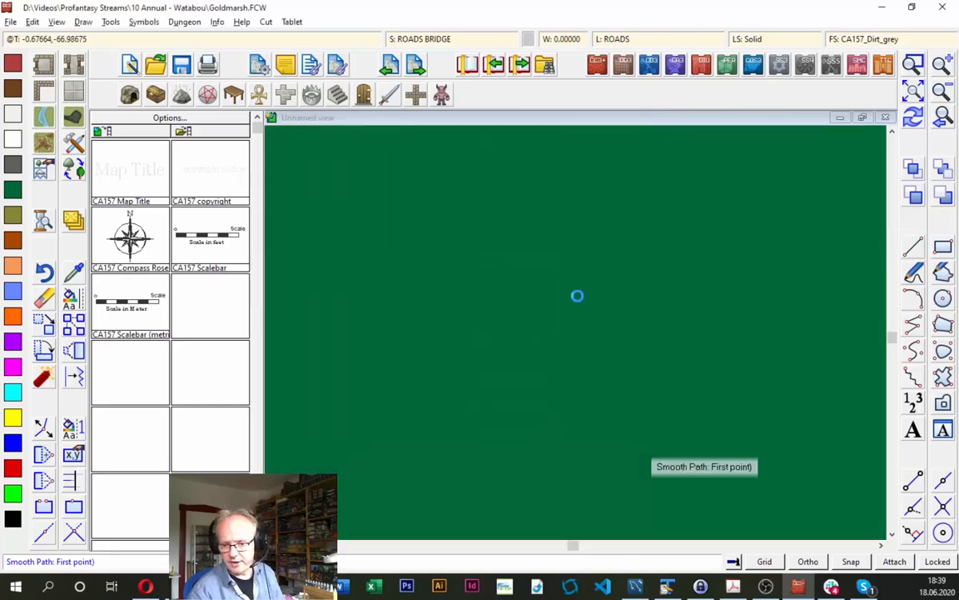
pyautogui.click(548, 293)
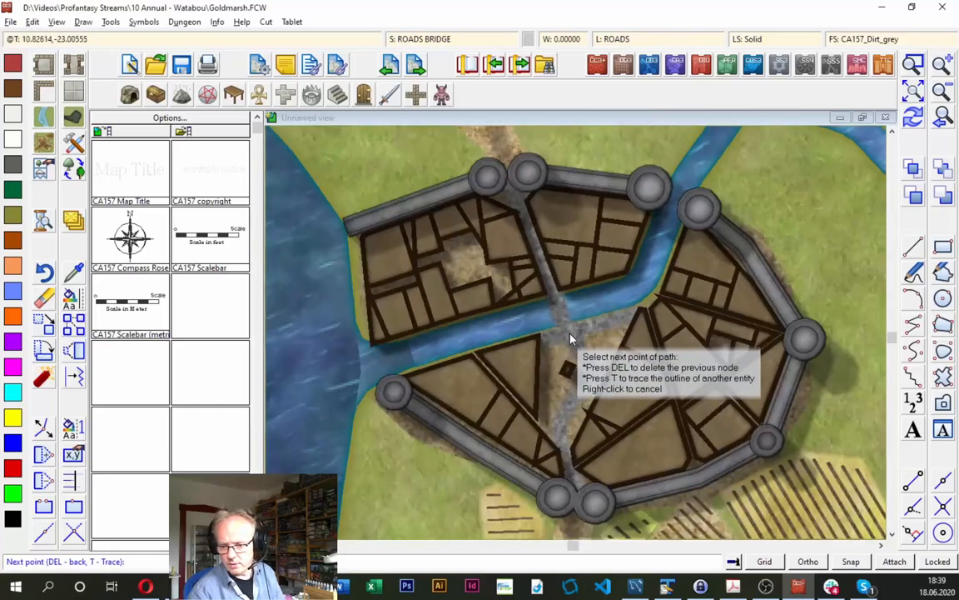
pyautogui.click(569, 339)
pyautogui.rightClick(569, 339)
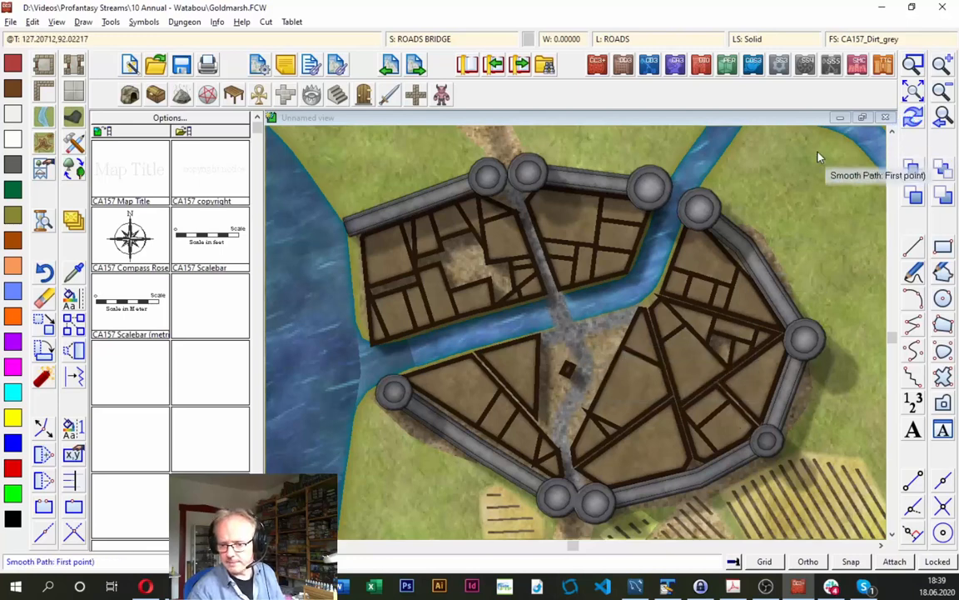
# - Change the sheet property of the Road, Default drawing tool to ROADS* and save the tool's settings
pyautogui.click(74, 144)
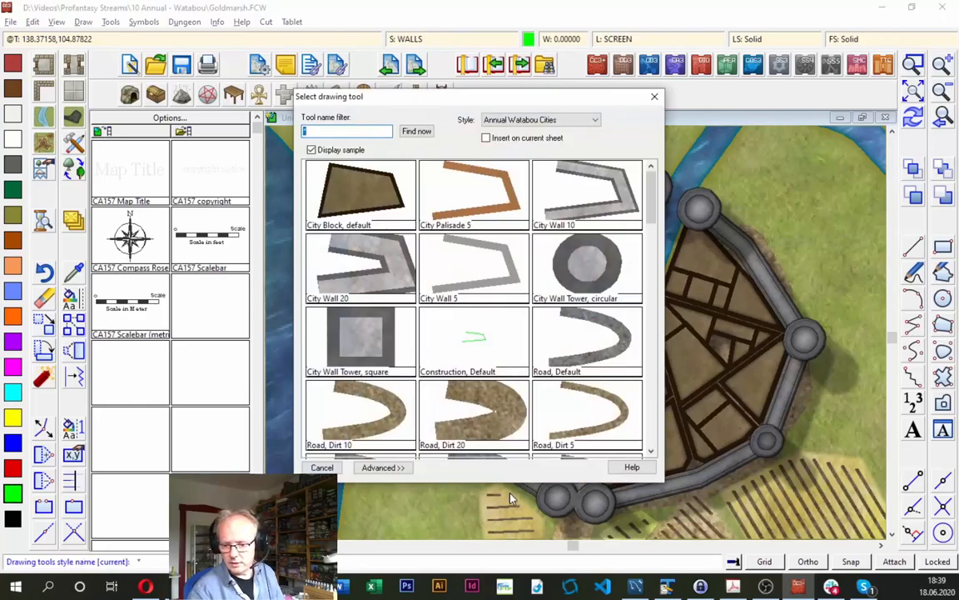
pyautogui.click(381, 467)
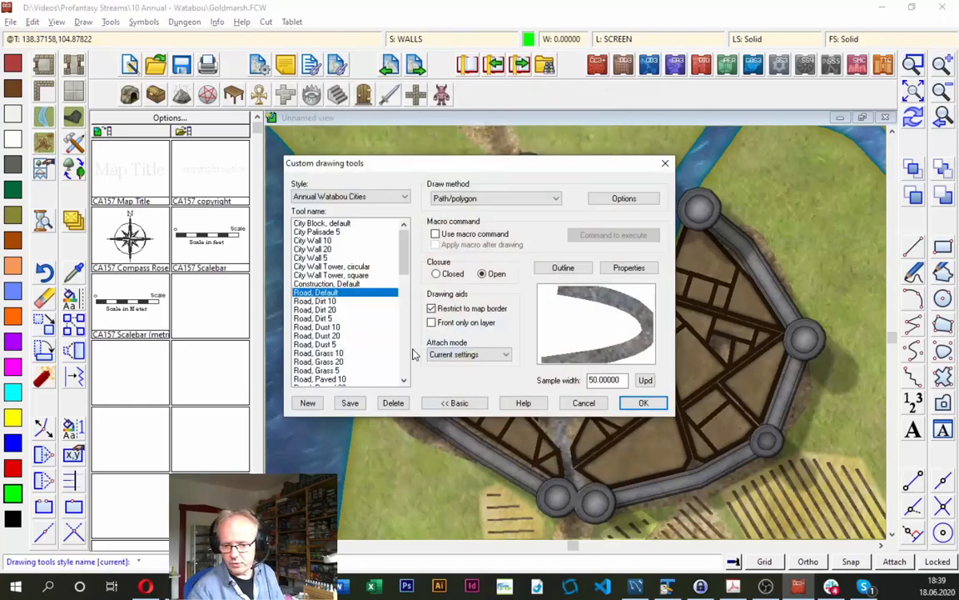
pyautogui.click(629, 269)
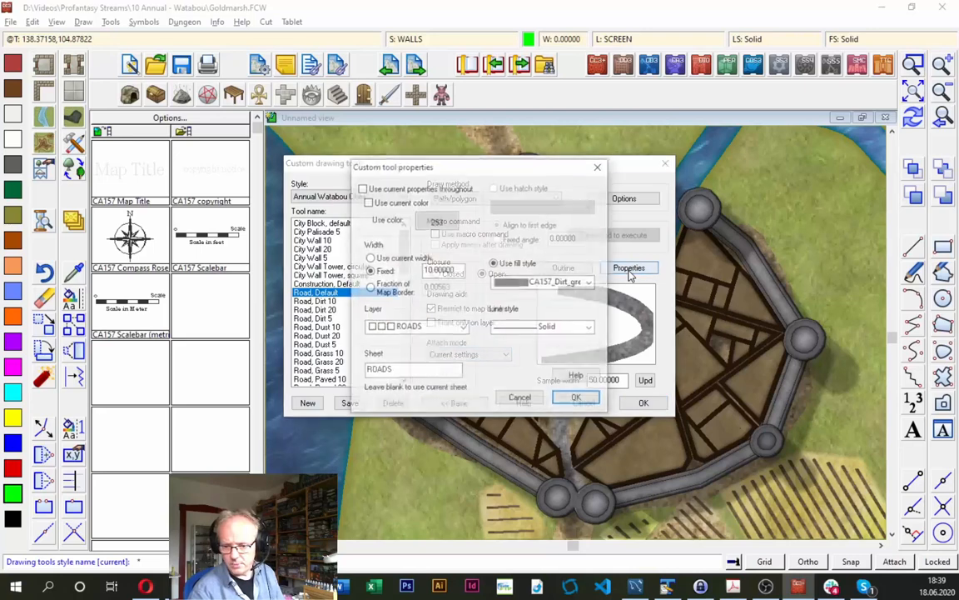
pyautogui.click(415, 370)
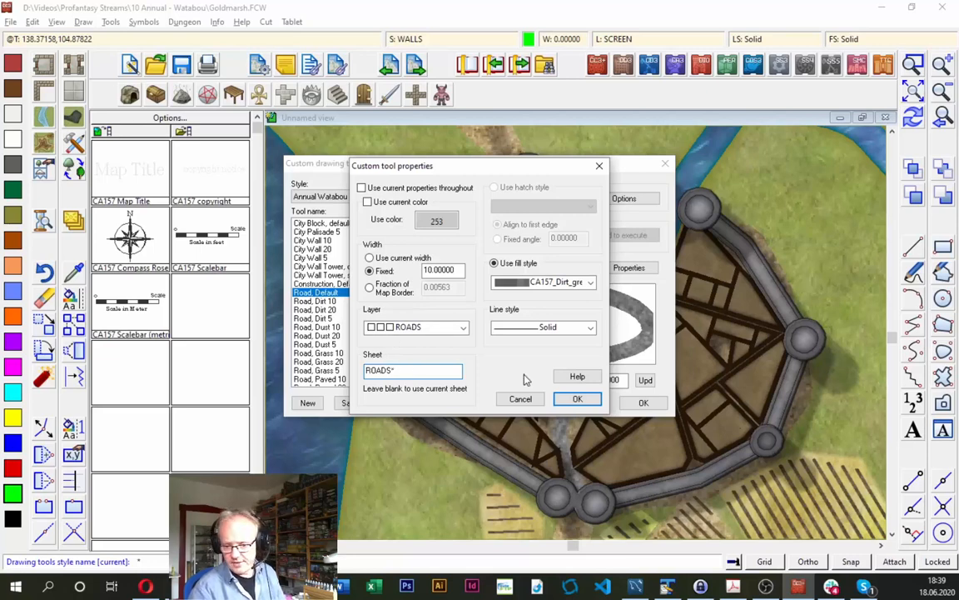
pyautogui.click(575, 399)
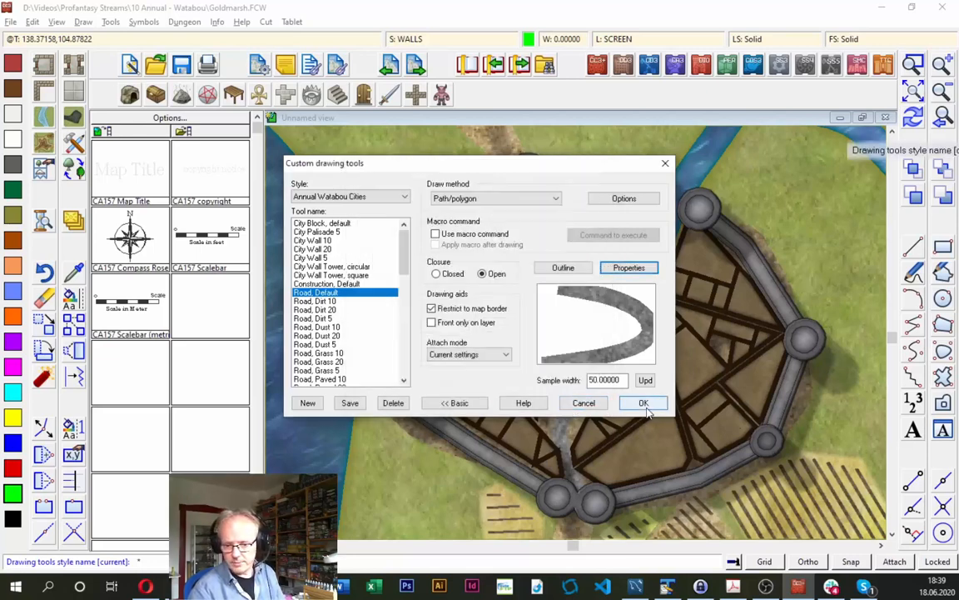
pyautogui.click(644, 405)
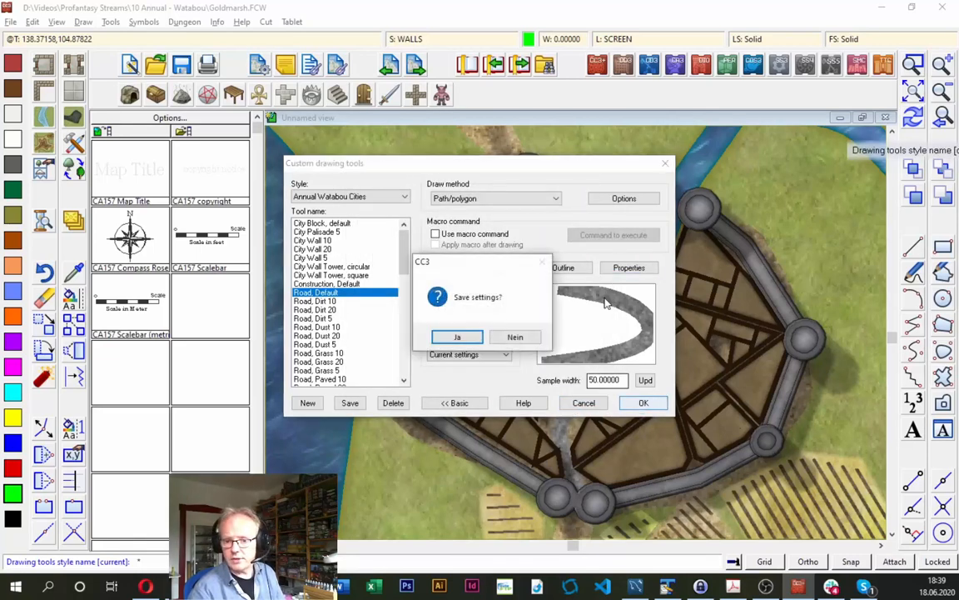
pyautogui.click(456, 337)
# - Make ROADS BRIDGE the current sheet and draw a short Road, Default bridge segment across the river to the square
pyautogui.click(439, 39)
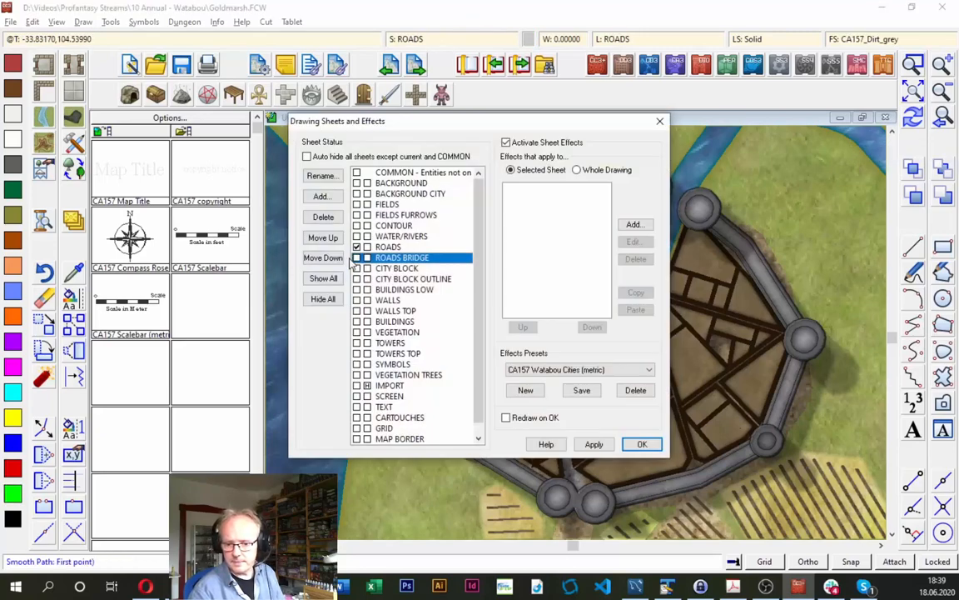
pyautogui.click(642, 444)
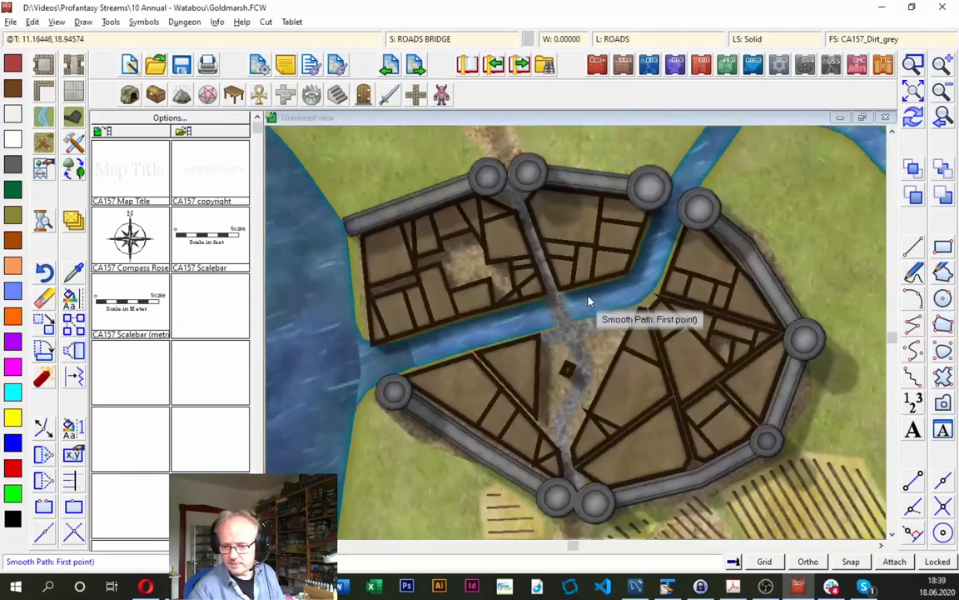
pyautogui.click(551, 292)
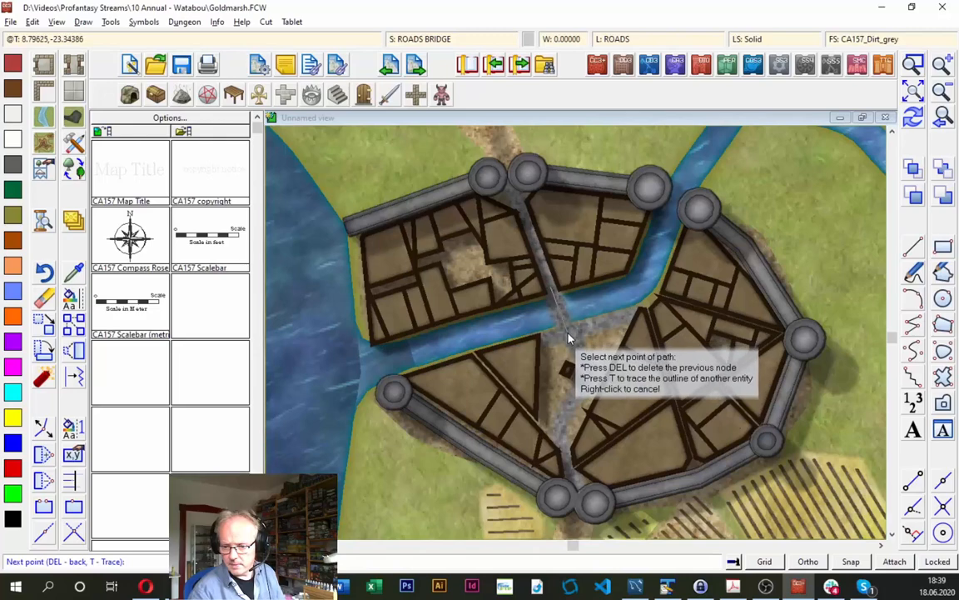
pyautogui.click(568, 334)
pyautogui.rightClick(569, 334)
pyautogui.click(914, 117)
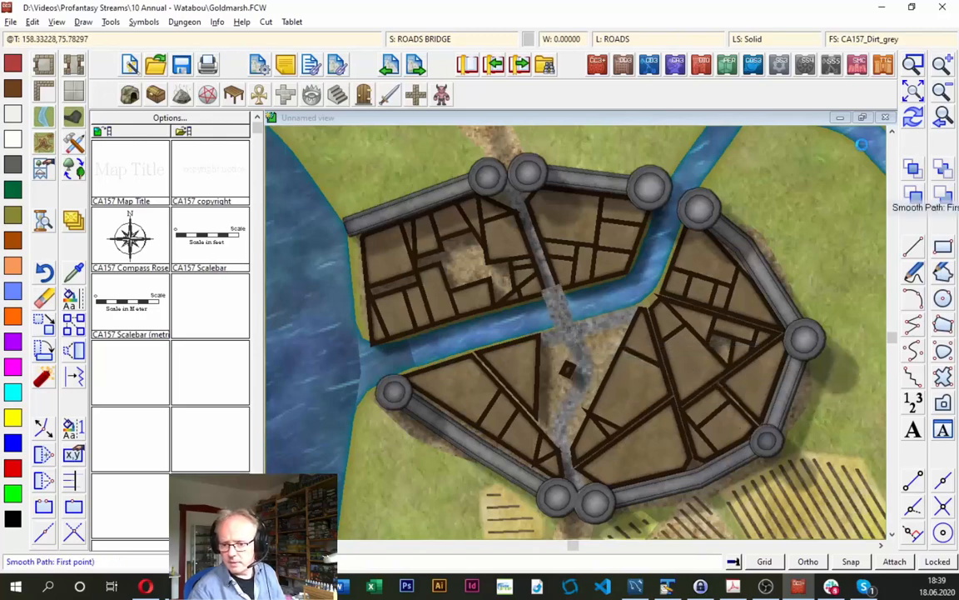
# - Add a Drop Shadow effect to the ROADS BRIDGE sheet with X and Y offsets of 3 and blur radius 1, in map units
pyautogui.click(429, 39)
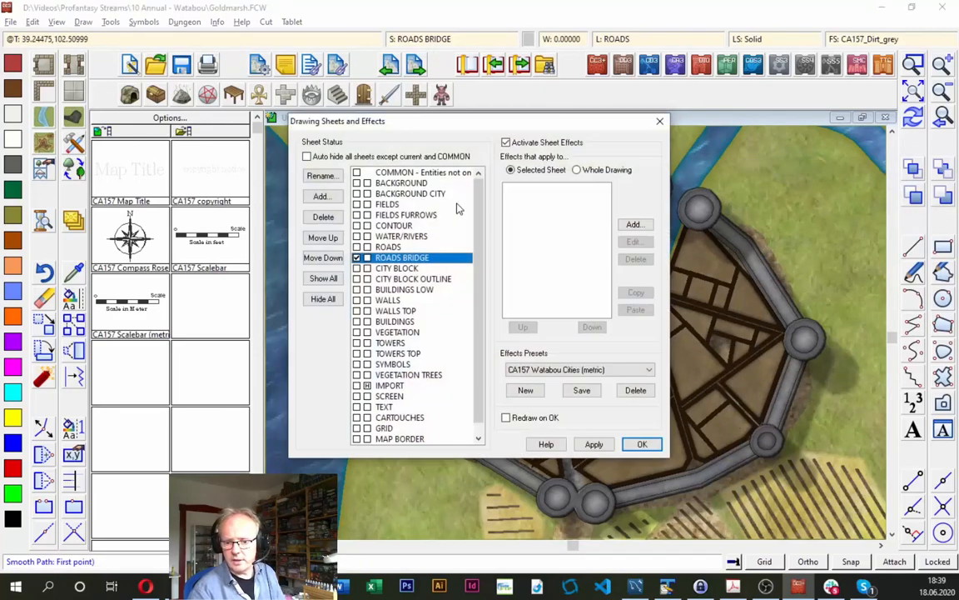
pyautogui.click(633, 225)
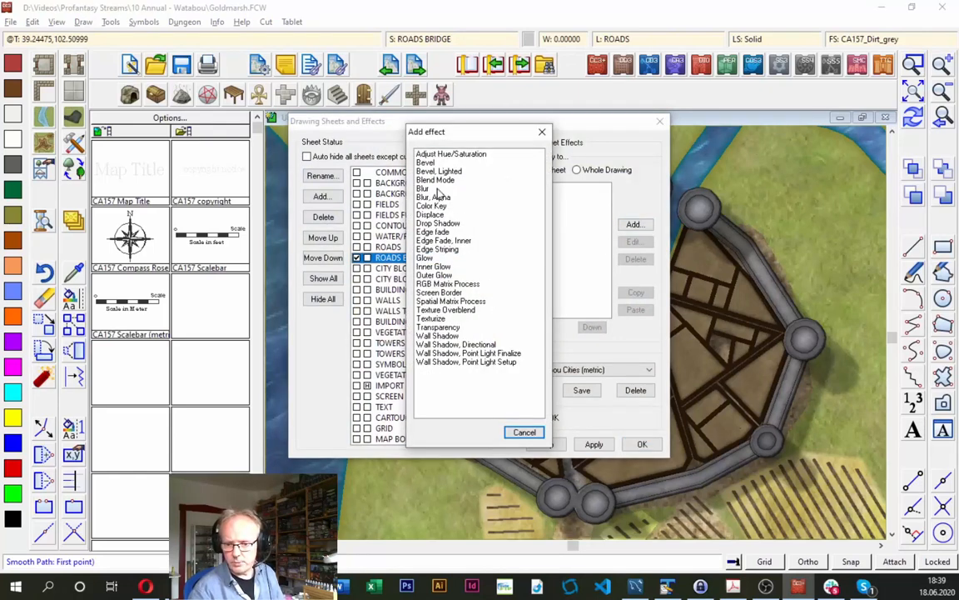
pyautogui.doubleClick(437, 224)
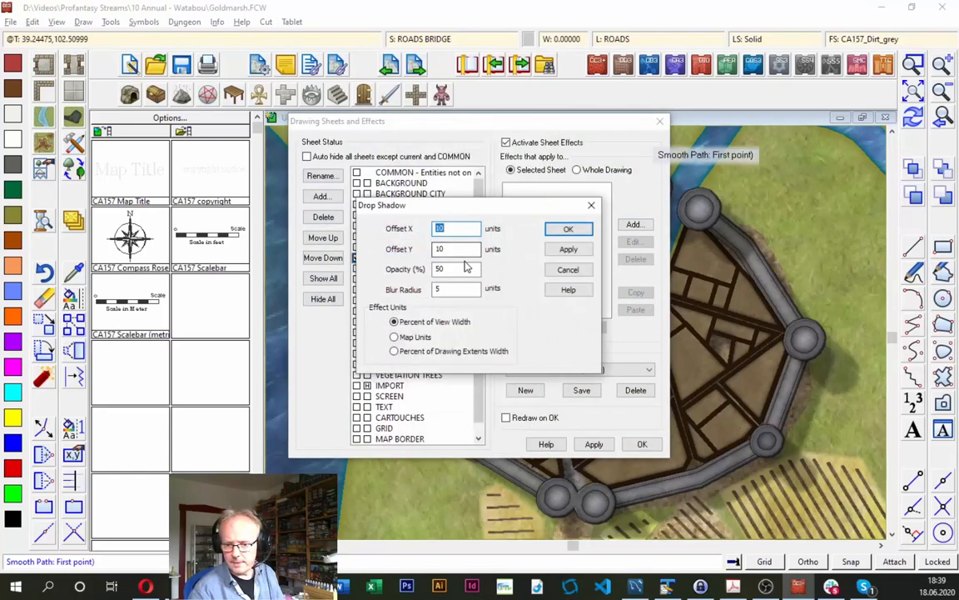
pyautogui.write('3')
pyautogui.press('Tab')
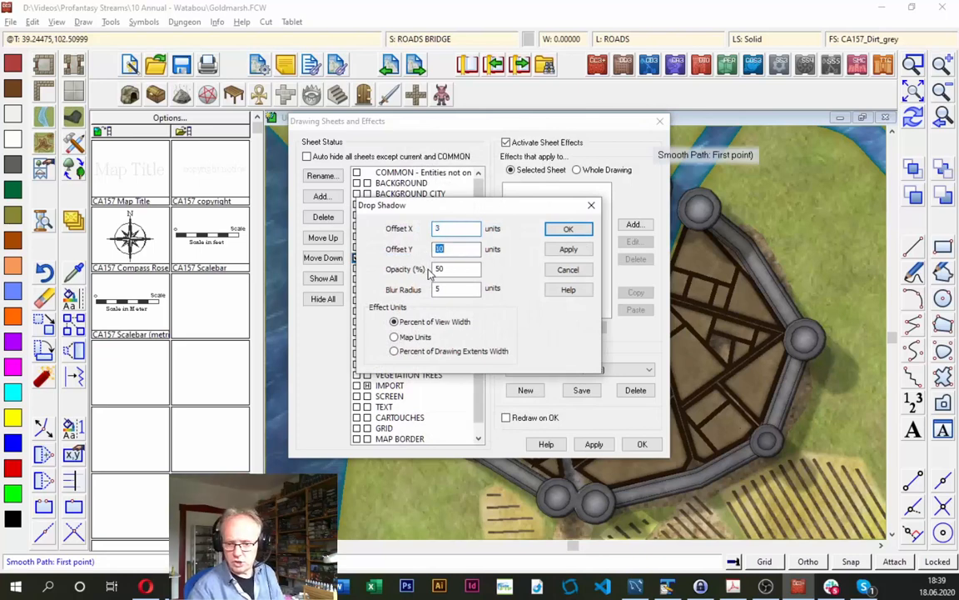
pyautogui.write('3')
pyautogui.press('Tab')
pyautogui.press('Tab')
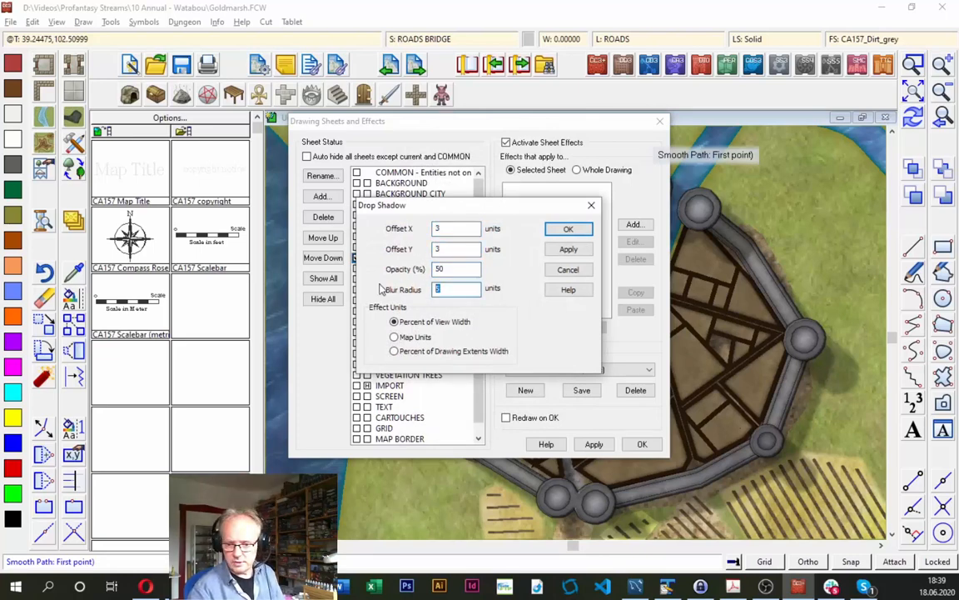
pyautogui.write('1')
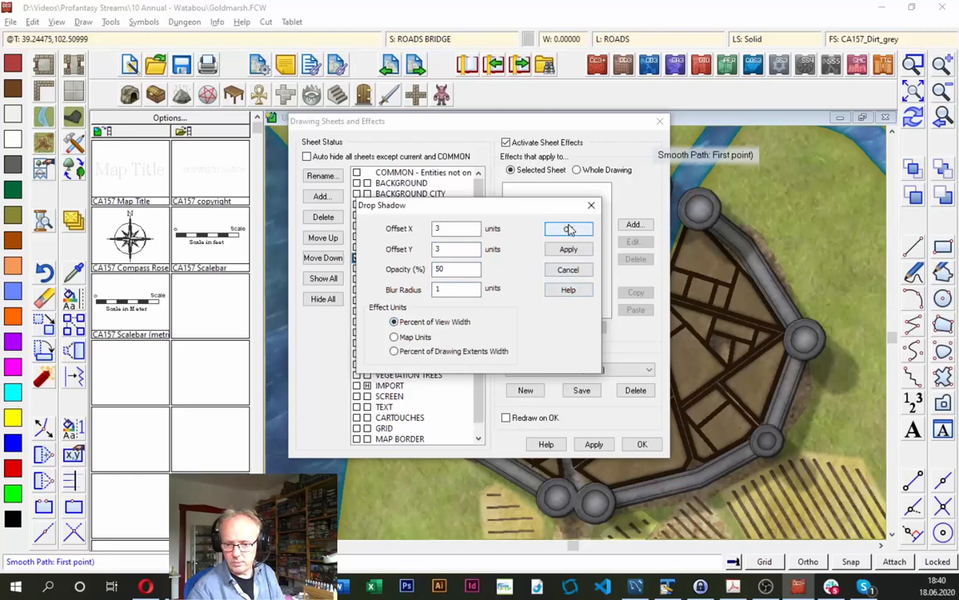
pyautogui.click(414, 337)
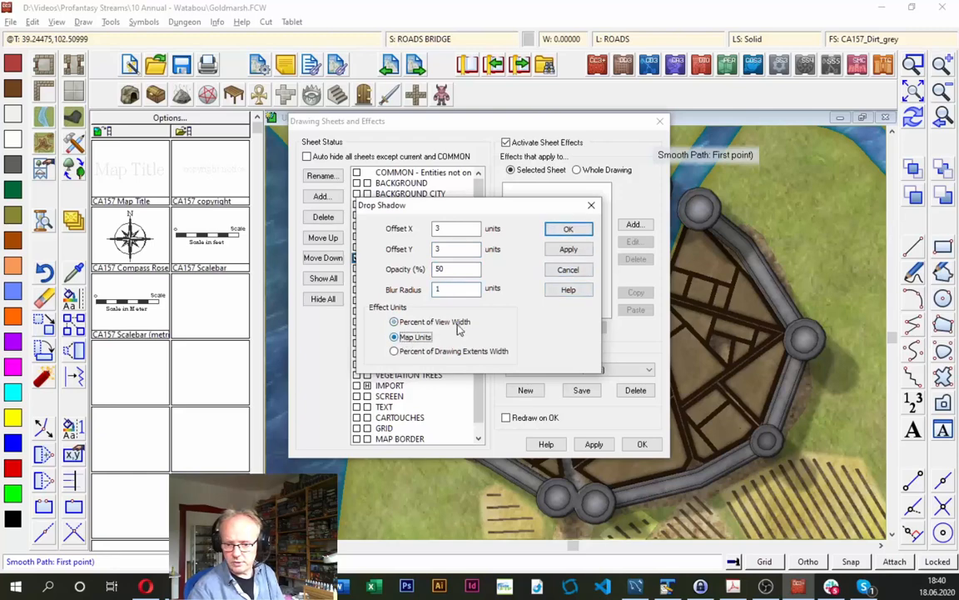
pyautogui.click(568, 229)
pyautogui.click(642, 445)
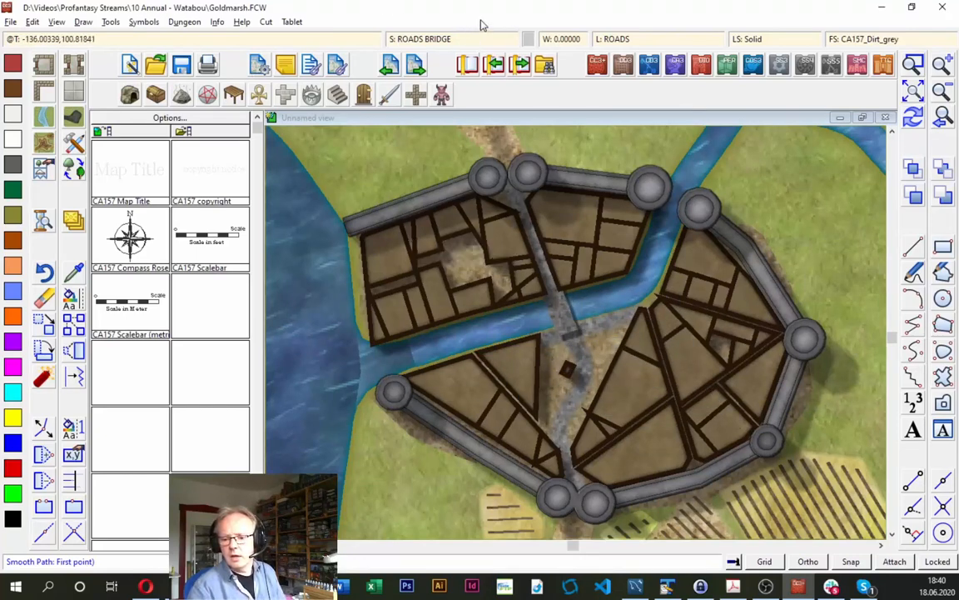
# - Add an inside Glow effect in black to the ROADS BRIDGE sheet with blur radius 1 in map units
pyautogui.click(439, 42)
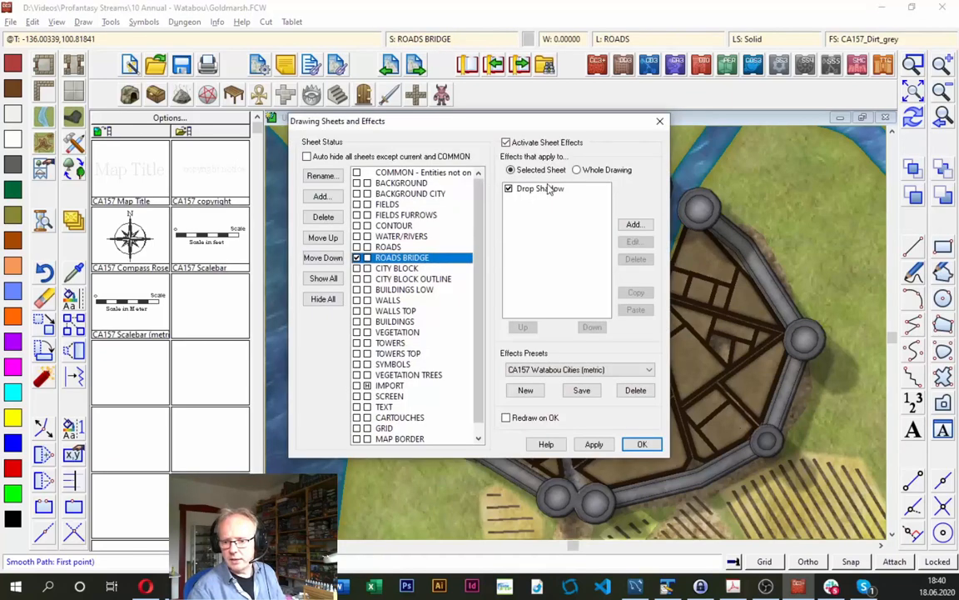
pyautogui.click(634, 224)
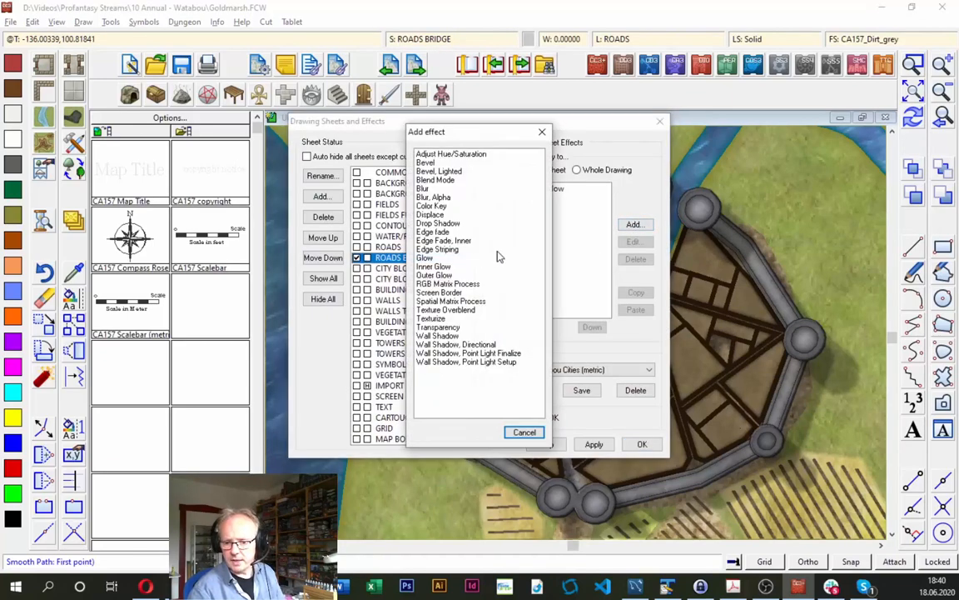
pyautogui.doubleClick(429, 257)
pyautogui.click(481, 194)
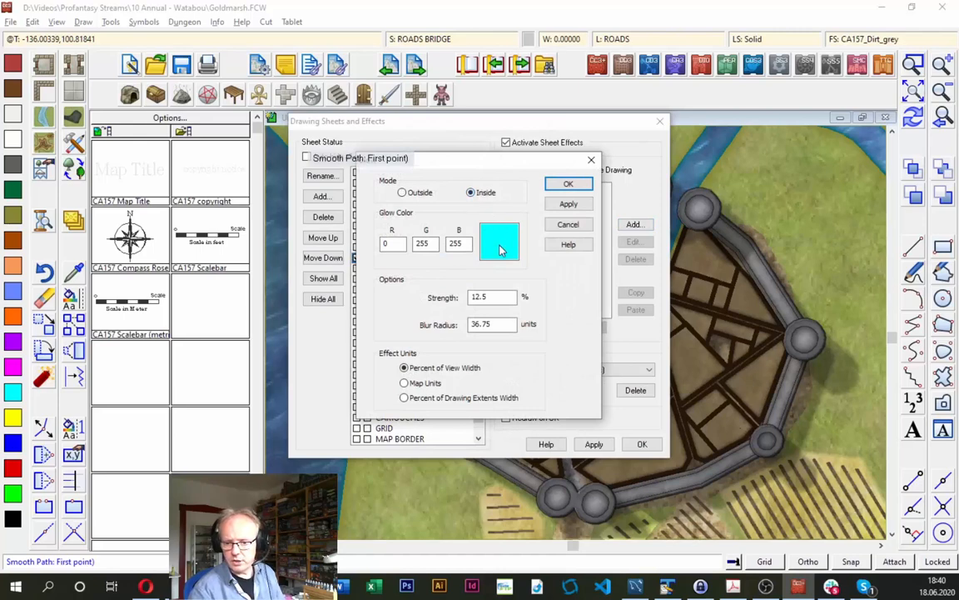
pyautogui.click(500, 250)
pyautogui.click(363, 212)
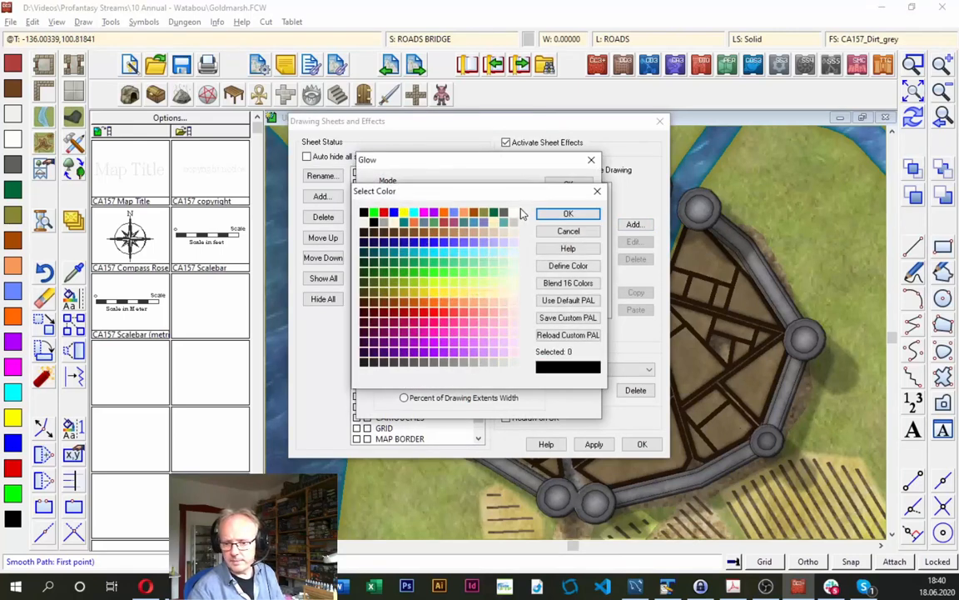
pyautogui.click(566, 214)
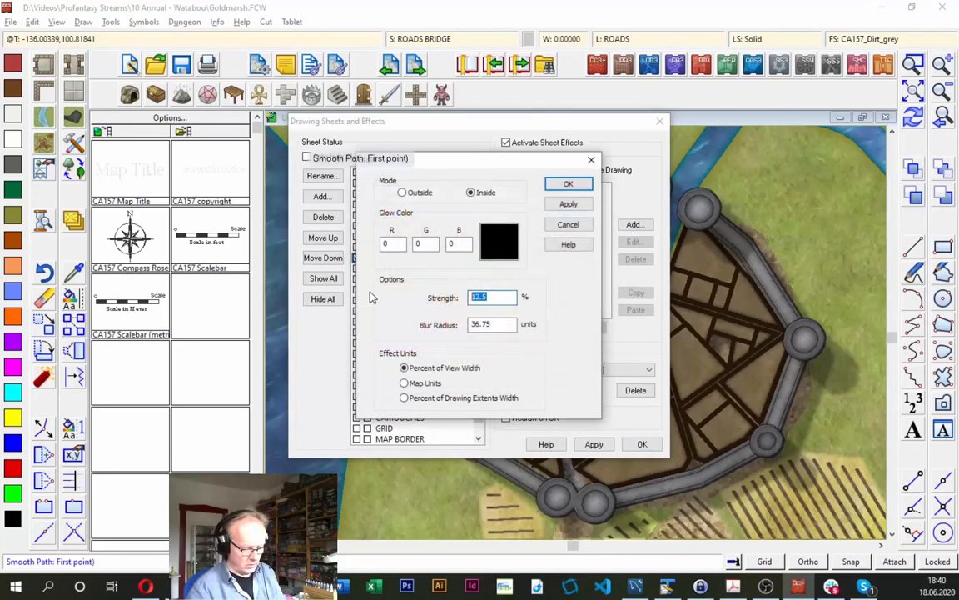
pyautogui.doubleClick(482, 324)
pyautogui.write('1')
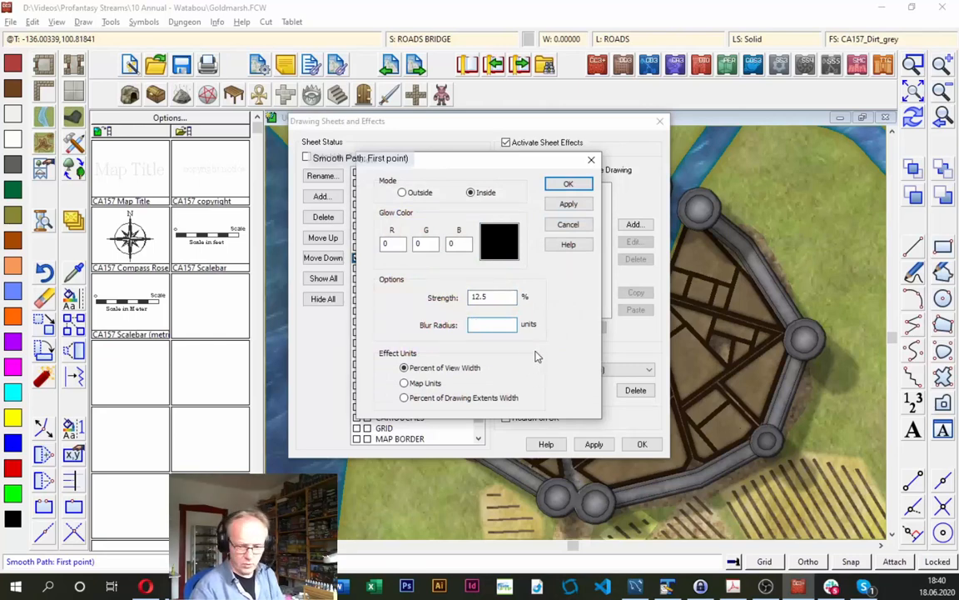
pyautogui.click(405, 383)
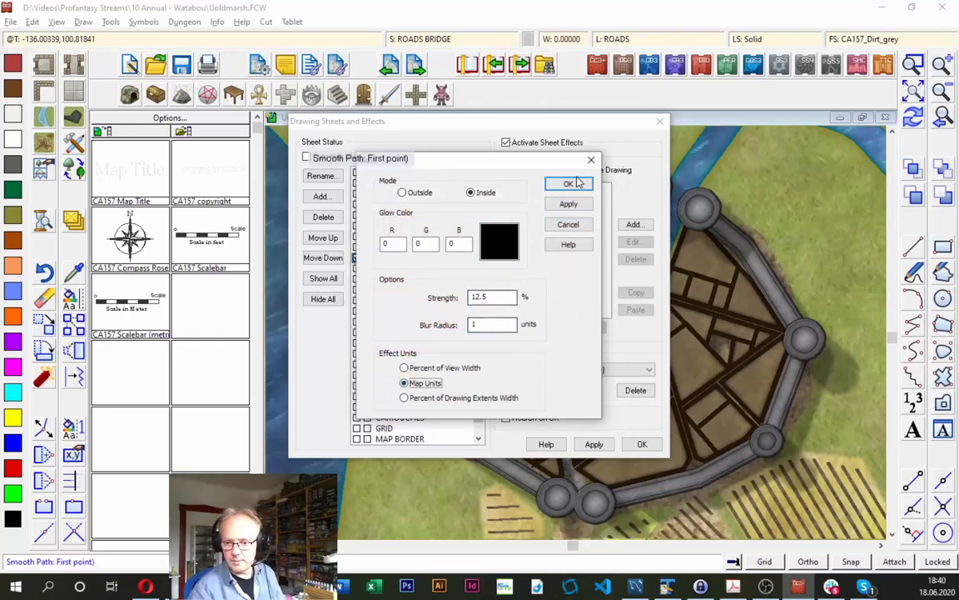
pyautogui.click(568, 183)
pyautogui.click(640, 442)
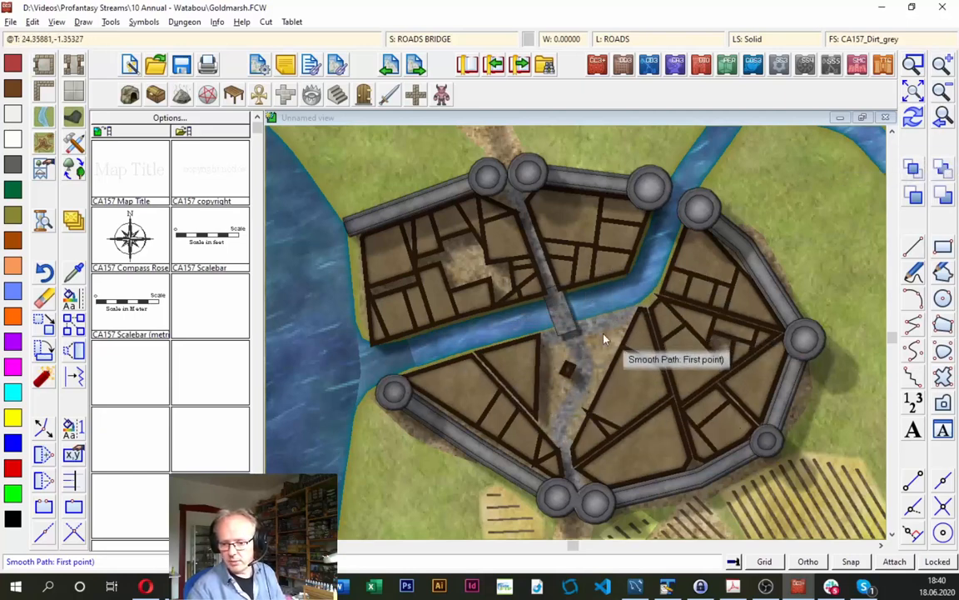
# - Make CITY BLOCK OUTLINE the current sheet and hide all the other sheets
pyautogui.click(942, 93)
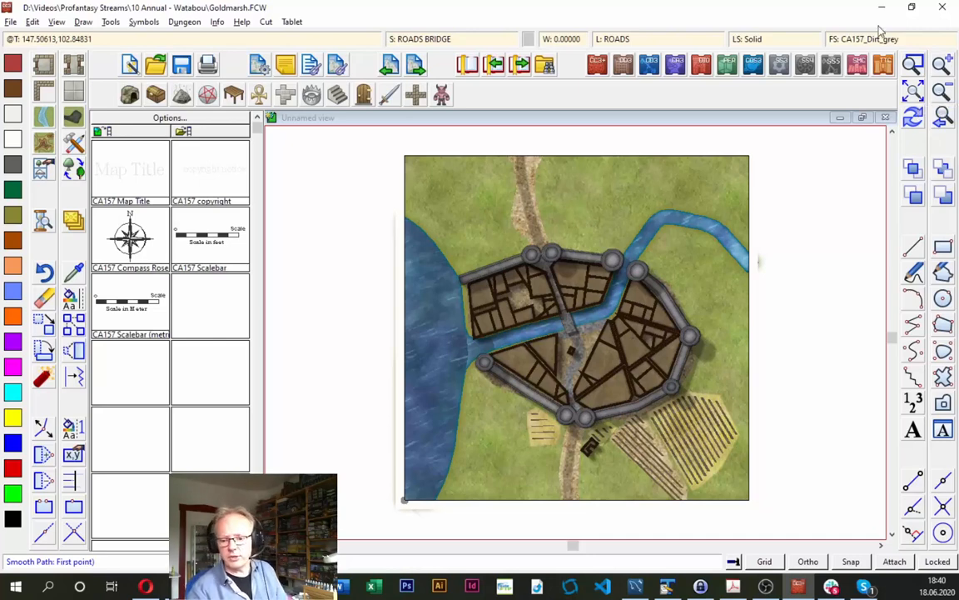
pyautogui.click(426, 44)
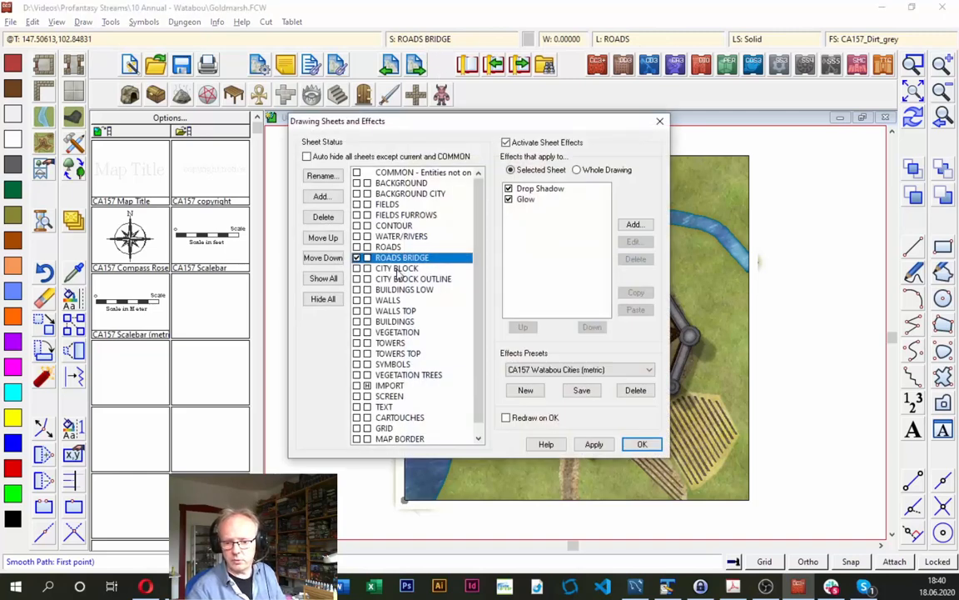
pyautogui.click(398, 269)
pyautogui.click(401, 282)
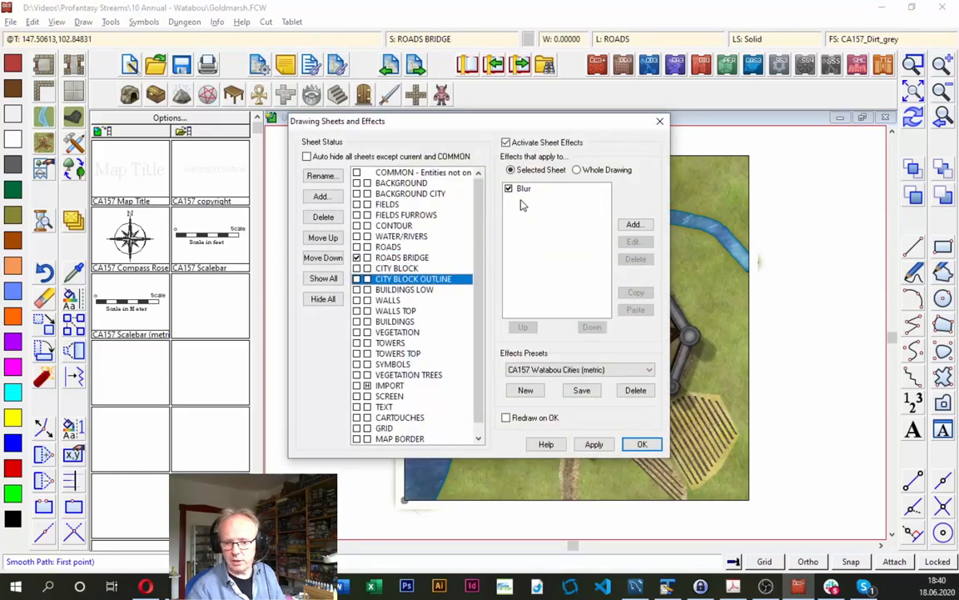
pyautogui.click(397, 269)
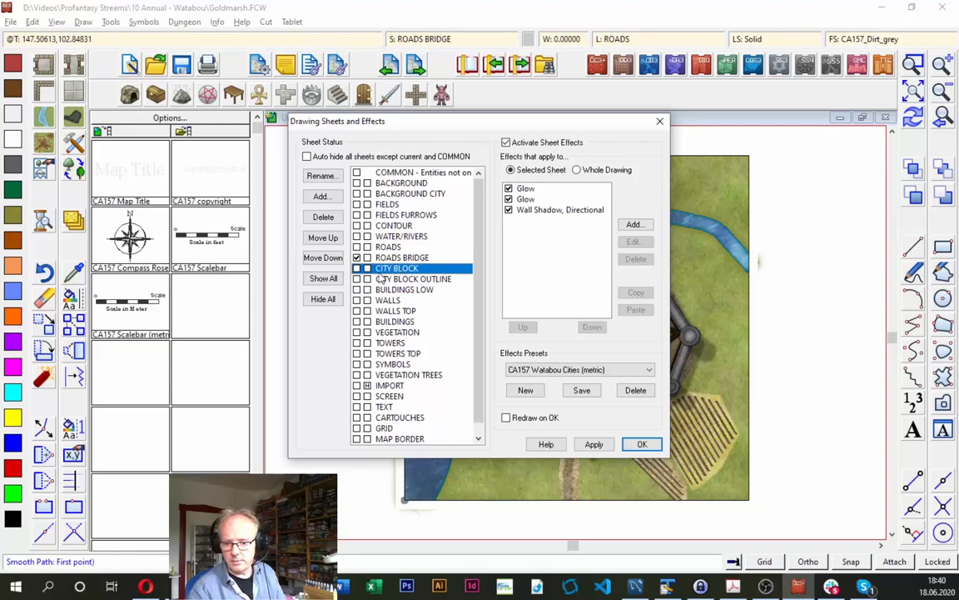
pyautogui.click(358, 280)
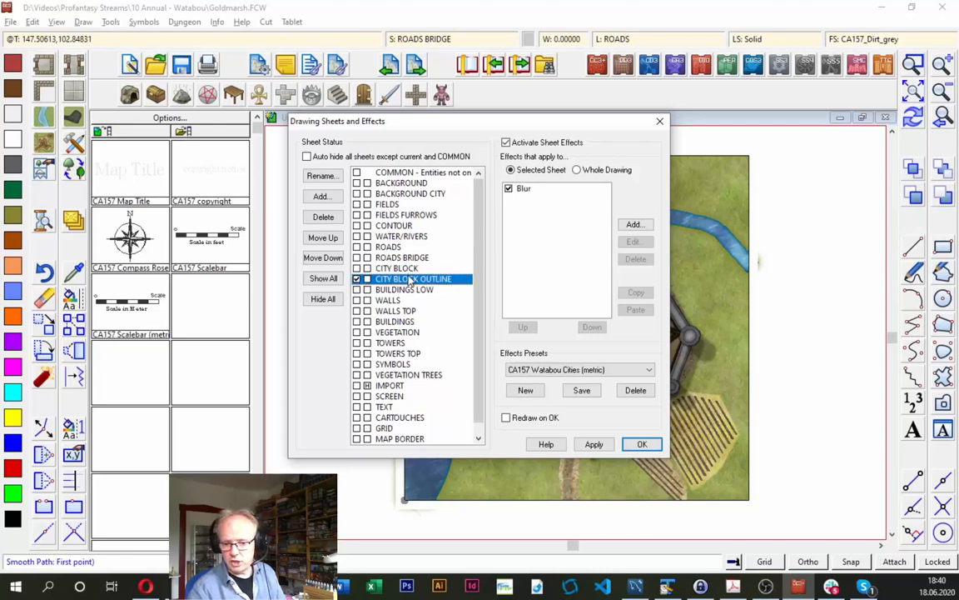
pyautogui.click(323, 300)
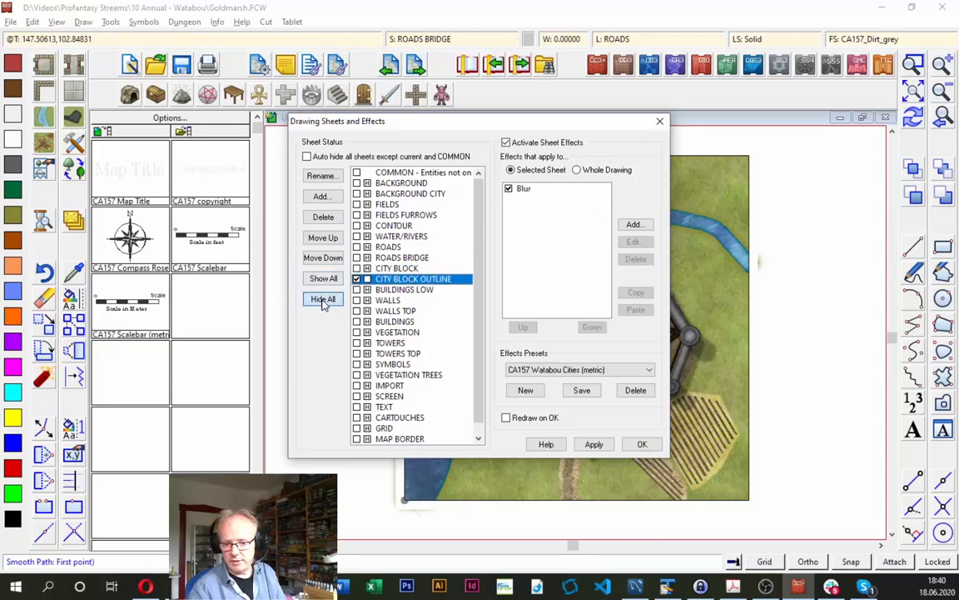
pyautogui.click(640, 444)
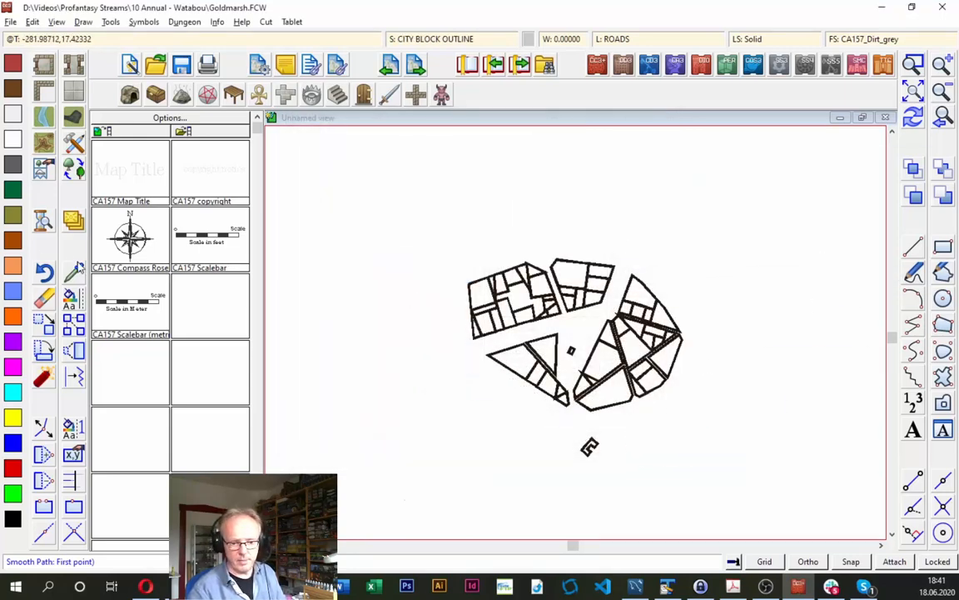
# - Leave the road drawing command and take over the current drawing properties from an existing city block outline
pyautogui.press('Escape')
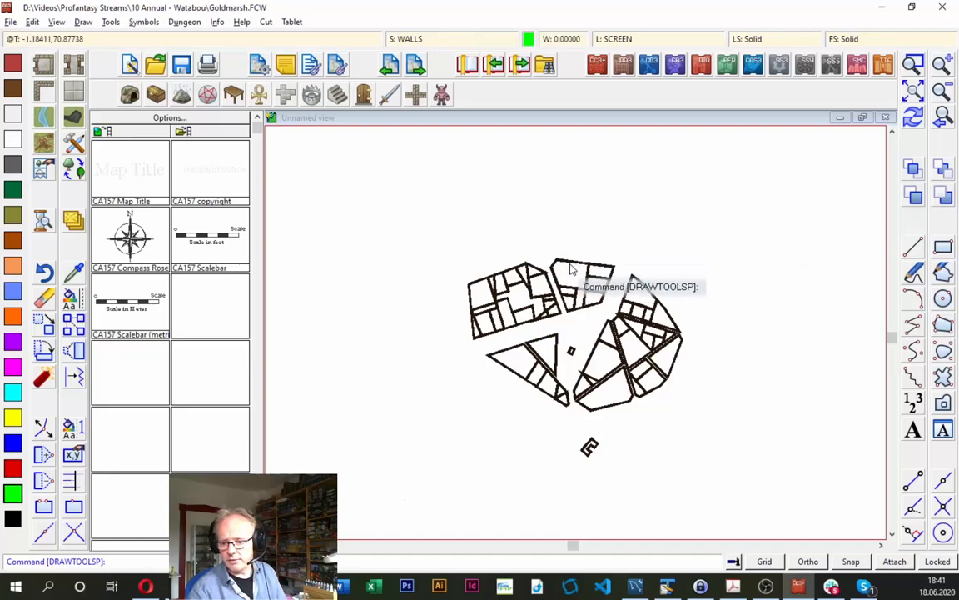
pyautogui.click(74, 272)
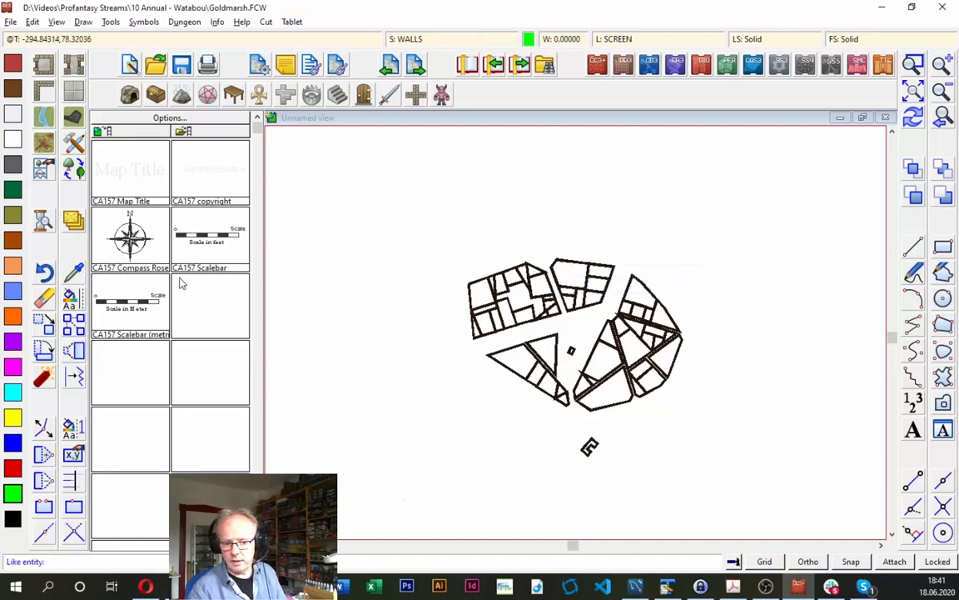
pyautogui.click(572, 265)
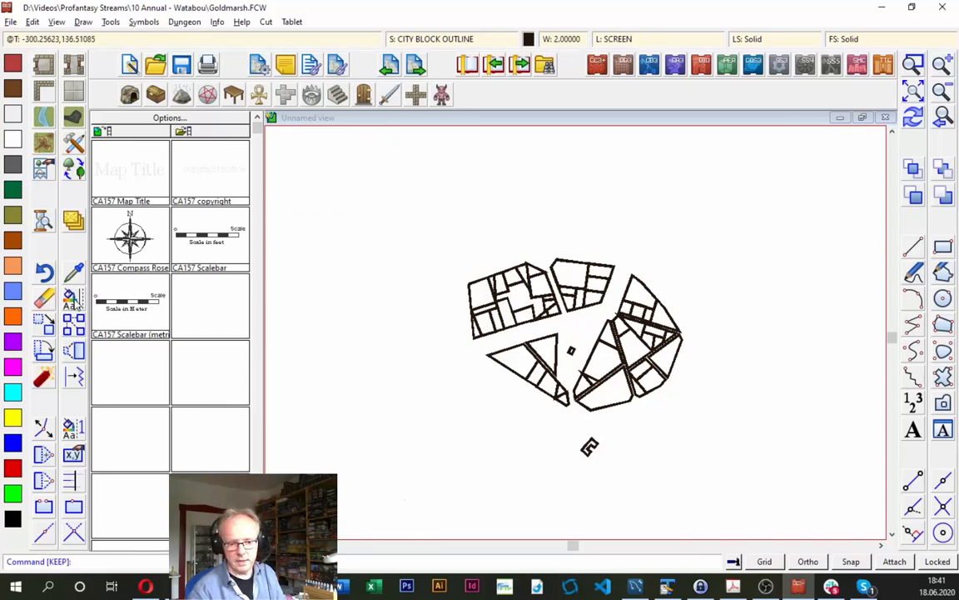
# - Change the line width of all city block outlines to 0, selecting them with a window around the city
pyautogui.rightClick(72, 298)
pyautogui.click(146, 446)
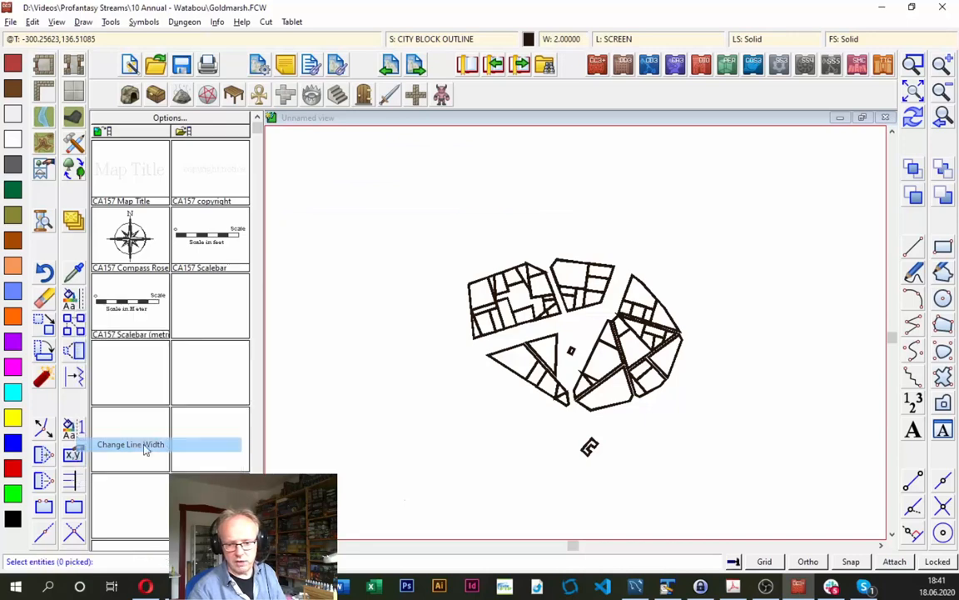
pyautogui.click(442, 216)
pyautogui.click(683, 492)
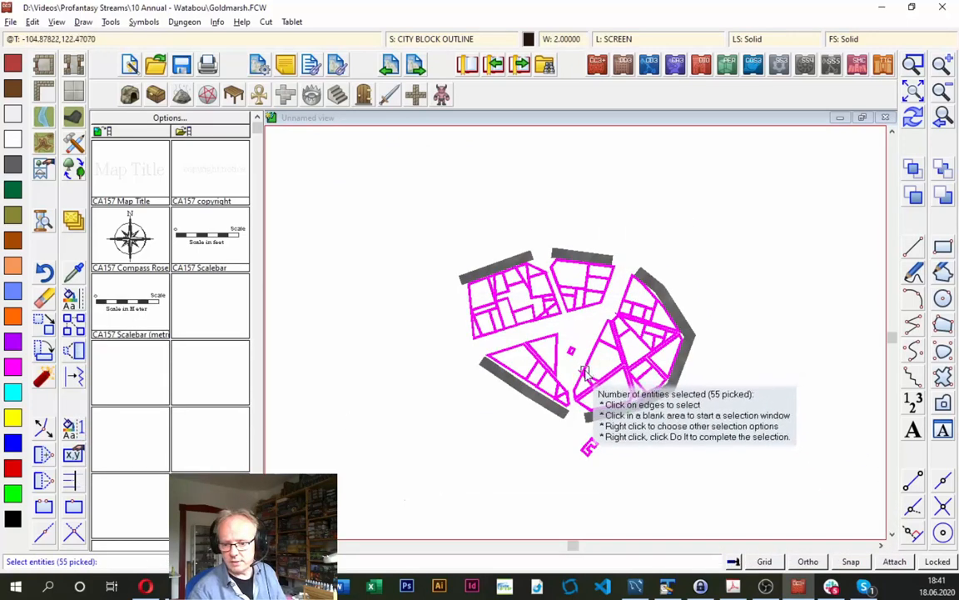
pyautogui.rightClick(561, 305)
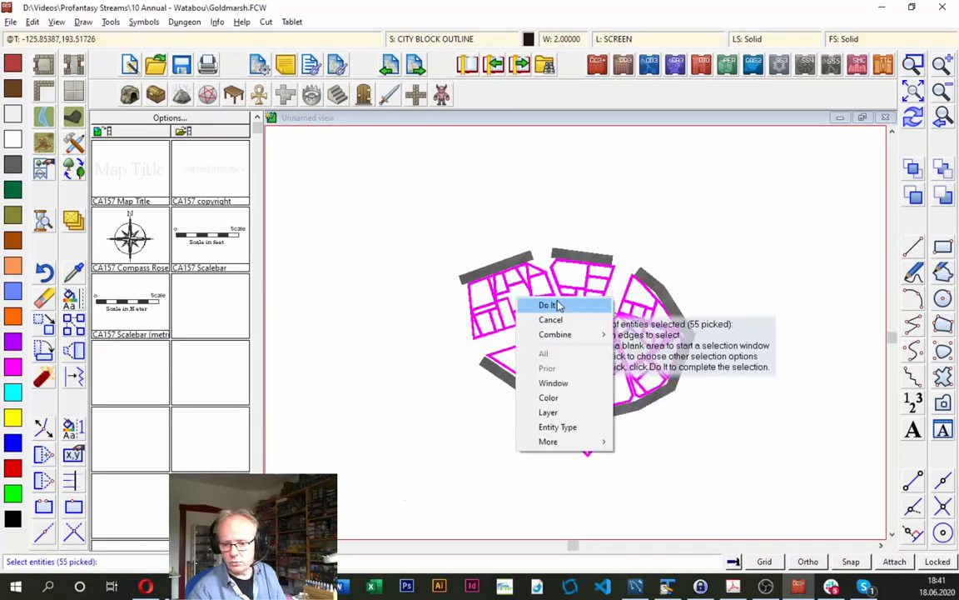
pyautogui.click(549, 304)
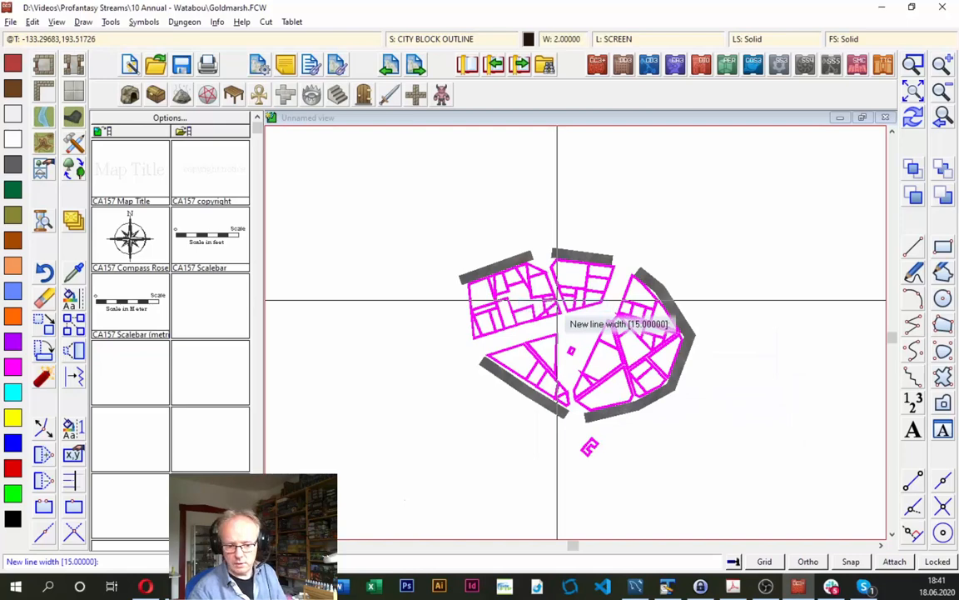
pyautogui.write('0')
pyautogui.press('Return')
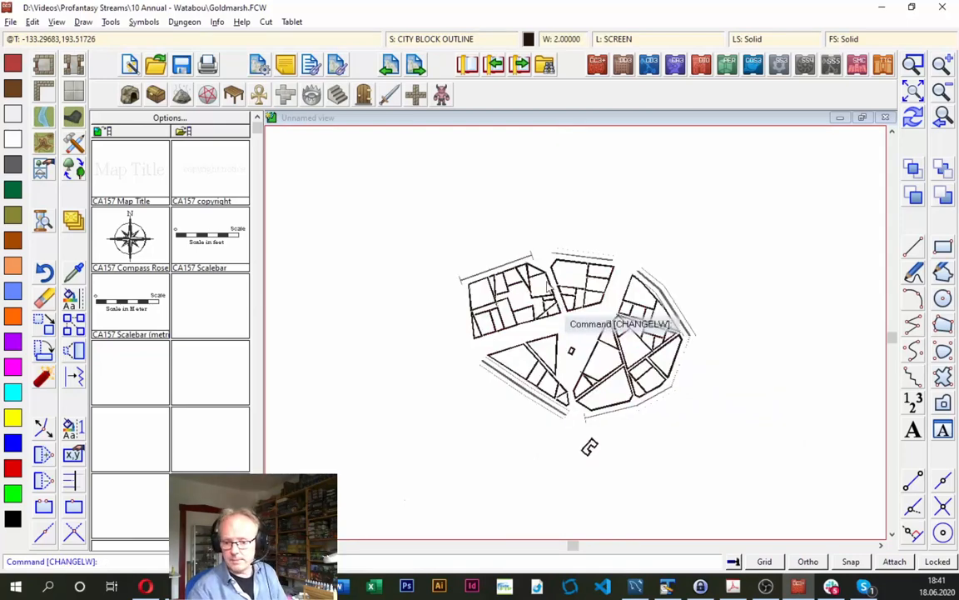
# - Show all sheets again and hide only the IMPORT sheet
pyautogui.click(404, 39)
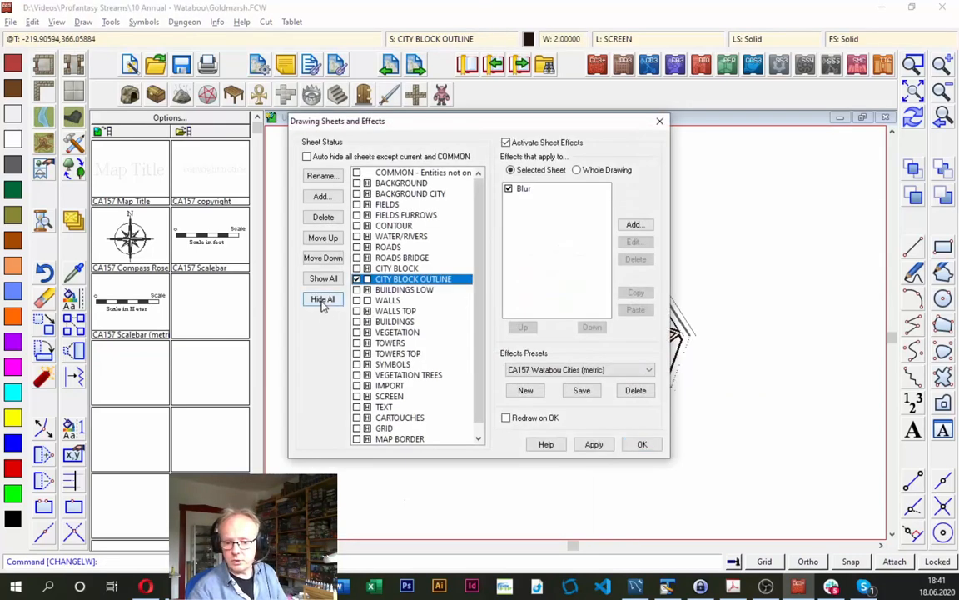
pyautogui.click(325, 278)
pyautogui.click(642, 444)
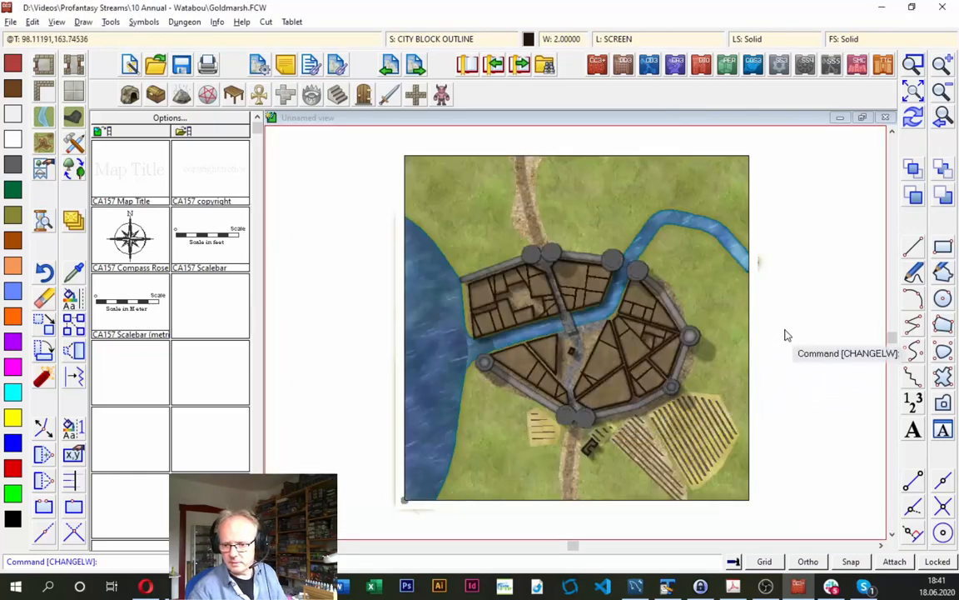
pyautogui.click(443, 40)
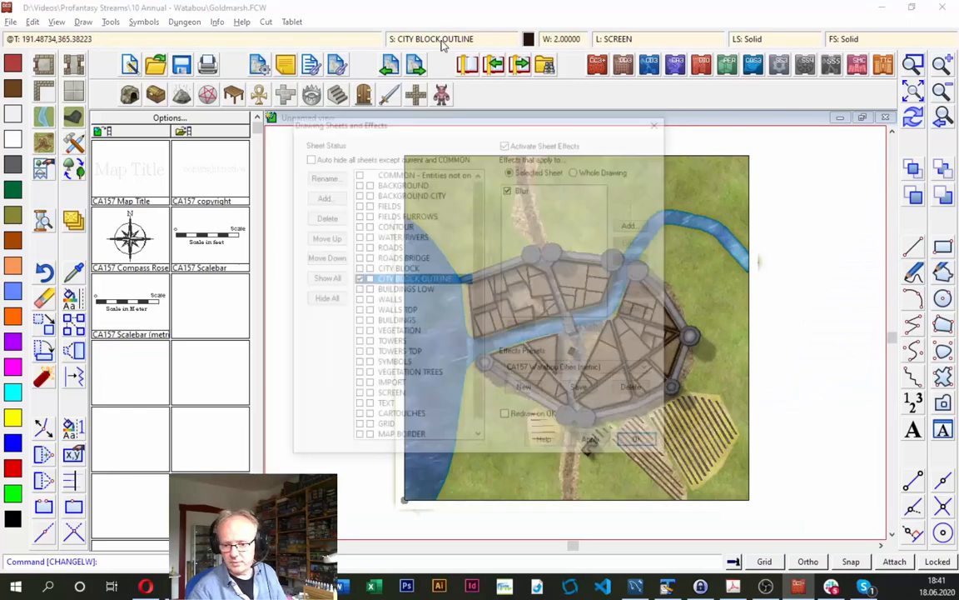
pyautogui.click(385, 387)
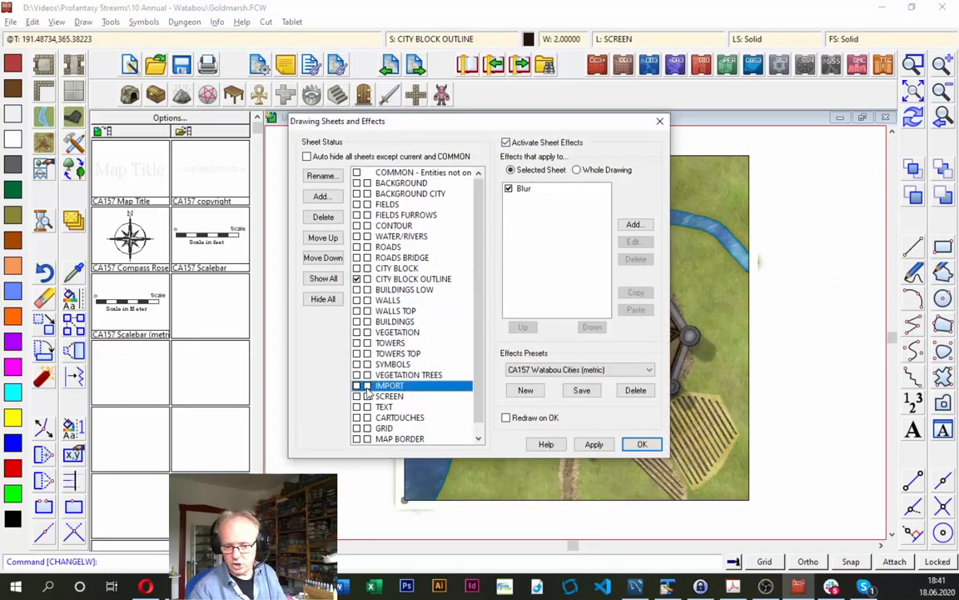
pyautogui.click(640, 444)
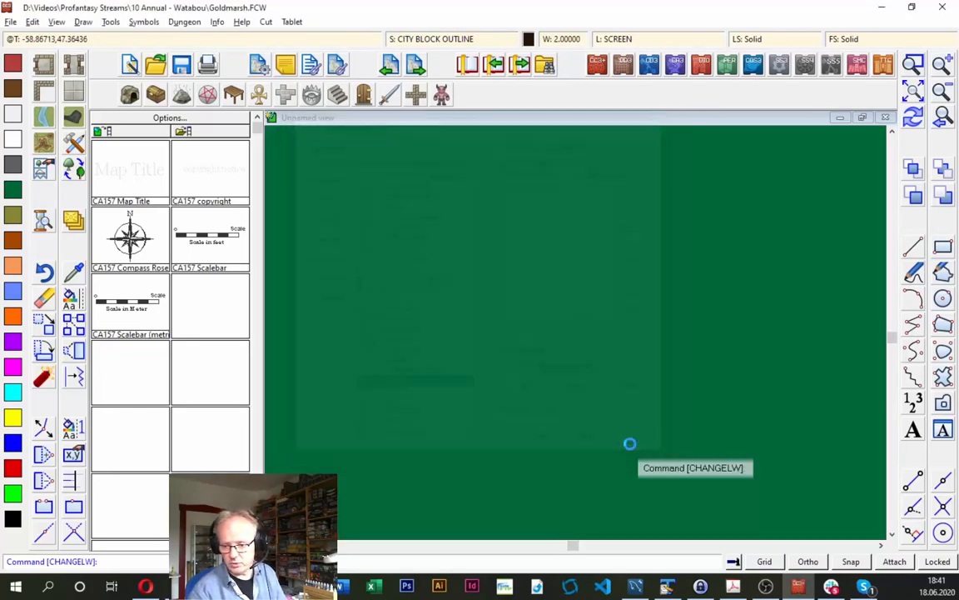
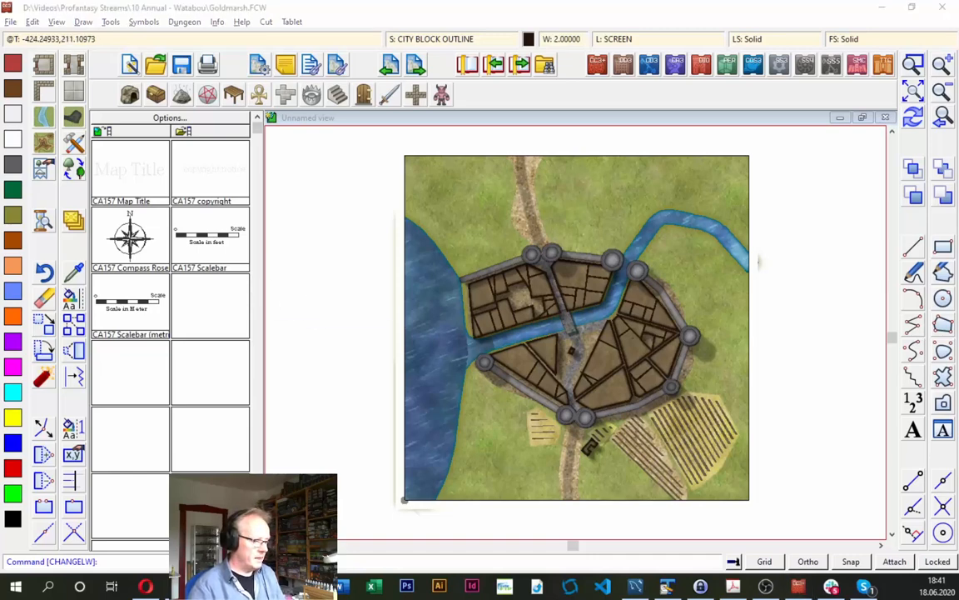
# - Switch to the mapping guide in Adobe Acrobat, read the instructions for completing the map in CC3+, and return to the drawing
pyautogui.hotkey('alt', 'Tab')
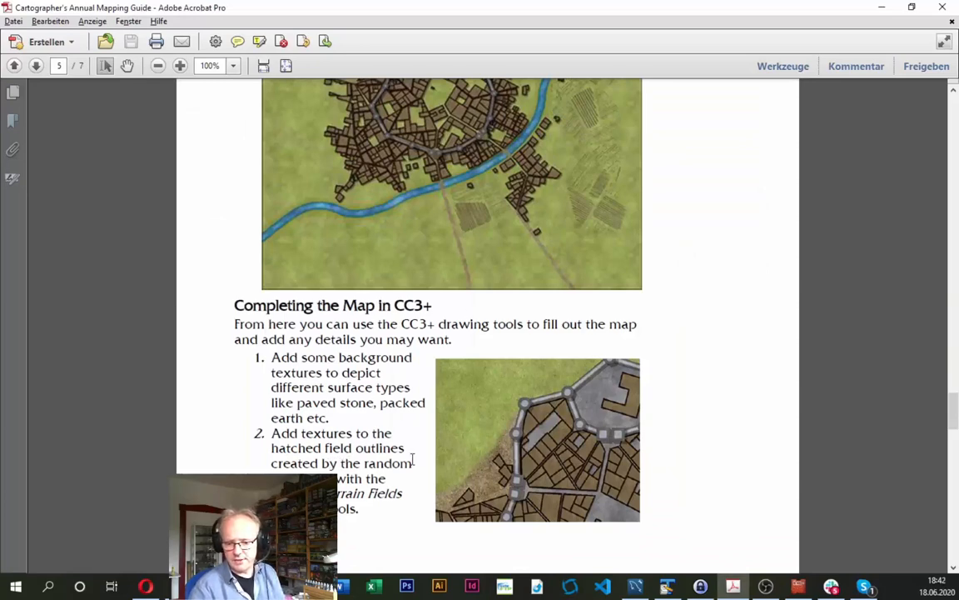
pyautogui.scroll(-1, 411, 461)
pyautogui.scroll(-2, 486, 336)
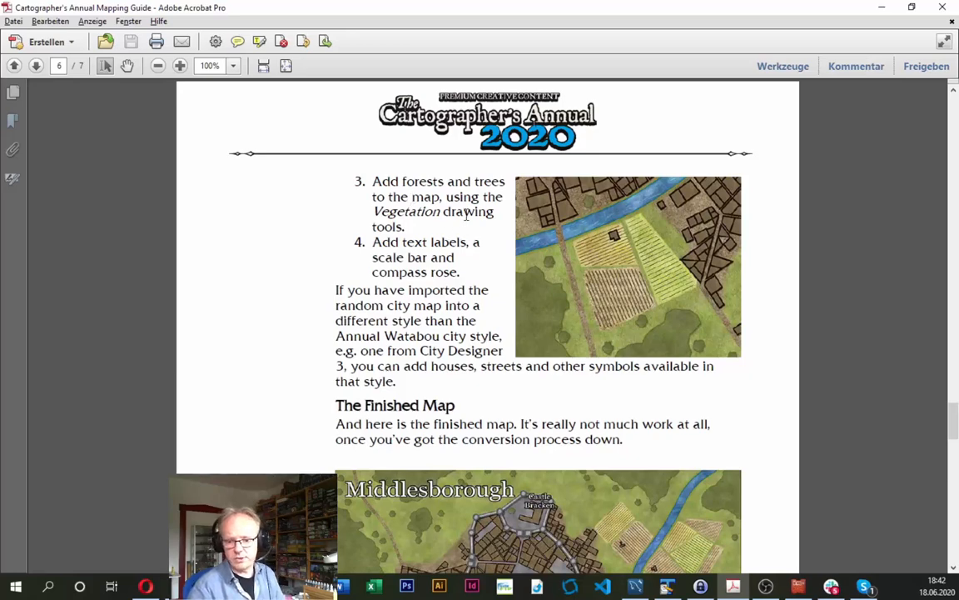
pyautogui.hotkey('alt', 'Tab')
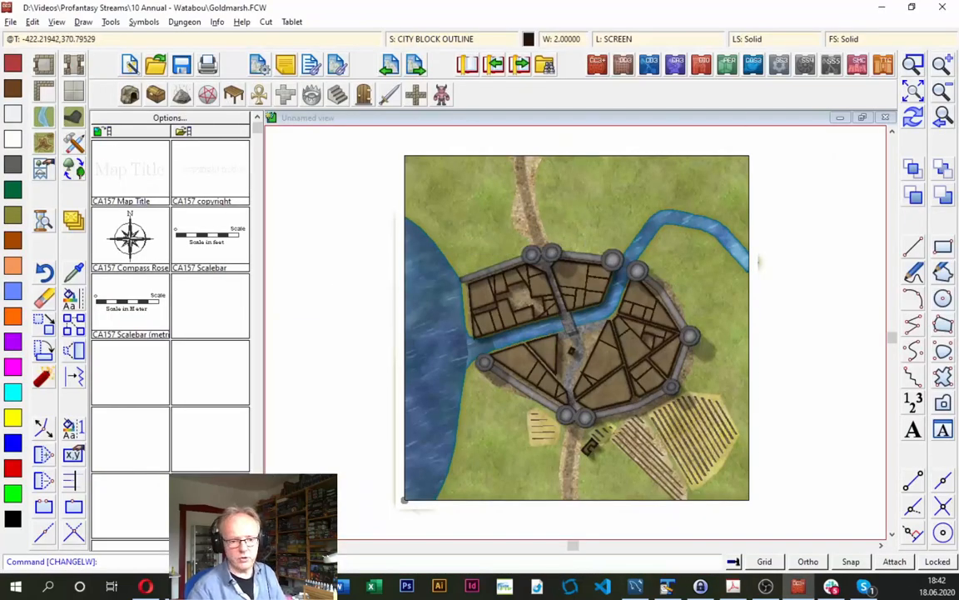
# - Draw a large forest with the Vegetation Forest tool along the map's north edge, from east of the north road to the northeast corner
pyautogui.click(75, 172)
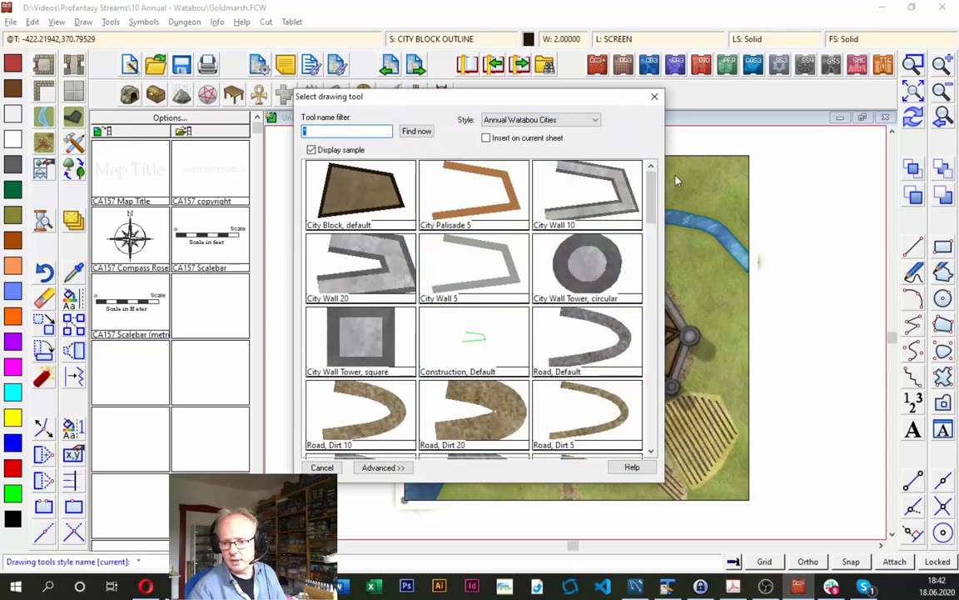
pyautogui.moveTo(650, 188); pyautogui.dragTo(669, 358)
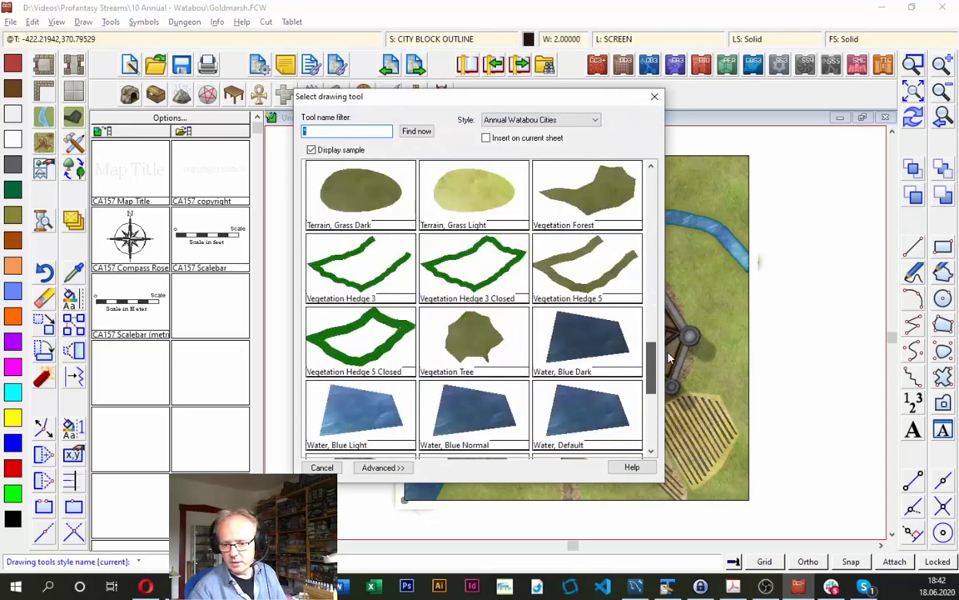
pyautogui.click(603, 195)
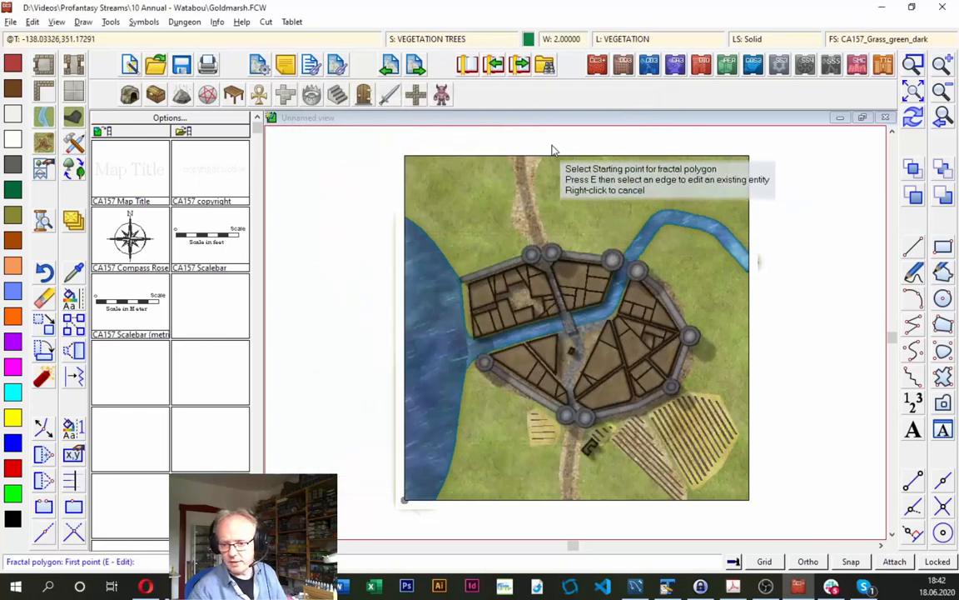
pyautogui.click(561, 157)
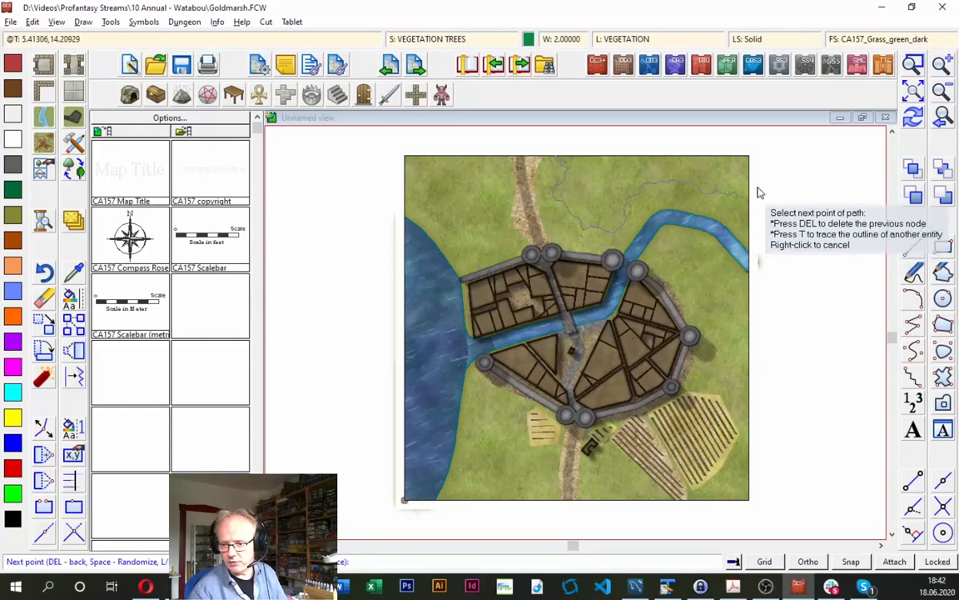
pyautogui.click(753, 153)
pyautogui.rightClick(731, 159)
# - Draw another forest patch at the map's north edge, between the northwest corner and the north road
pyautogui.click(445, 166)
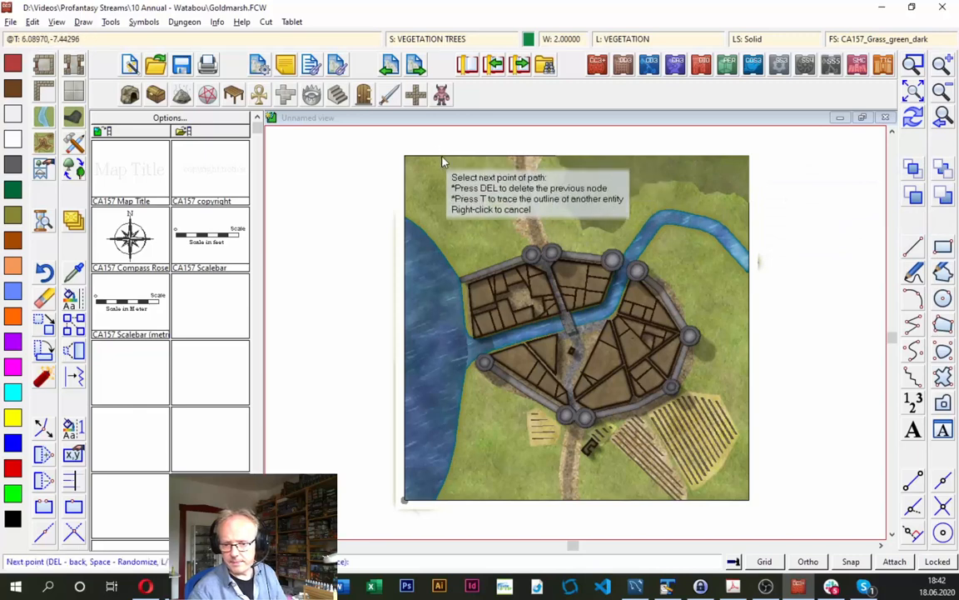
pyautogui.click(502, 151)
pyautogui.rightClick(502, 151)
# - Draw two small forest patches southwest of the city, a larger and a smaller one, between the lake and the small field
pyautogui.click(493, 453)
pyautogui.click(467, 469)
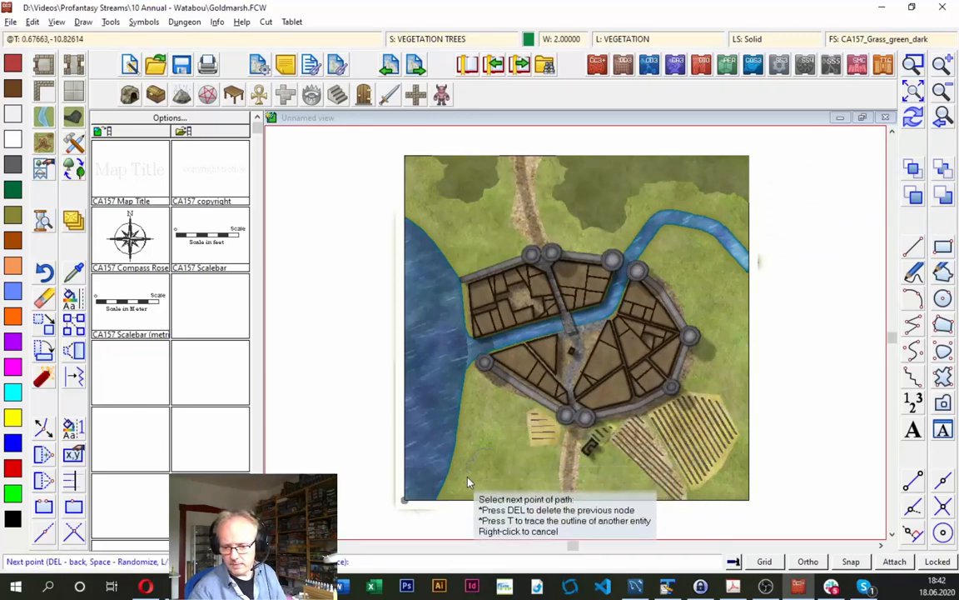
pyautogui.click(498, 485)
pyautogui.click(510, 461)
pyautogui.click(502, 448)
pyautogui.rightClick(501, 445)
pyautogui.click(490, 418)
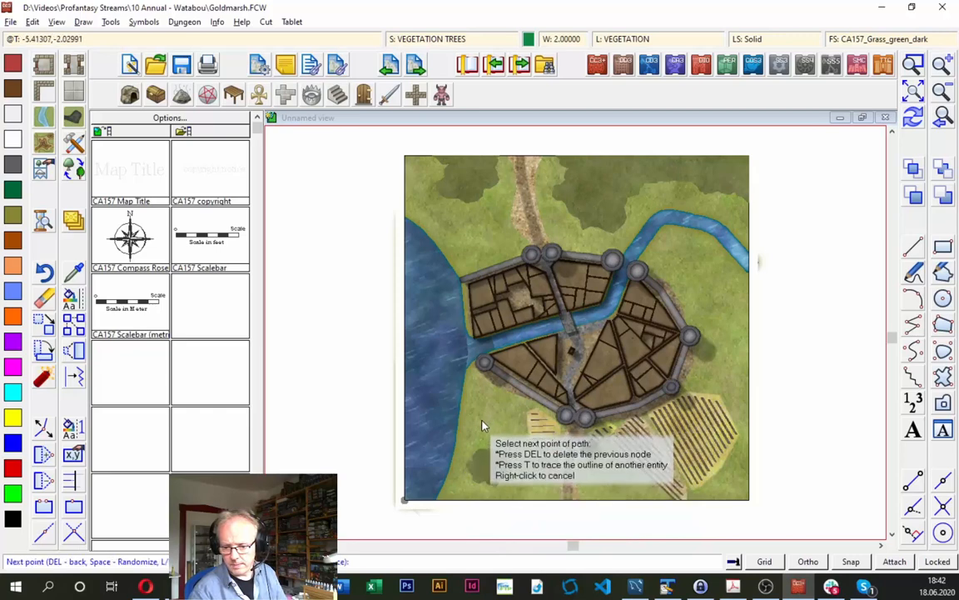
pyautogui.click(481, 431)
pyautogui.click(498, 430)
pyautogui.click(502, 418)
pyautogui.rightClick(501, 418)
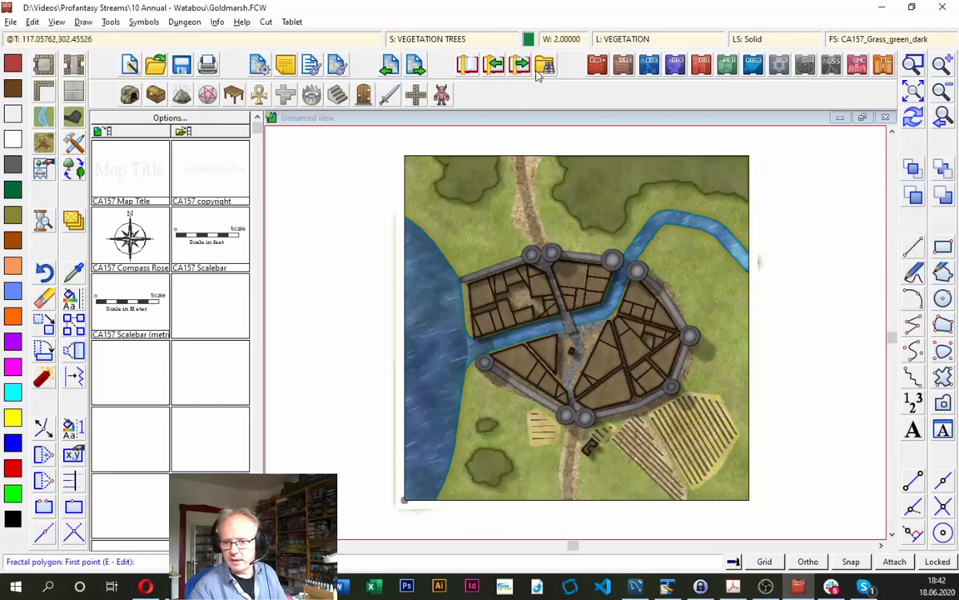
pyautogui.click(441, 42)
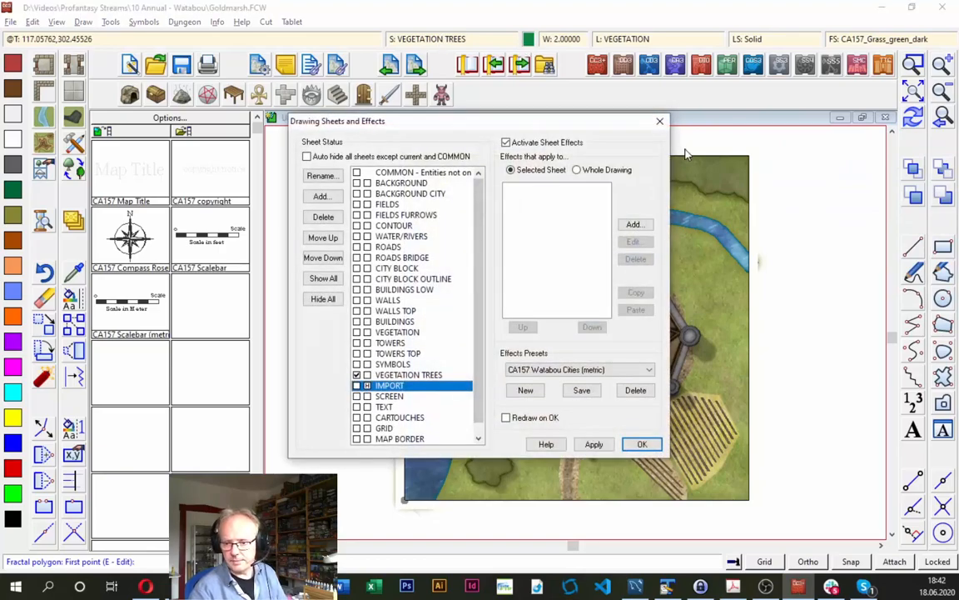
pyautogui.click(78, 142)
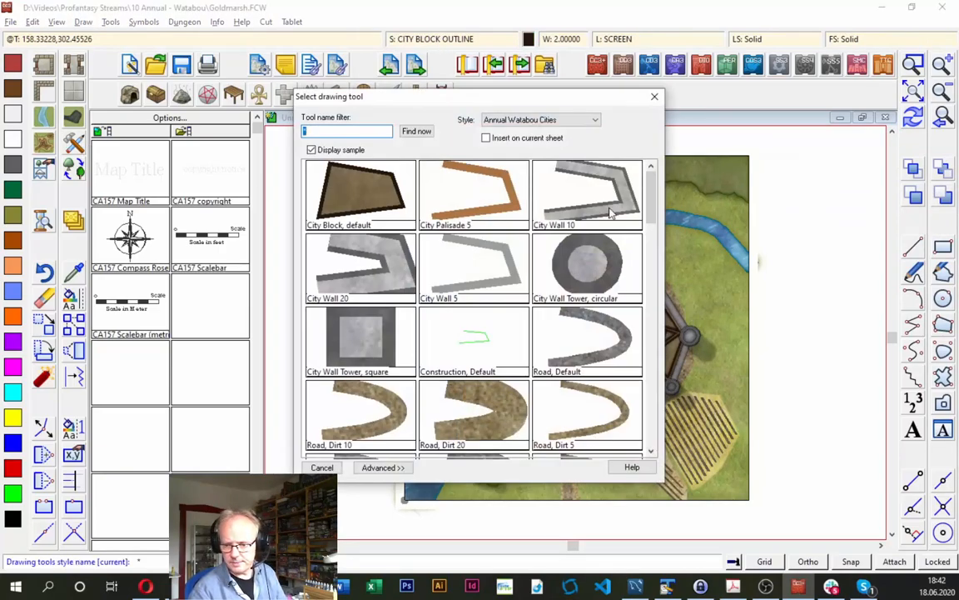
pyautogui.scroll(-10, 655, 200)
pyautogui.scroll(3, 477, 200)
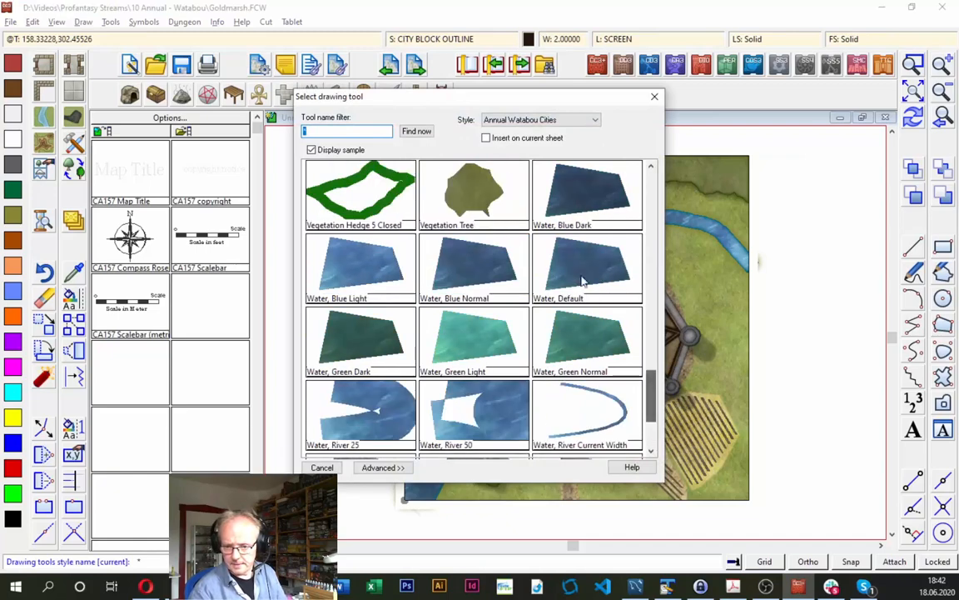
pyautogui.doubleClick(478, 200)
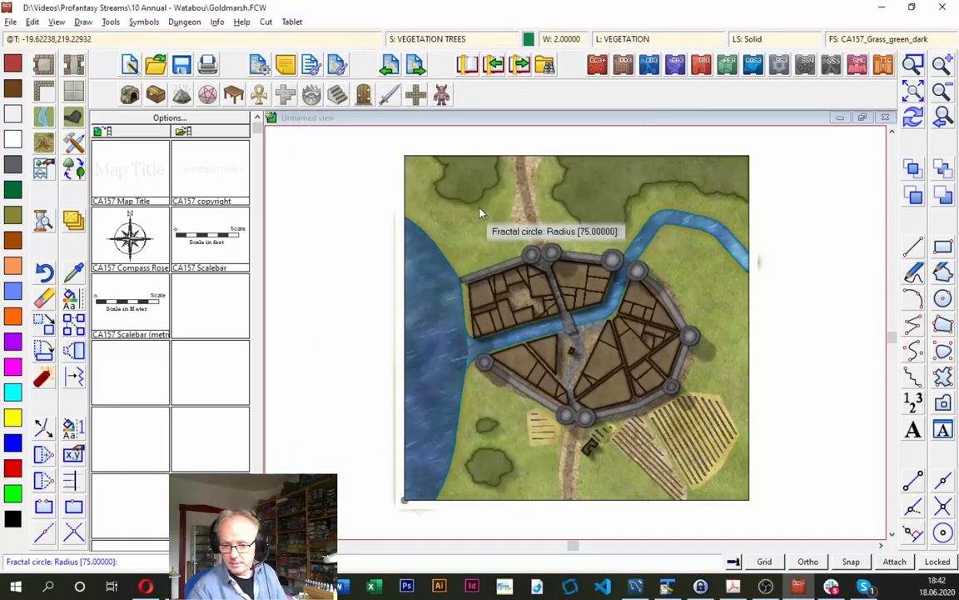
pyautogui.click(488, 221)
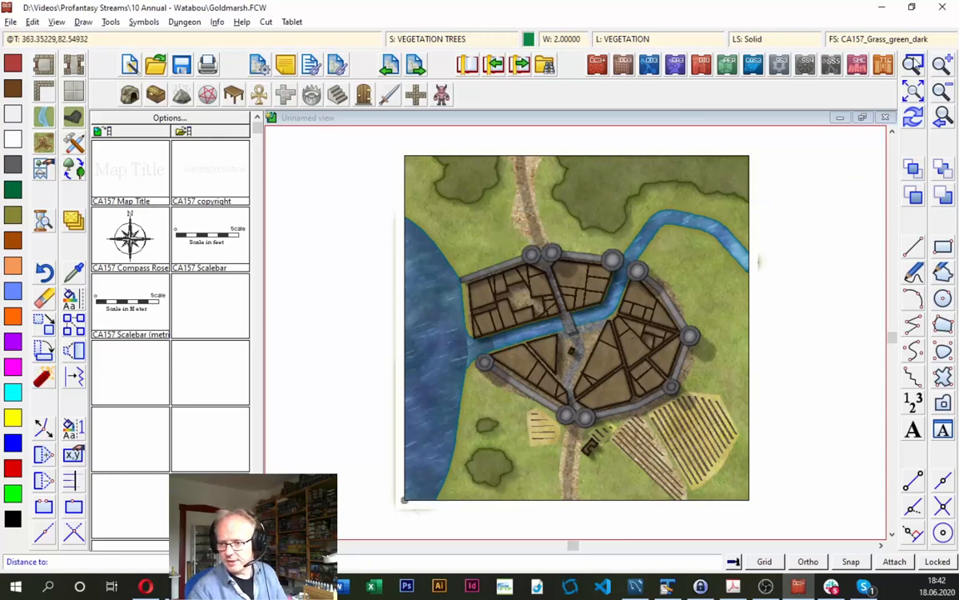
pyautogui.click(921, 61)
pyautogui.click(394, 155)
pyautogui.click(596, 315)
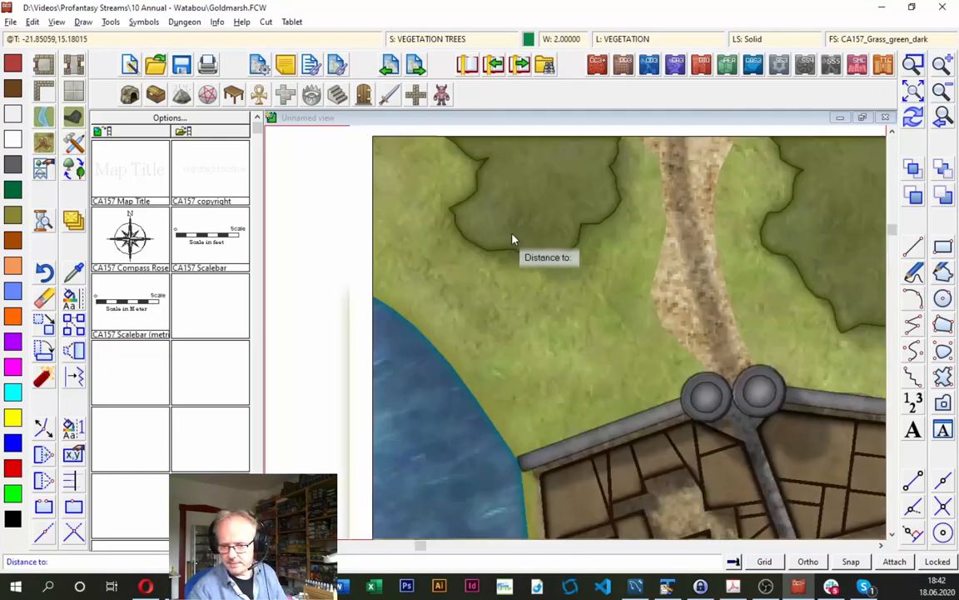
pyautogui.click(602, 279)
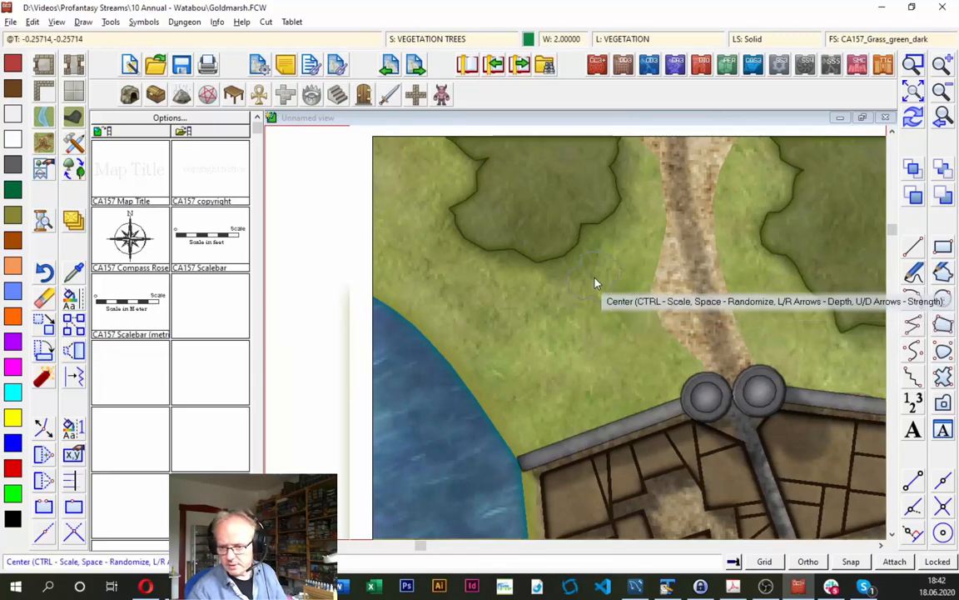
pyautogui.rightClick(595, 281)
# - Define a small radius for the Vegetation Tree tool and scatter single trees around the western and southern edges of the northwest forest
pyautogui.rightClick(595, 283)
pyautogui.moveTo(653, 205)
pyautogui.mouseDown()
pyautogui.moveTo(716, 434)
pyautogui.moveTo(705, 374)
pyautogui.mouseUp()
pyautogui.click(491, 331)
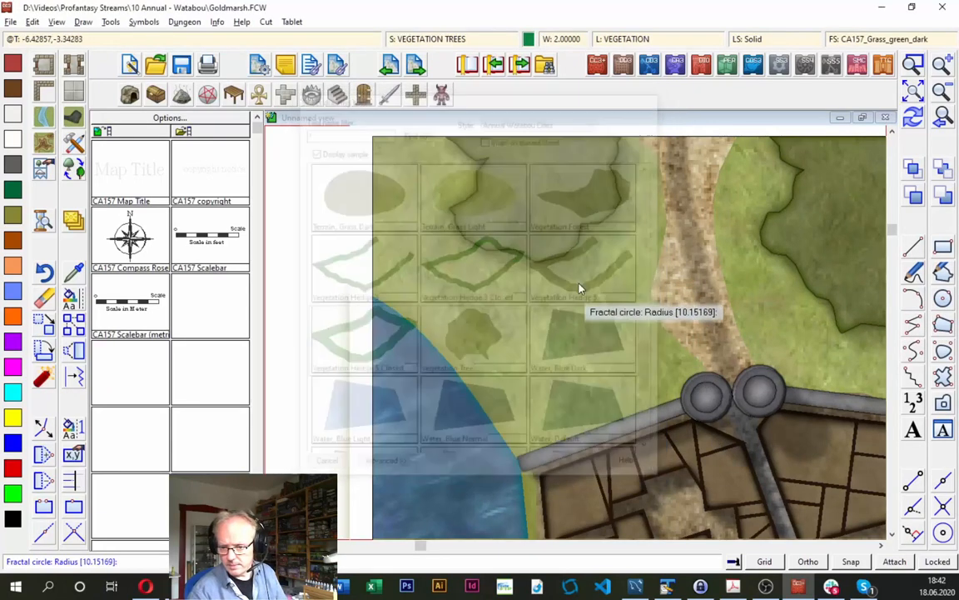
pyautogui.click(586, 269)
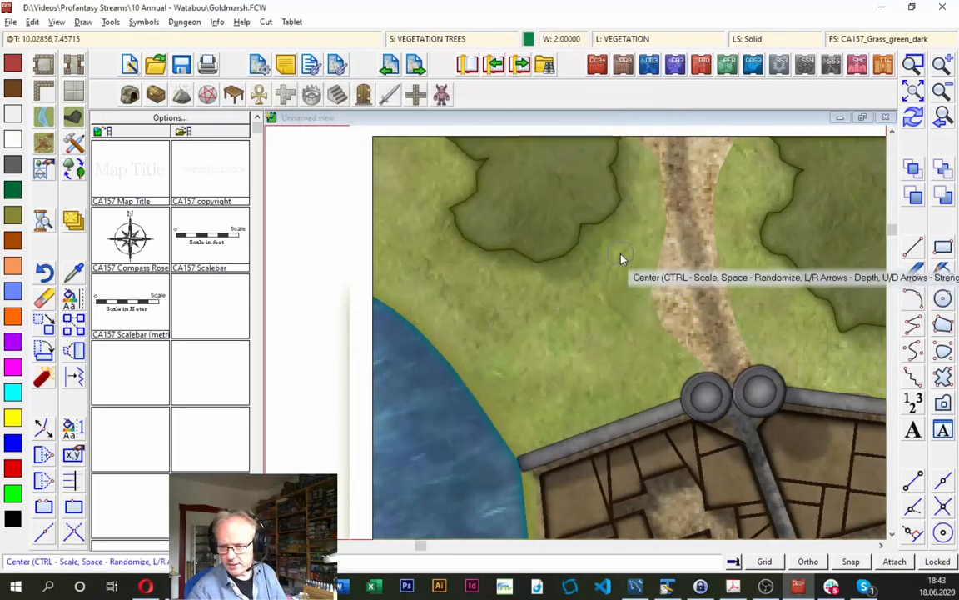
pyautogui.click(585, 285)
pyautogui.click(533, 303)
pyautogui.click(510, 279)
pyautogui.click(479, 279)
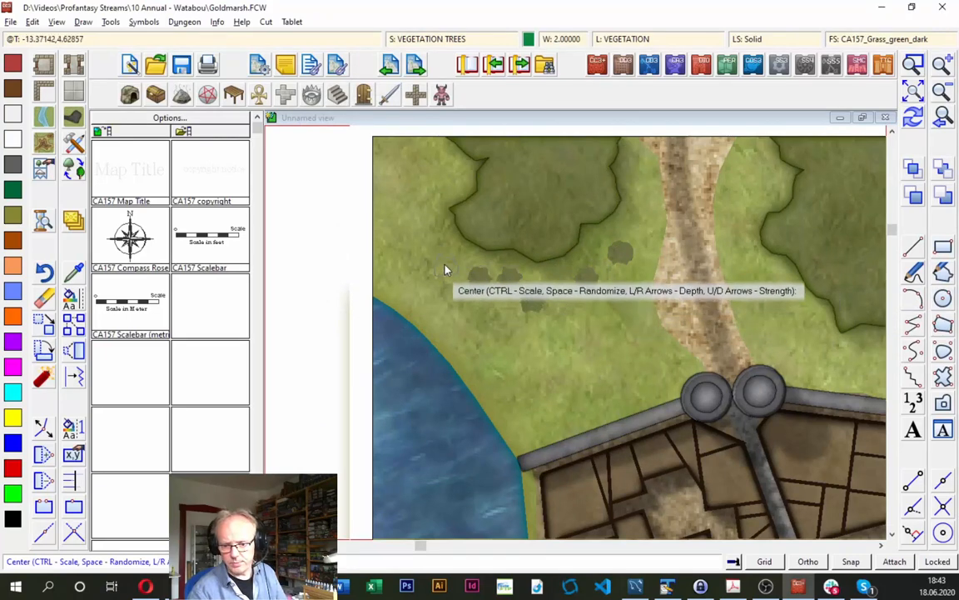
pyautogui.click(443, 259)
pyautogui.click(409, 205)
pyautogui.click(451, 162)
pyautogui.click(482, 288)
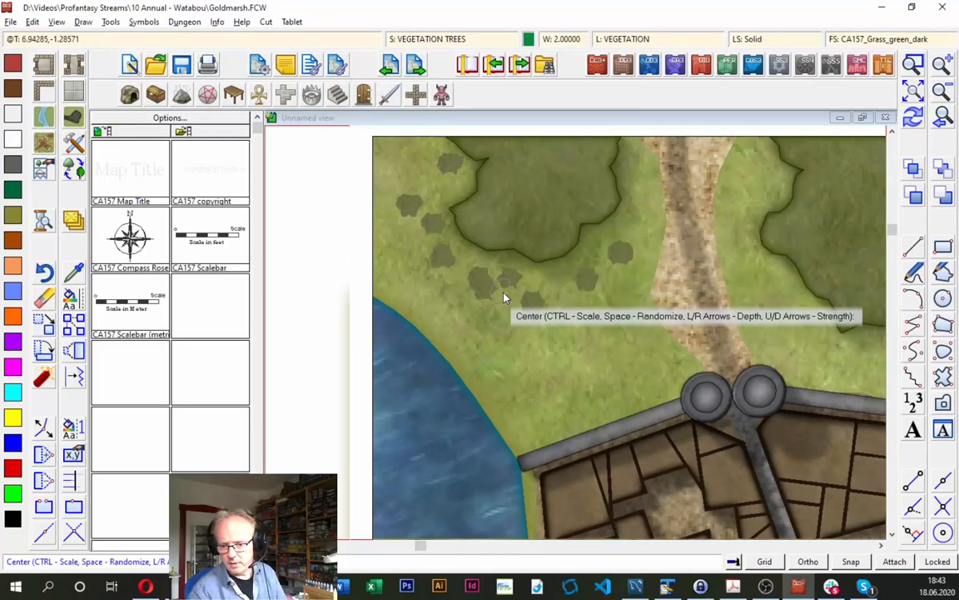
pyautogui.click(527, 311)
pyautogui.click(569, 304)
pyautogui.click(609, 308)
pyautogui.click(579, 324)
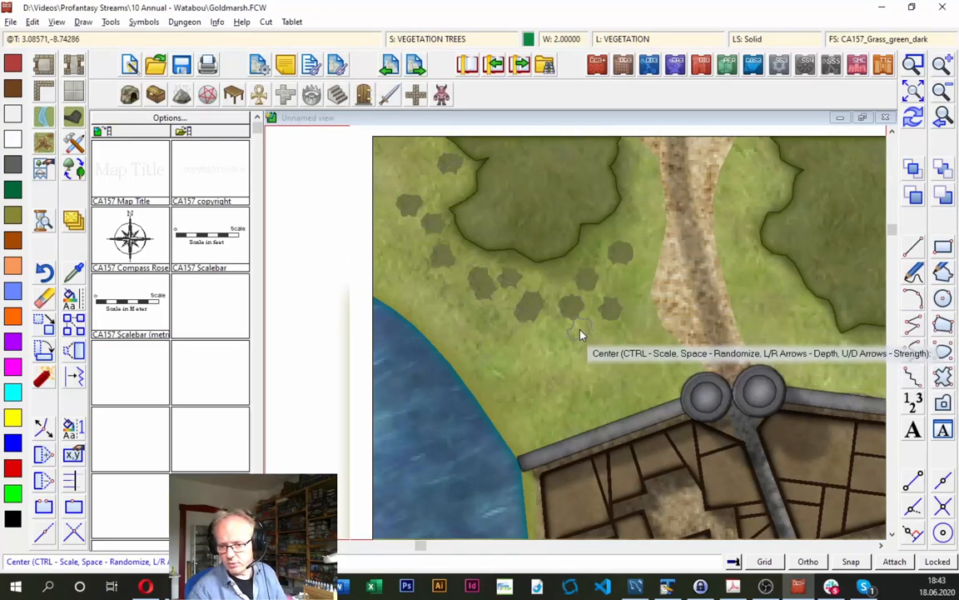
pyautogui.click(622, 208)
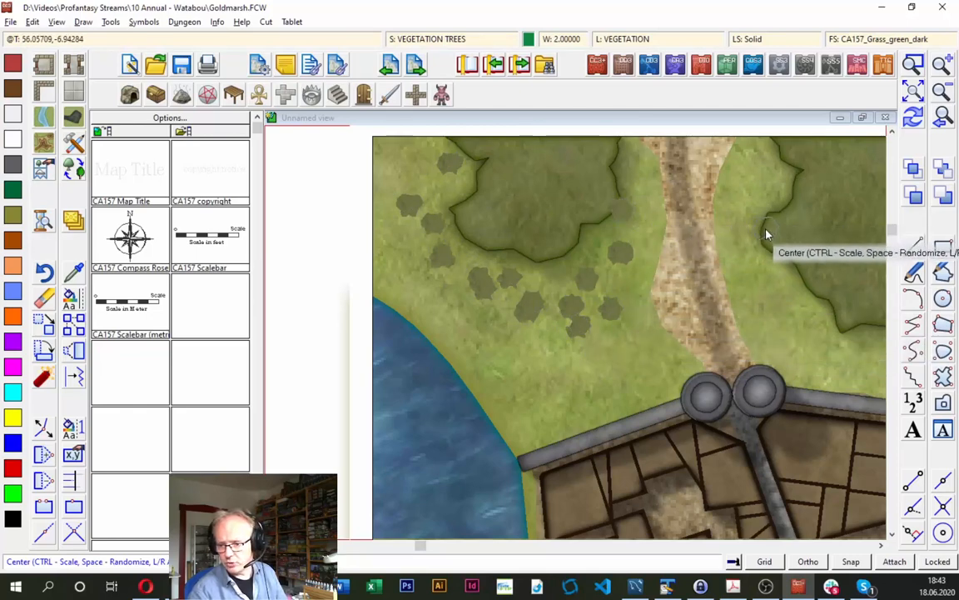
# - Place single trees between the north road and the western edge of the northeast forest
pyautogui.click(765, 229)
pyautogui.click(760, 256)
pyautogui.click(751, 179)
pyautogui.click(781, 283)
pyautogui.click(753, 309)
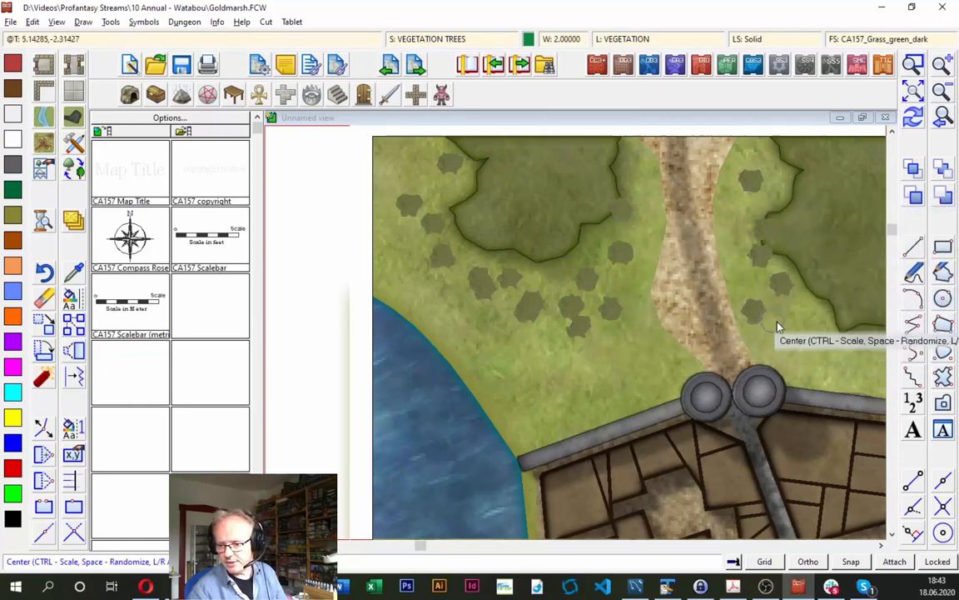
pyautogui.click(807, 335)
pyautogui.click(804, 310)
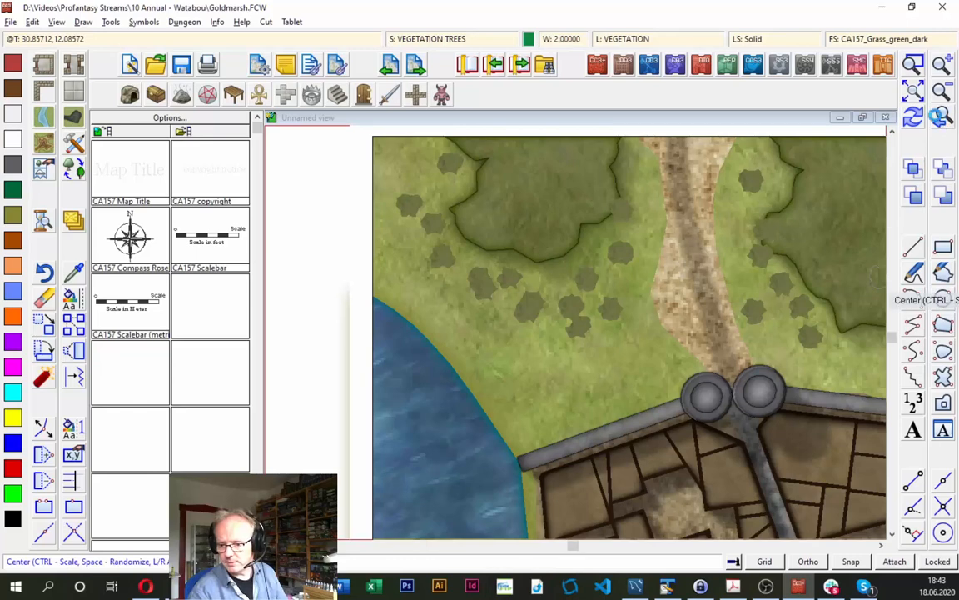
# - Place two single trees beside the smaller forest patch southwest of the city
pyautogui.click(943, 117)
pyautogui.click(502, 434)
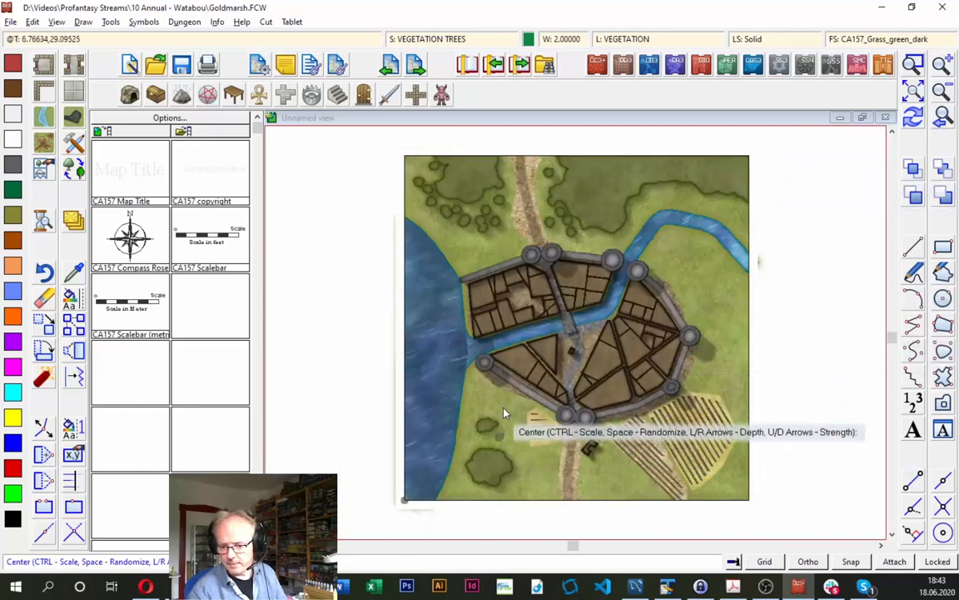
pyautogui.click(500, 407)
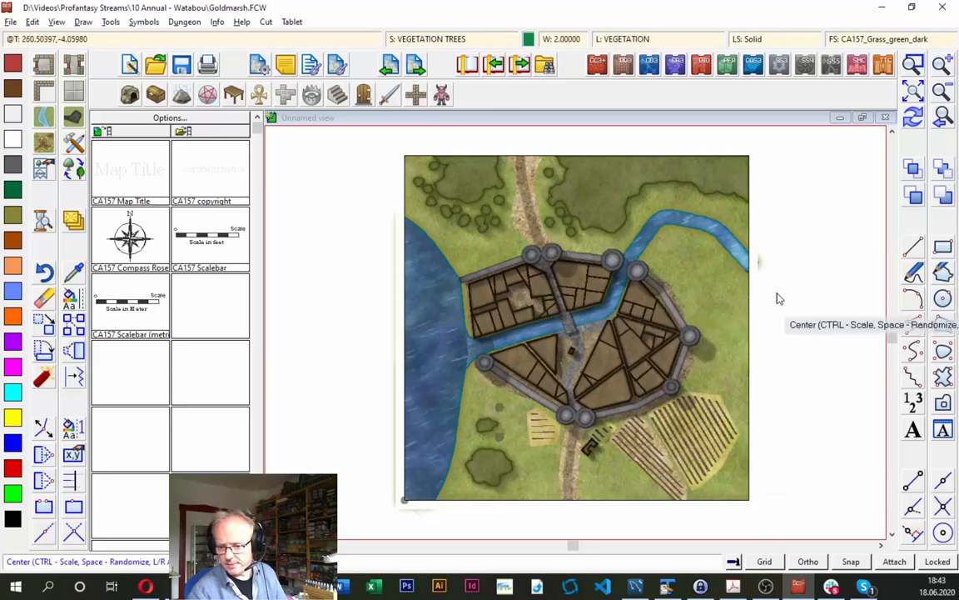
# - Scatter single trees over the meadow east of the city, along the map's south edge and inside the city walls
pyautogui.click(673, 259)
pyautogui.click(684, 258)
pyautogui.click(735, 324)
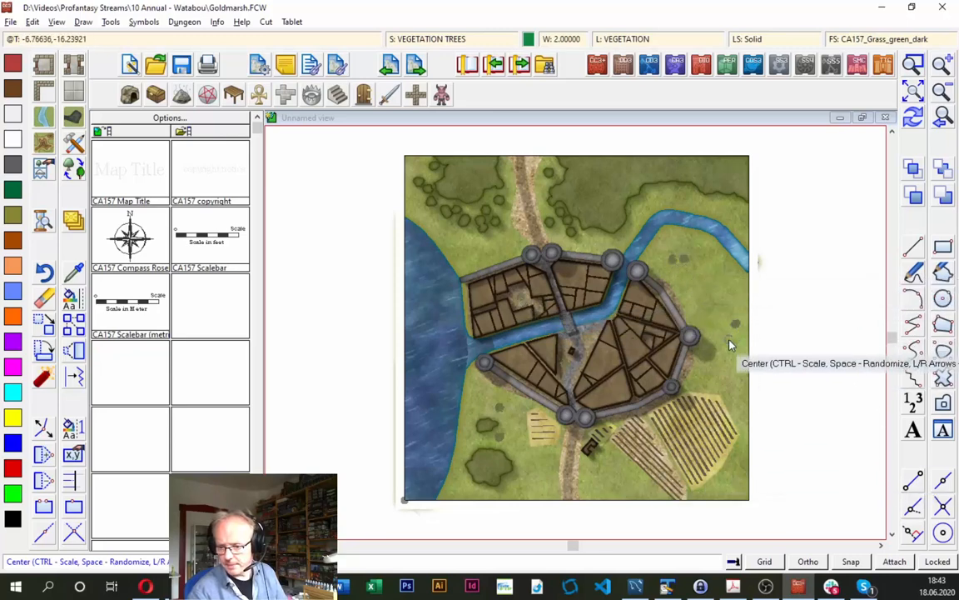
pyautogui.click(730, 340)
pyautogui.click(738, 341)
pyautogui.click(715, 315)
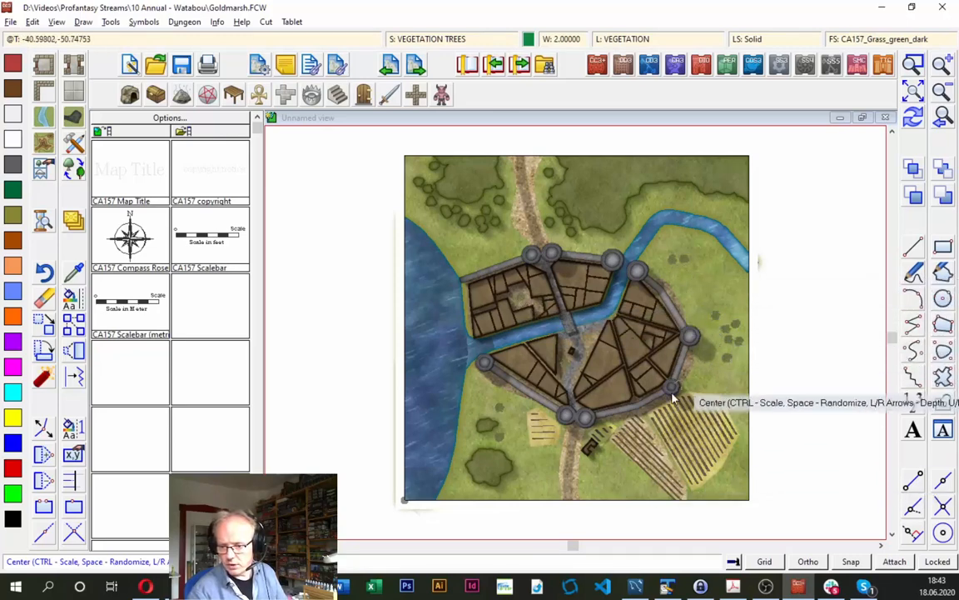
pyautogui.click(467, 489)
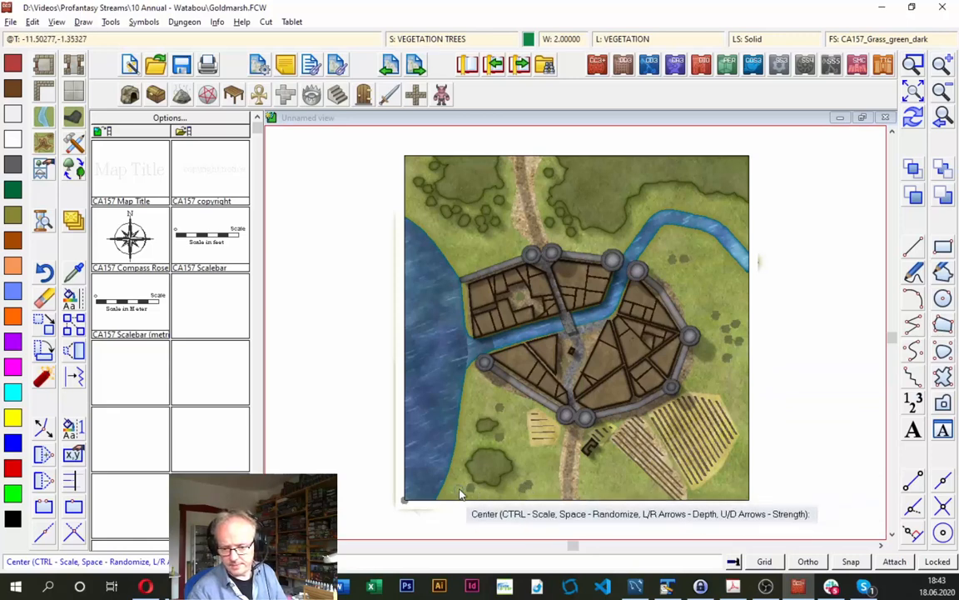
pyautogui.click(614, 487)
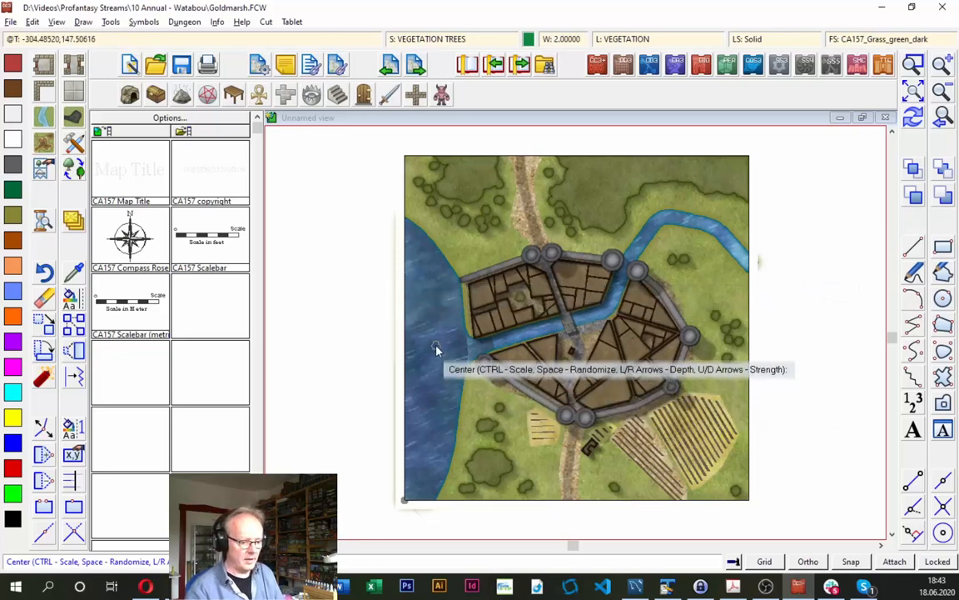
# - Check the next instruction in the Adobe Acrobat mapping guide, return to the drawing and leave the tree drawing command
pyautogui.hotkey('alt', 'Tab')
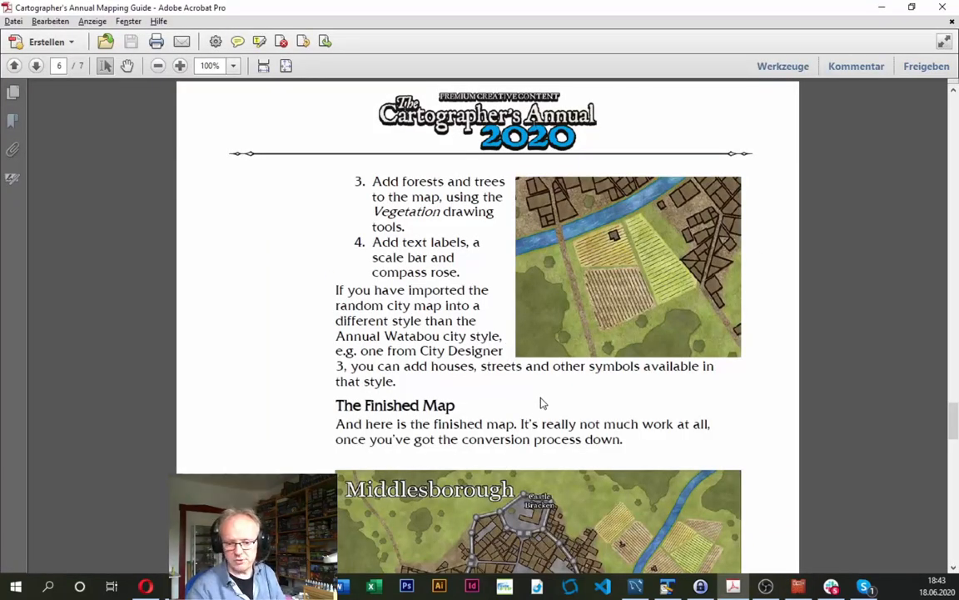
pyautogui.hotkey('alt', 'Tab')
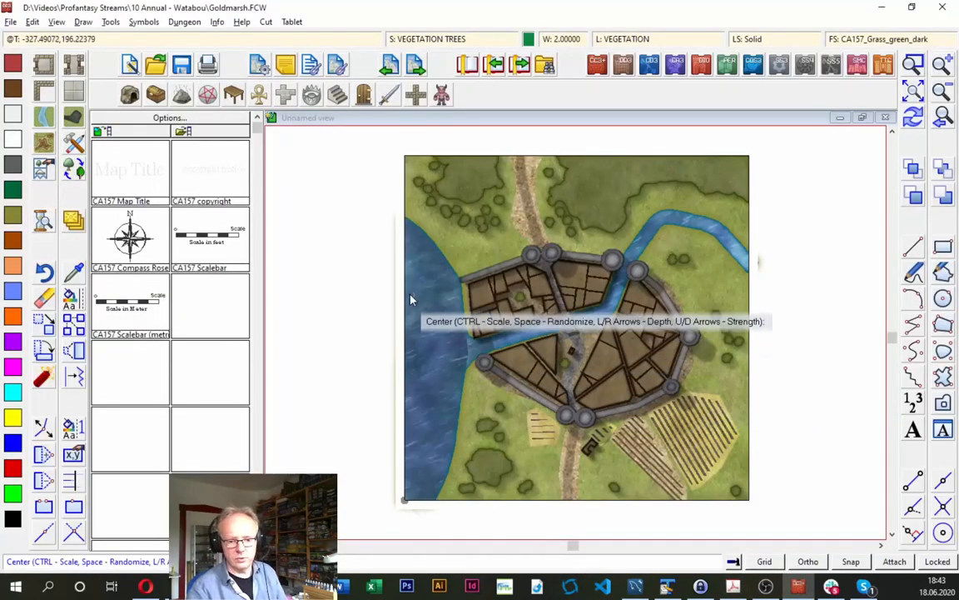
pyautogui.press('Escape')
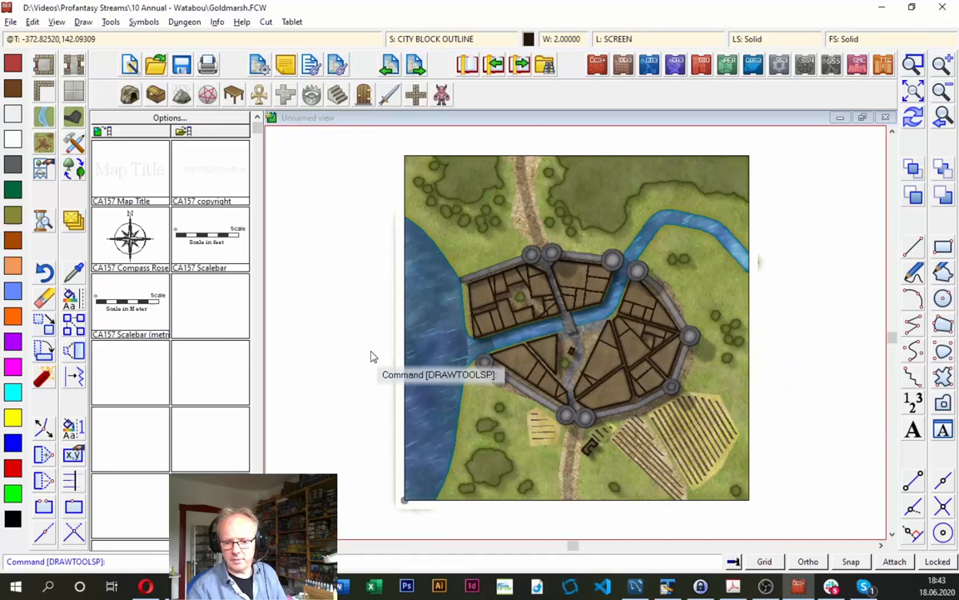
# - Place the CA157 Map Title symbol with the text "Goldmarsh" on the meadow northwest of the city
pyautogui.click(131, 176)
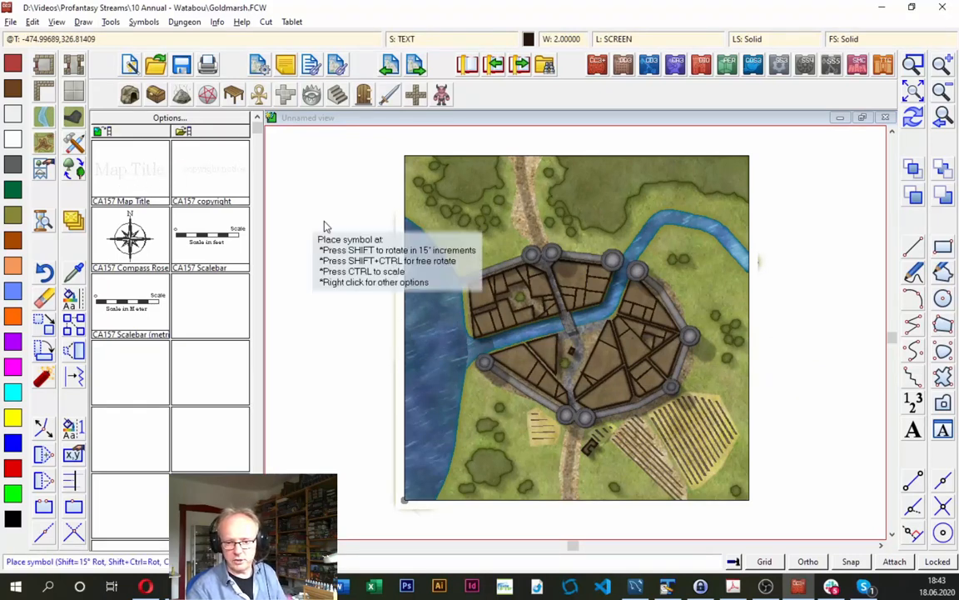
pyautogui.click(456, 227)
pyautogui.write('Goldmarsh')
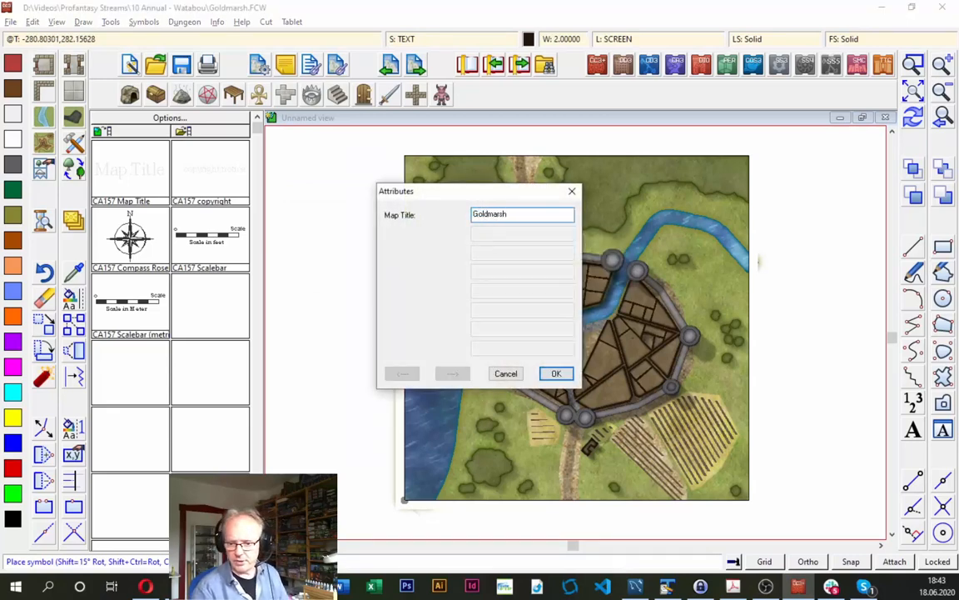
pyautogui.click(553, 374)
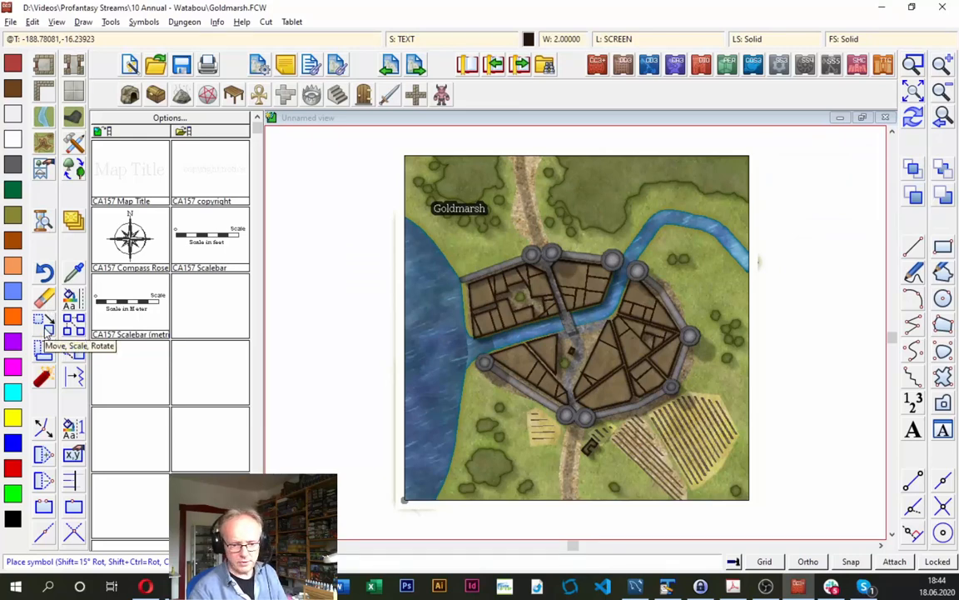
# - Enlarge the Goldmarsh title, move it into the map's northeast corner and redraw the map
pyautogui.click(48, 332)
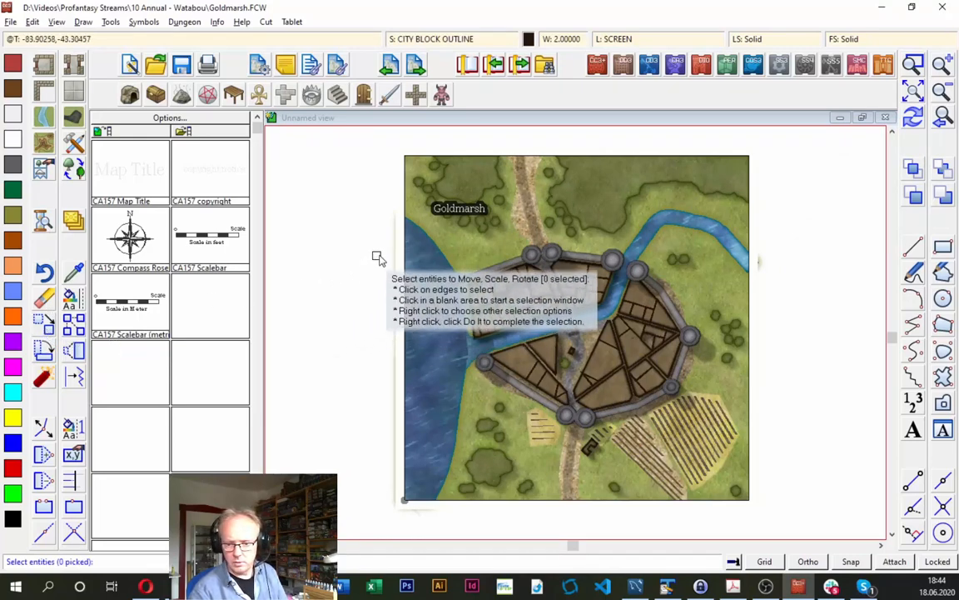
pyautogui.rightClick(417, 247)
pyautogui.click(469, 321)
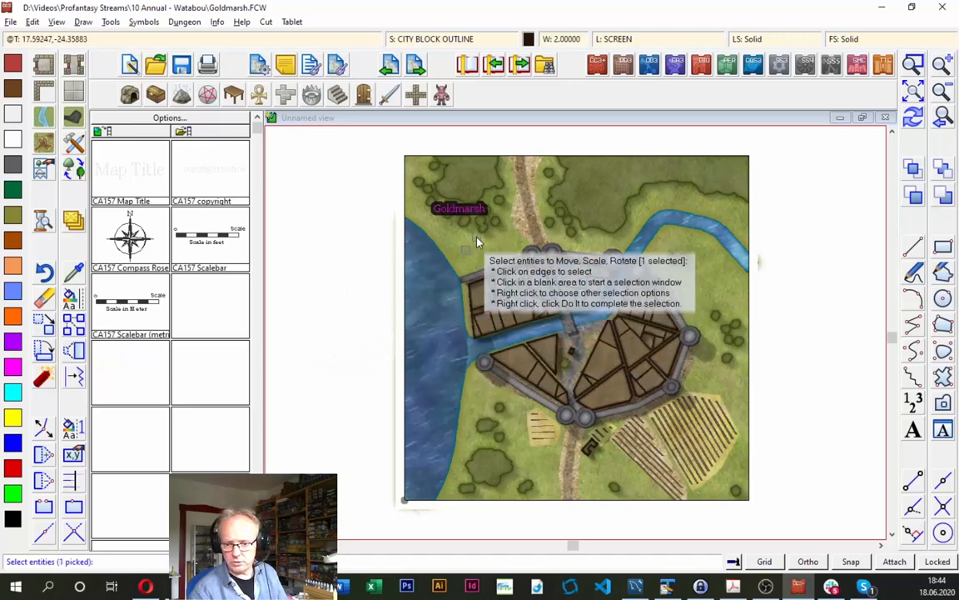
pyautogui.rightClick(426, 235)
pyautogui.click(450, 241)
pyautogui.click(466, 212)
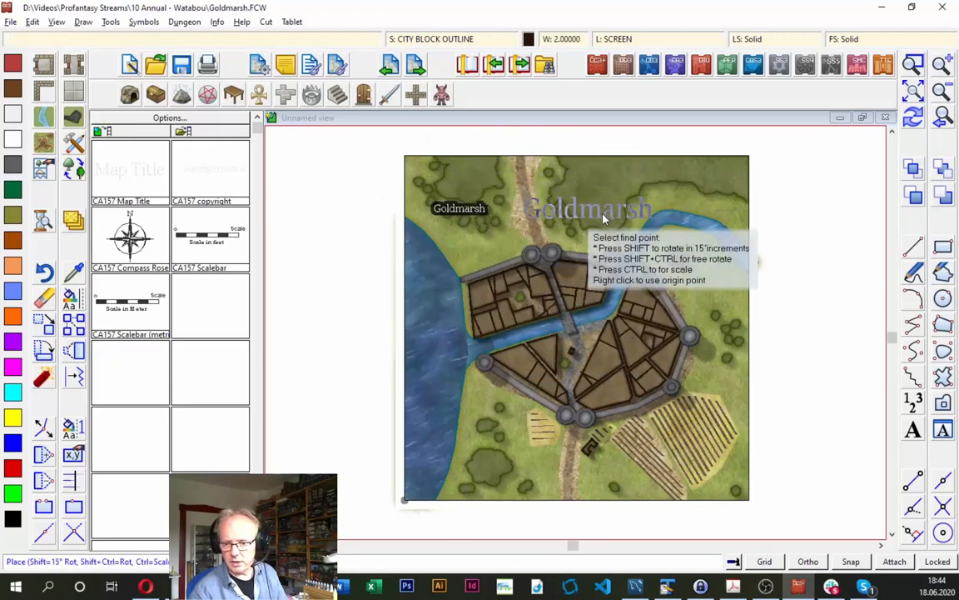
pyautogui.click(684, 188)
pyautogui.click(913, 117)
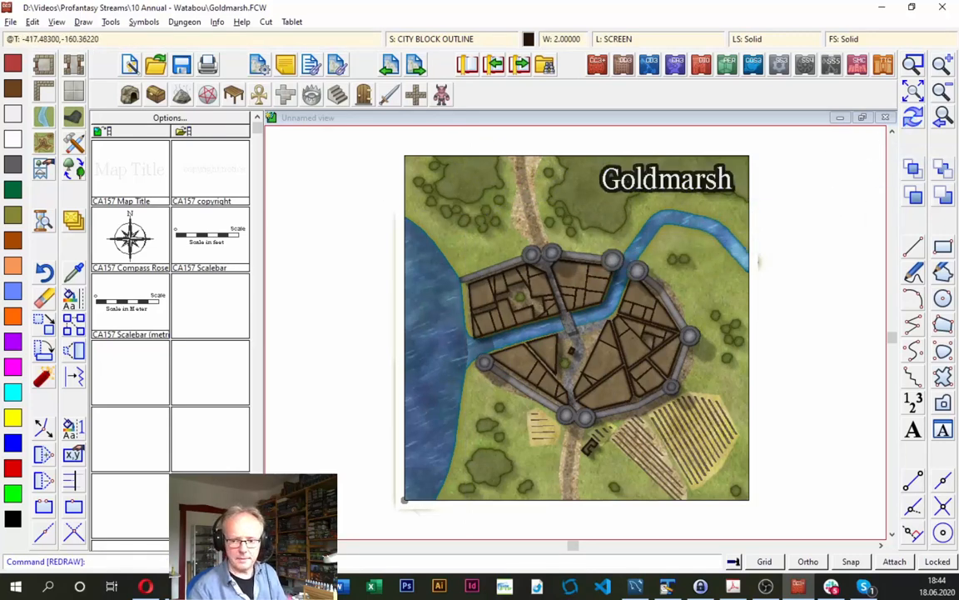
# - Place the compass rose on the shore southwest of the city and the metric scale bar below it at symbol scale 1, labelled 100
pyautogui.click(128, 250)
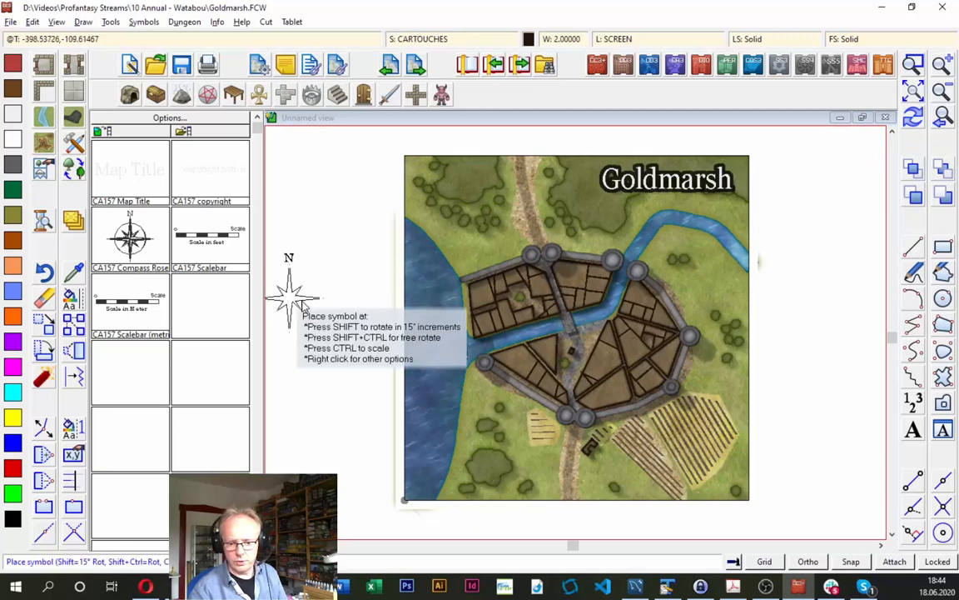
pyautogui.click(450, 422)
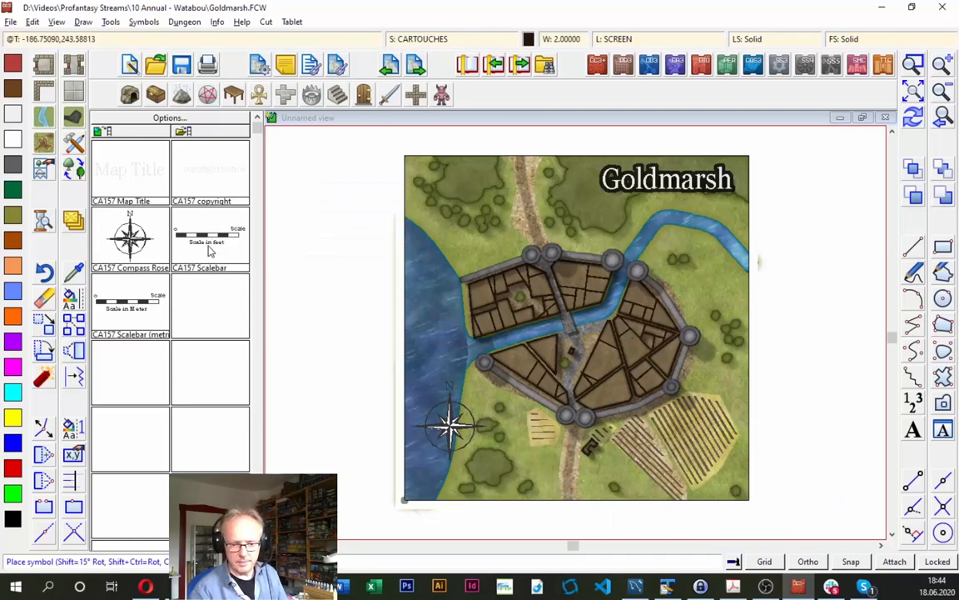
pyautogui.click(135, 311)
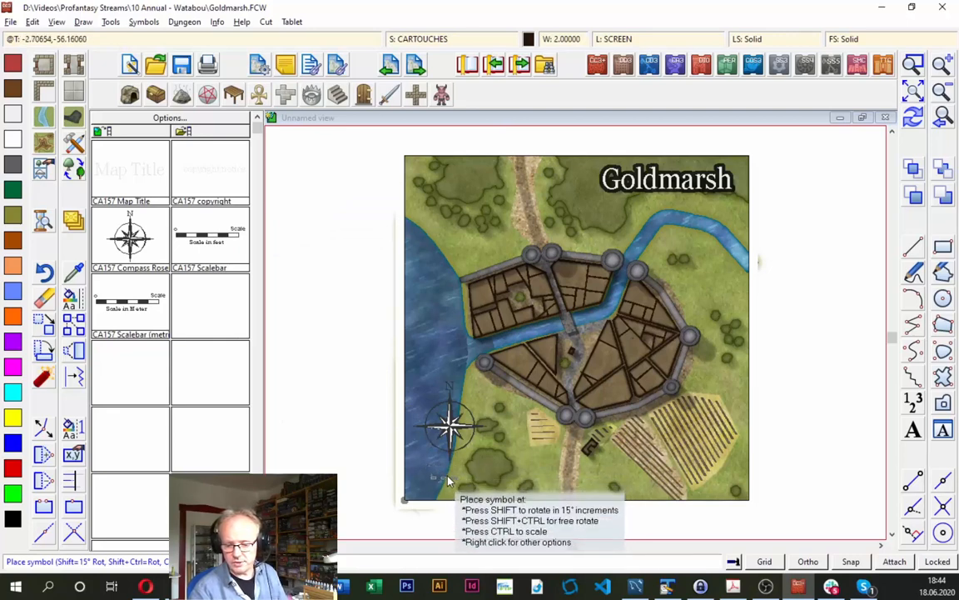
pyautogui.rightClick(451, 354)
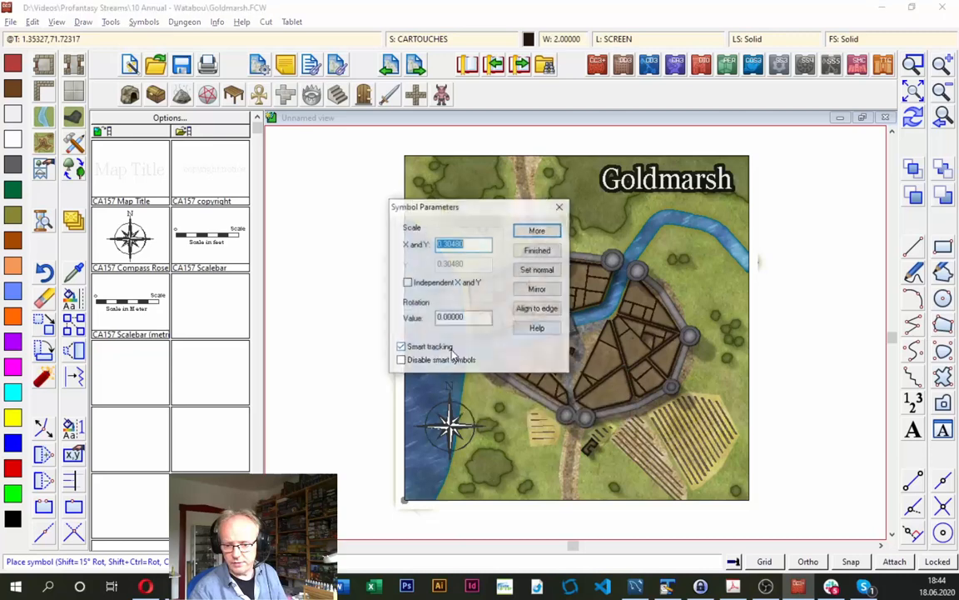
pyautogui.click(532, 276)
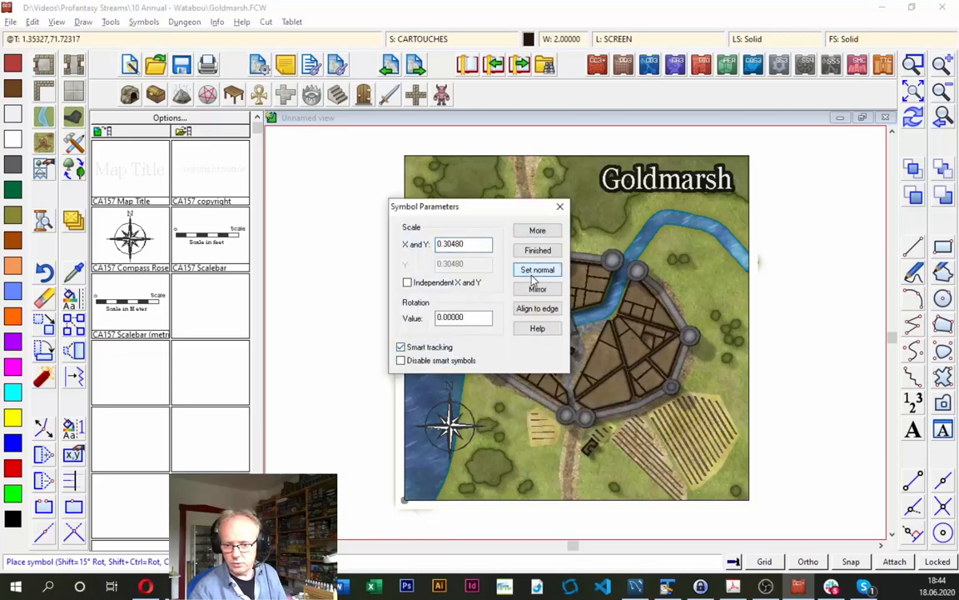
pyautogui.doubleClick(472, 244)
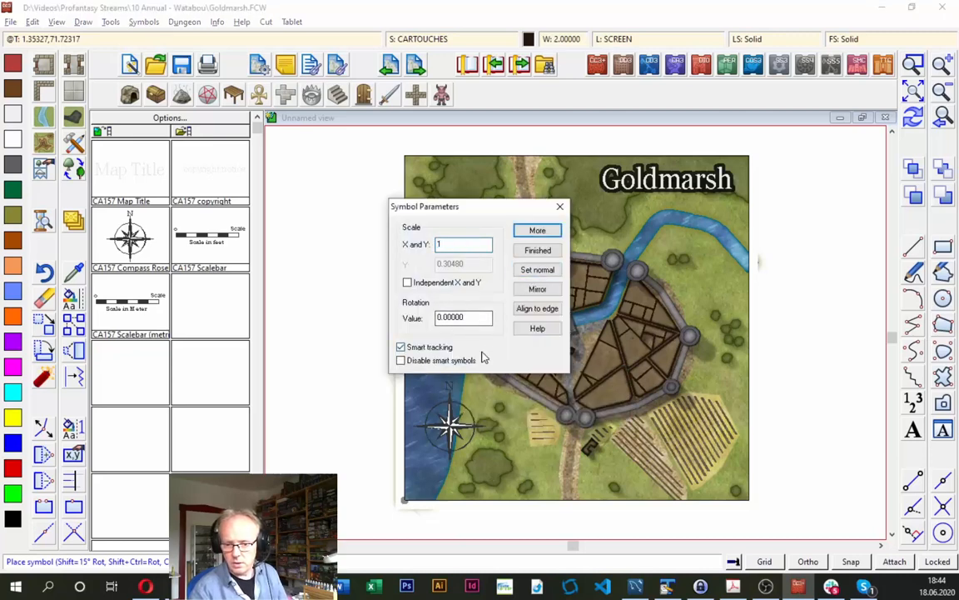
pyautogui.click(537, 234)
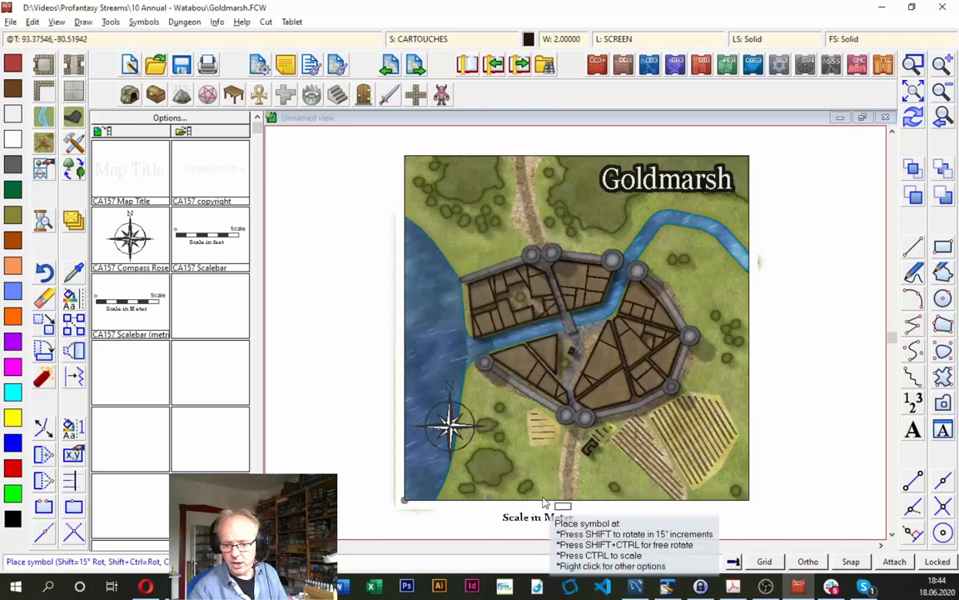
pyautogui.click(475, 475)
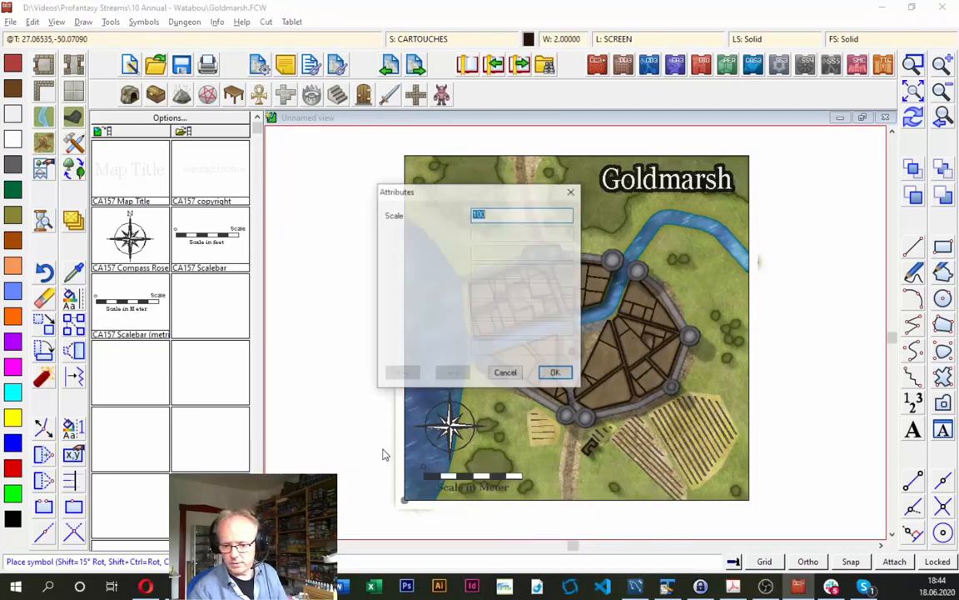
pyautogui.press('Return')
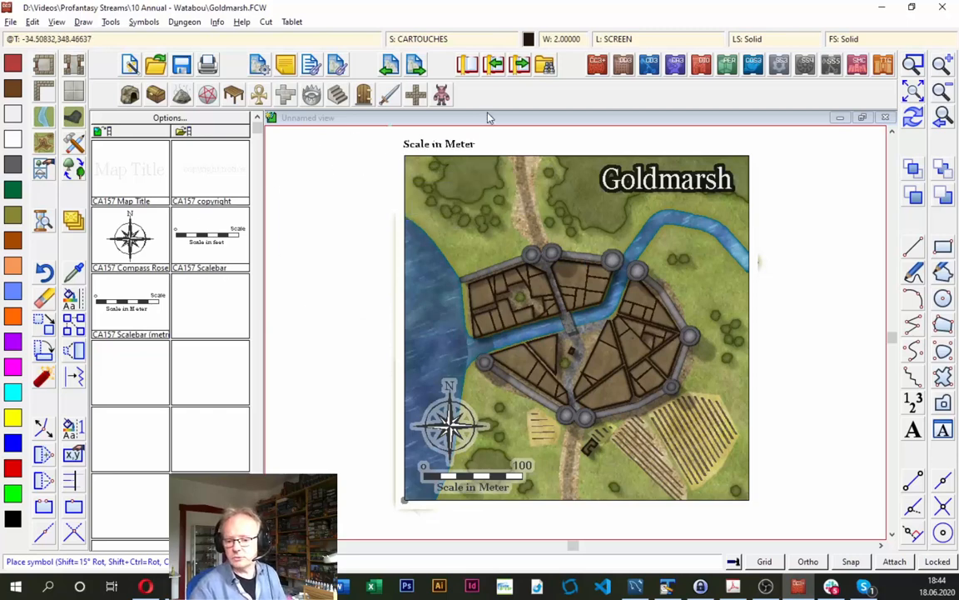
pyautogui.press('Escape')
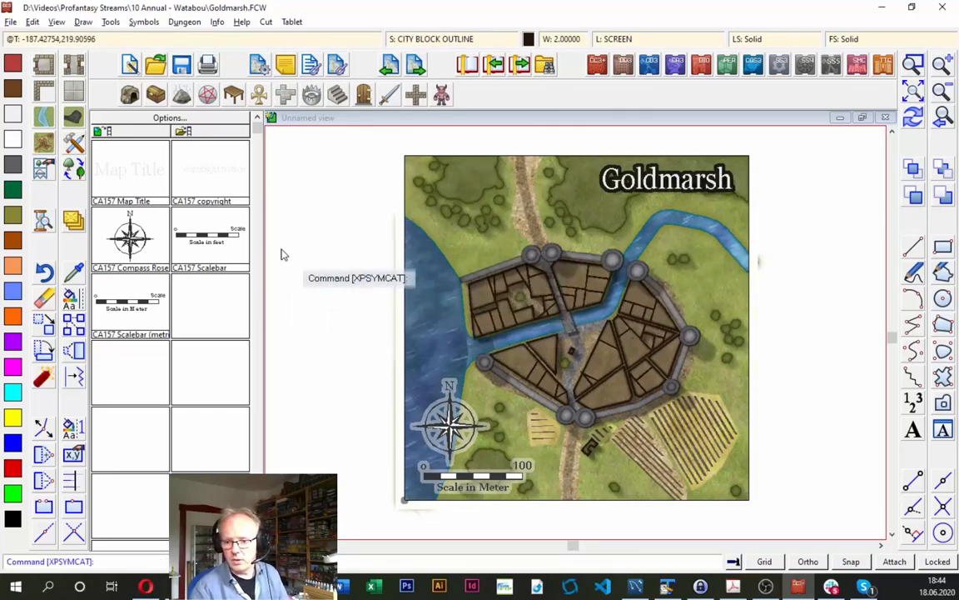
# - Adopt the Goldmarsh title's properties as the current drawing properties and change the current colour to light grey
pyautogui.click(76, 275)
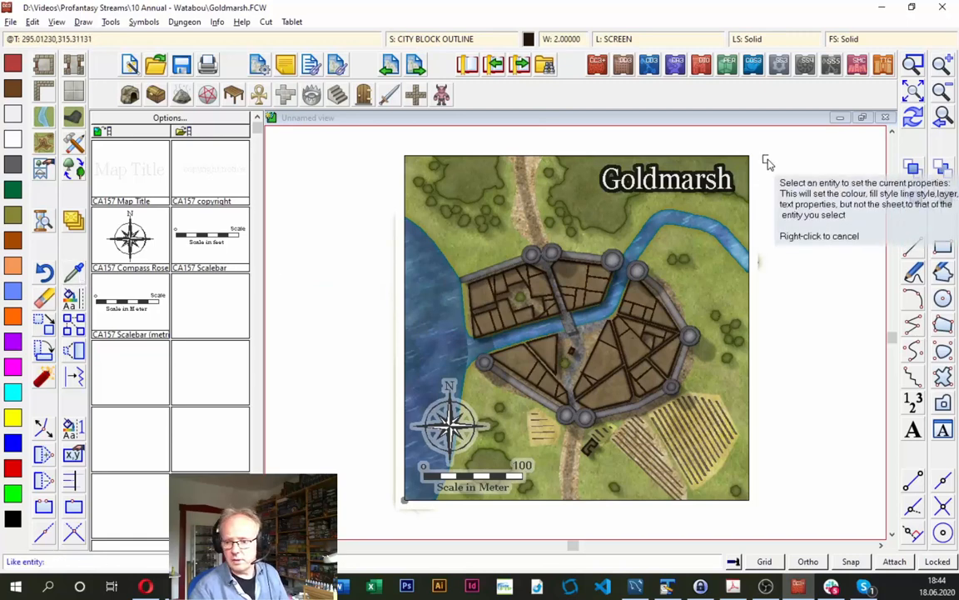
pyautogui.click(674, 192)
pyautogui.press('Return')
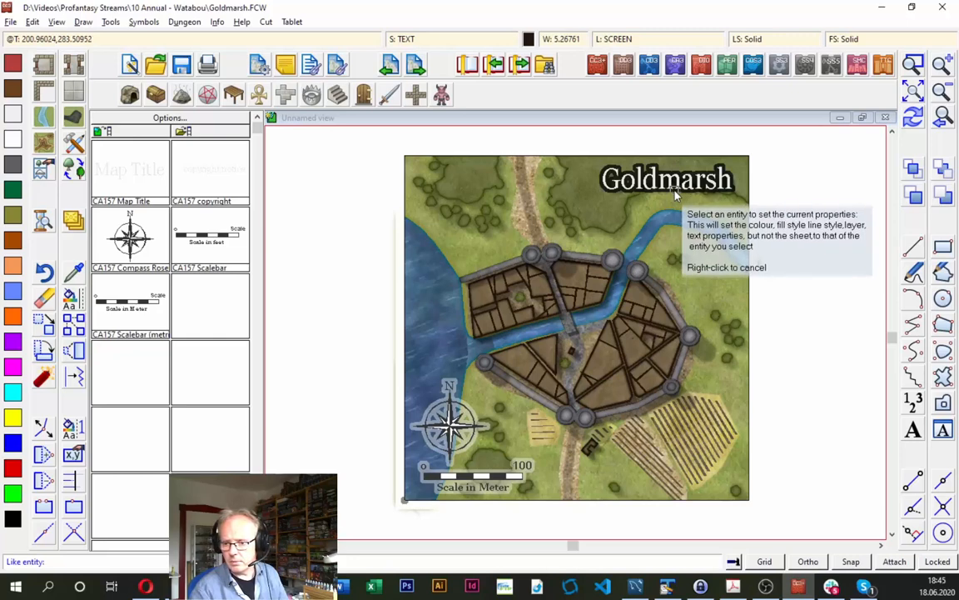
pyautogui.click(675, 192)
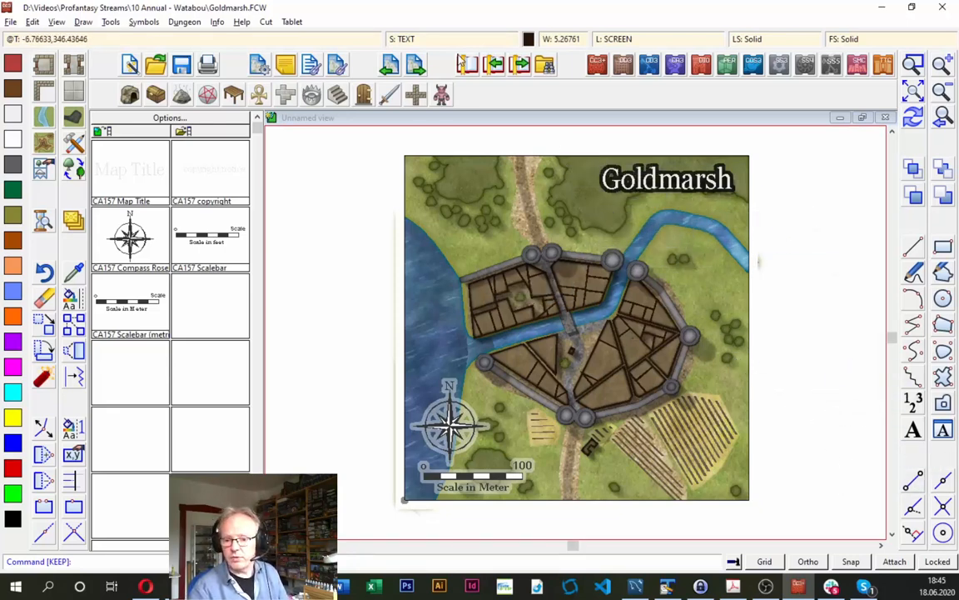
pyautogui.click(528, 38)
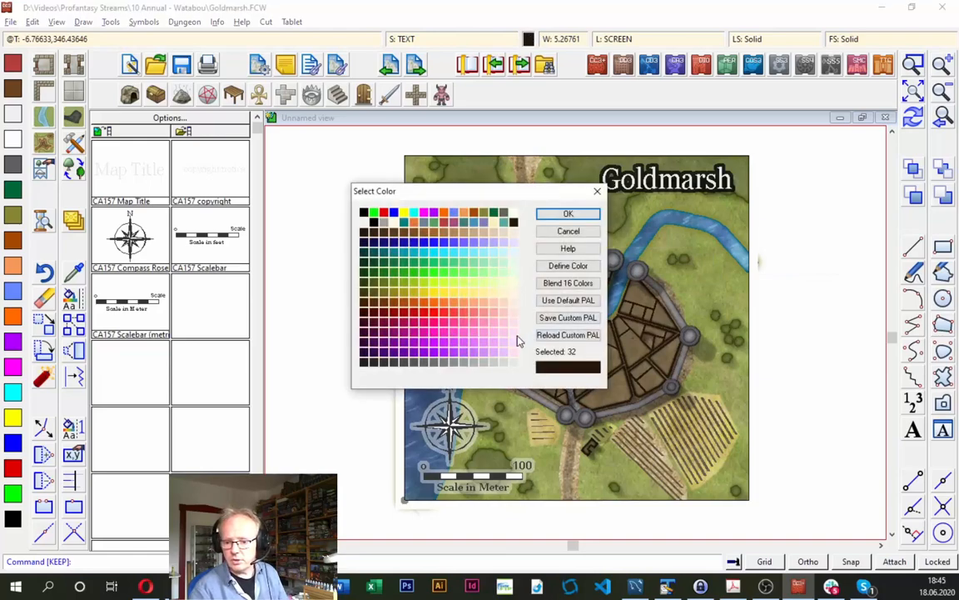
pyautogui.click(504, 363)
pyautogui.click(568, 214)
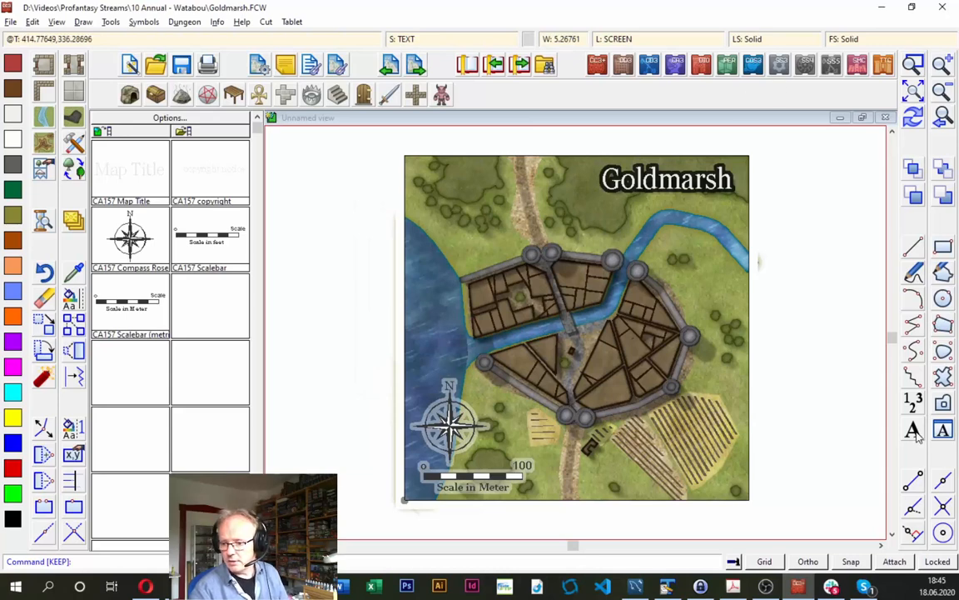
# - Add the text label "South Gate" just below the city's southern gate towers
pyautogui.click(914, 431)
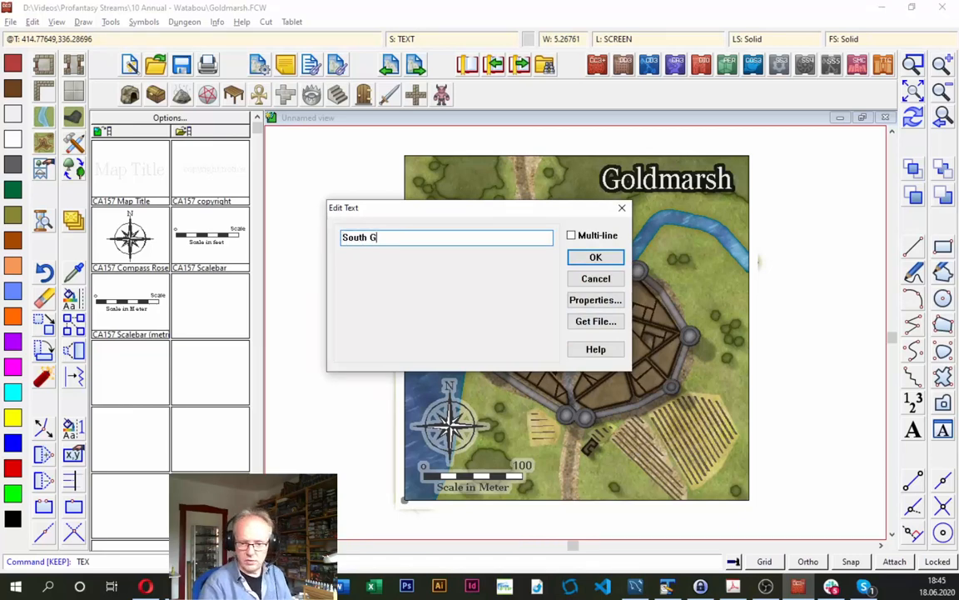
pyautogui.write('South Gate')
pyautogui.click(594, 258)
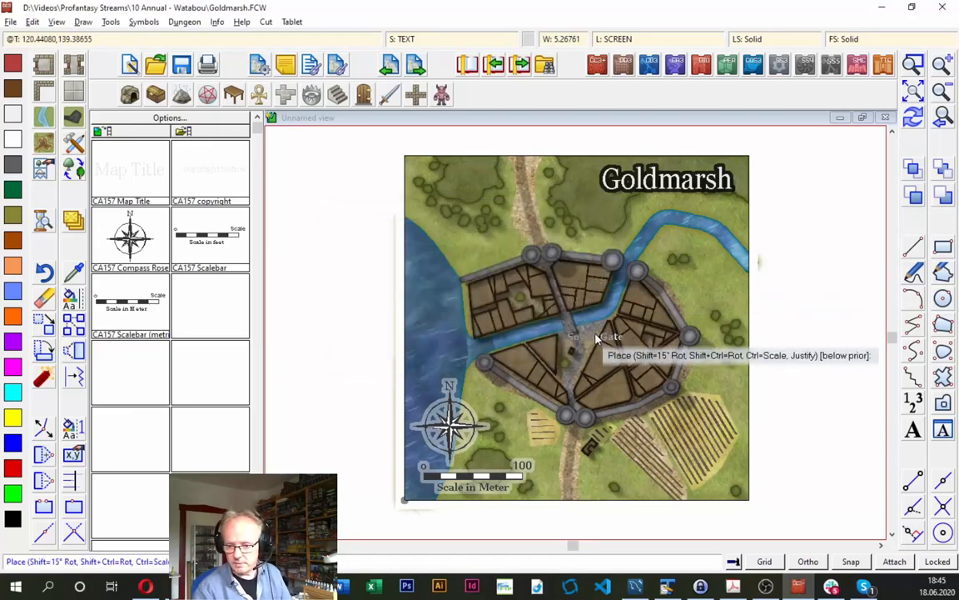
pyautogui.click(571, 437)
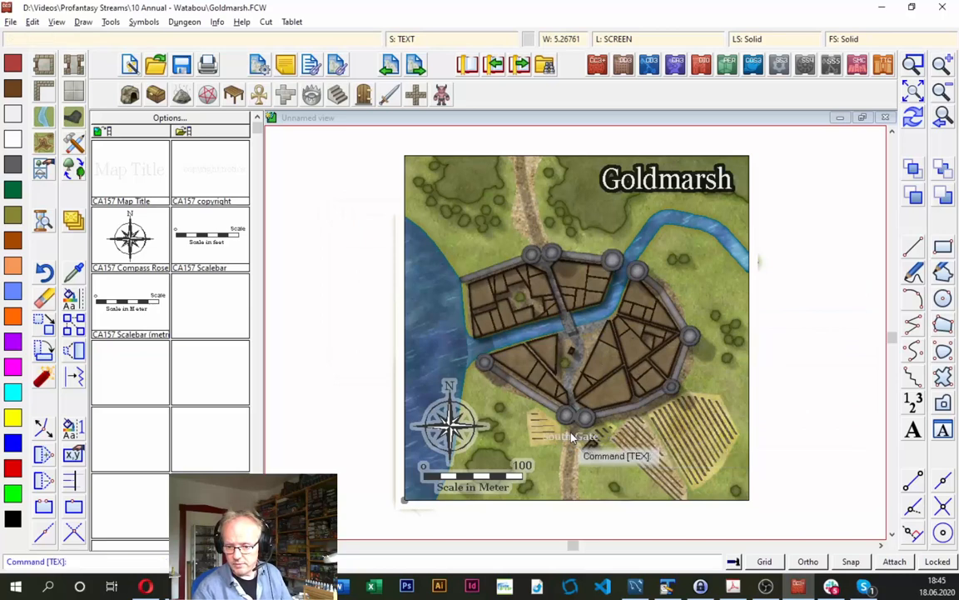
# - Add the text label "North Gate" just above the city's northern gate towers and redraw the map
pyautogui.press('Return')
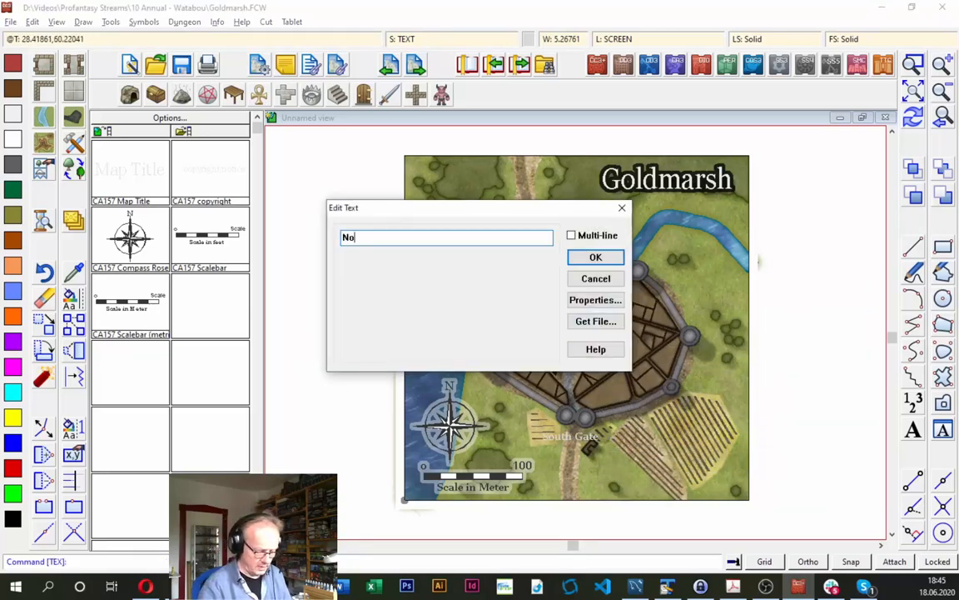
pyautogui.write('North Gate')
pyautogui.click(574, 258)
pyautogui.click(529, 237)
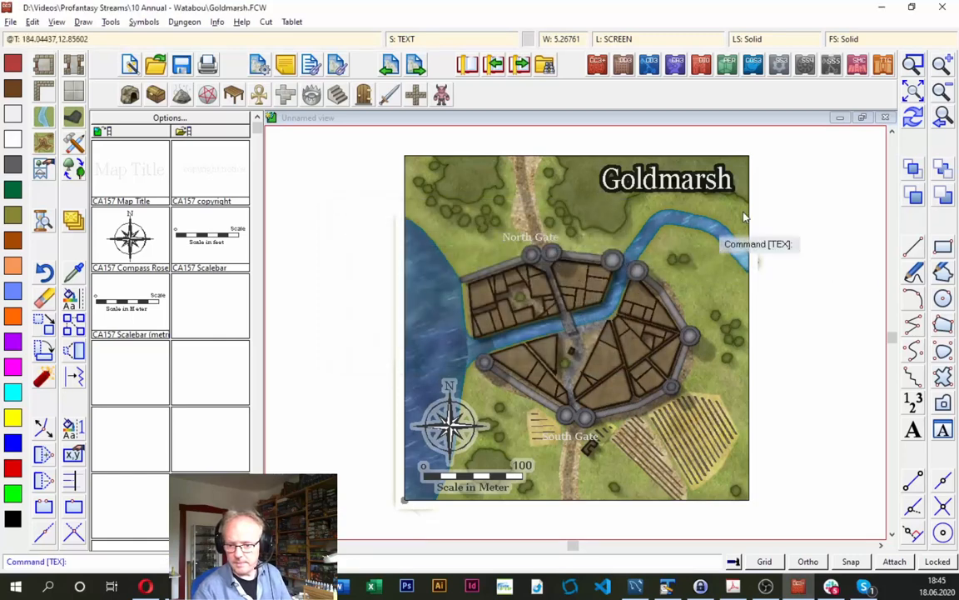
pyautogui.click(914, 117)
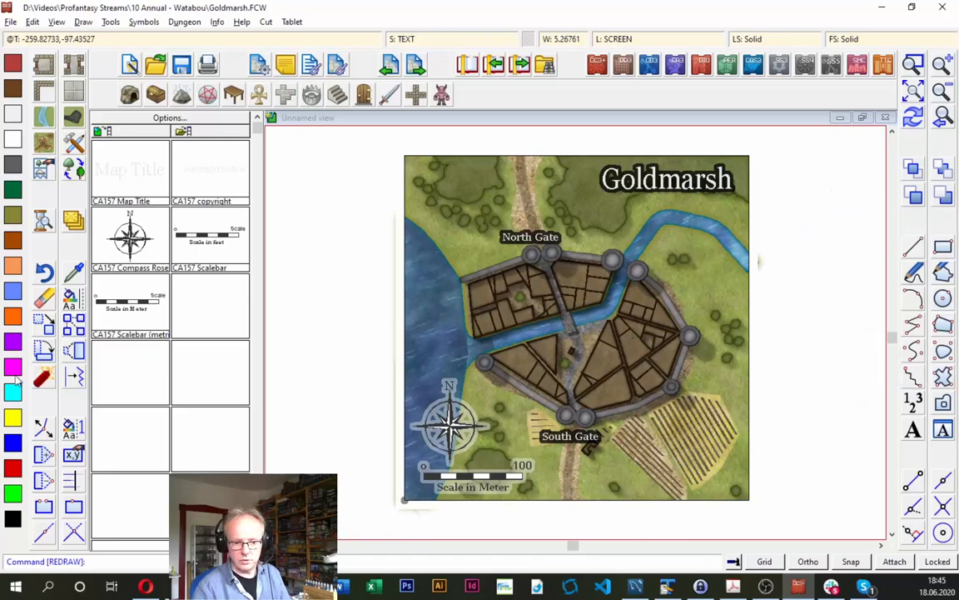
# - Add the text label "Goldcreek", rotated to follow the river northeast of the city wall, and redraw the map
pyautogui.click(920, 429)
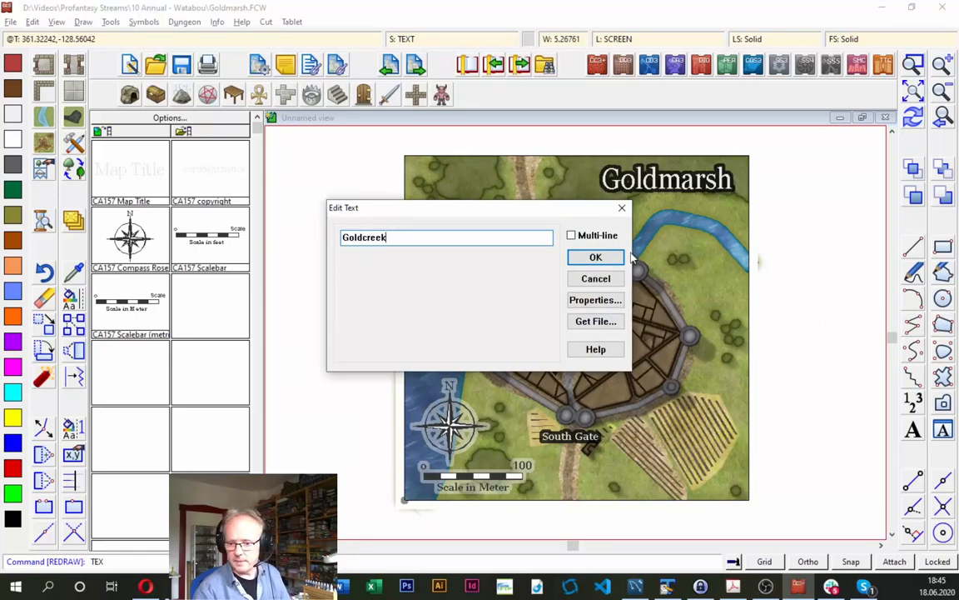
pyautogui.click(596, 256)
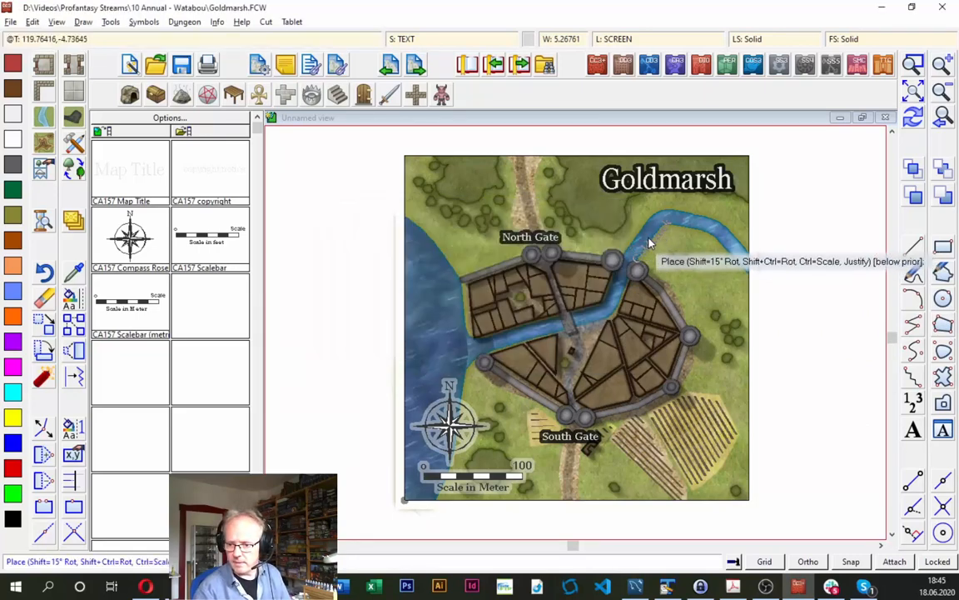
pyautogui.click(648, 227)
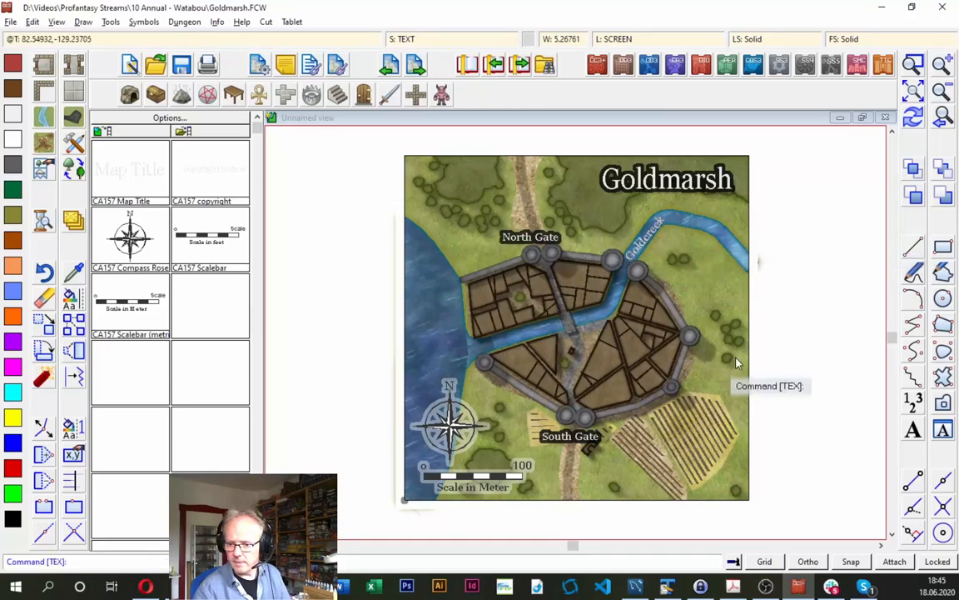
pyautogui.click(913, 117)
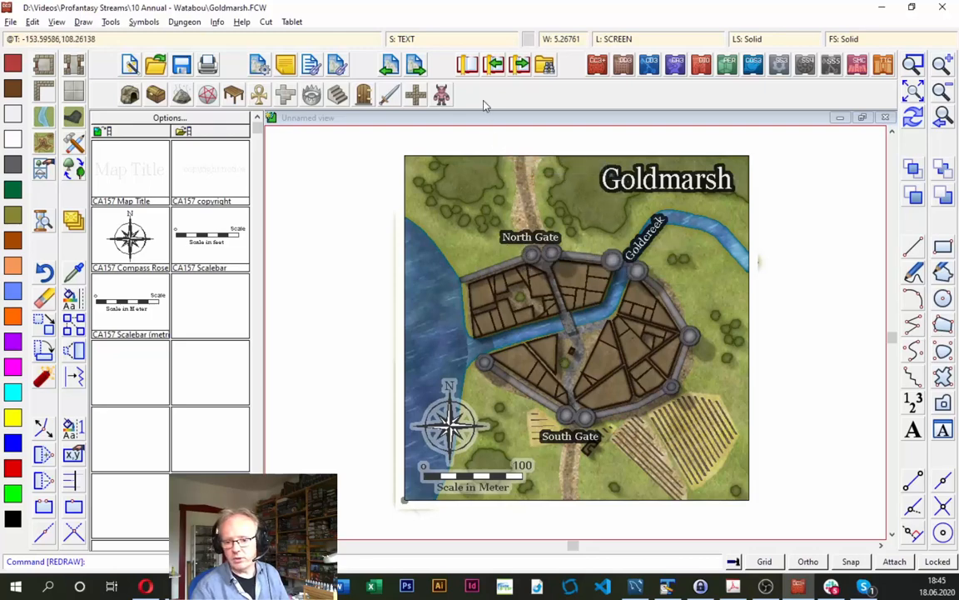
# - Set the range of the TEXT sheet's Outer Glow effect to 2 map units and apply the sheet effects
pyautogui.click(379, 39)
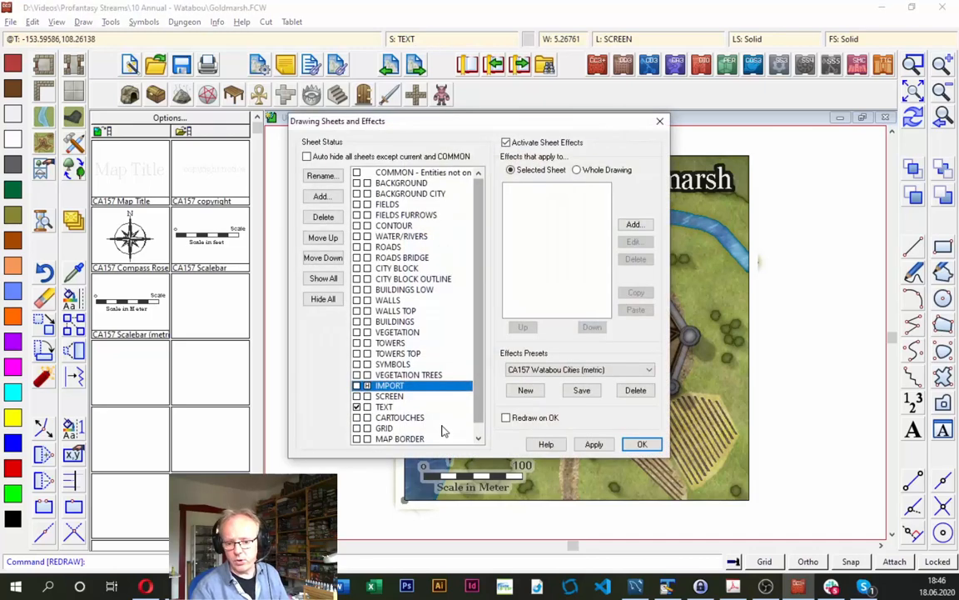
pyautogui.moveTo(477, 408); pyautogui.dragTo(481, 424)
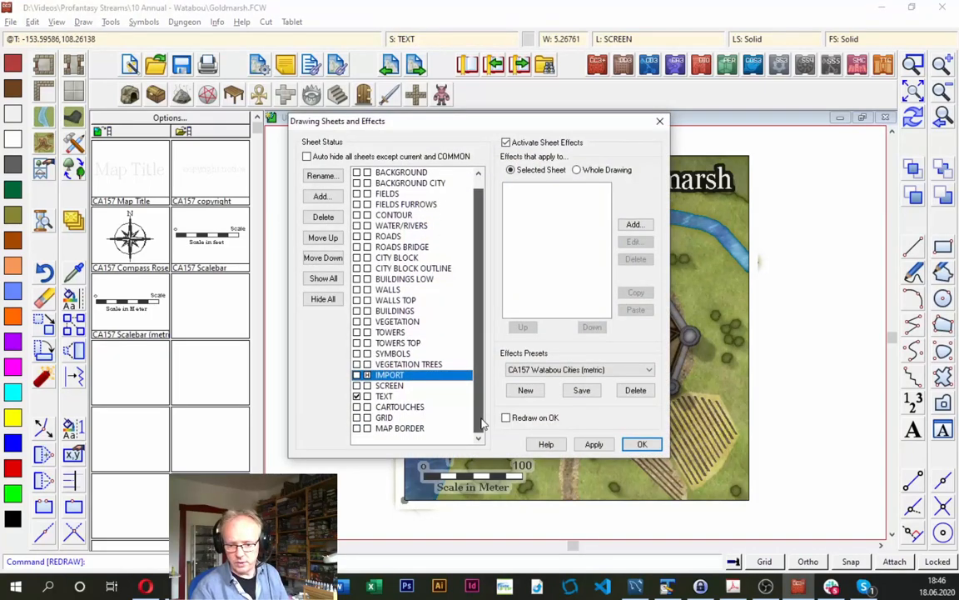
pyautogui.click(399, 396)
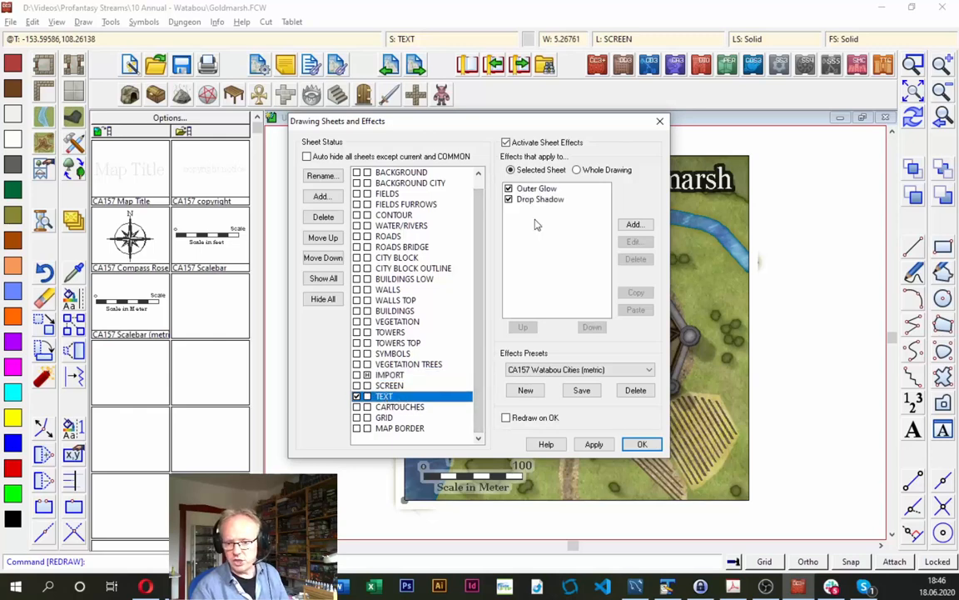
pyautogui.click(540, 189)
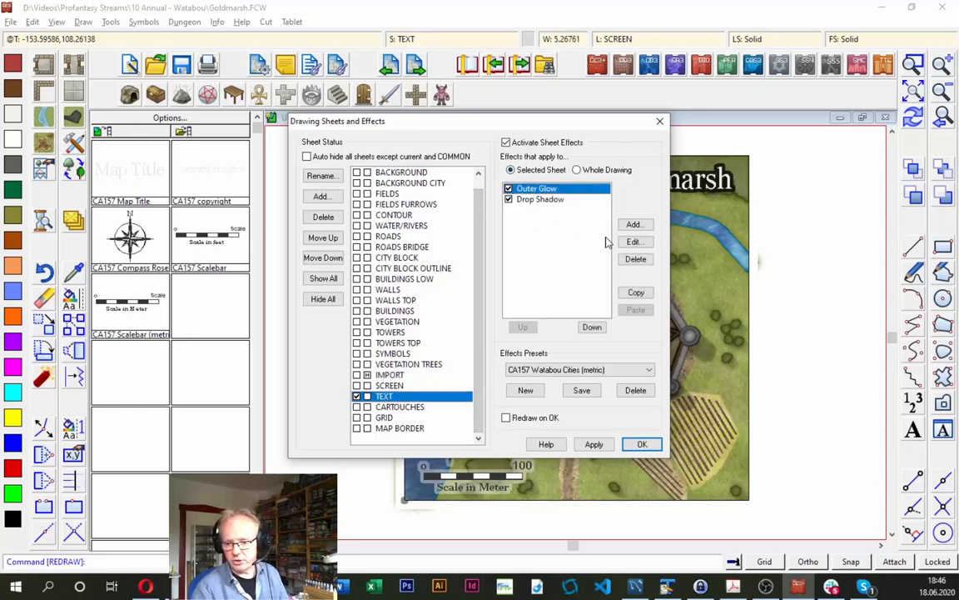
pyautogui.click(634, 241)
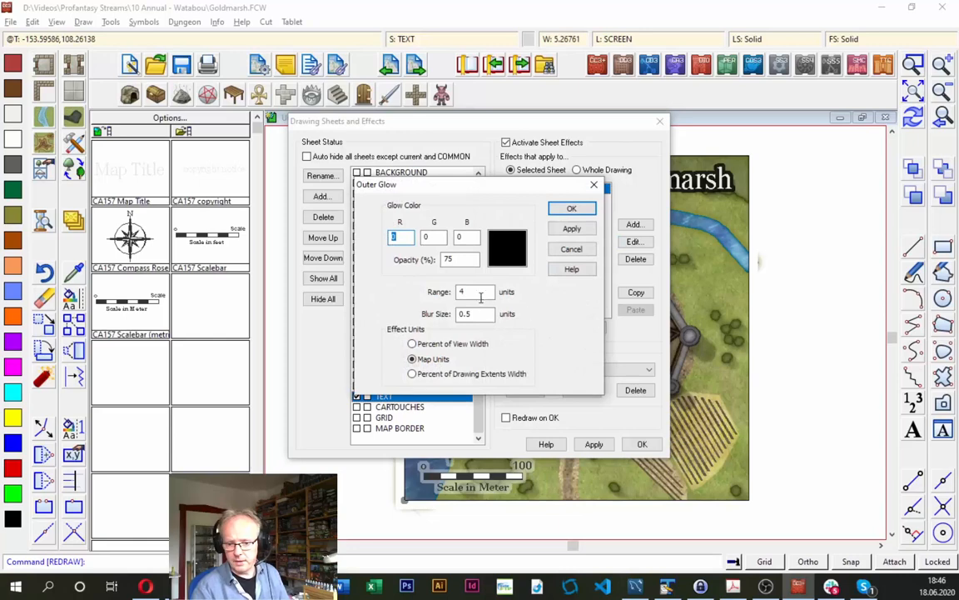
pyautogui.press('Tab')
pyautogui.press('Tab')
pyautogui.press('Tab')
pyautogui.press('Tab')
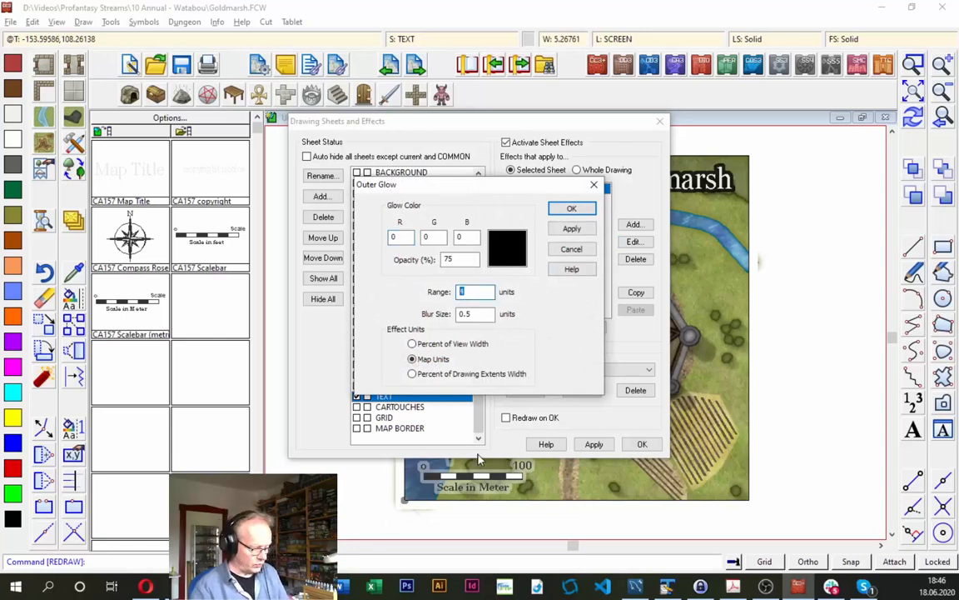
pyautogui.write('2')
pyautogui.press('Tab')
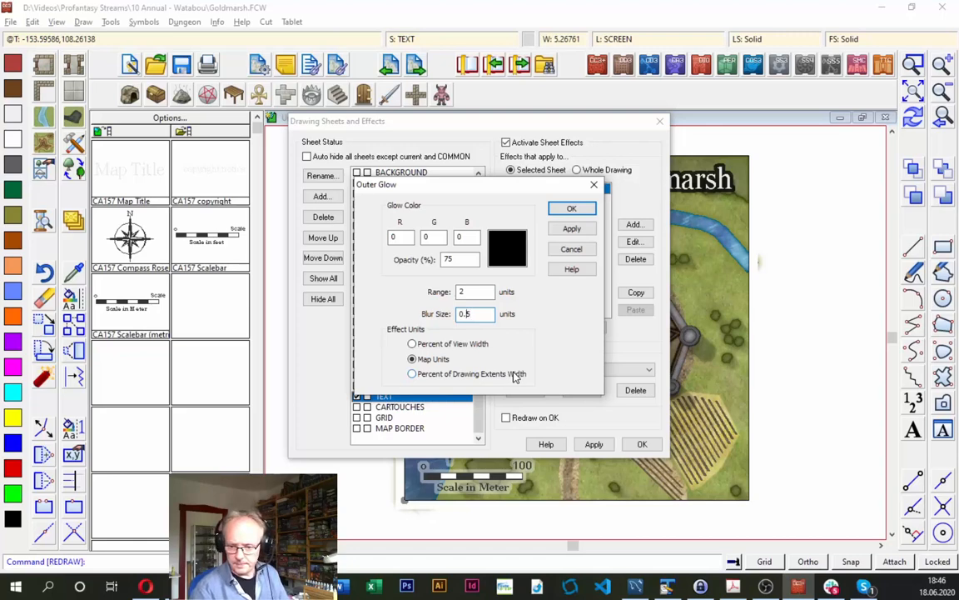
pyautogui.click(570, 209)
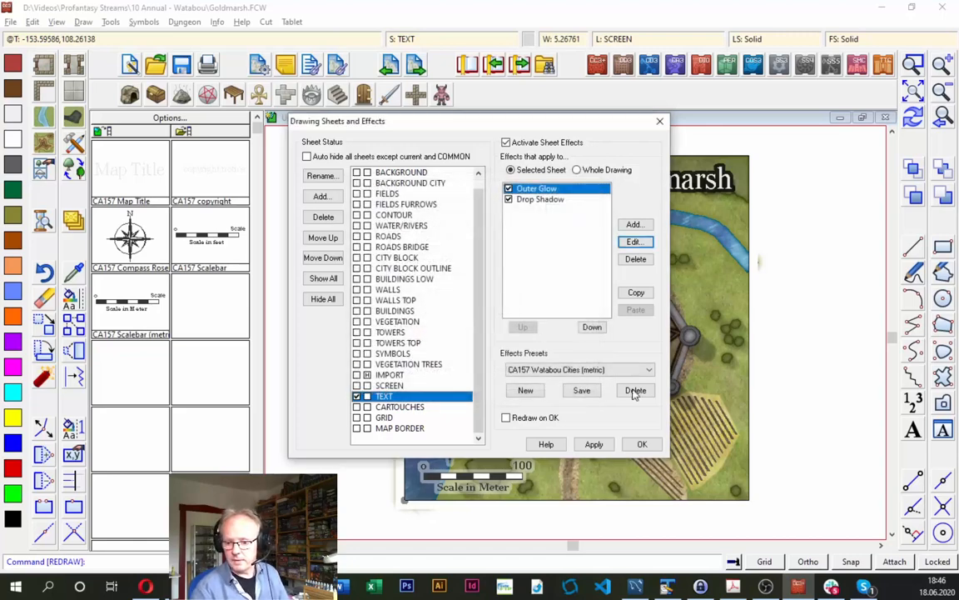
pyautogui.click(642, 444)
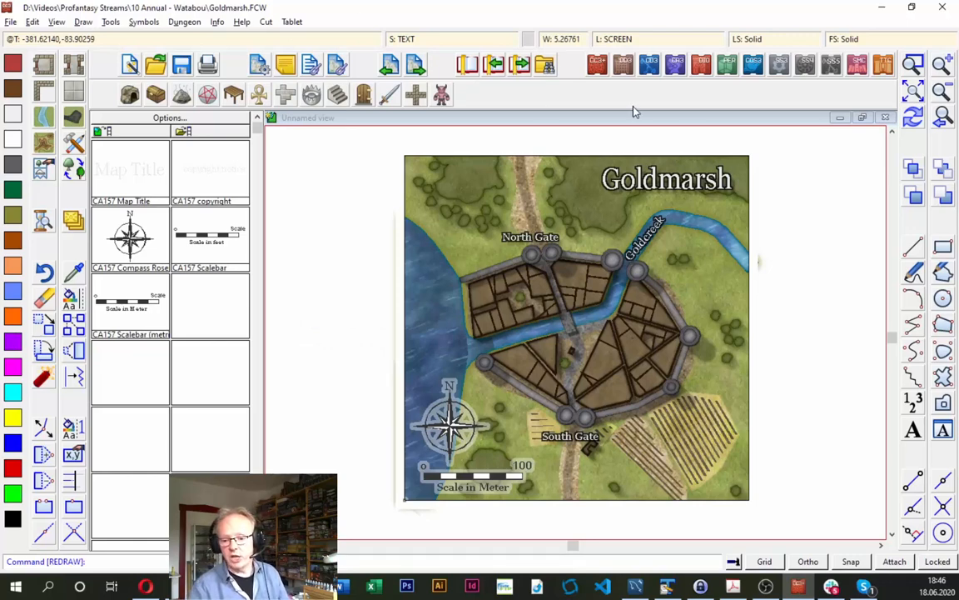
# - Draw a small upright rectangular building with the city block drawing tool, just west of the road south of South Gate
pyautogui.click(913, 64)
pyautogui.click(457, 265)
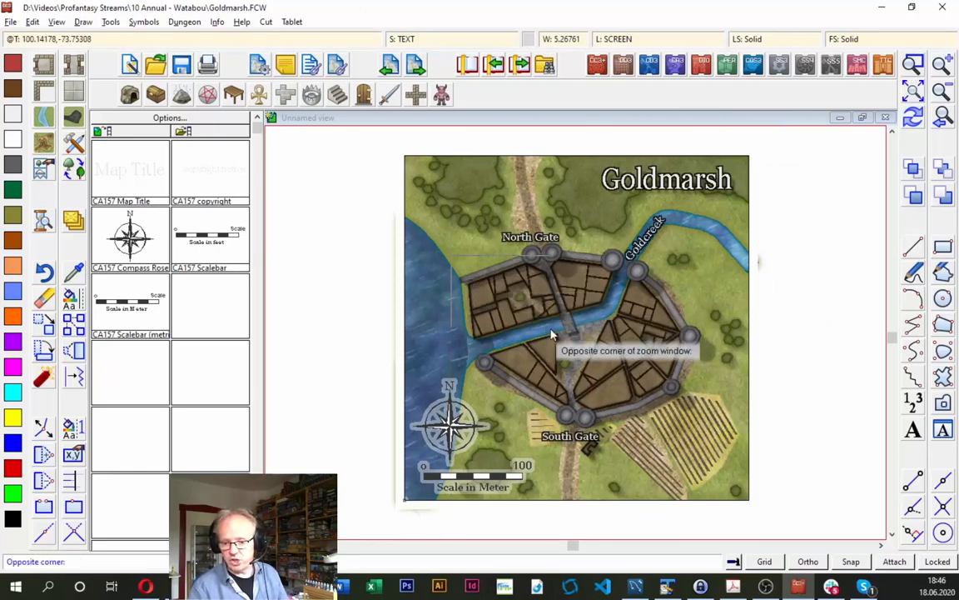
pyautogui.click(587, 351)
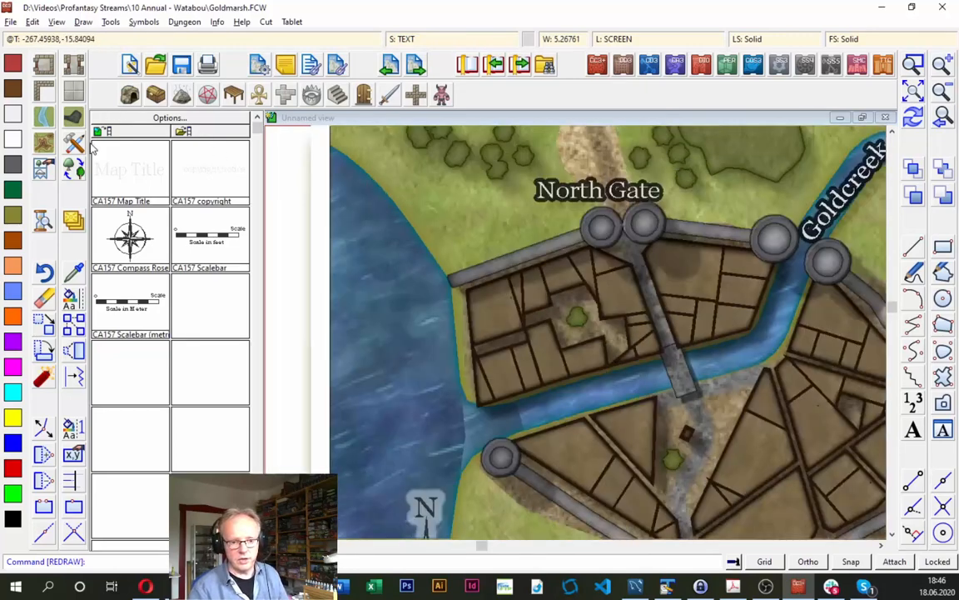
pyautogui.click(75, 147)
pyautogui.doubleClick(353, 193)
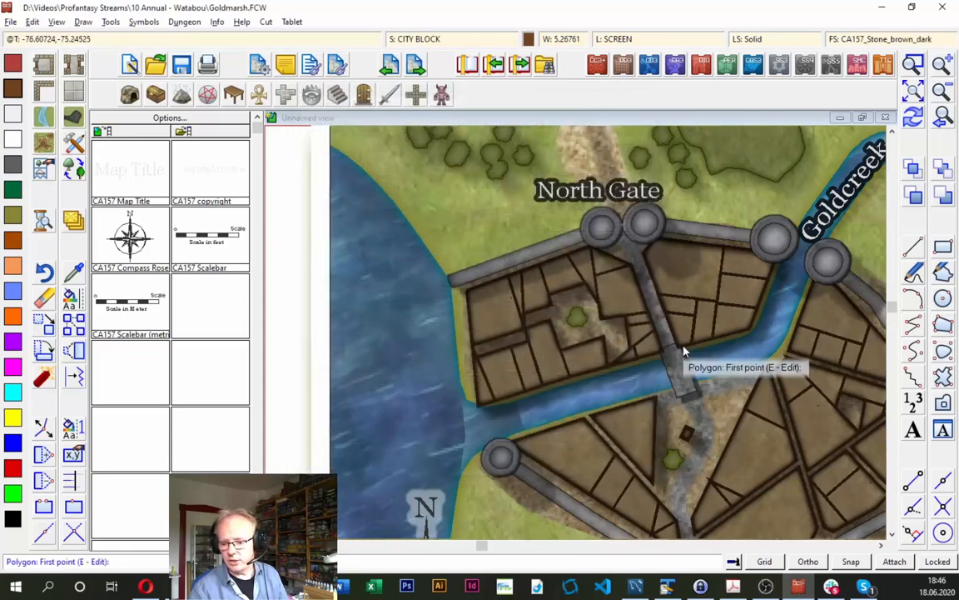
pyautogui.click(913, 91)
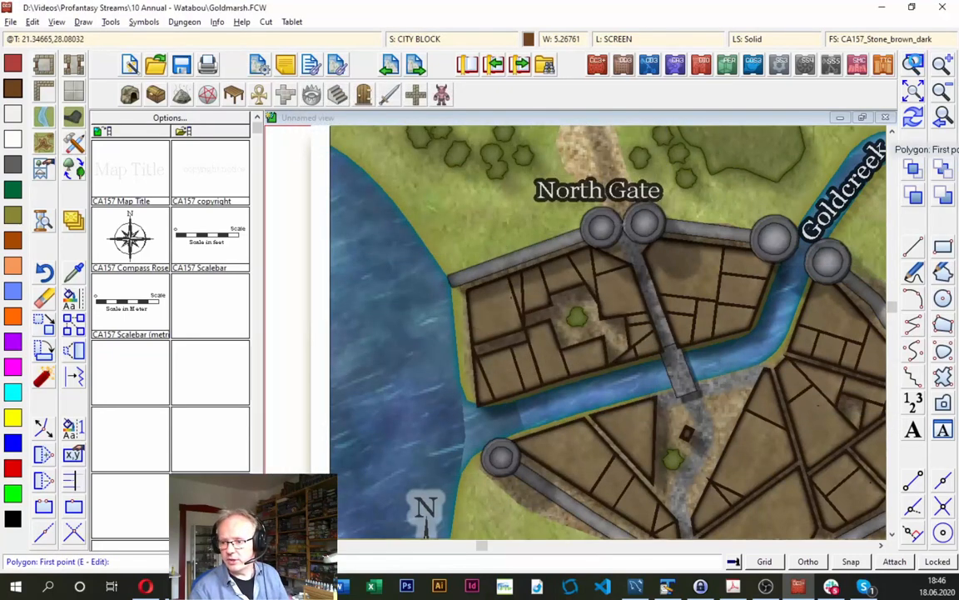
pyautogui.click(914, 64)
pyautogui.click(533, 412)
pyautogui.click(633, 504)
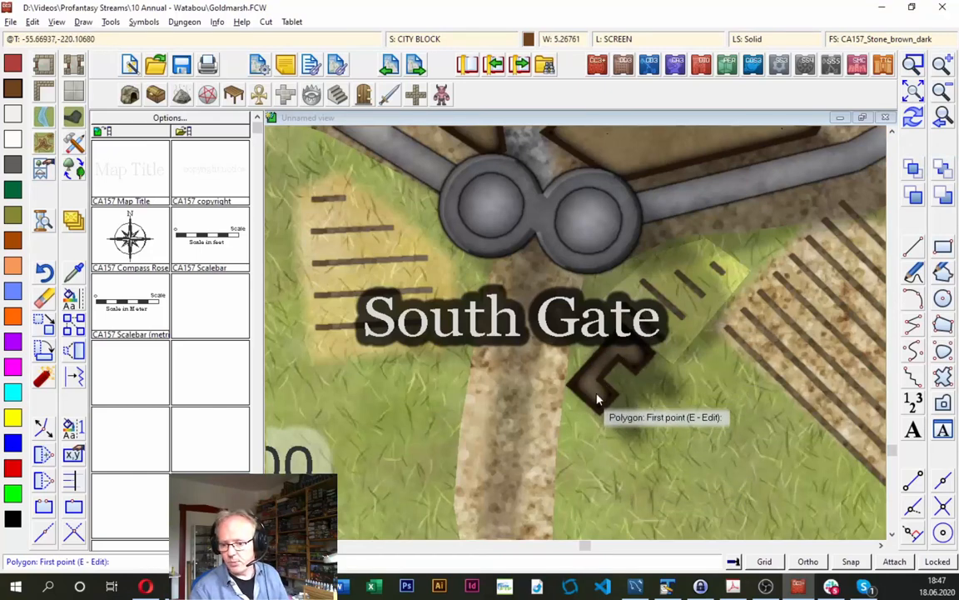
pyautogui.click(942, 90)
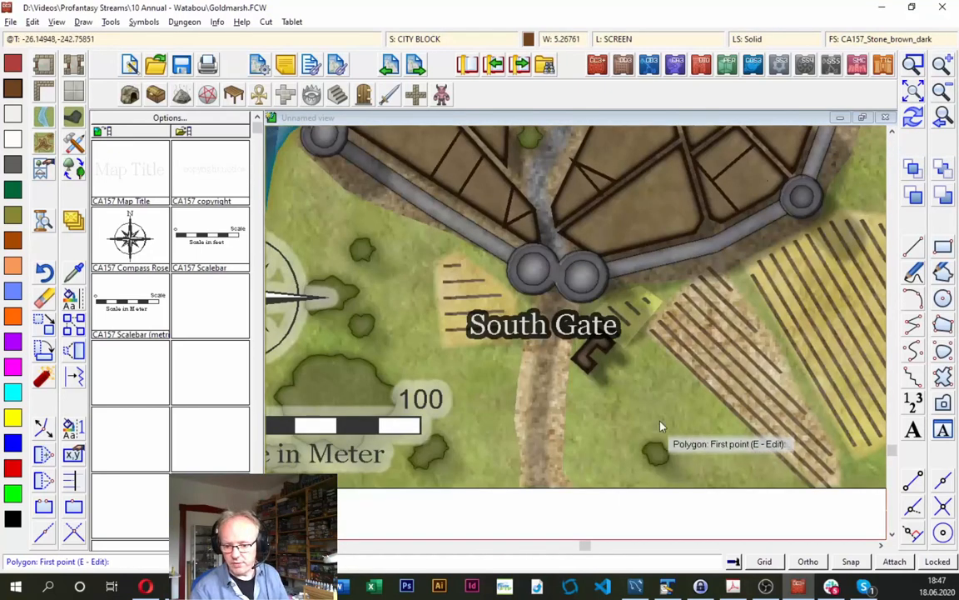
pyautogui.click(508, 422)
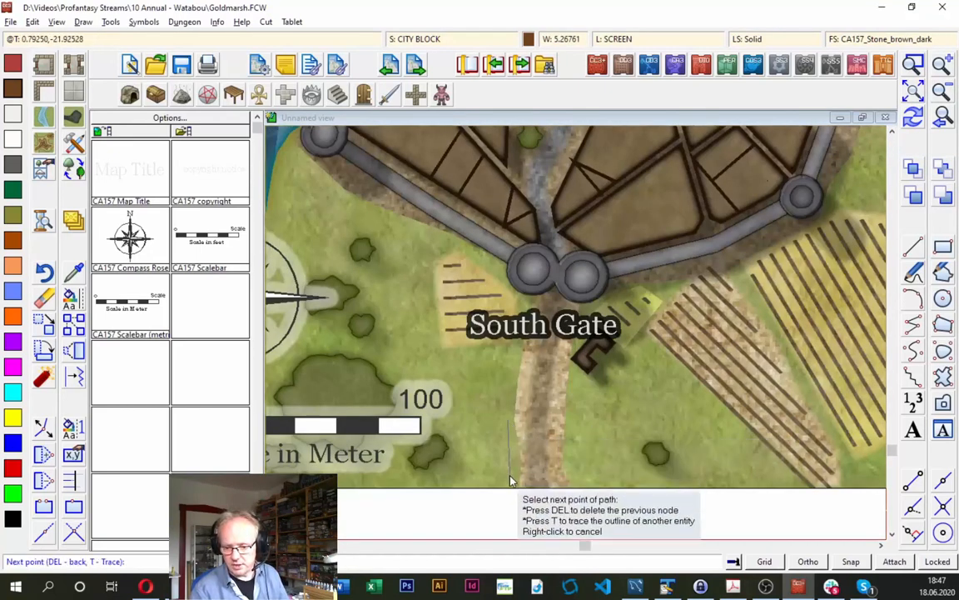
pyautogui.rightClick(483, 428)
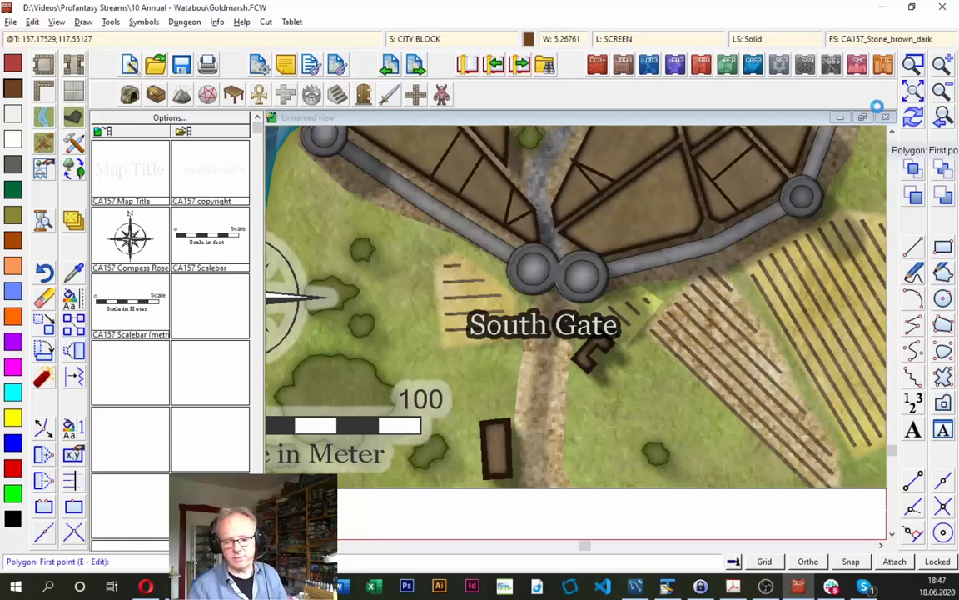
# - Insert nodes into the overlapping city block outlines at the pointed corner beside the street north of South Gate
pyautogui.click(913, 92)
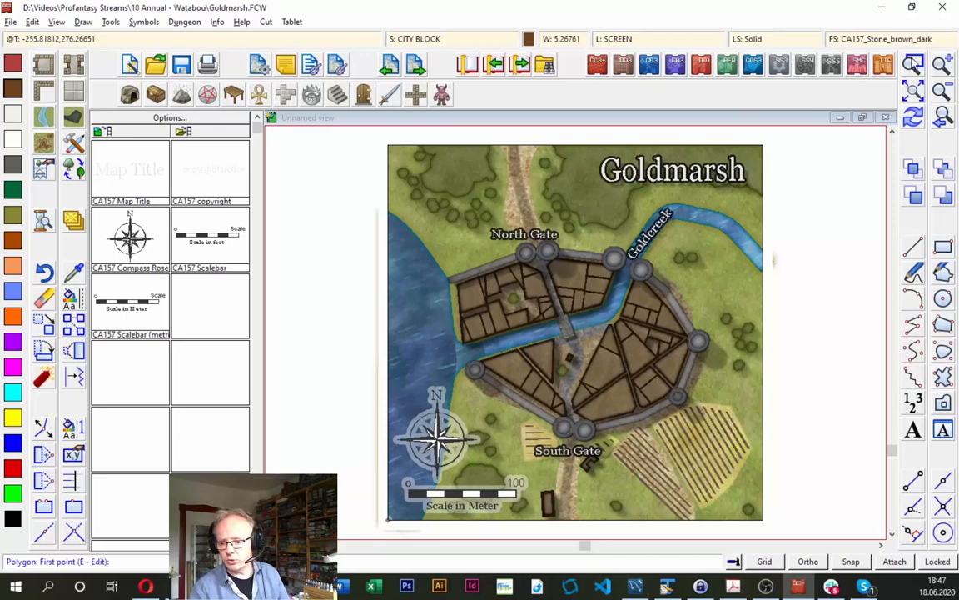
pyautogui.click(912, 62)
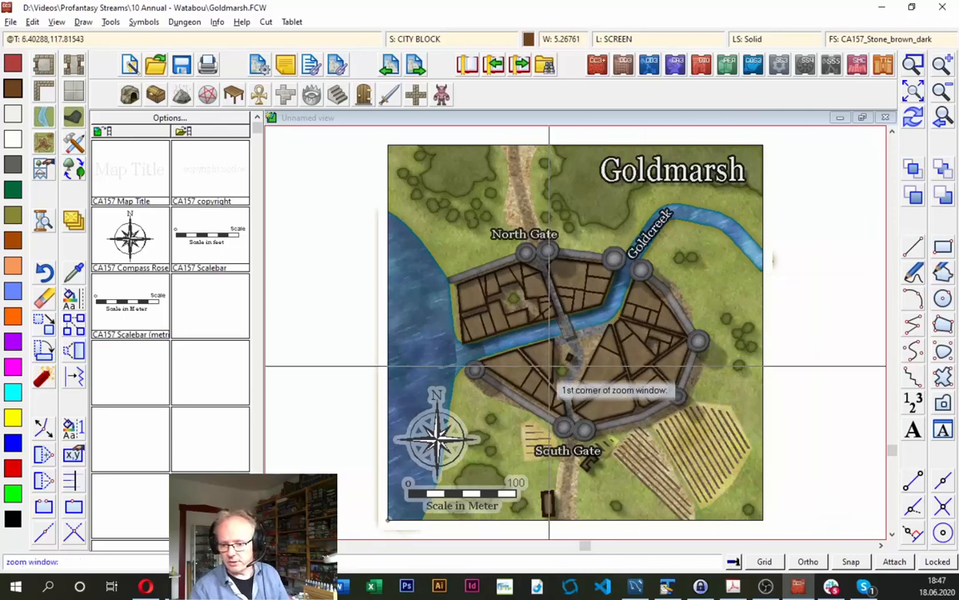
pyautogui.click(546, 391)
pyautogui.click(615, 419)
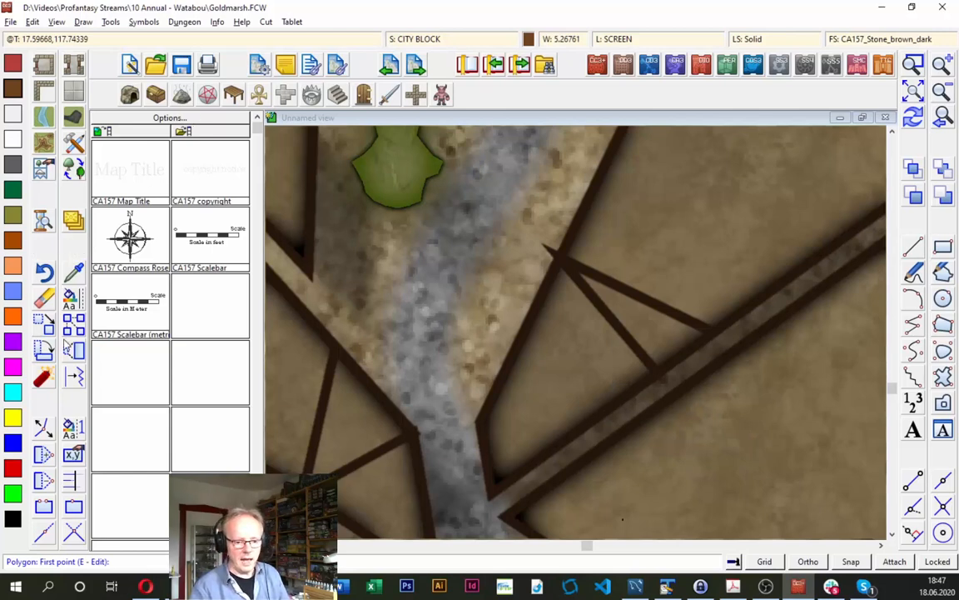
pyautogui.click(44, 454)
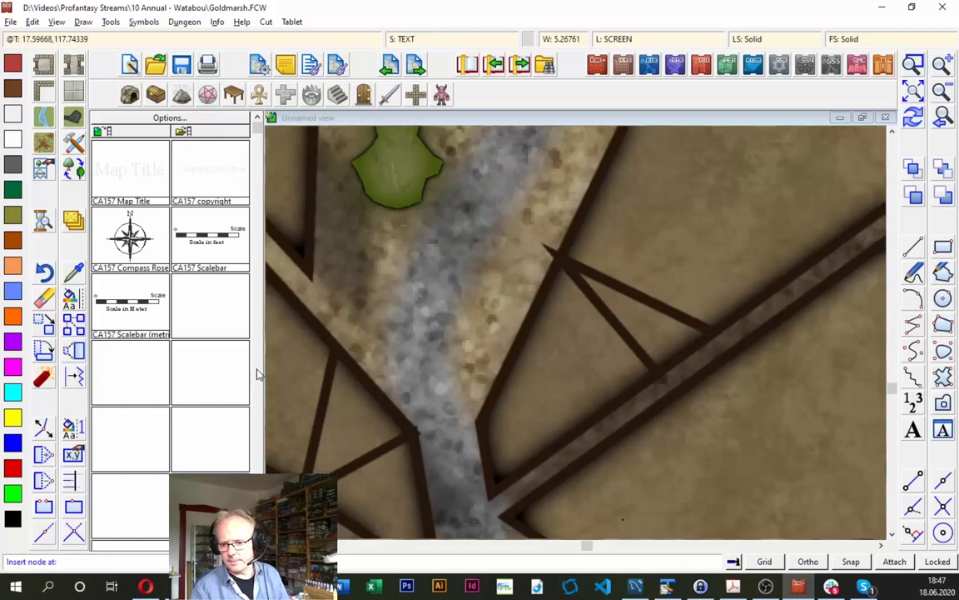
pyautogui.click(581, 264)
pyautogui.click(562, 250)
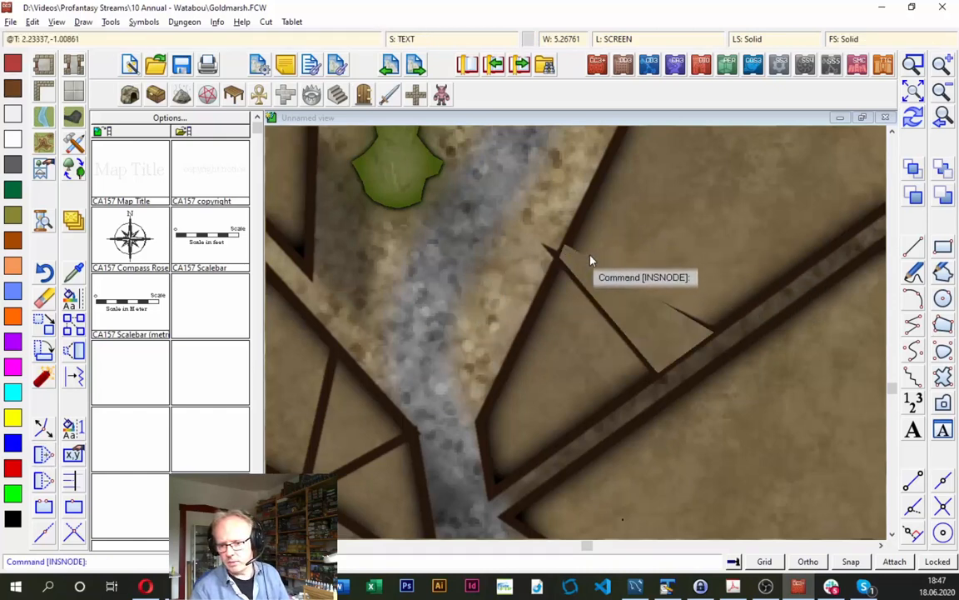
pyautogui.rightClick(581, 263)
pyautogui.click(576, 259)
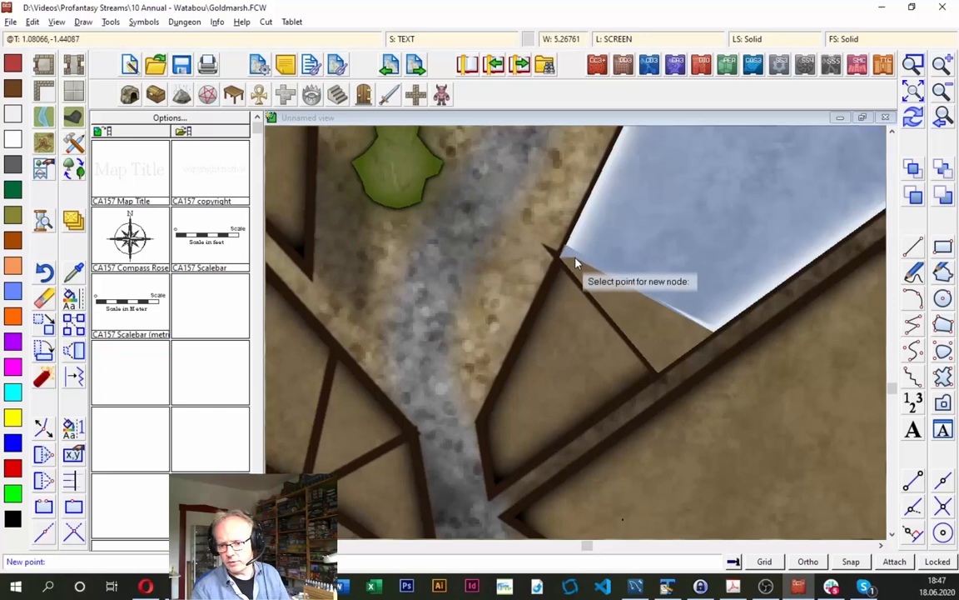
pyautogui.click(576, 257)
pyautogui.rightClick(580, 265)
pyautogui.click(553, 246)
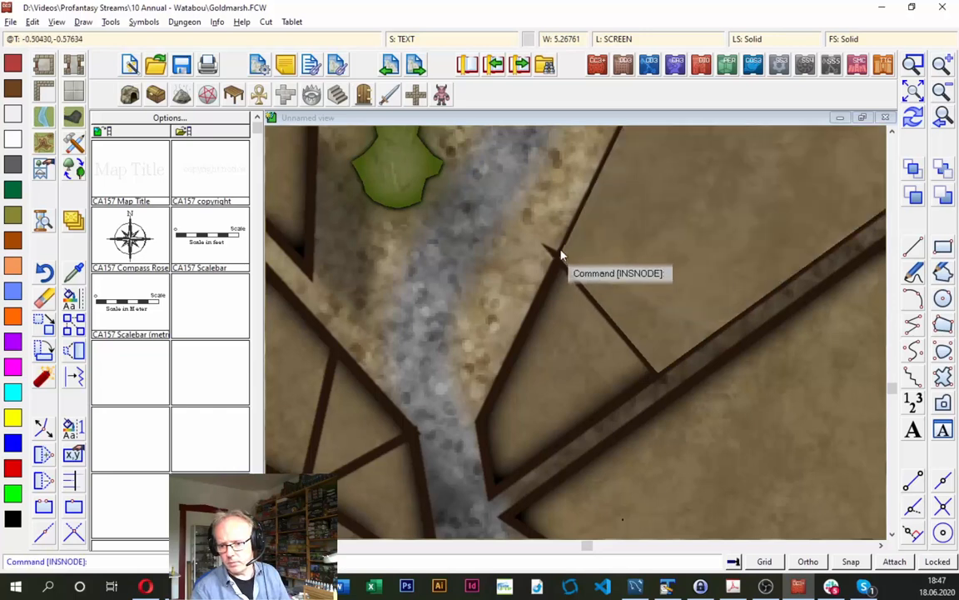
pyautogui.rightClick(562, 255)
pyautogui.rightClick(559, 258)
pyautogui.rightClick(565, 261)
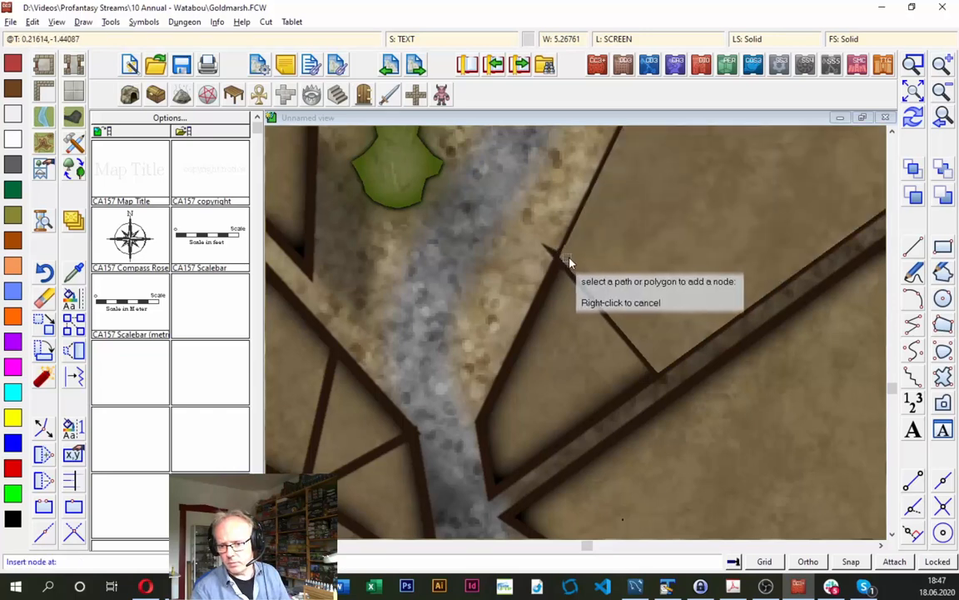
# - Insert further nodes at the same corner to pull the protruding block spike back from the street, and redraw the map
pyautogui.click(914, 68)
pyautogui.click(525, 222)
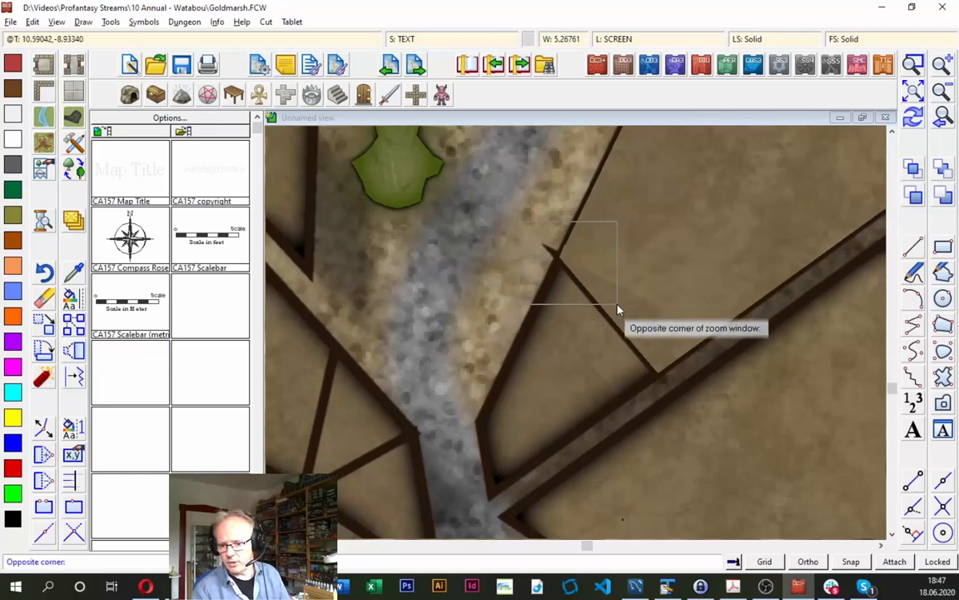
pyautogui.click(618, 310)
pyautogui.click(653, 364)
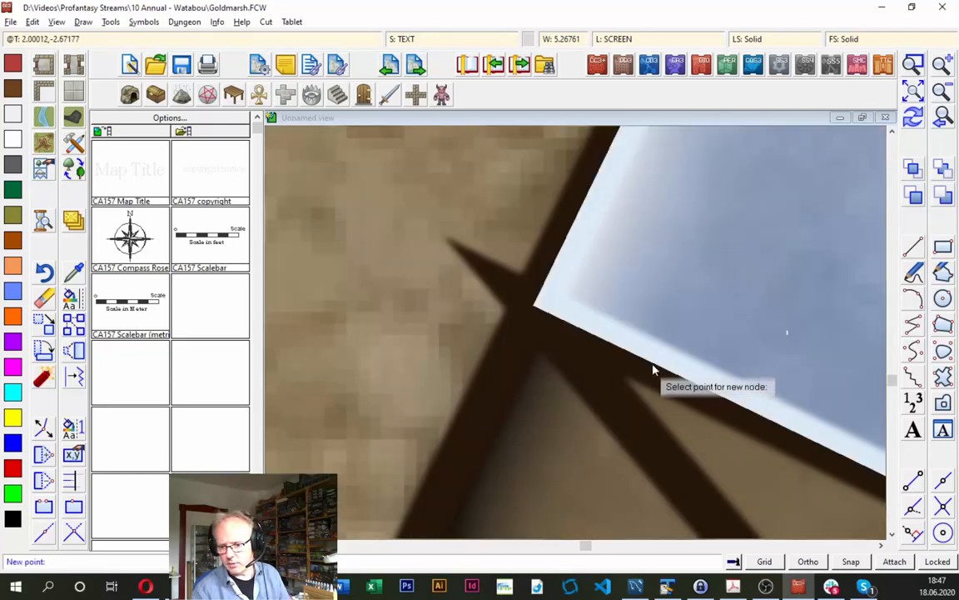
pyautogui.click(653, 365)
pyautogui.rightClick(653, 364)
pyautogui.click(653, 363)
pyautogui.click(673, 325)
pyautogui.rightClick(657, 369)
pyautogui.click(657, 368)
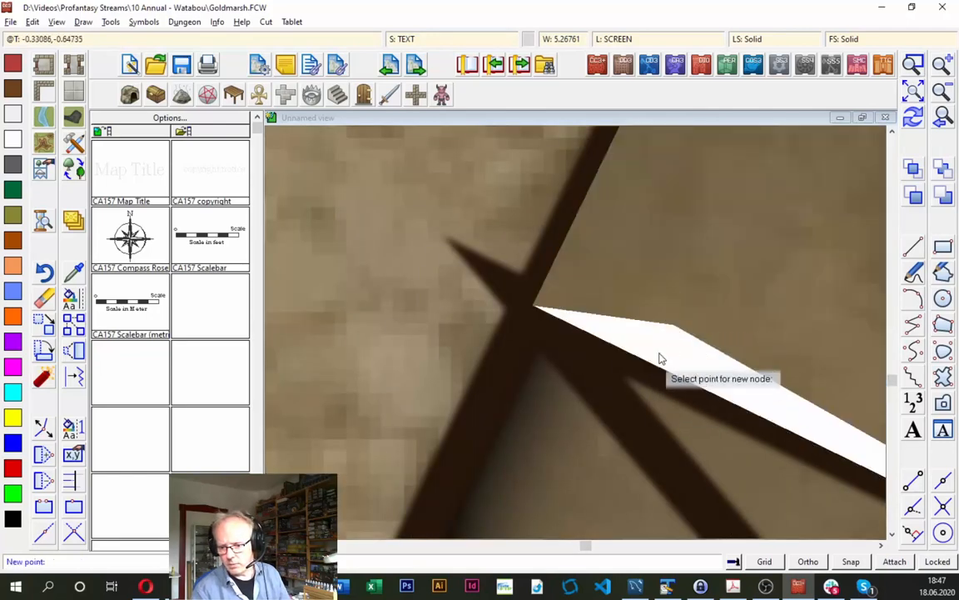
pyautogui.click(563, 256)
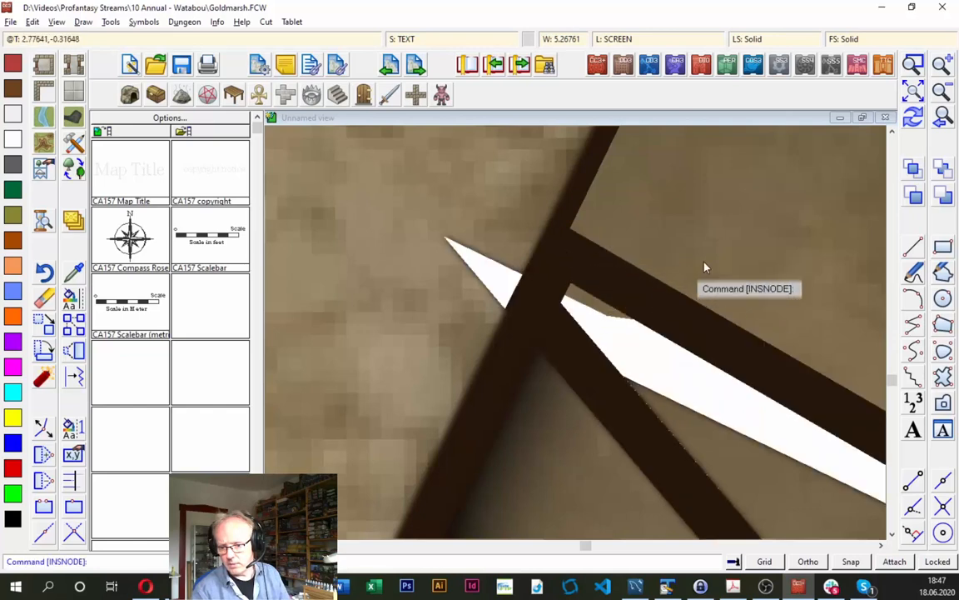
pyautogui.click(913, 123)
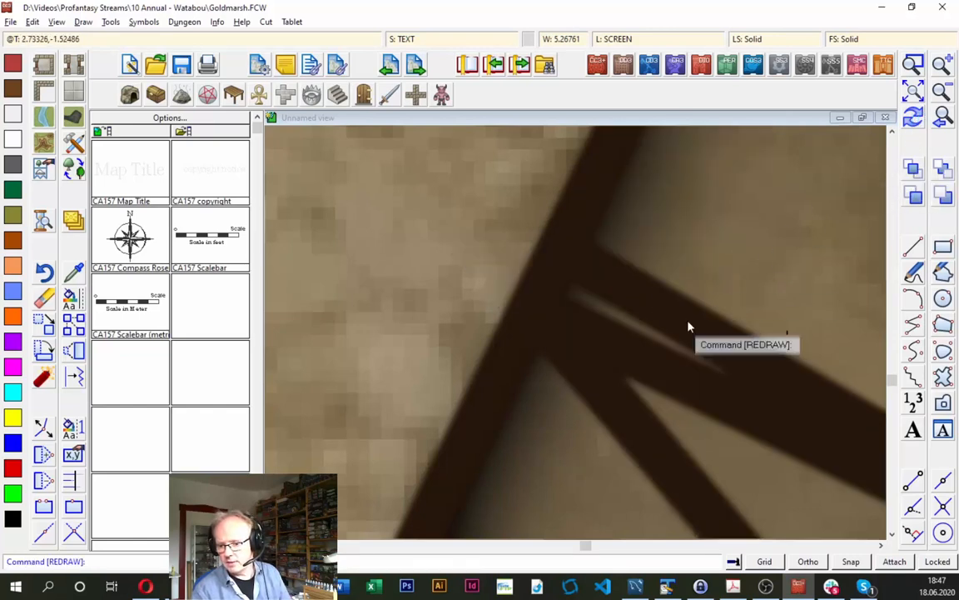
# - Insert nodes to separate the overlapping blocks at that corner with a single even outline, and redraw the map
pyautogui.click(43, 454)
pyautogui.click(606, 338)
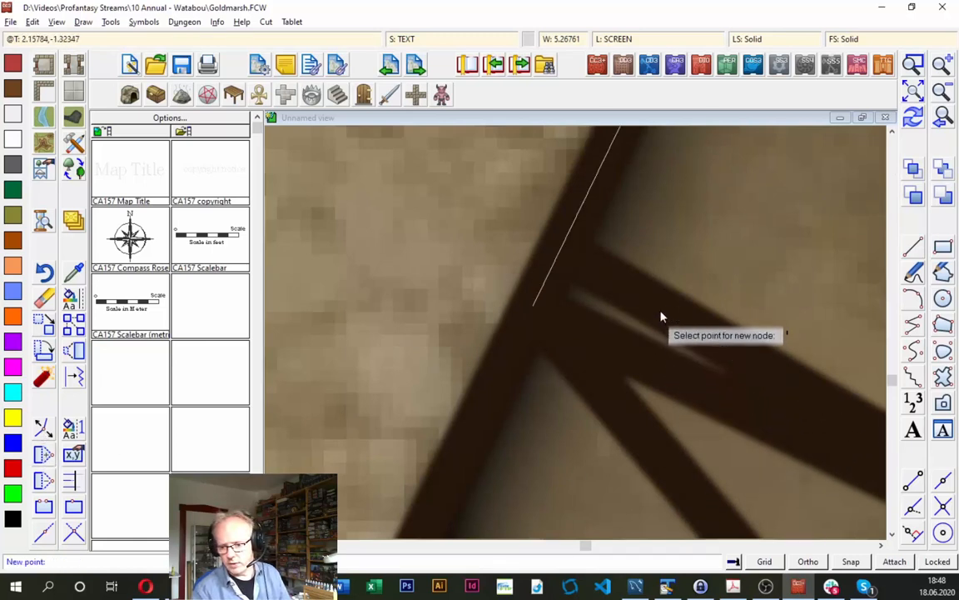
pyautogui.click(581, 254)
pyautogui.rightClick(660, 358)
pyautogui.click(660, 349)
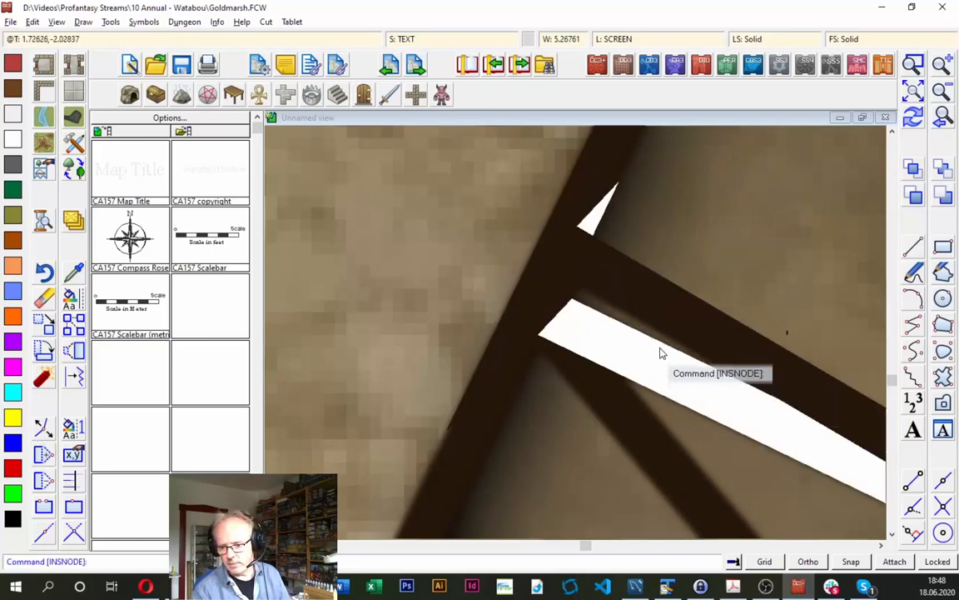
pyautogui.click(921, 123)
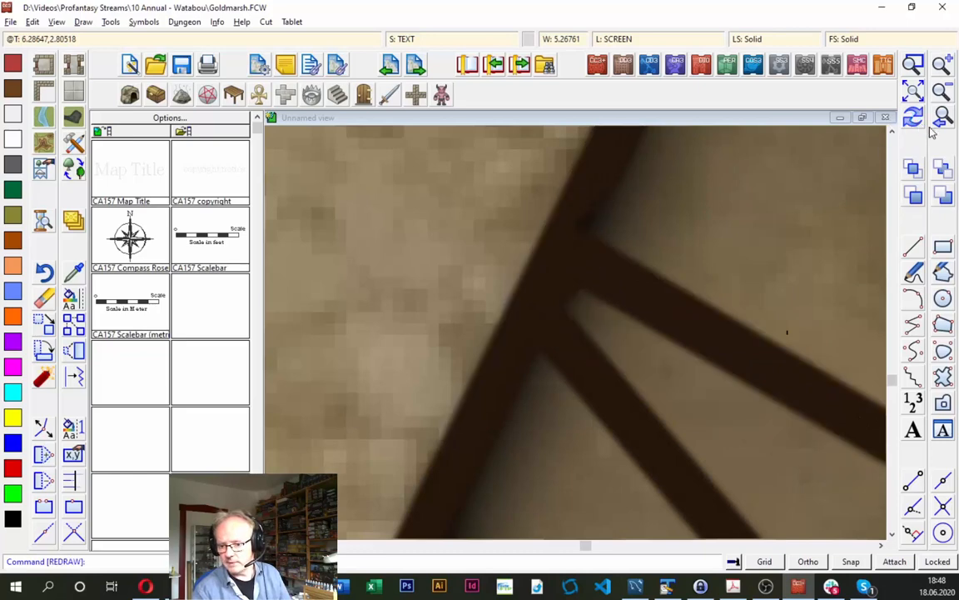
pyautogui.click(947, 119)
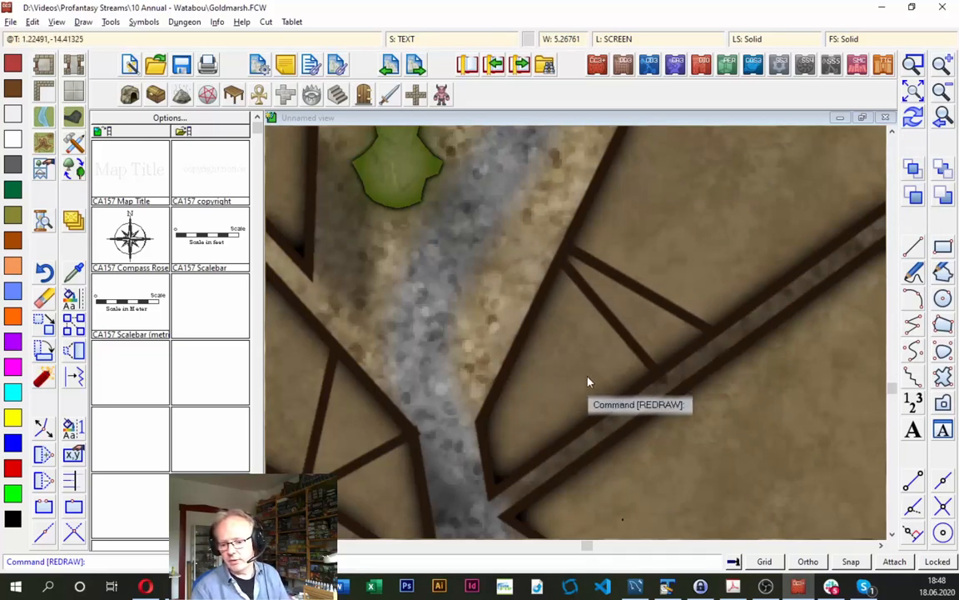
pyautogui.click(914, 89)
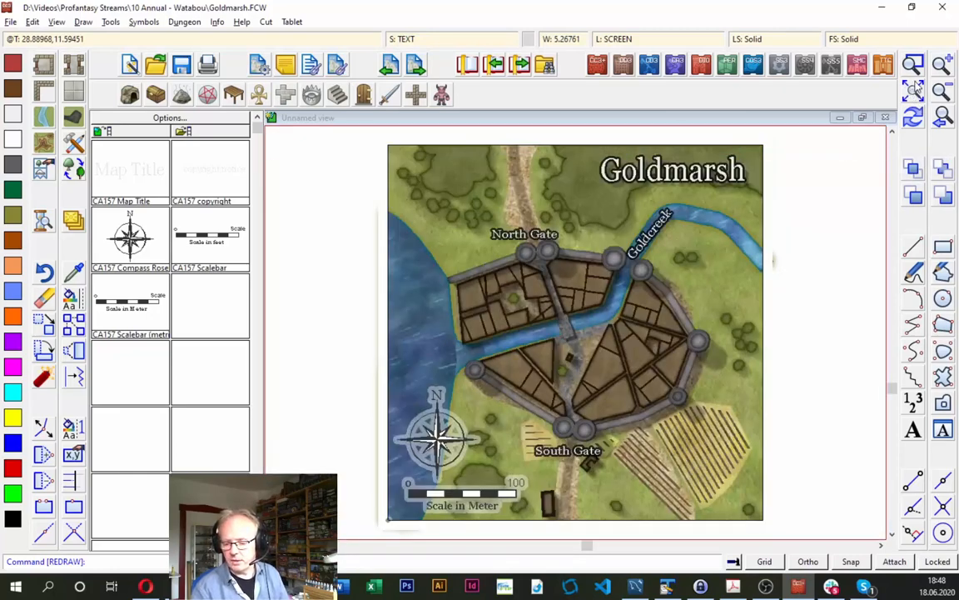